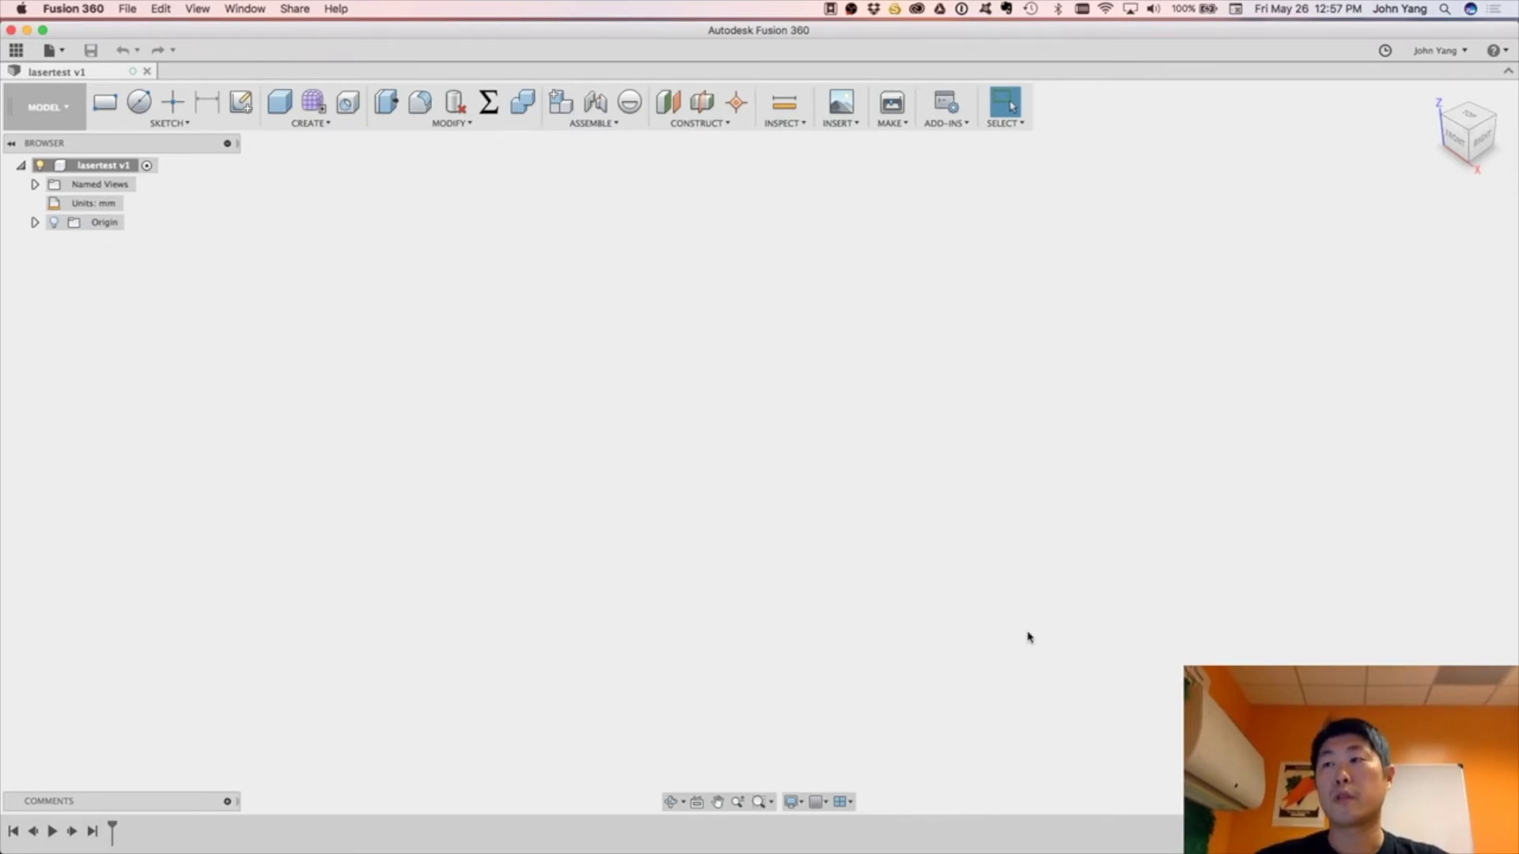
Turn on the Origin folder so the lasertest design's origin planes and axes are shown.
{"action": "left_click", "coordinate": [53, 223]}
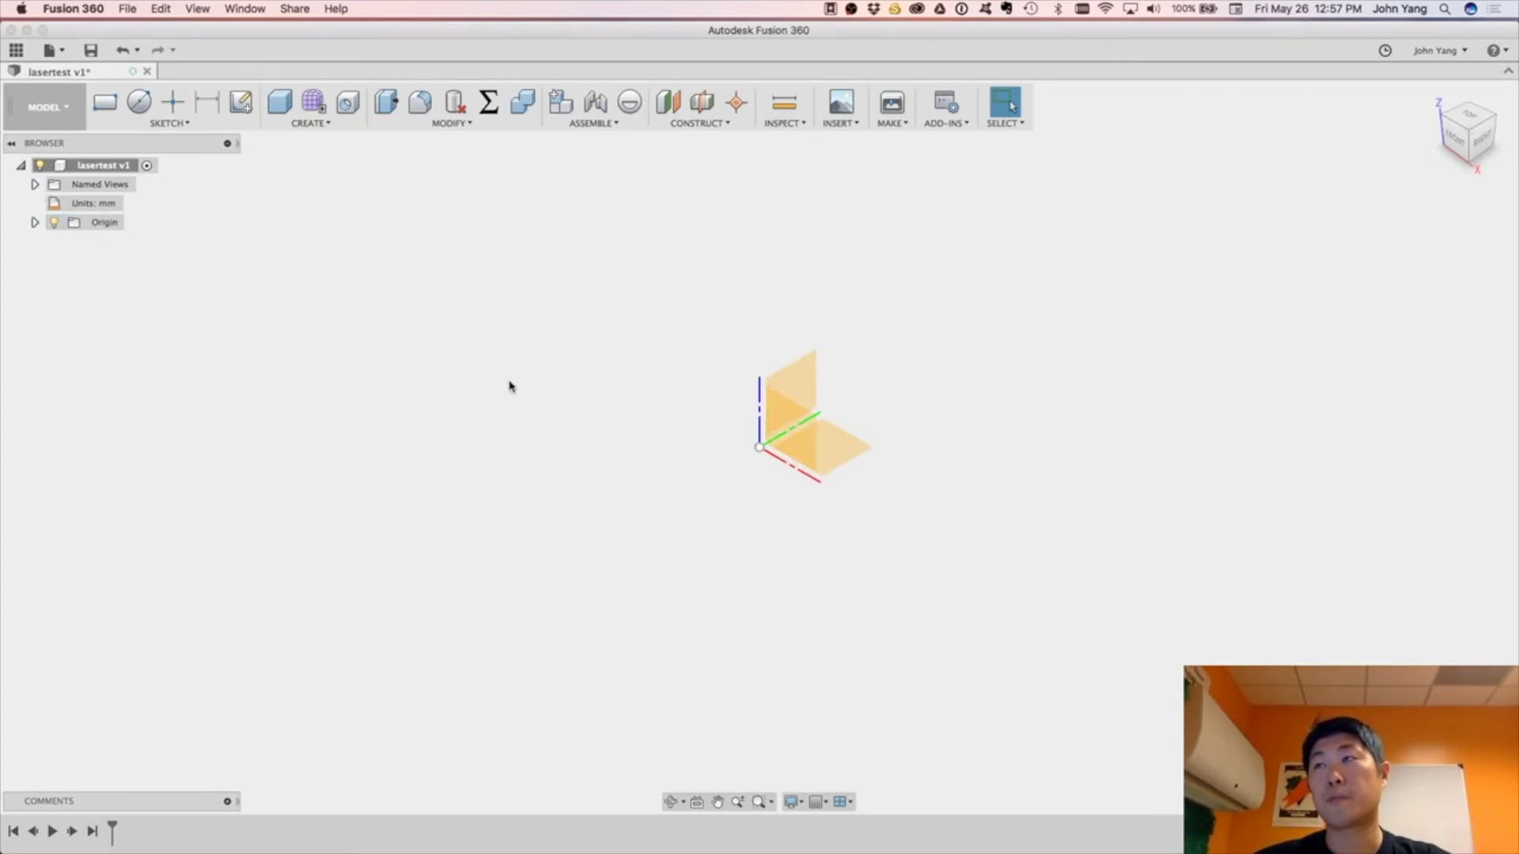
Add a new component under the lasertest v1 root and name it 'base'.
{"action": "right_click", "coordinate": [120, 166]}
{"action": "left_click", "coordinate": [184, 178]}
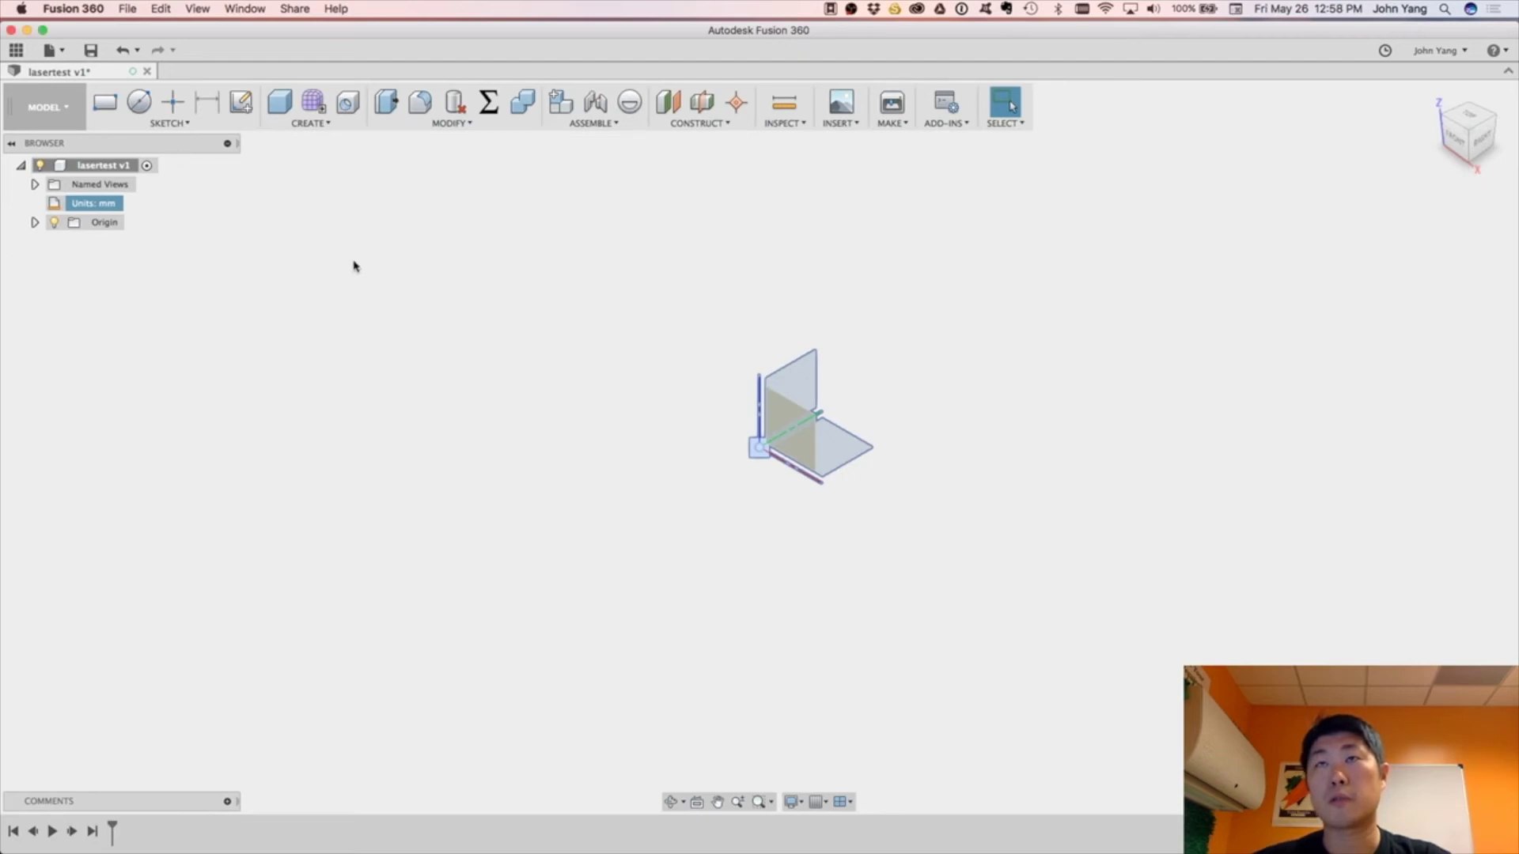
{"action": "right_click", "coordinate": [128, 167]}
{"action": "left_click", "coordinate": [139, 172]}
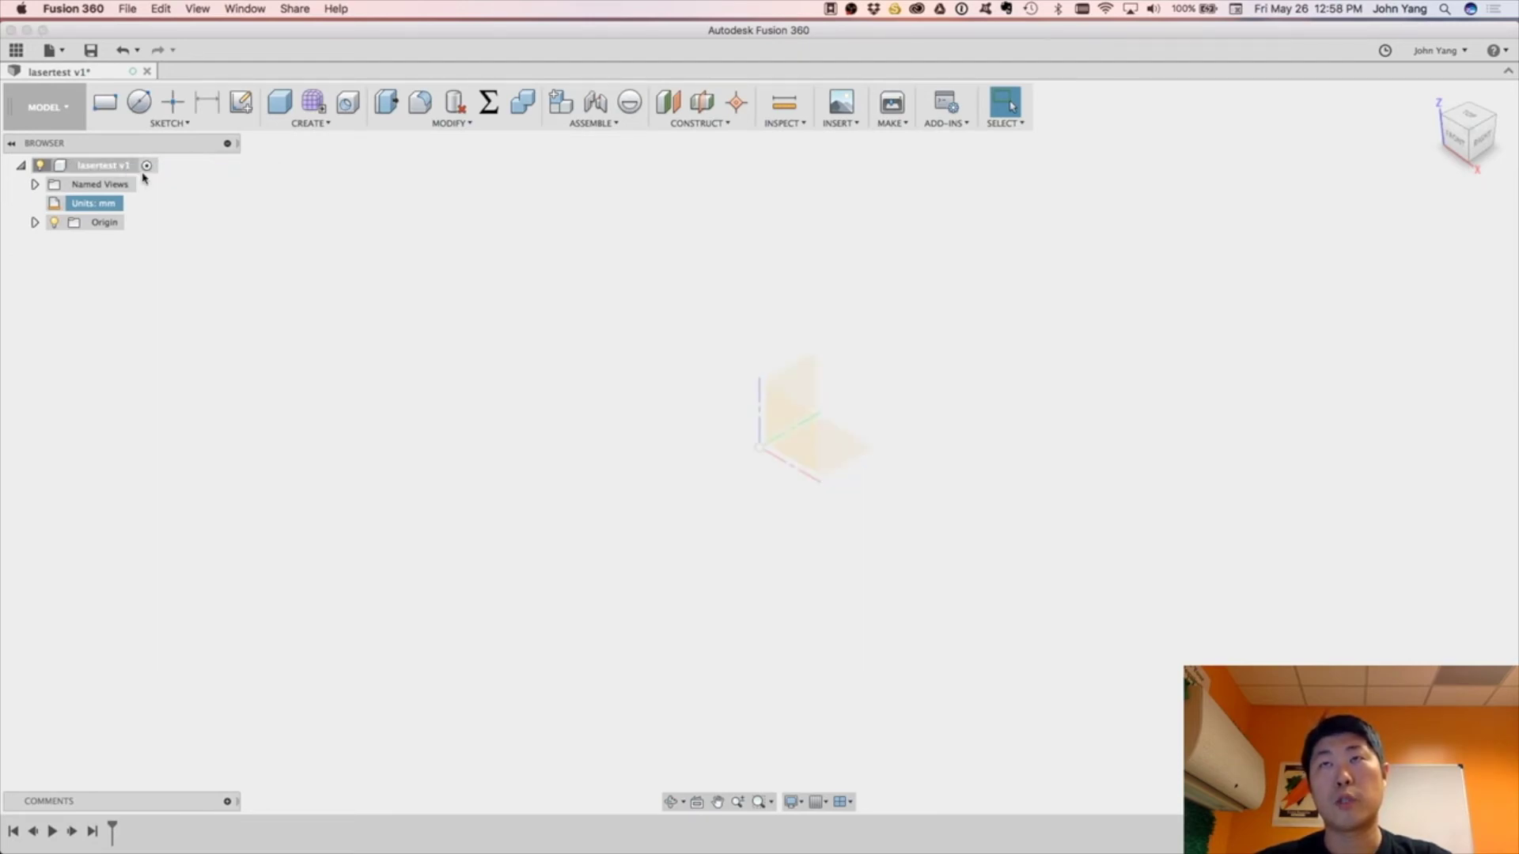
{"action": "double_click", "coordinate": [139, 242]}
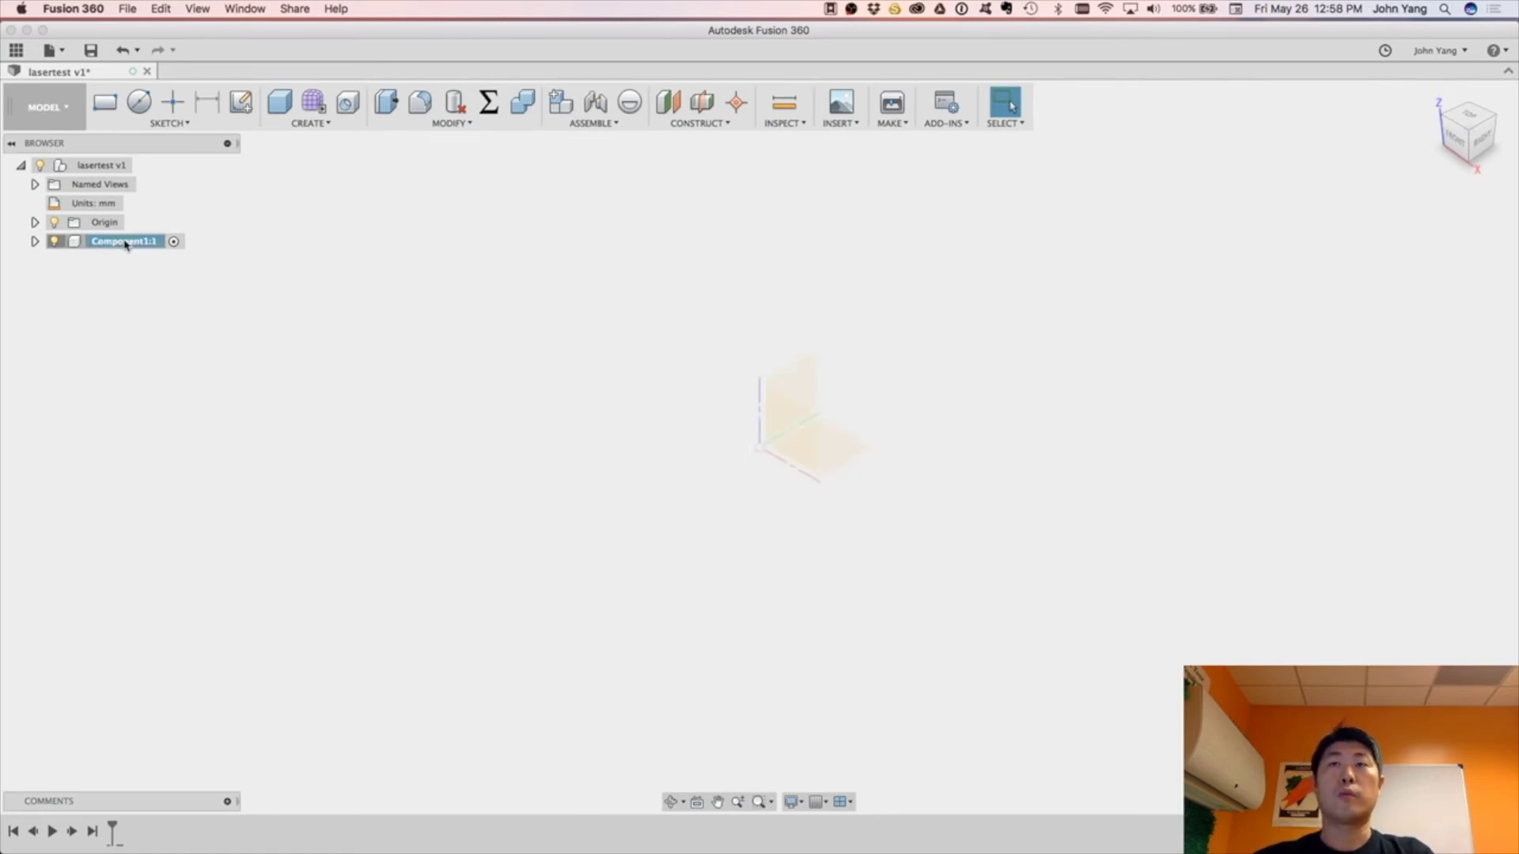
{"action": "left_click", "coordinate": [125, 243]}
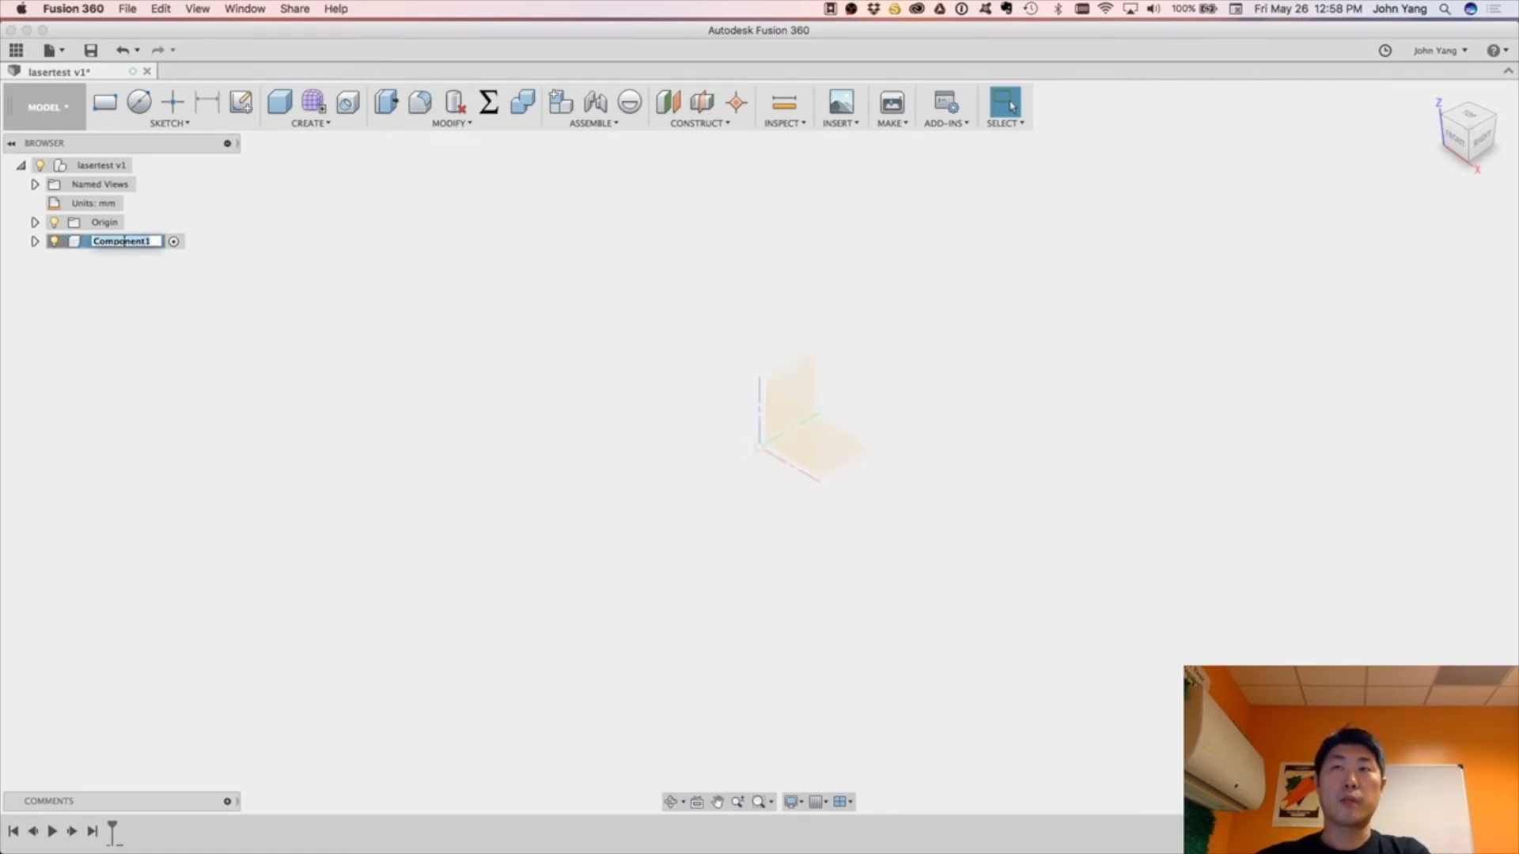
{"action": "type", "text": "base"}
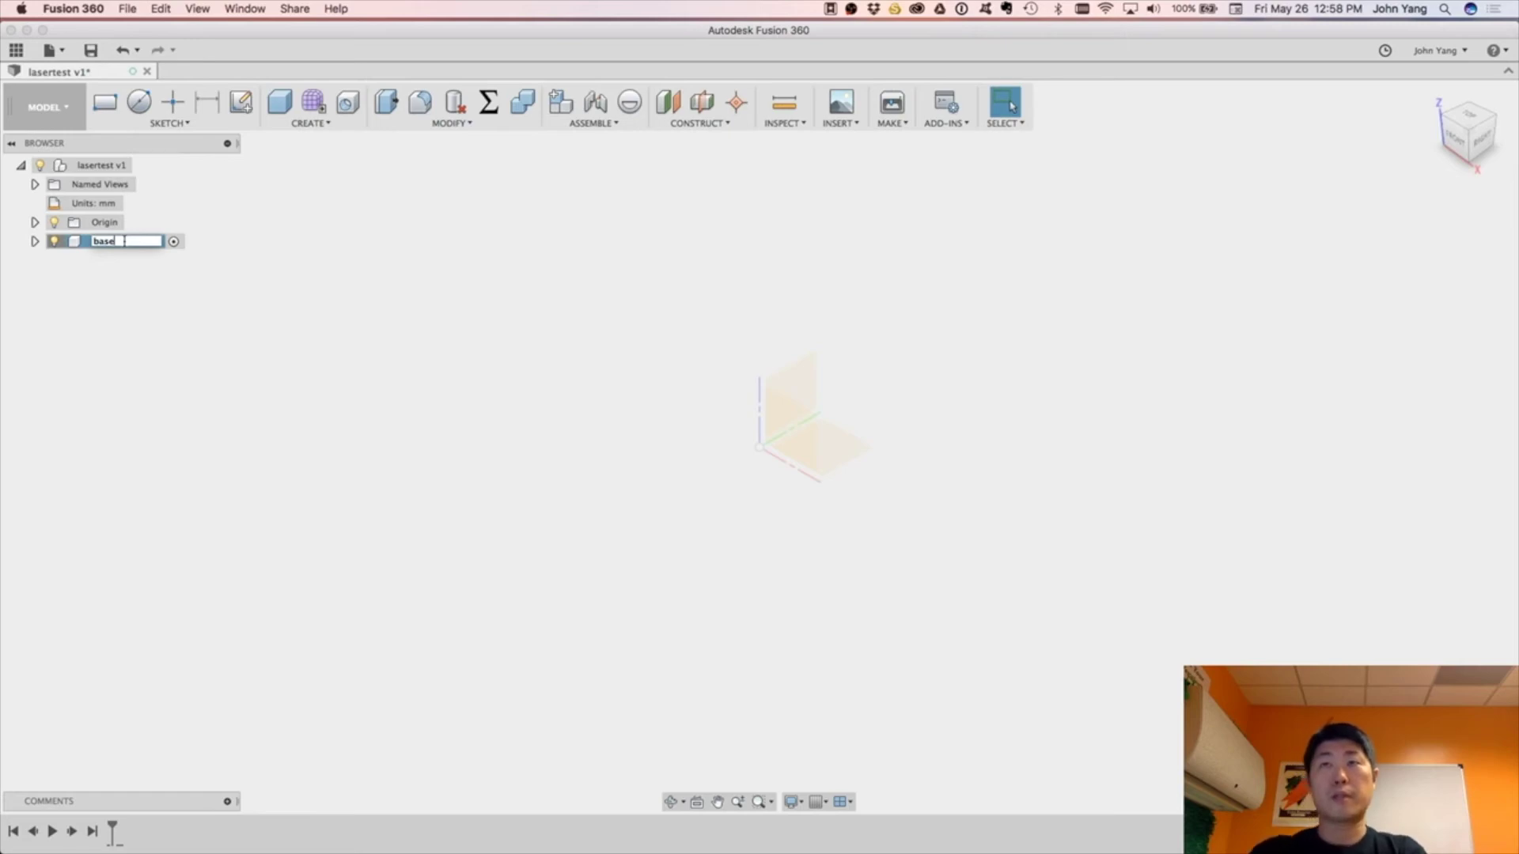
{"action": "key", "text": "Return"}
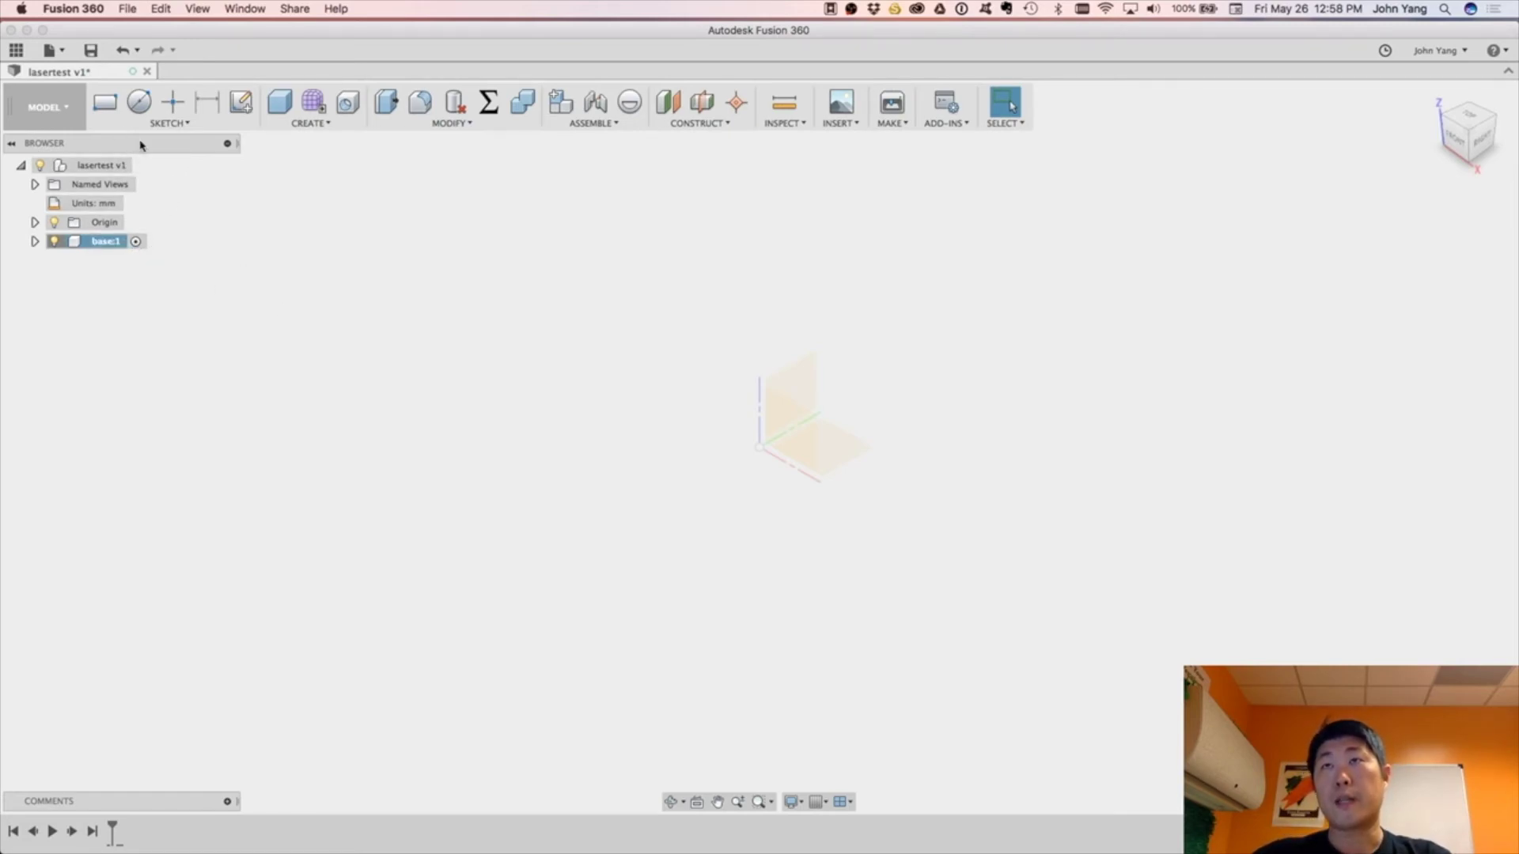
Sketch a 100 × 50 mm rectangle from the origin on the XY ground plane.
{"action": "left_click", "coordinate": [187, 125]}
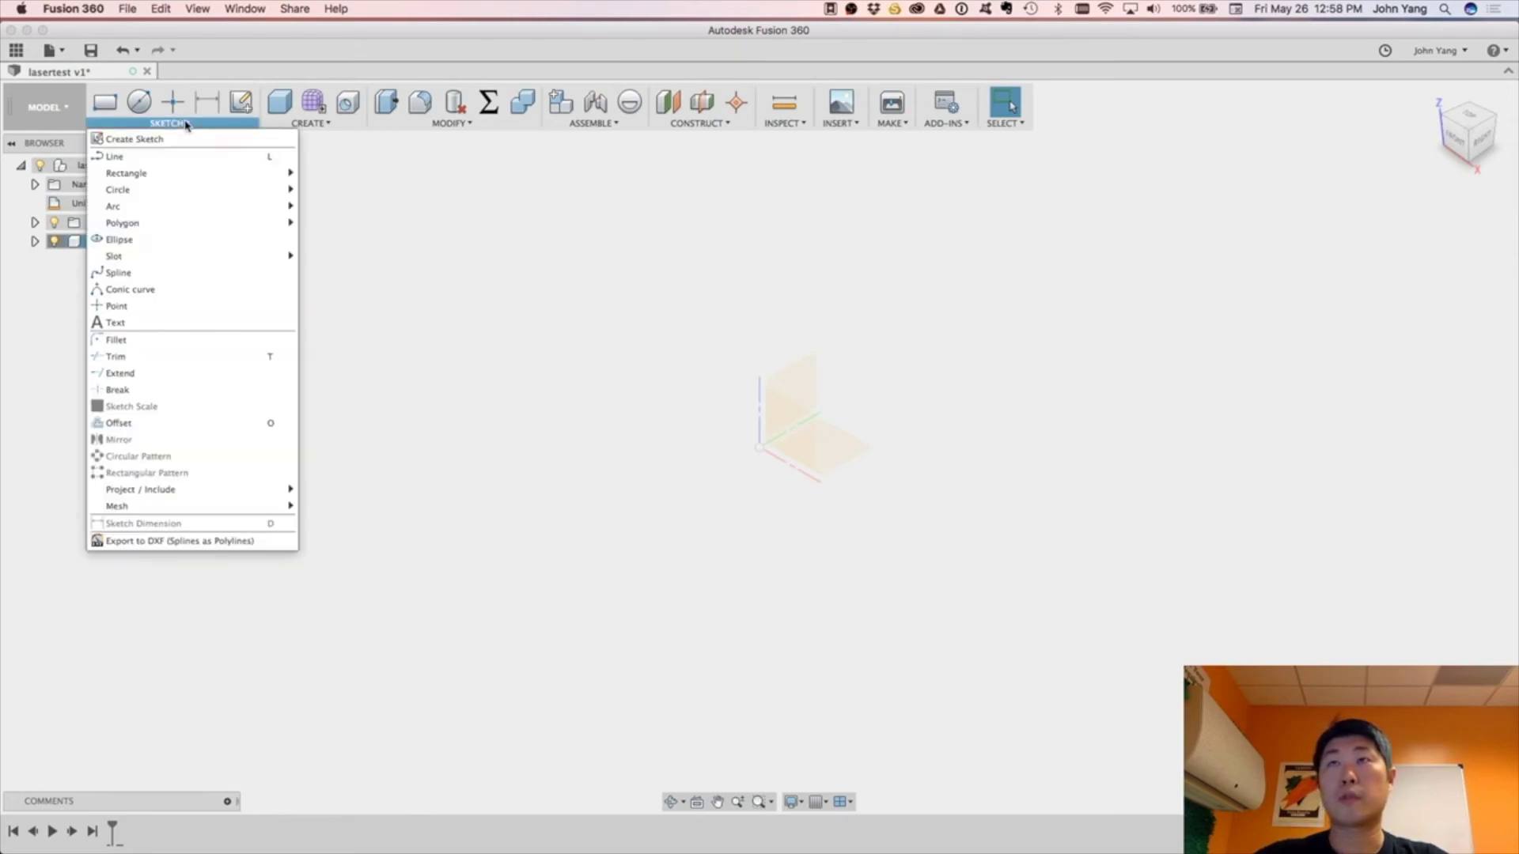
{"action": "left_click", "coordinate": [187, 141]}
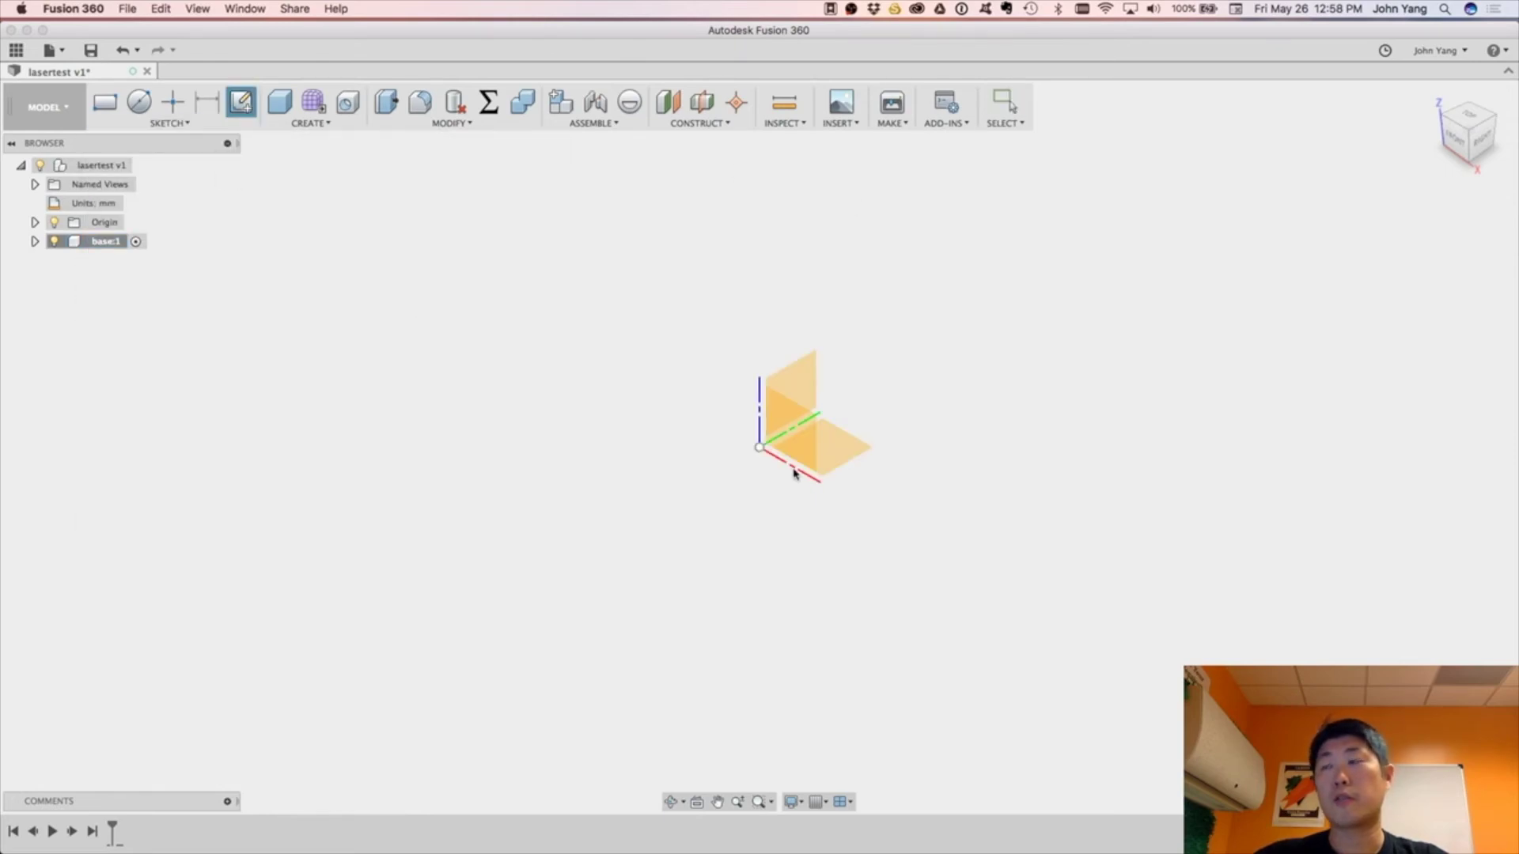
{"action": "left_click", "coordinate": [831, 447]}
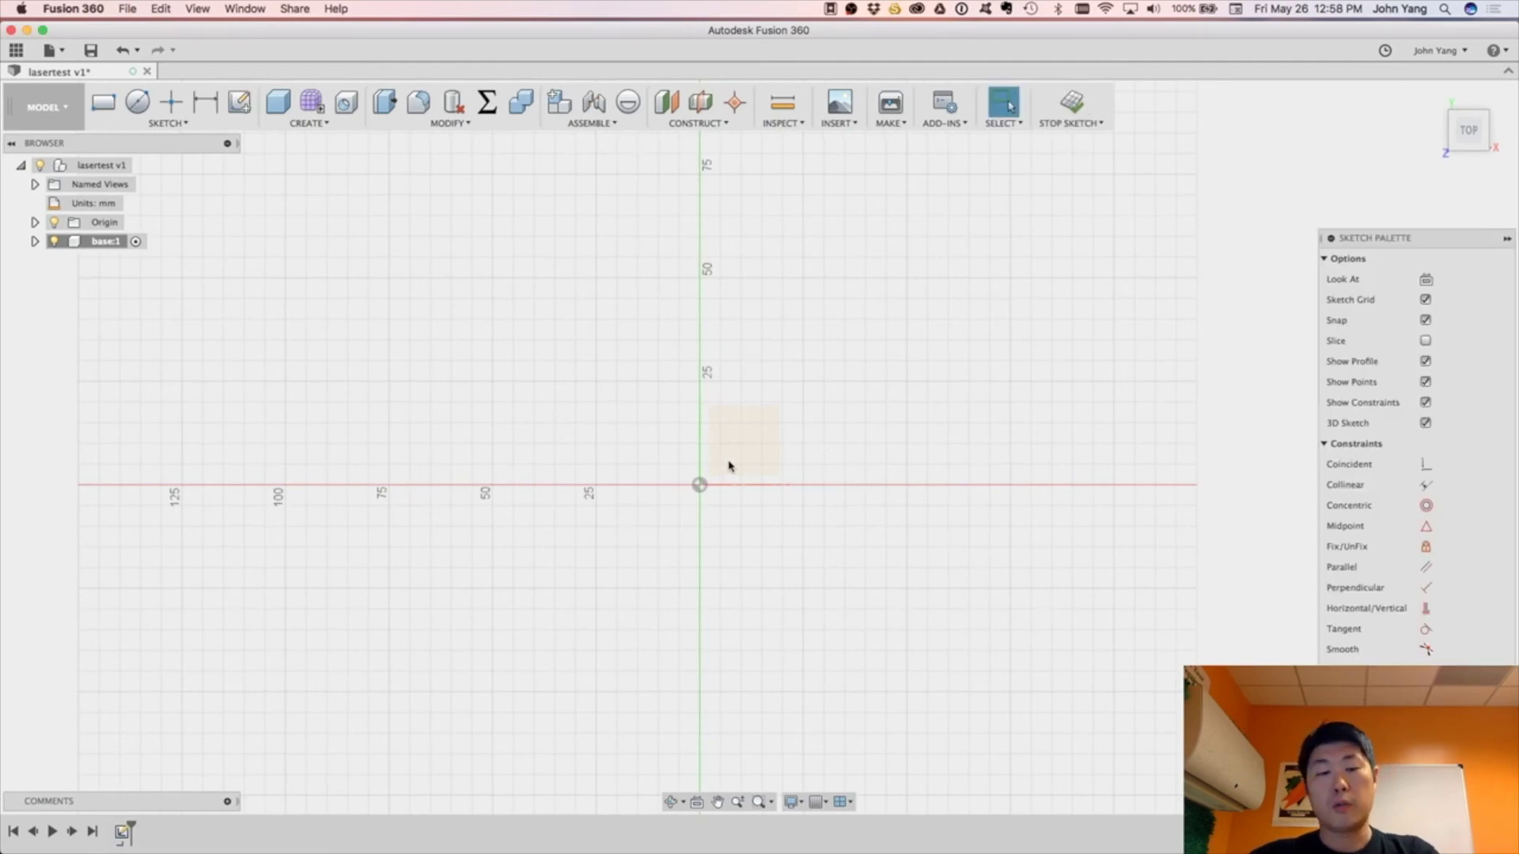
{"action": "key", "text": "r"}
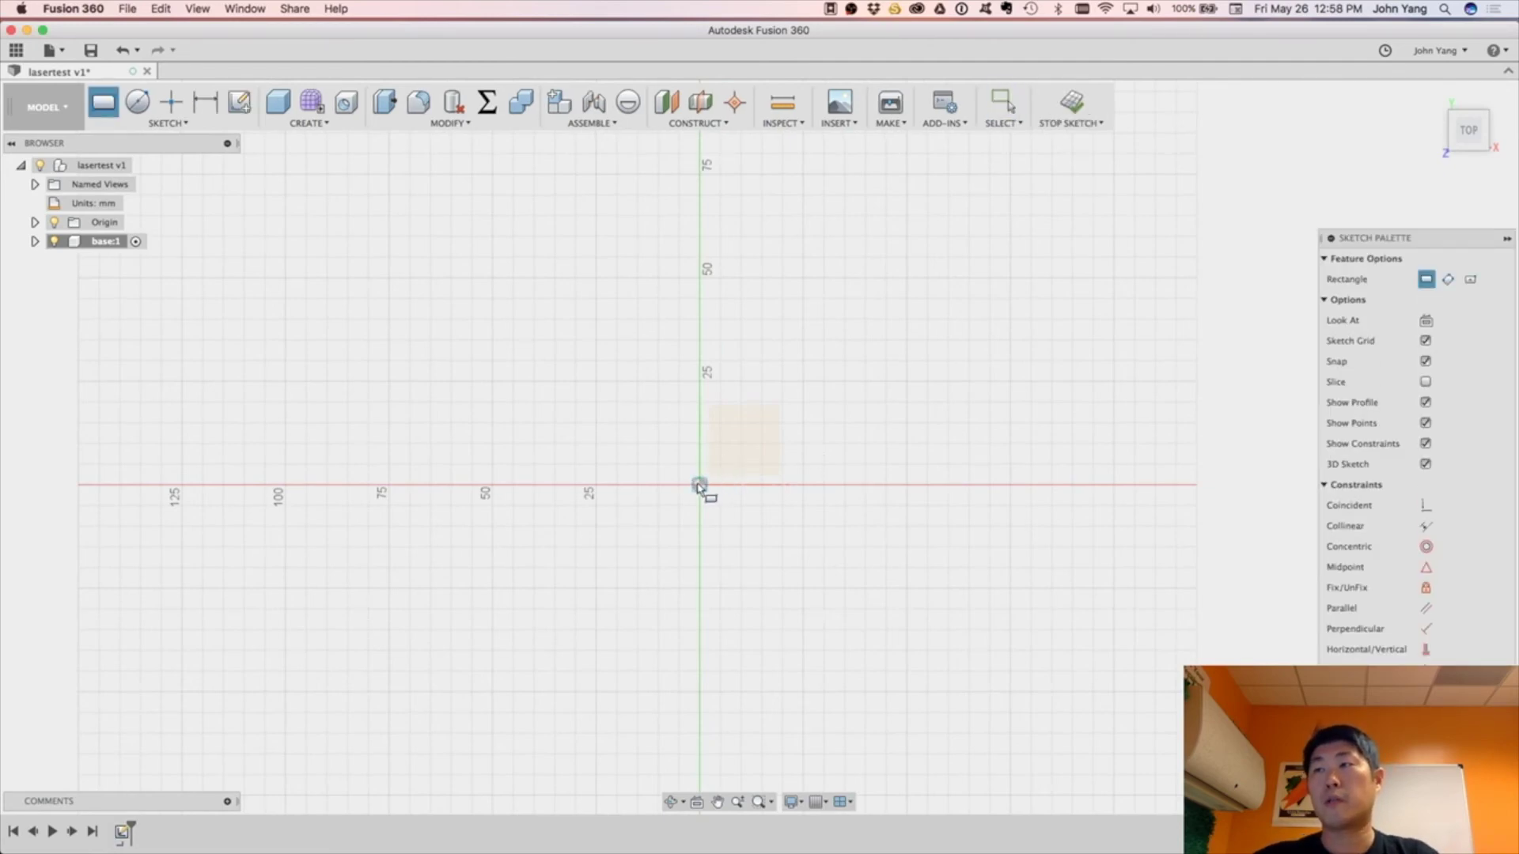
{"action": "left_click", "coordinate": [700, 485]}
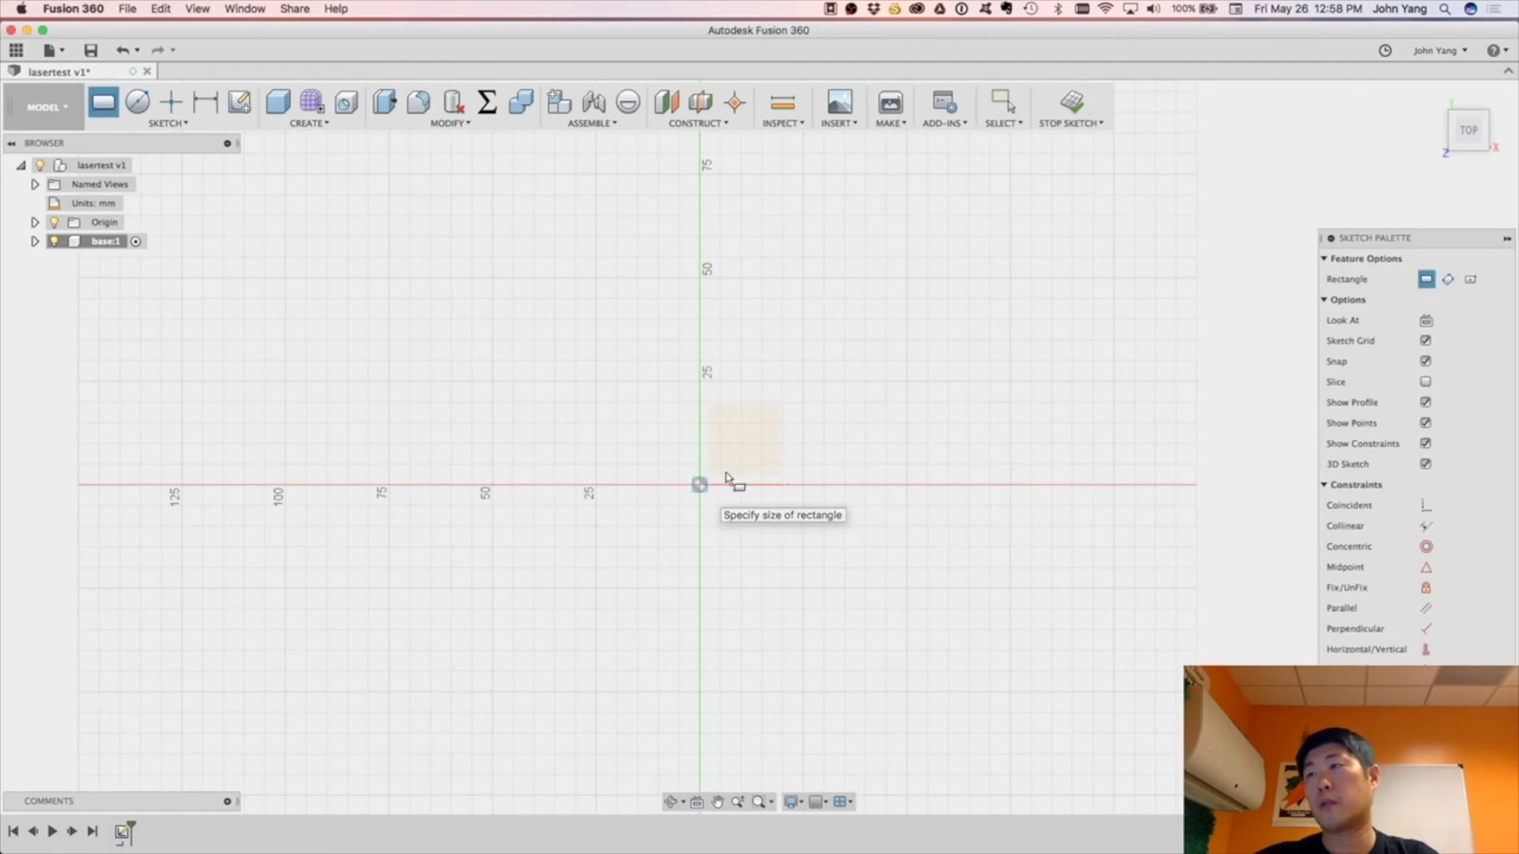
{"action": "left_click", "coordinate": [909, 373]}
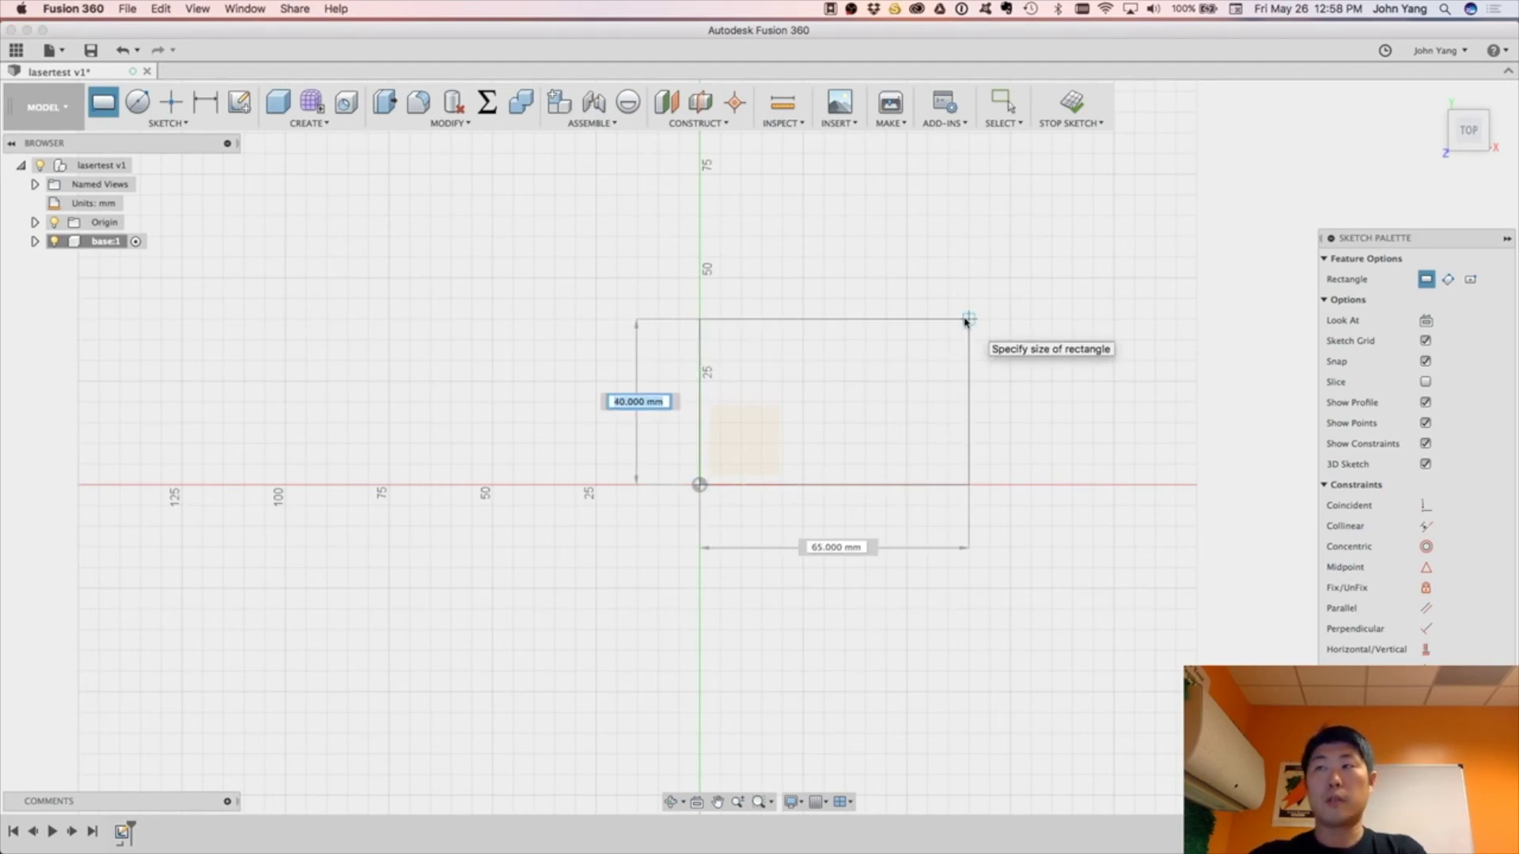
{"action": "type", "text": "50"}
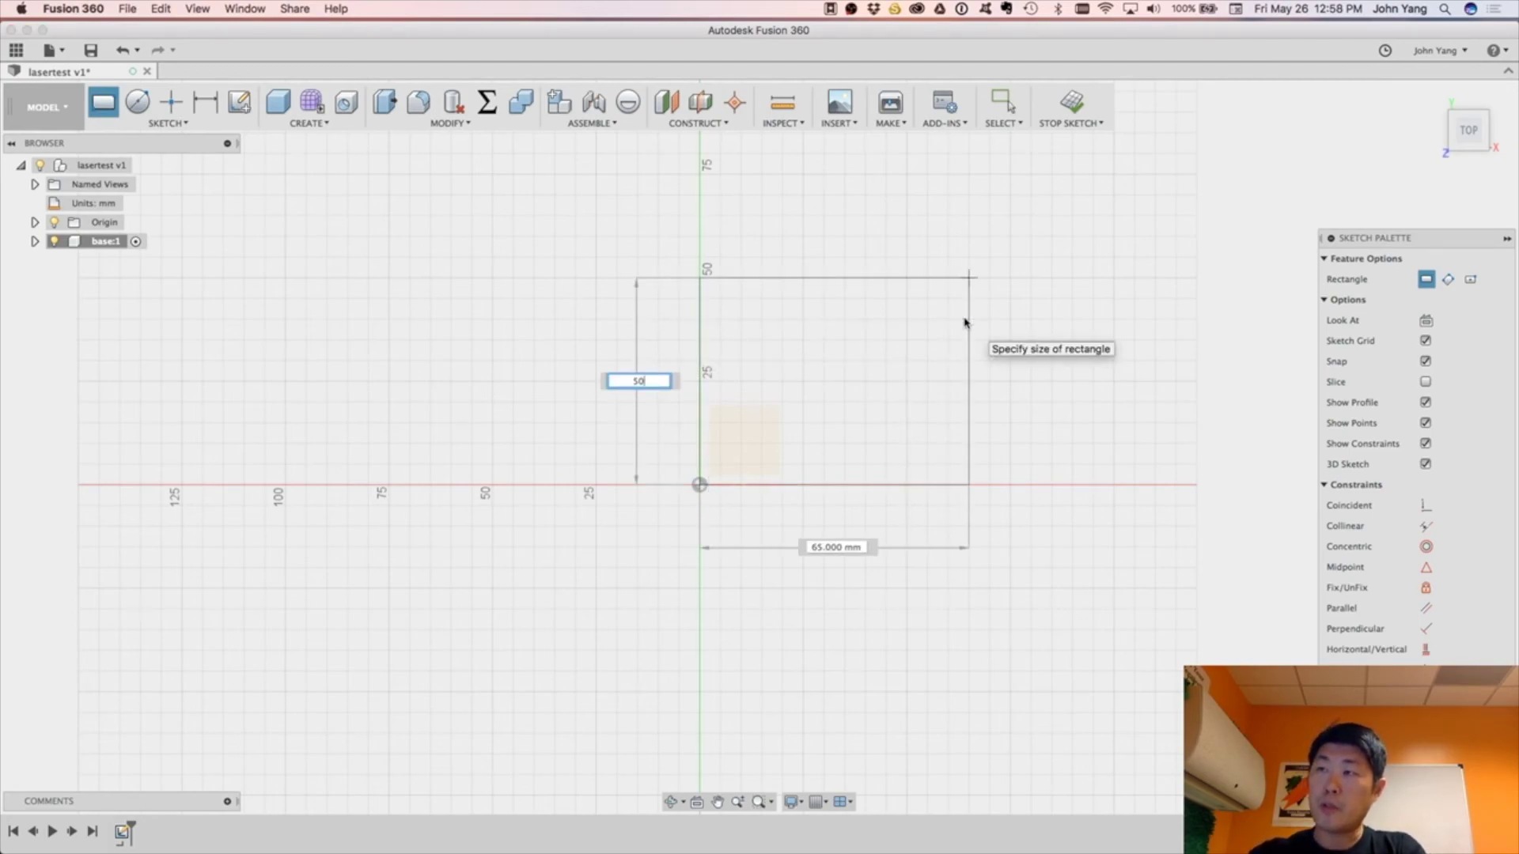
{"action": "key", "text": "Tab"}
{"action": "type", "text": "100"}
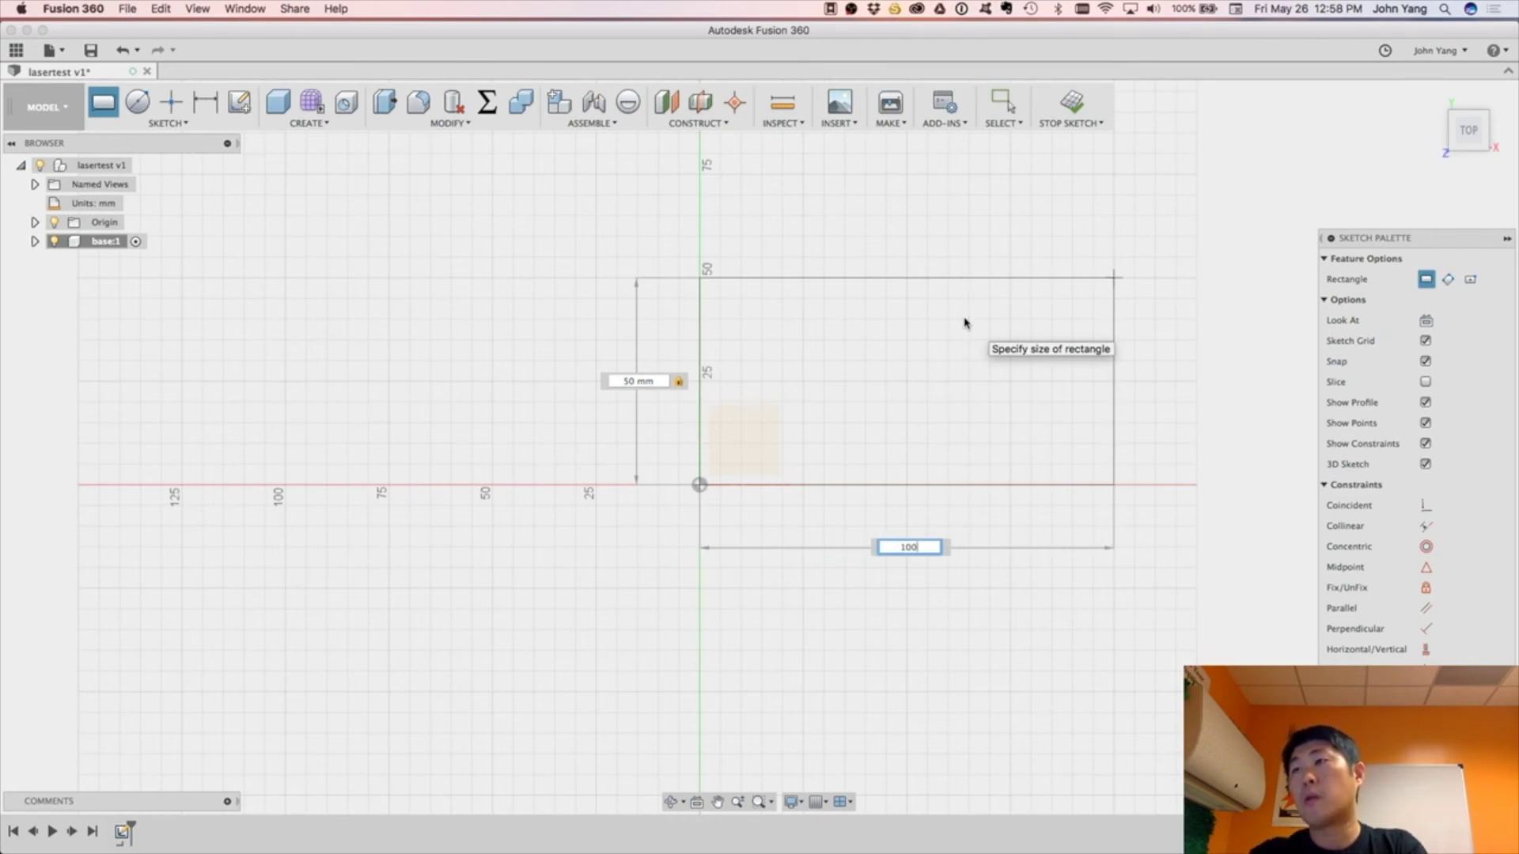
{"action": "key", "text": "Return"}
Finish the sketch and extrude the rectangle 3 mm into a slab.
{"action": "key", "text": "Escape"}
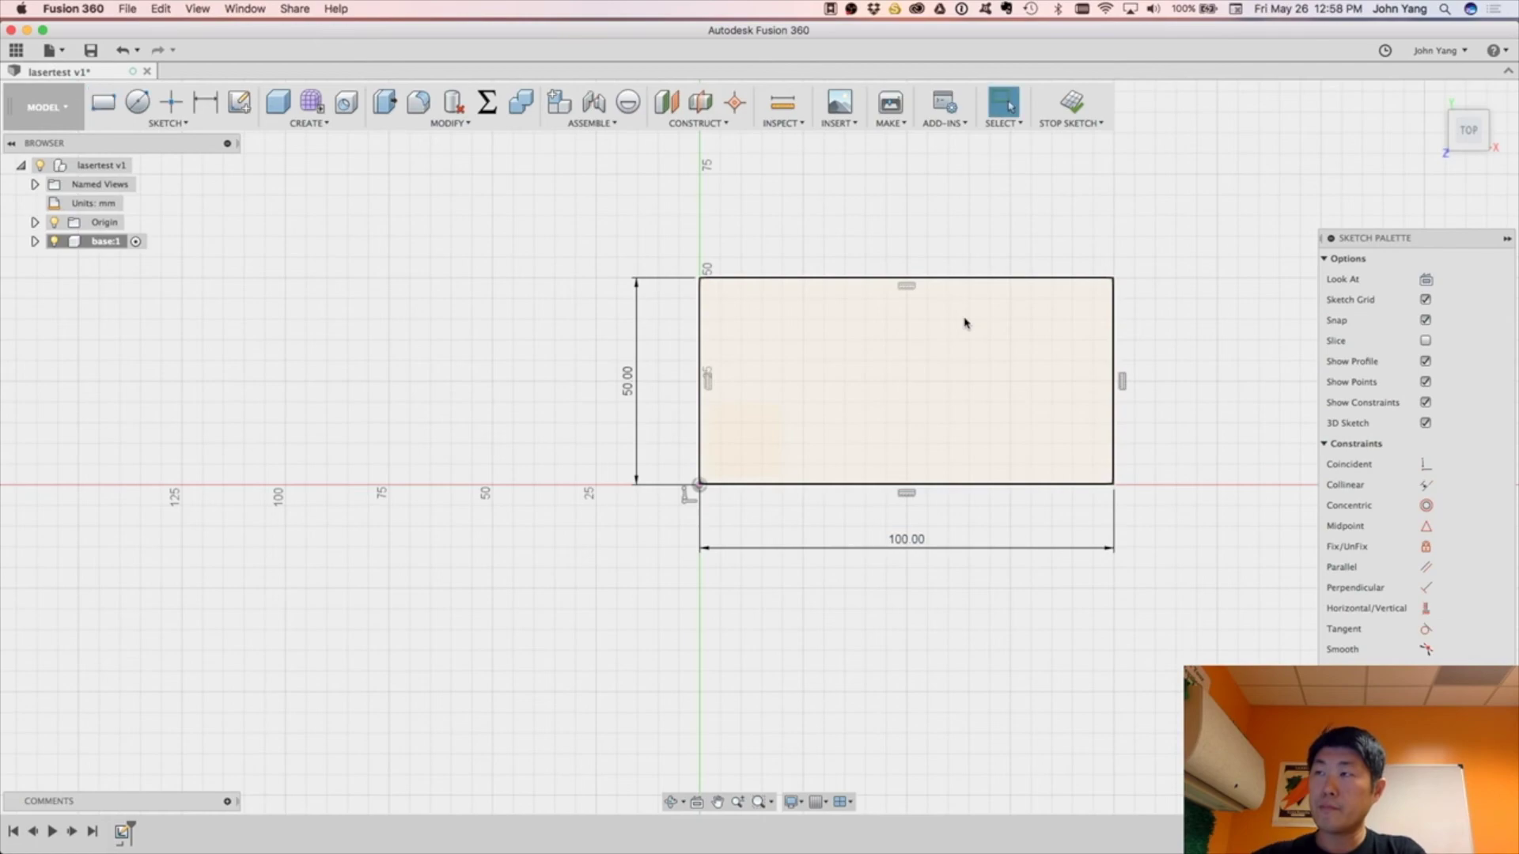
{"action": "left_click", "coordinate": [1068, 103]}
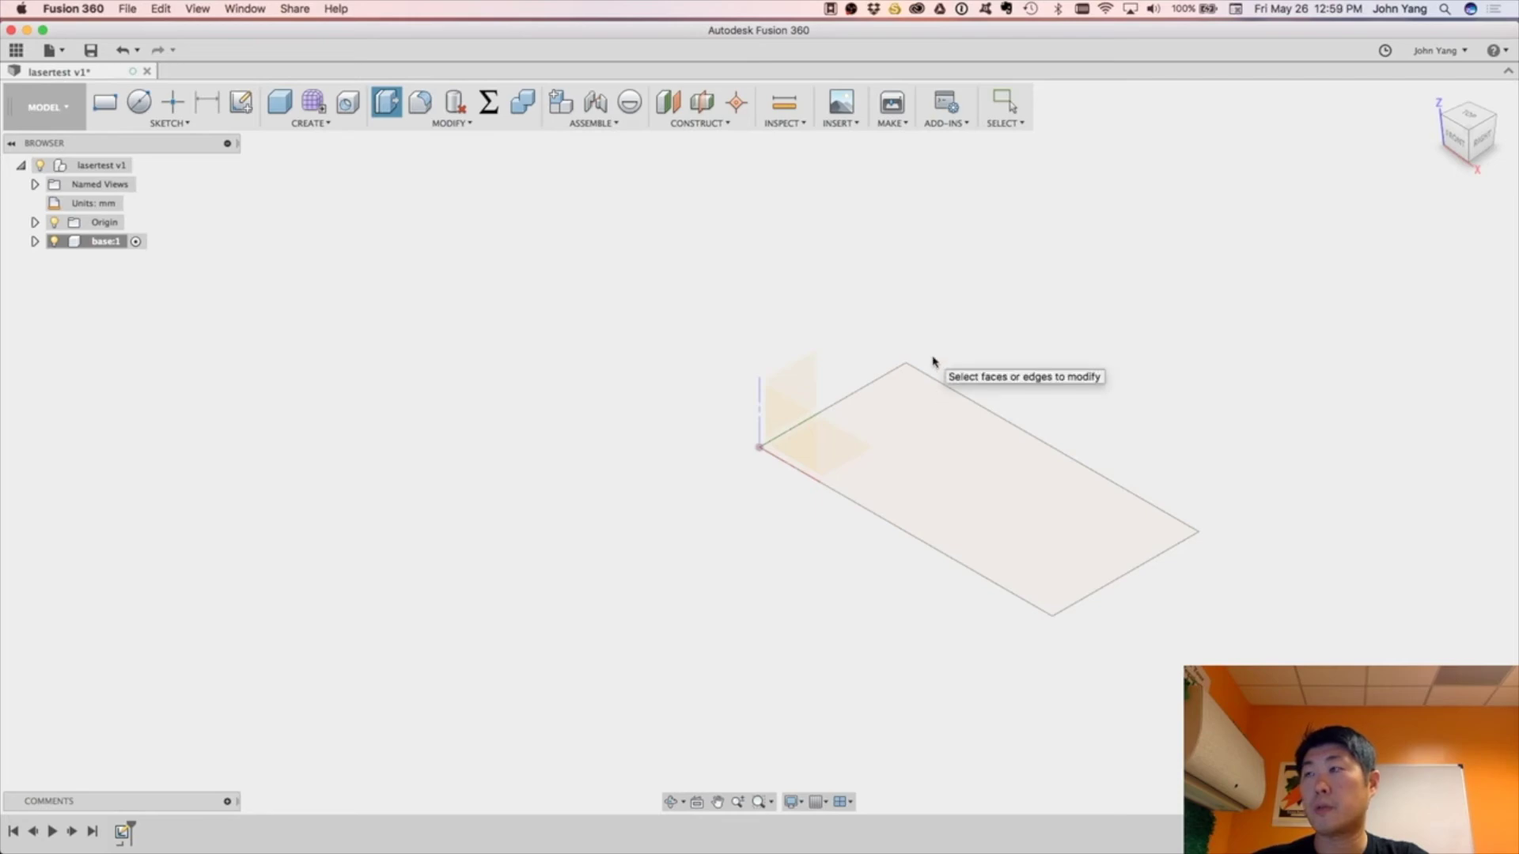
{"action": "left_click", "coordinate": [949, 457]}
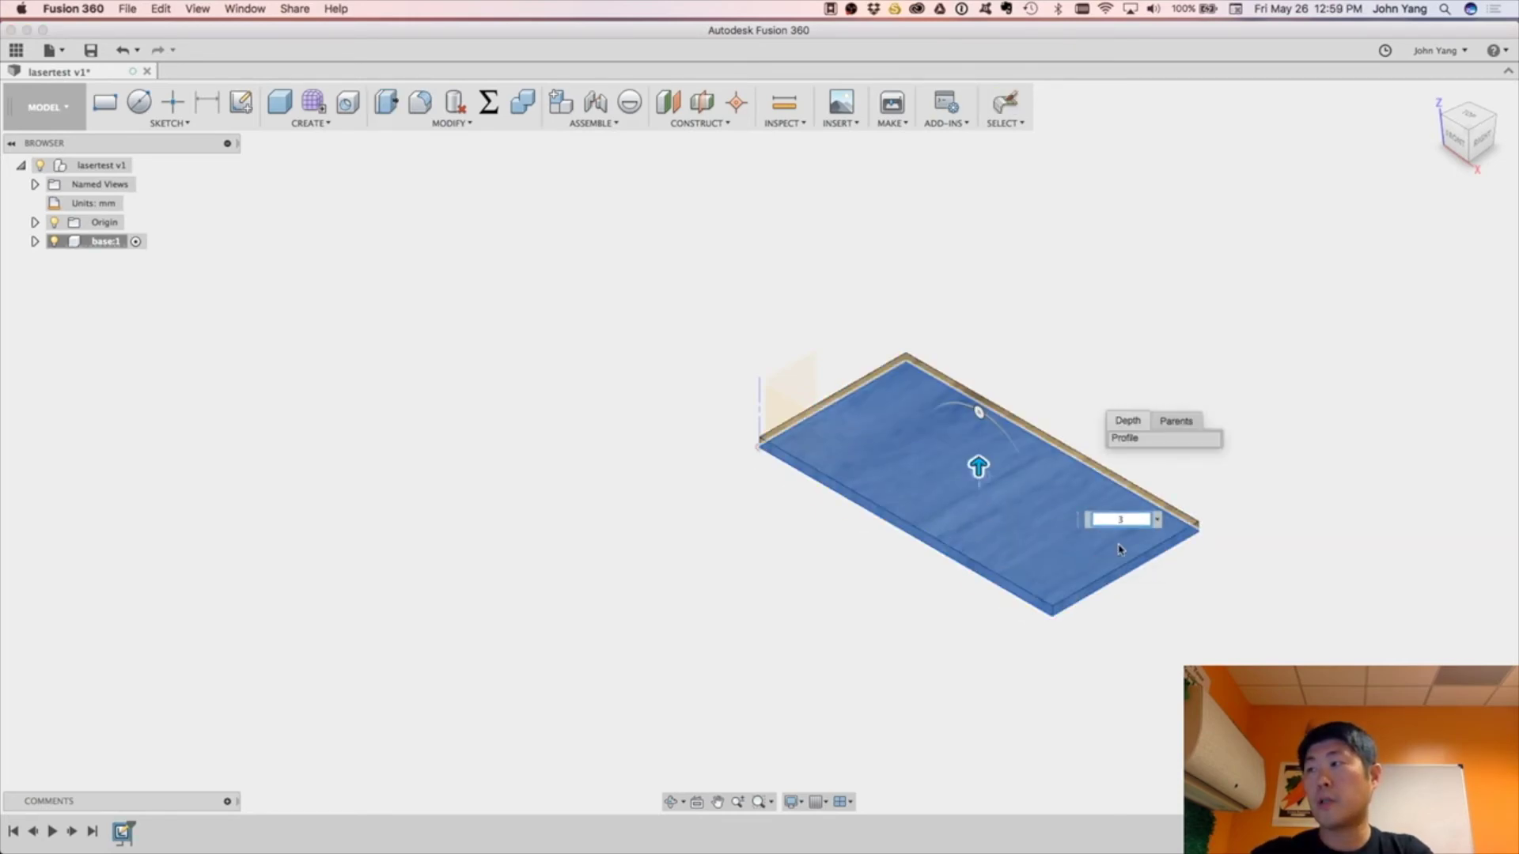
{"action": "key", "text": "Return"}
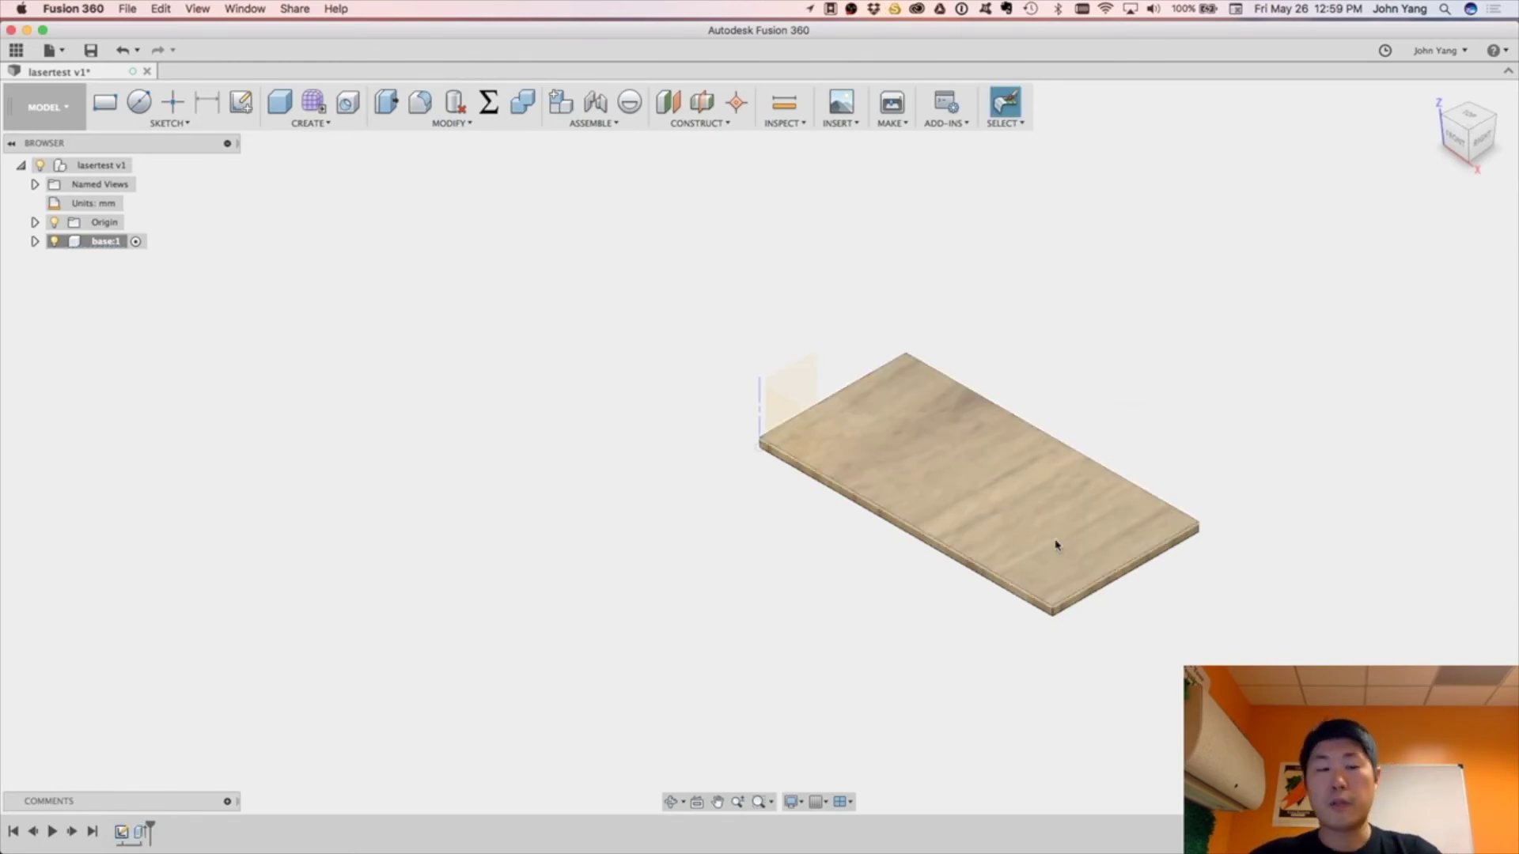
Add user parameters width = 100 mm and depth = 50 mm.
{"action": "left_click", "coordinate": [486, 105]}
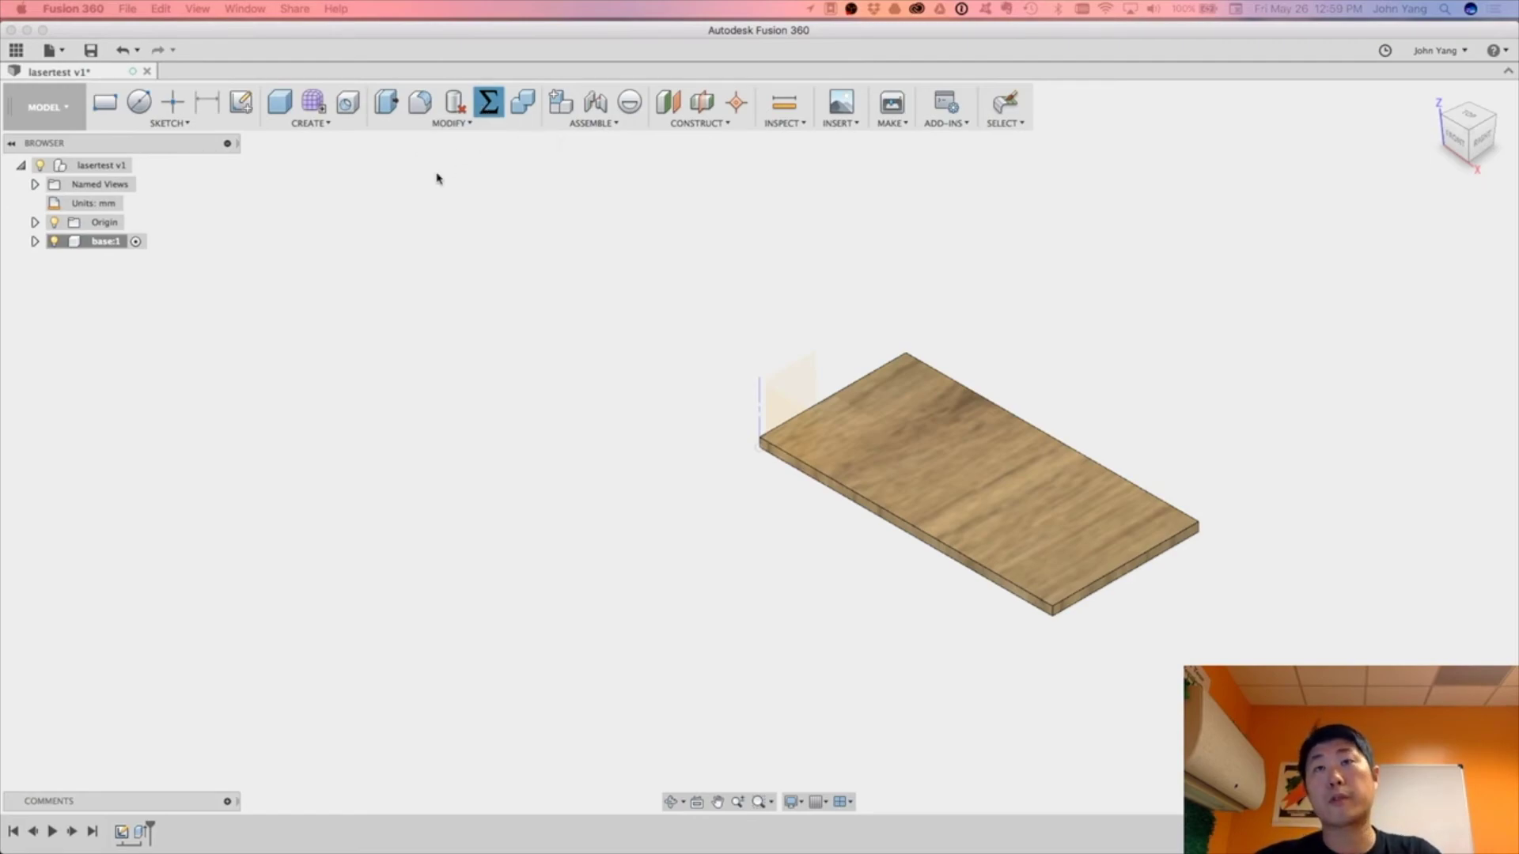
{"action": "left_click", "coordinate": [541, 192]}
{"action": "type", "text": "widt"}
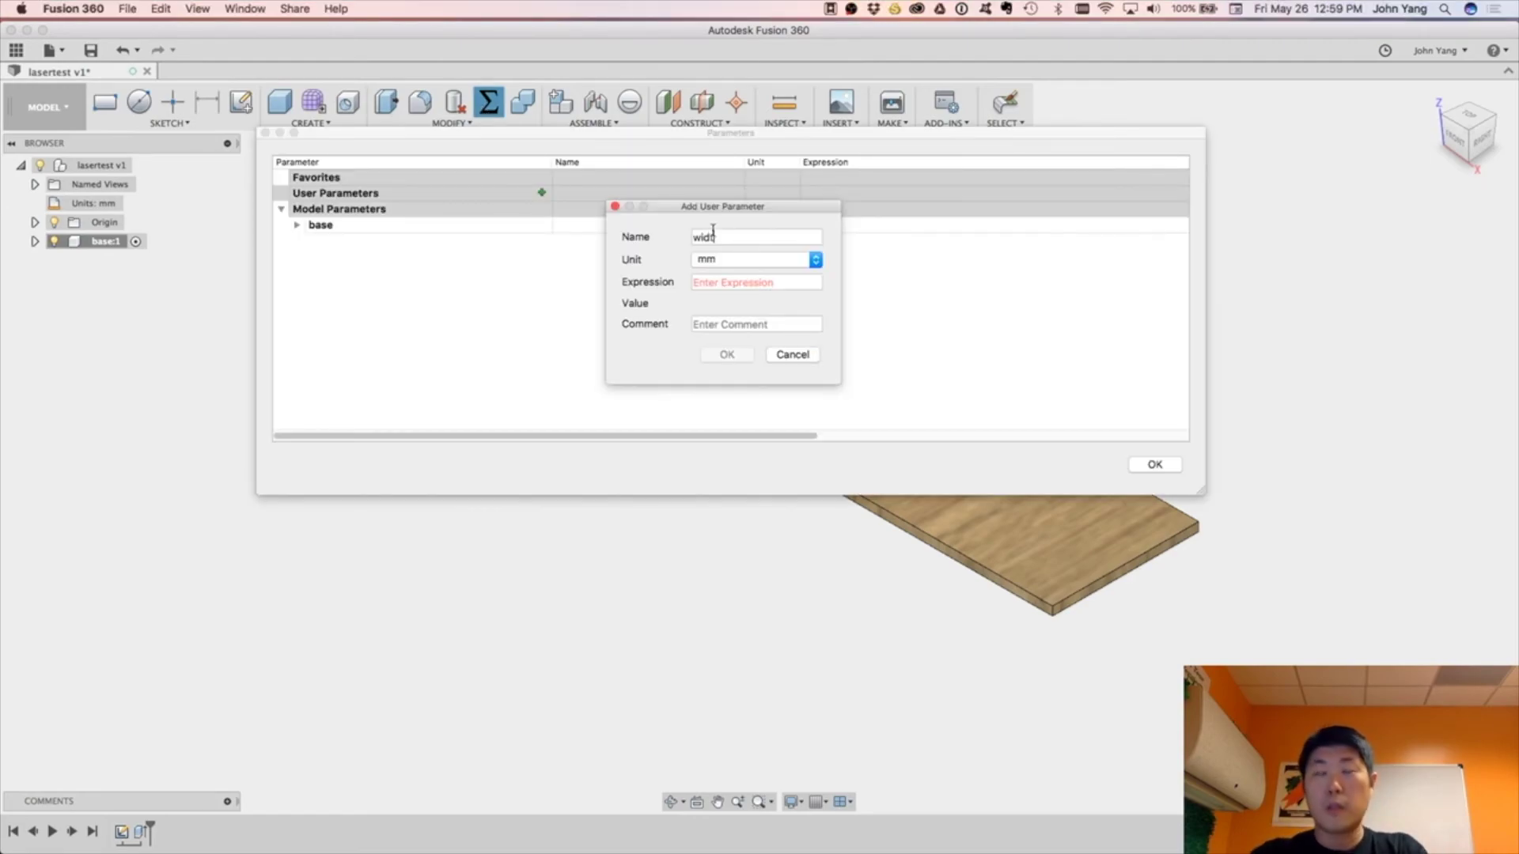
{"action": "type", "text": "h"}
{"action": "key", "text": "Tab"}
{"action": "key", "text": "Tab"}
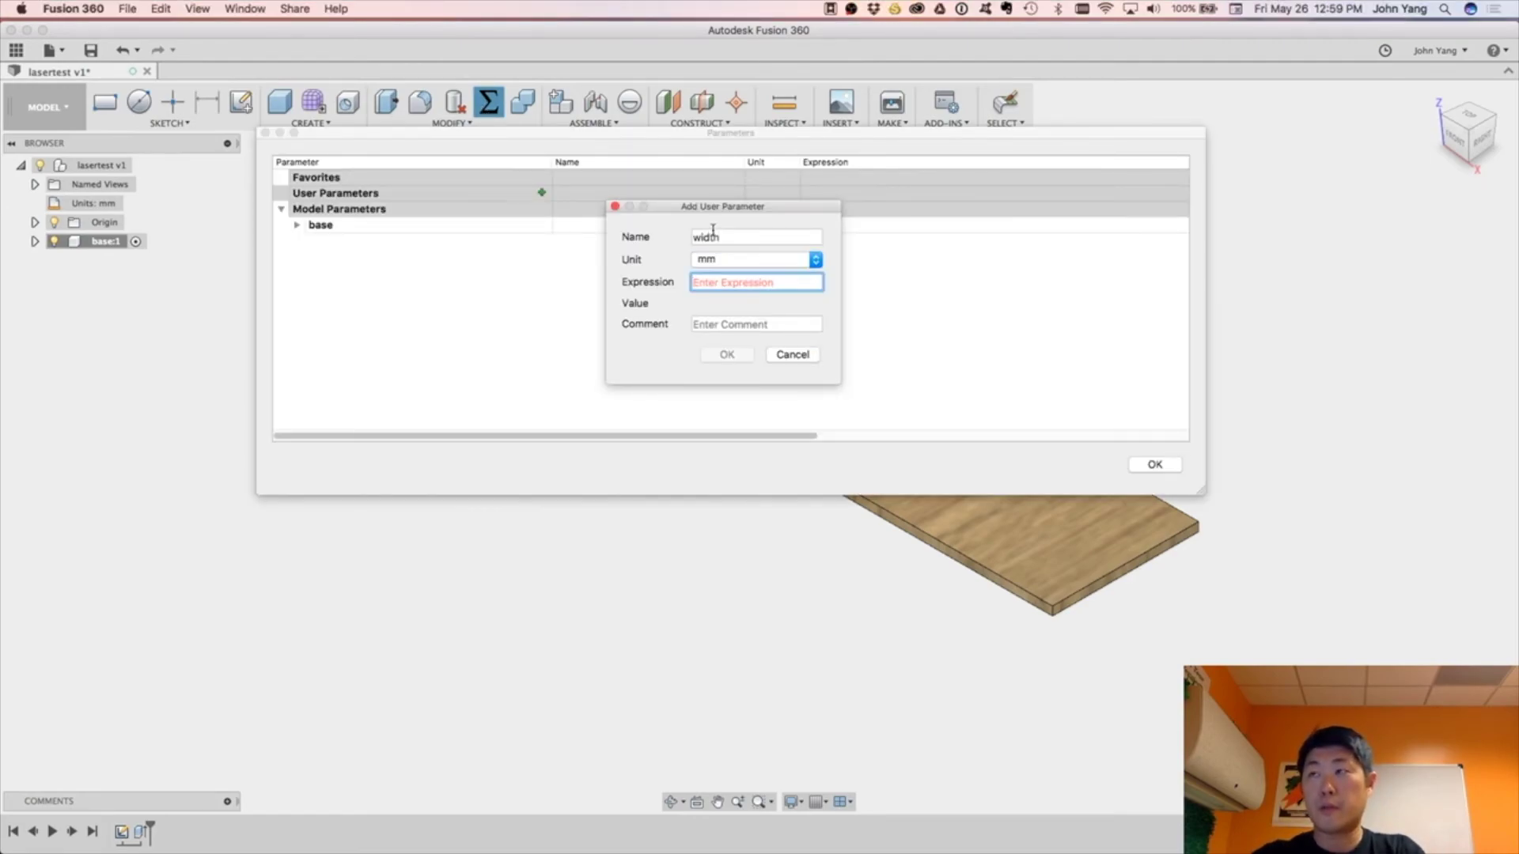
{"action": "type", "text": "100"}
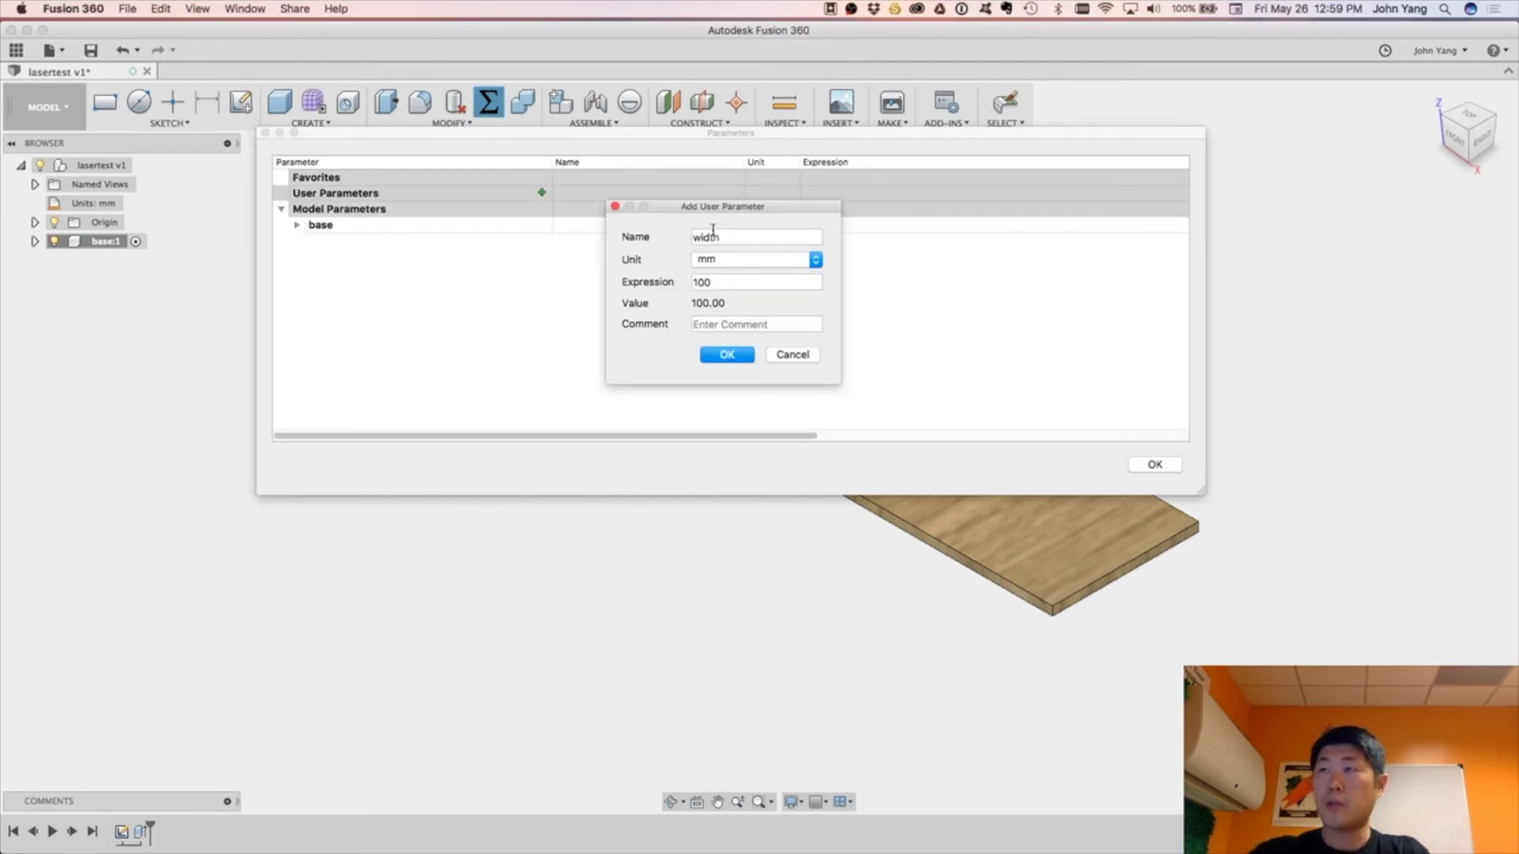
{"action": "left_click", "coordinate": [727, 358]}
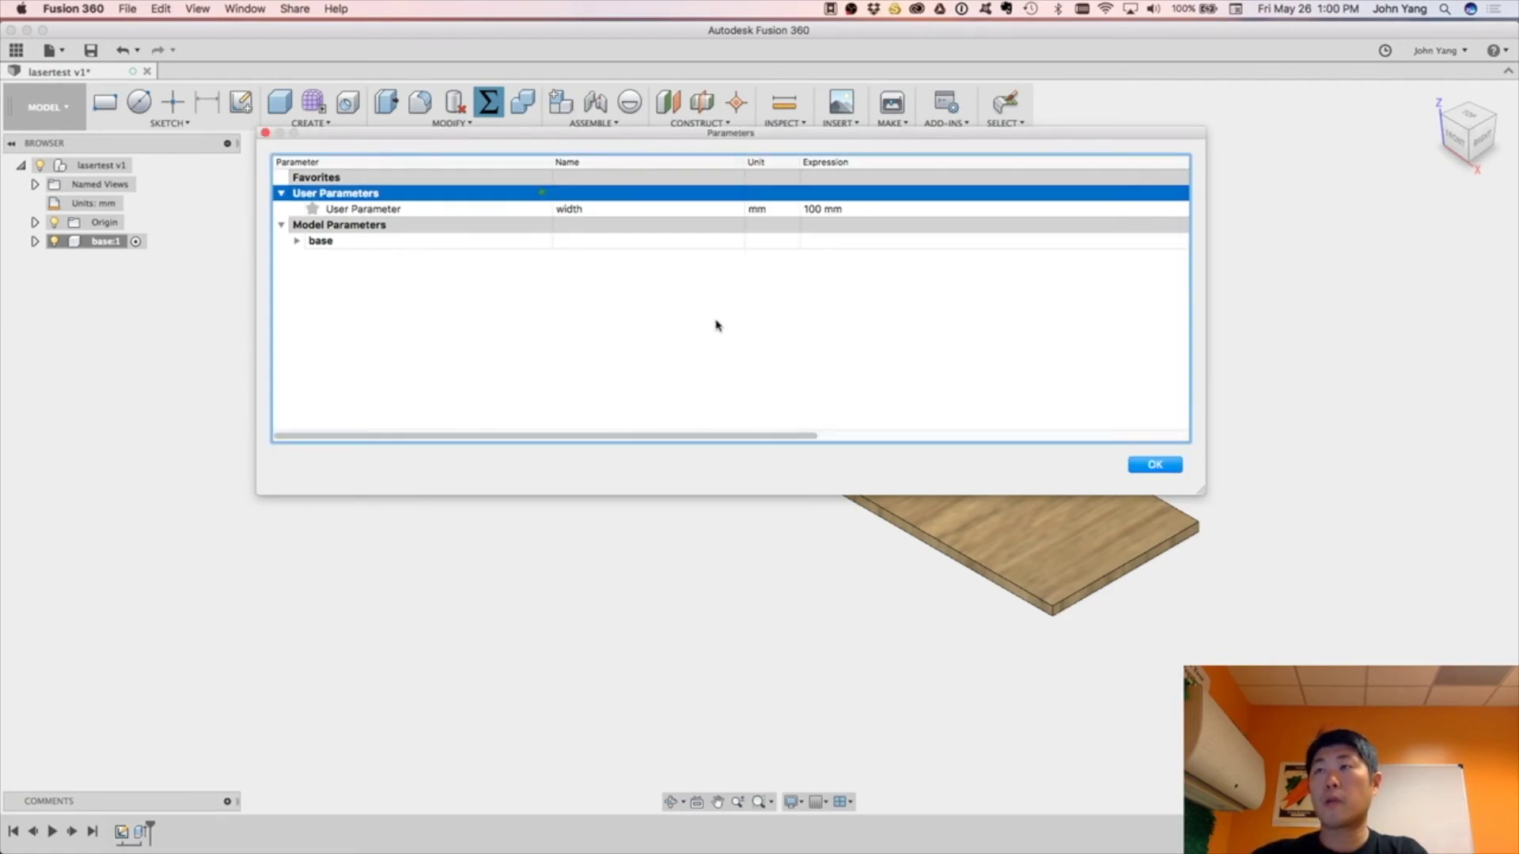
{"action": "left_click", "coordinate": [543, 193]}
{"action": "type", "text": "dept"}
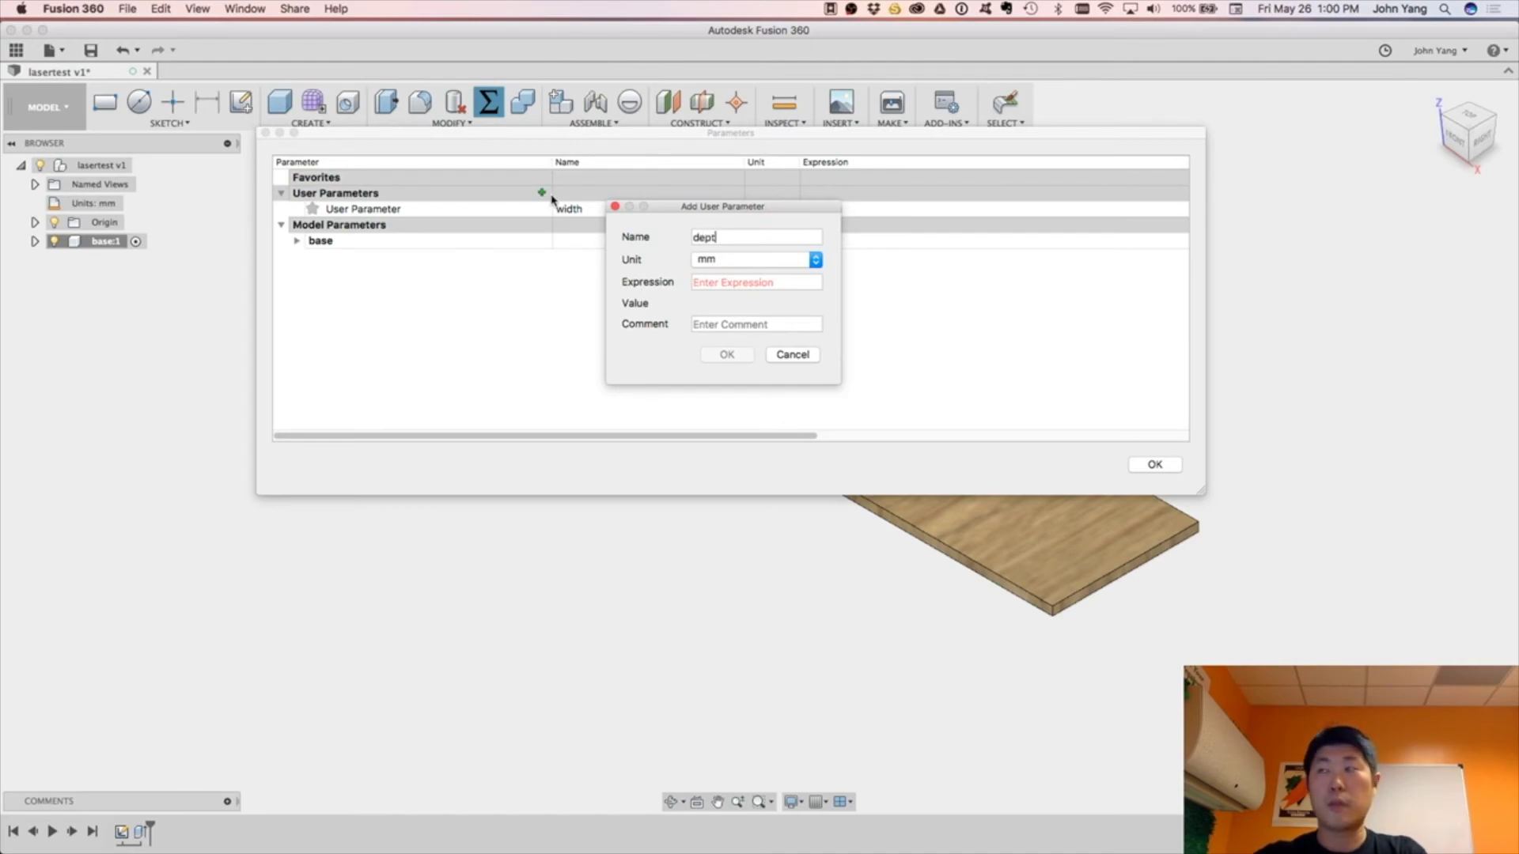
{"action": "key", "text": "Tab"}
{"action": "key", "text": "Tab"}
{"action": "type", "text": "50"}
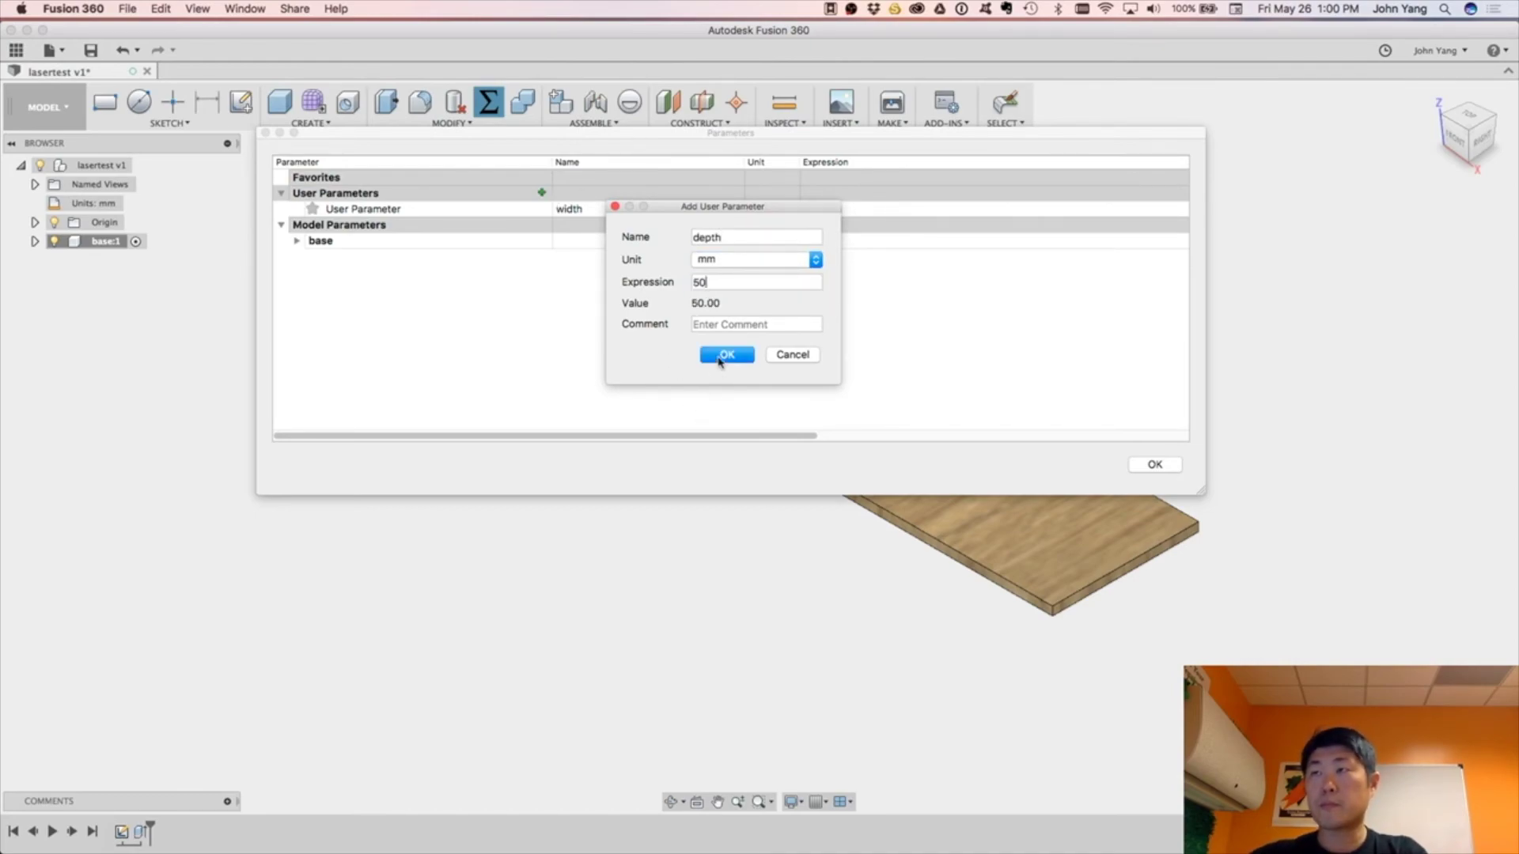
{"action": "left_click", "coordinate": [723, 356]}
Add user parameters height = 40 mm and thickness = 3 mm.
{"action": "left_click", "coordinate": [542, 193]}
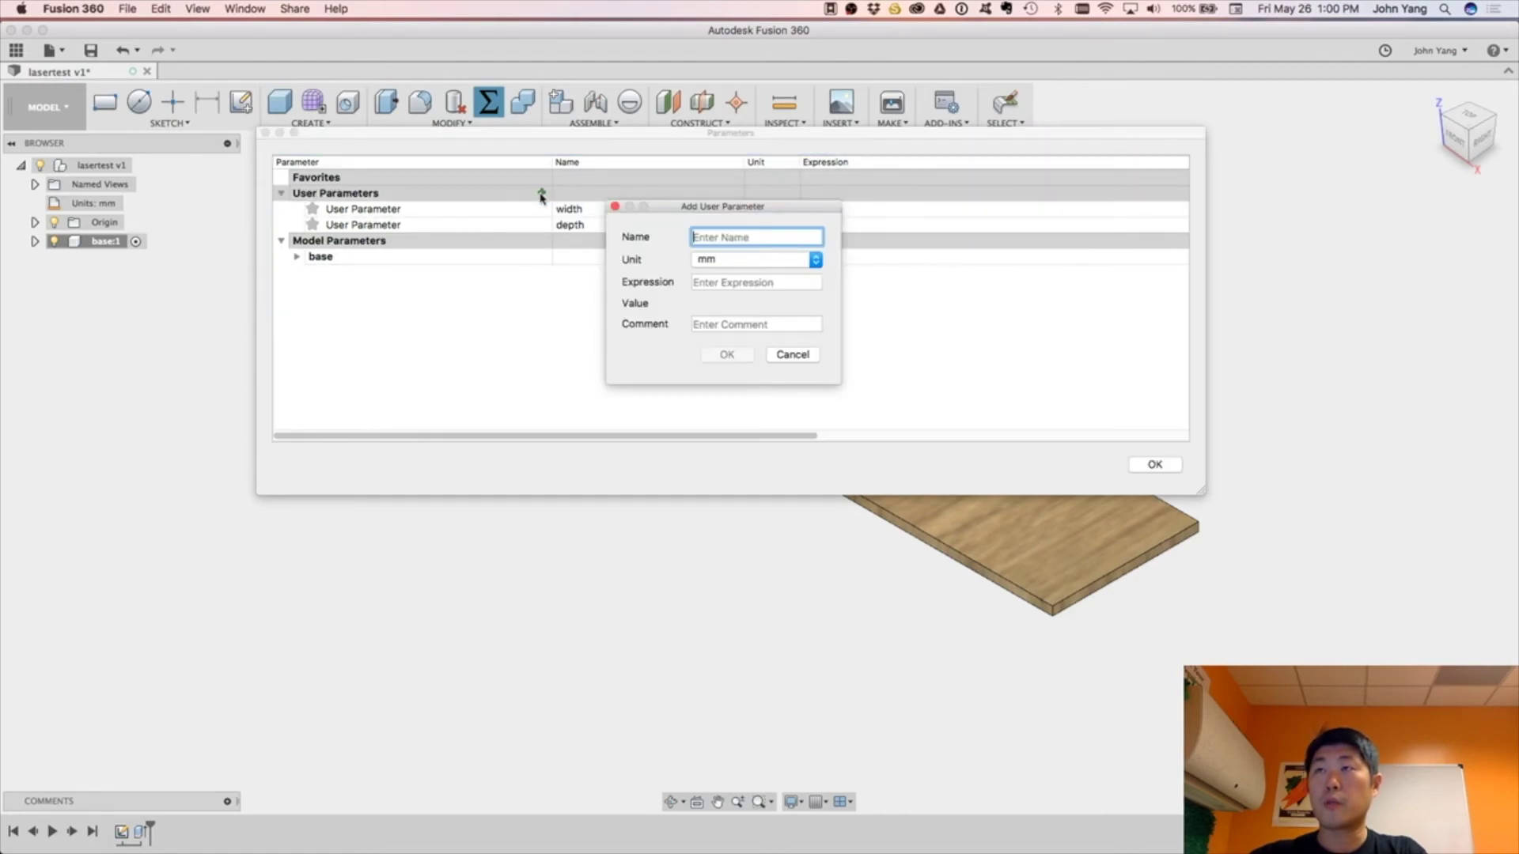
{"action": "type", "text": "hei"}
{"action": "type", "text": "40"}
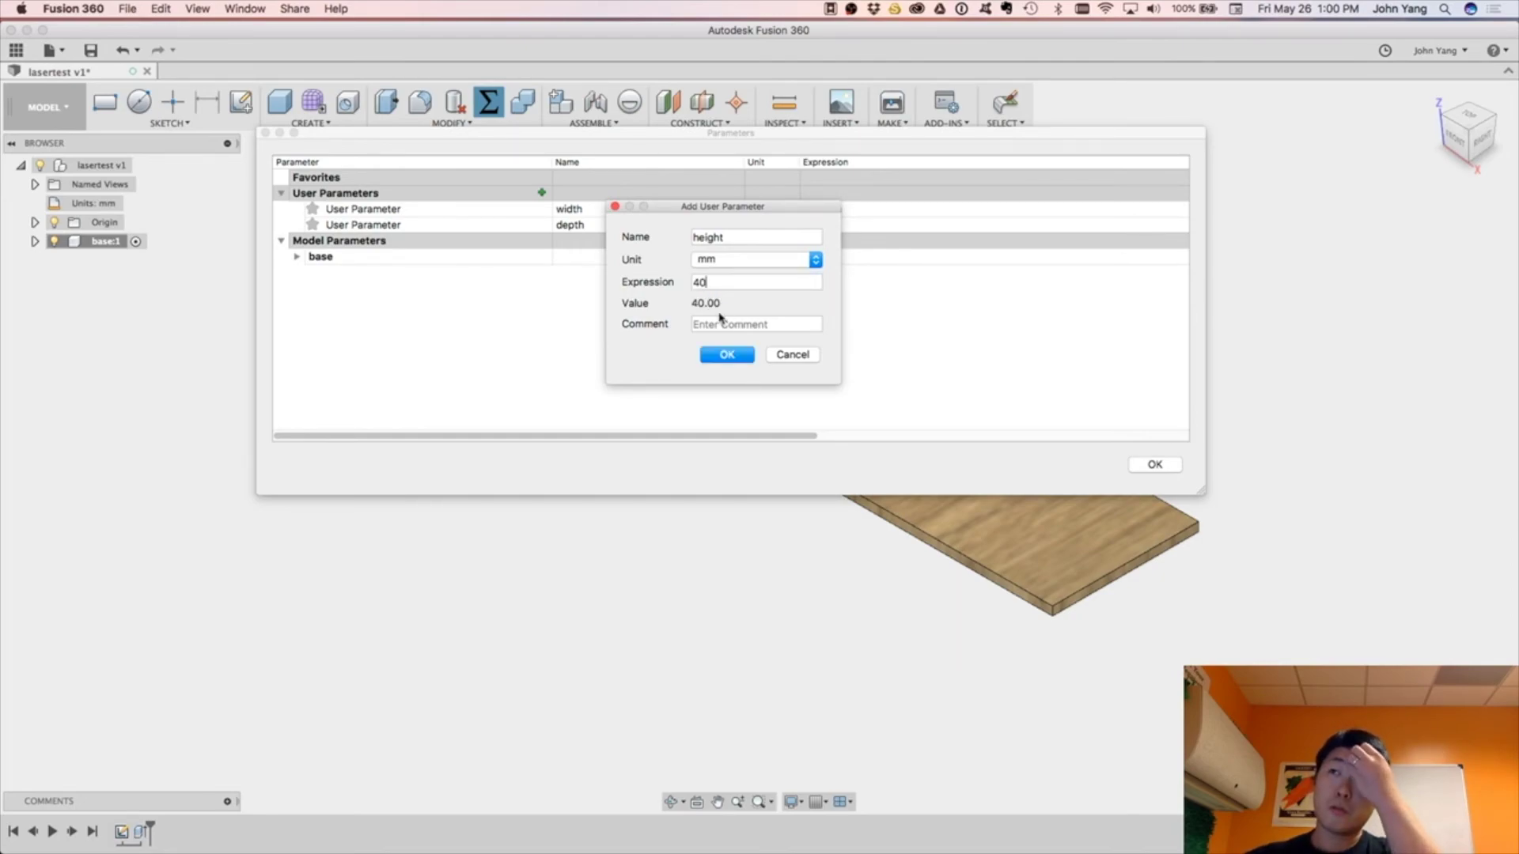
{"action": "left_click", "coordinate": [723, 355]}
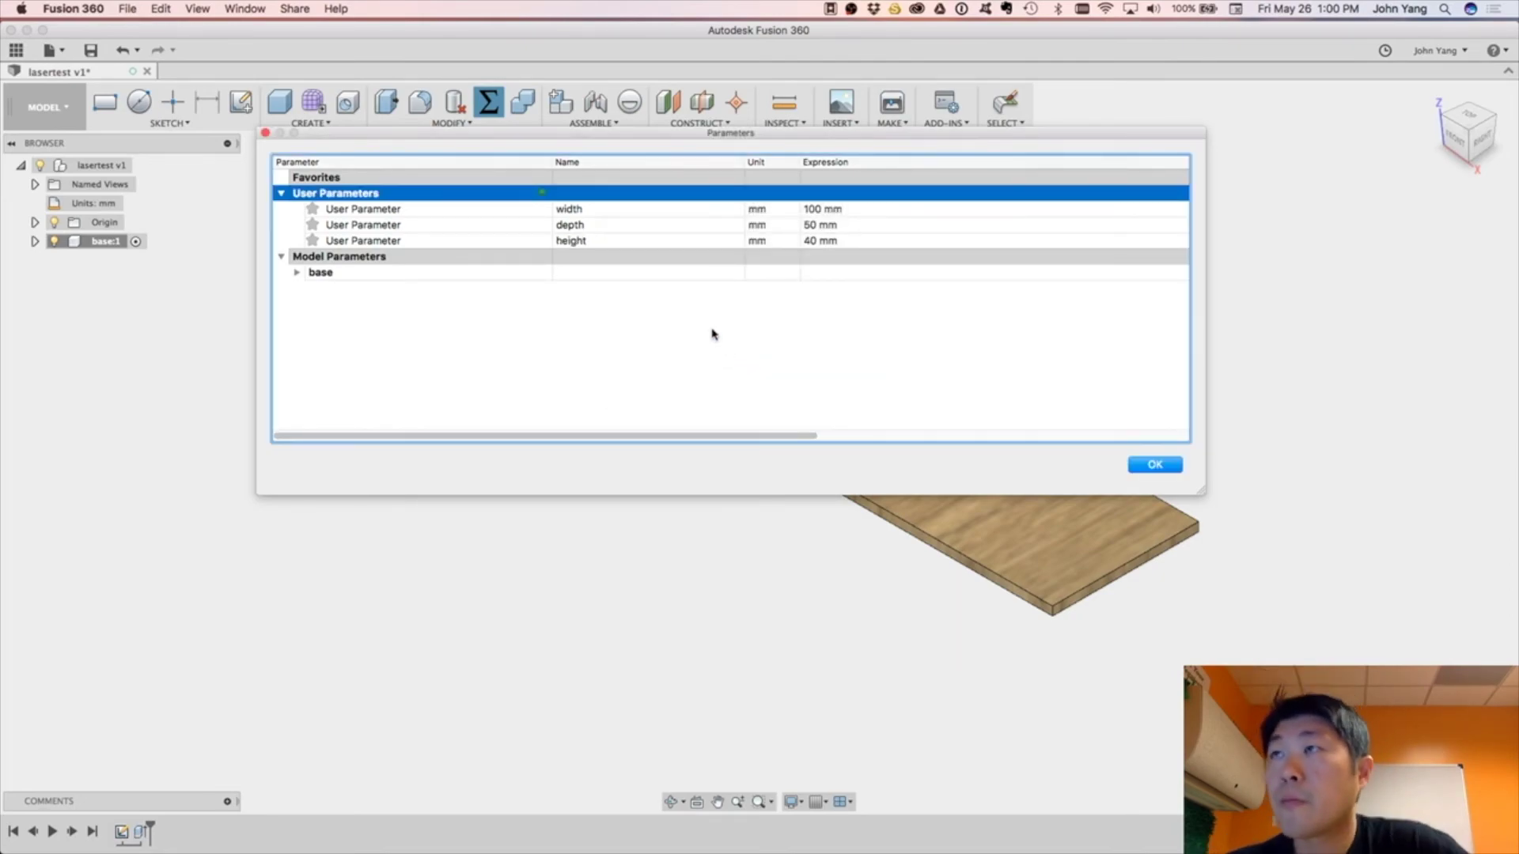
{"action": "left_click", "coordinate": [543, 194]}
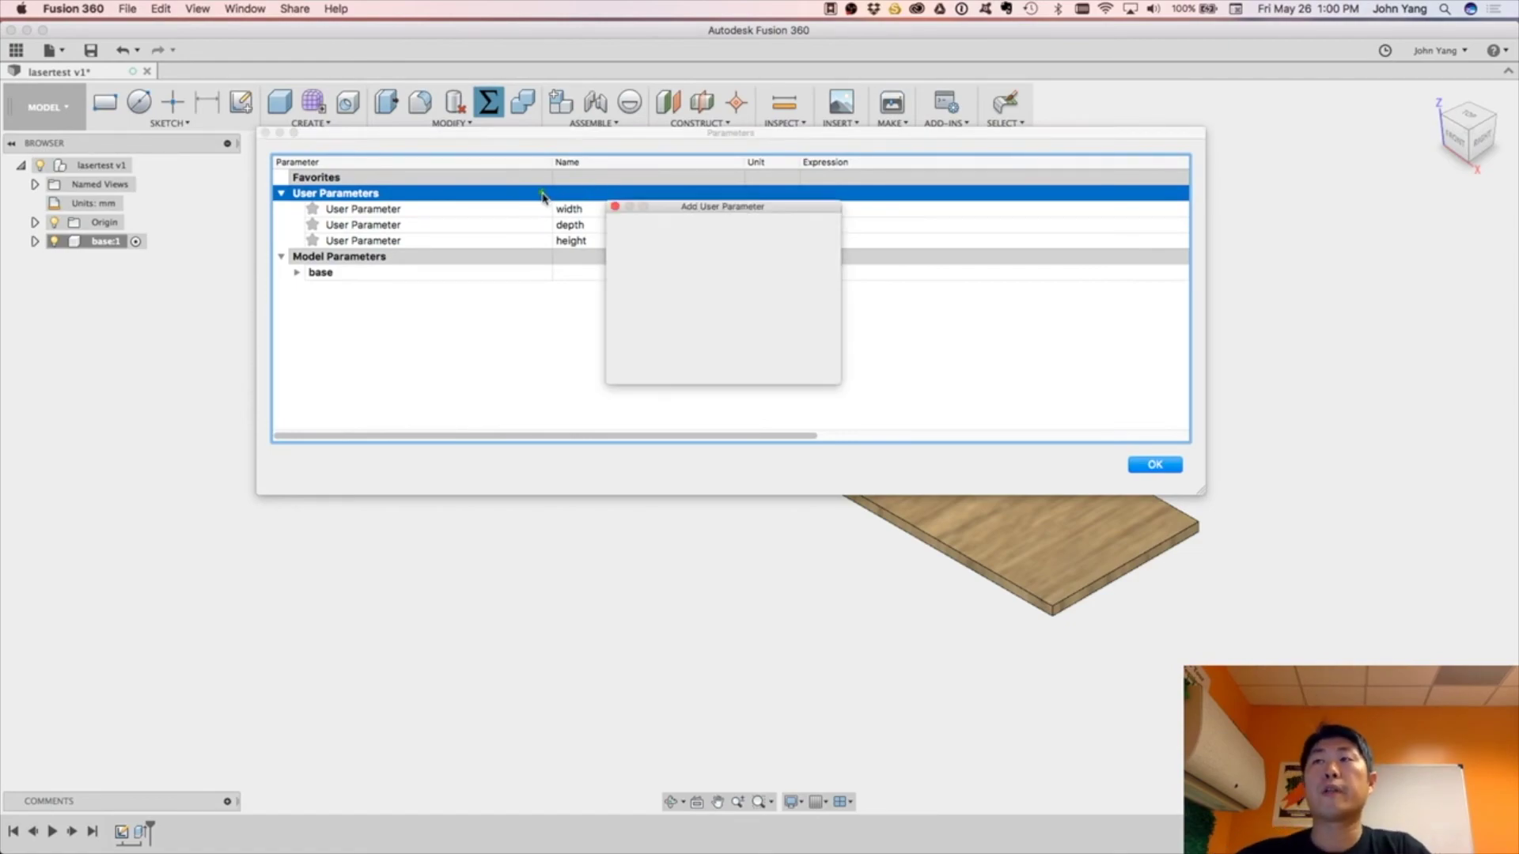
{"action": "type", "text": "thickness"}
{"action": "key", "text": "Tab"}
{"action": "key", "text": "Tab"}
{"action": "type", "text": "3"}
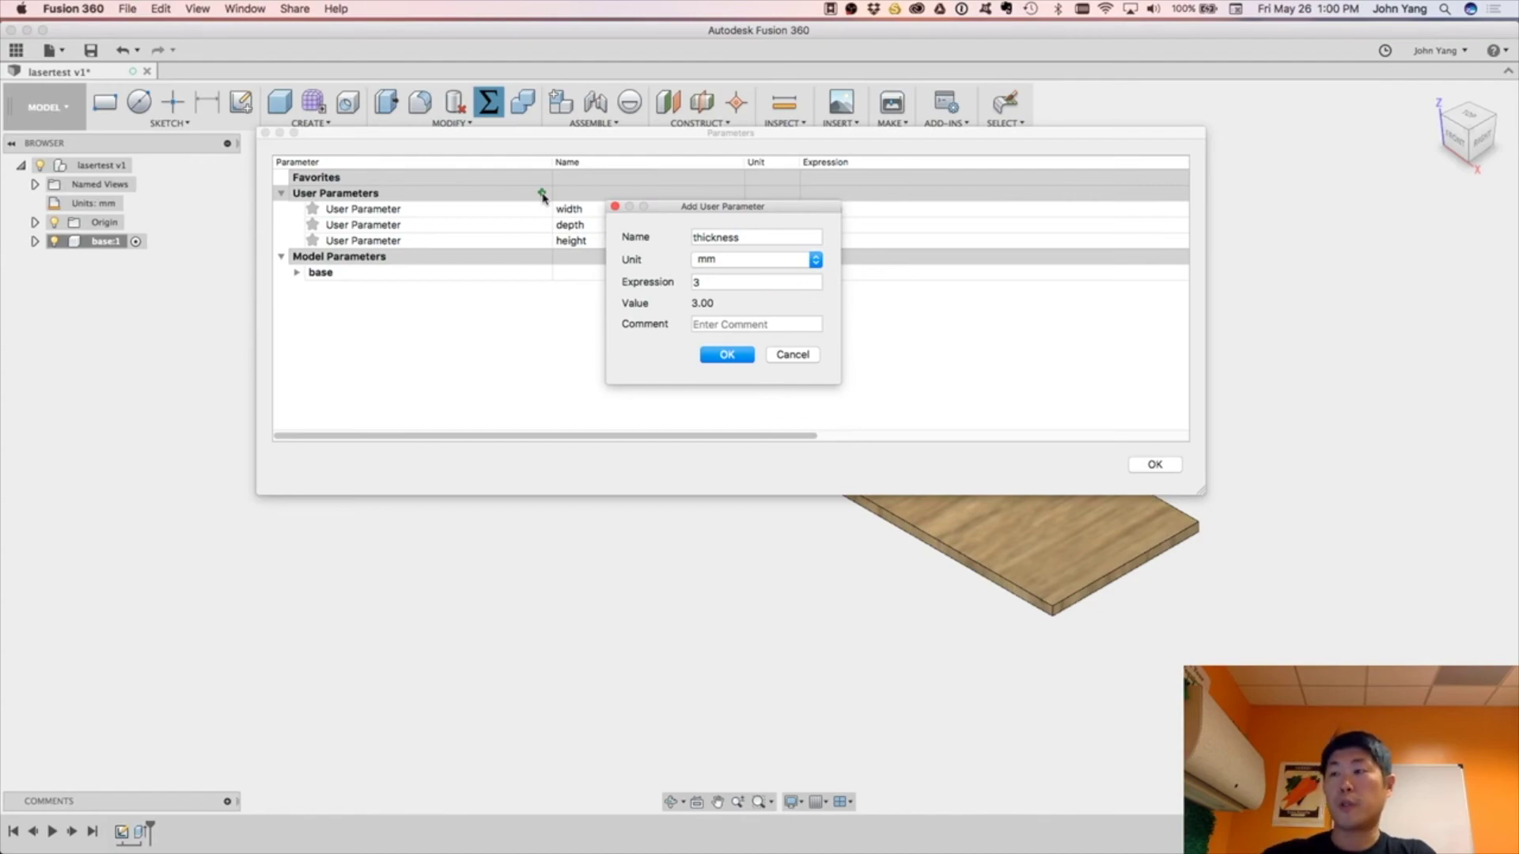
{"action": "key", "text": "Return"}
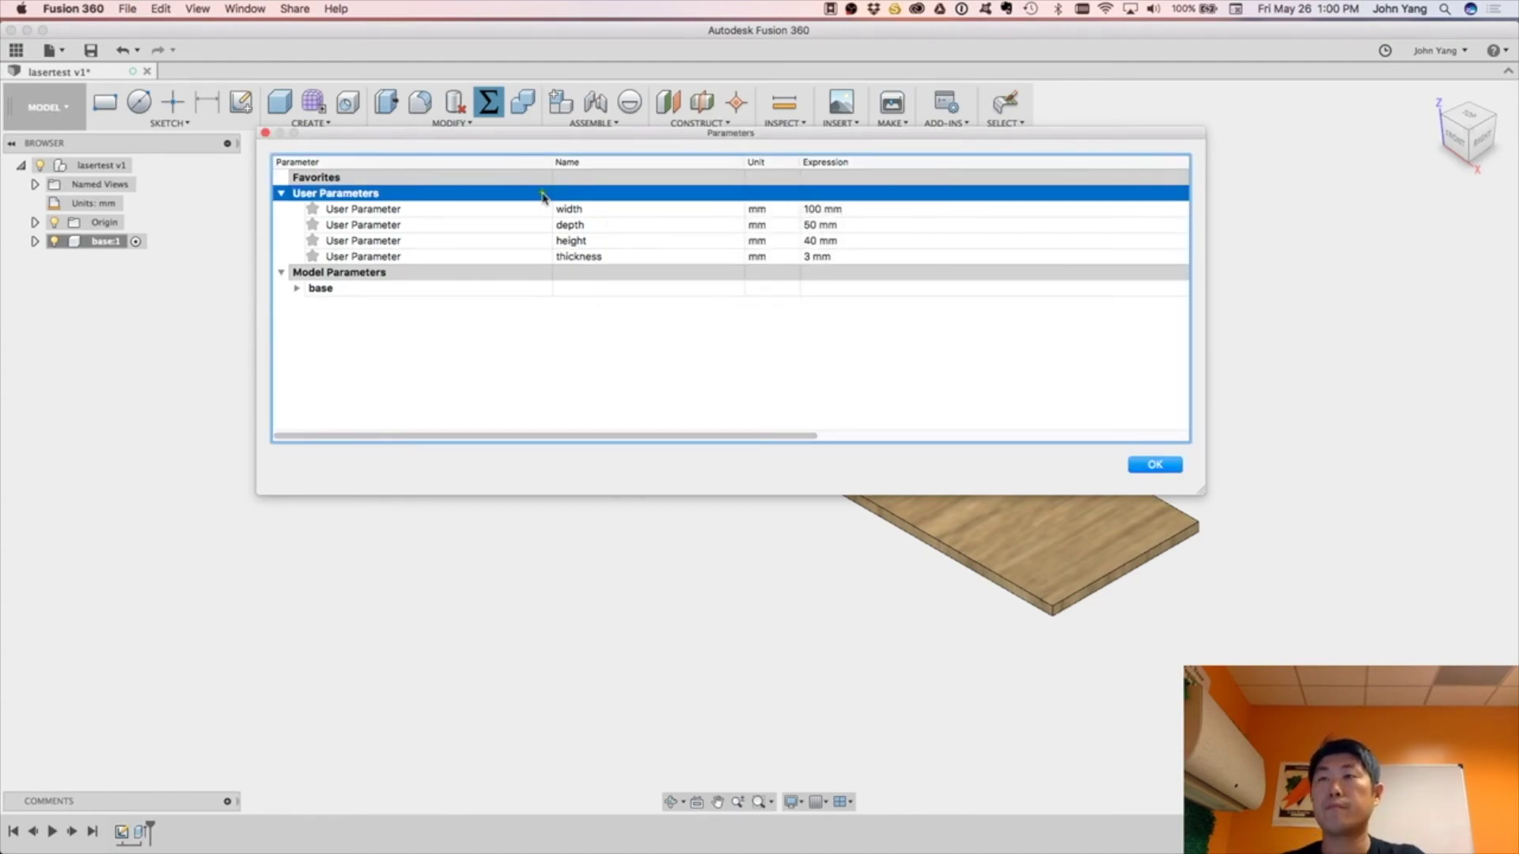
Drive the base sketch dimensions with parameters: d1 = width, d2 = depth.
{"action": "left_click", "coordinate": [297, 290]}
{"action": "left_click", "coordinate": [314, 304]}
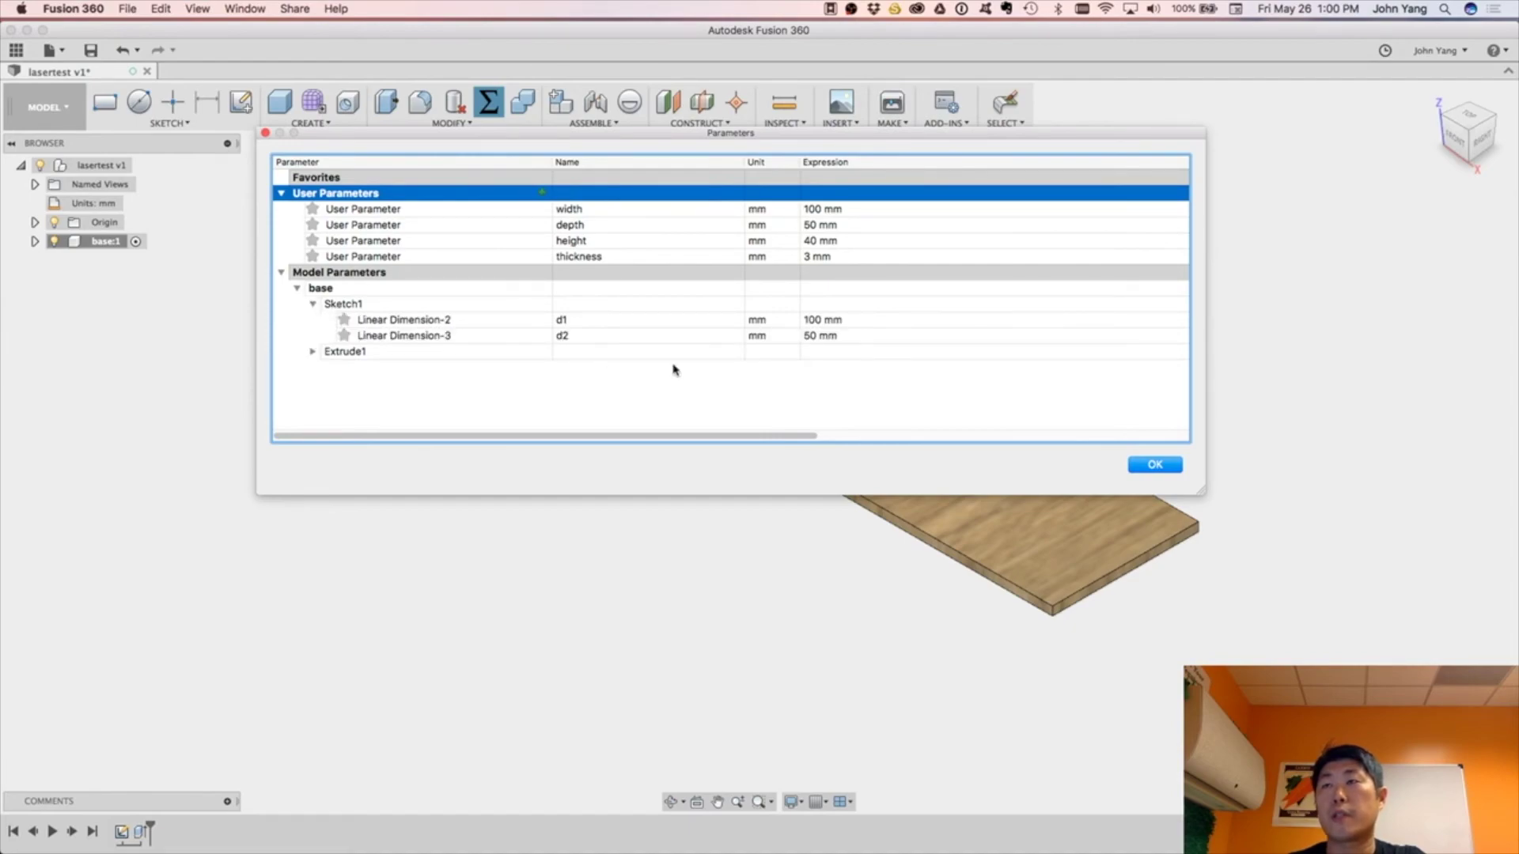
{"action": "left_click", "coordinate": [823, 323]}
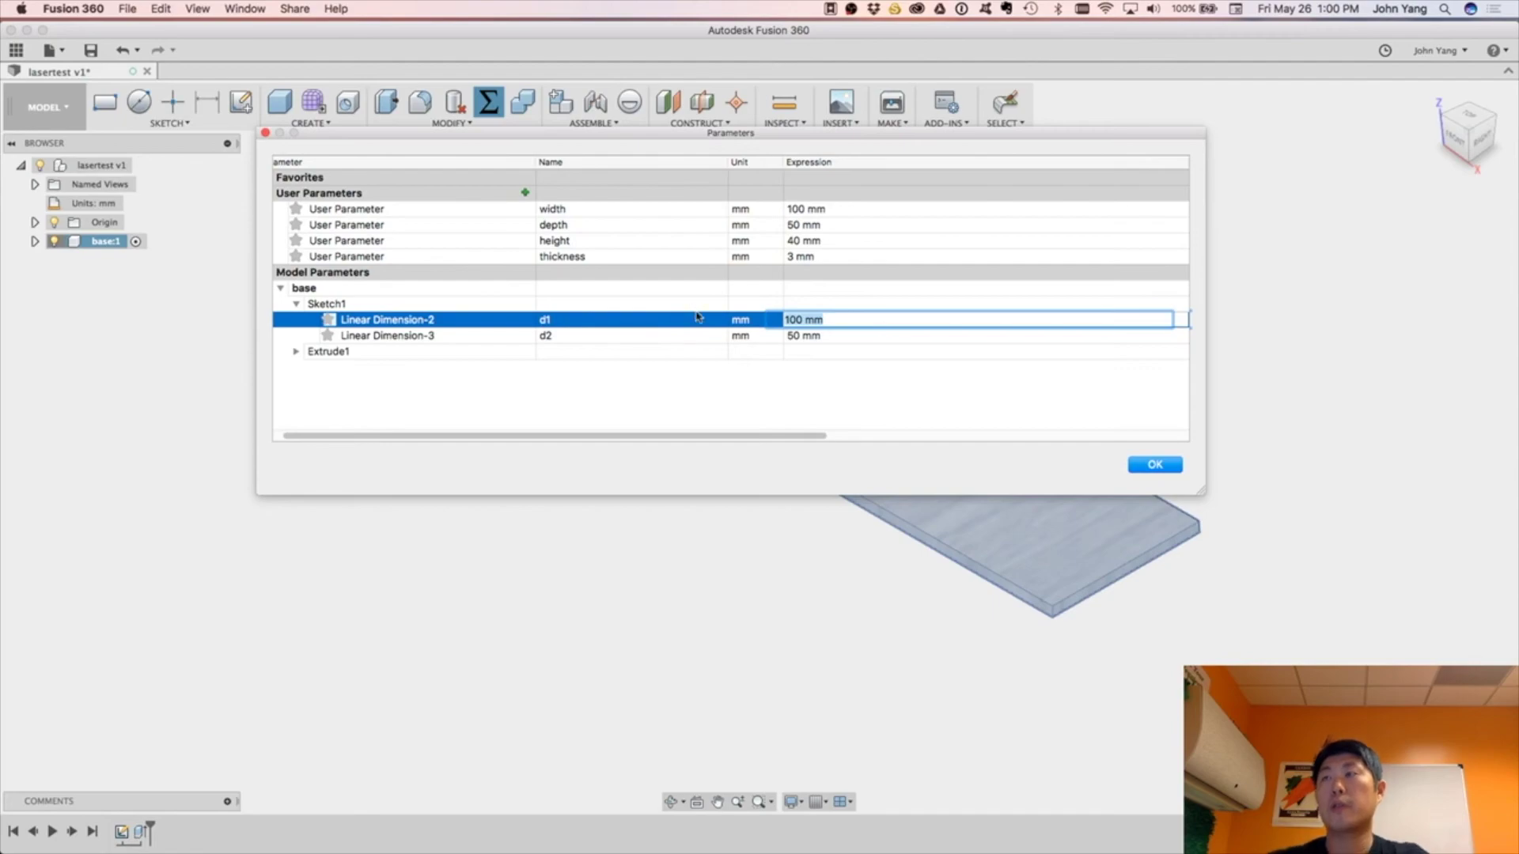
{"action": "type", "text": "width"}
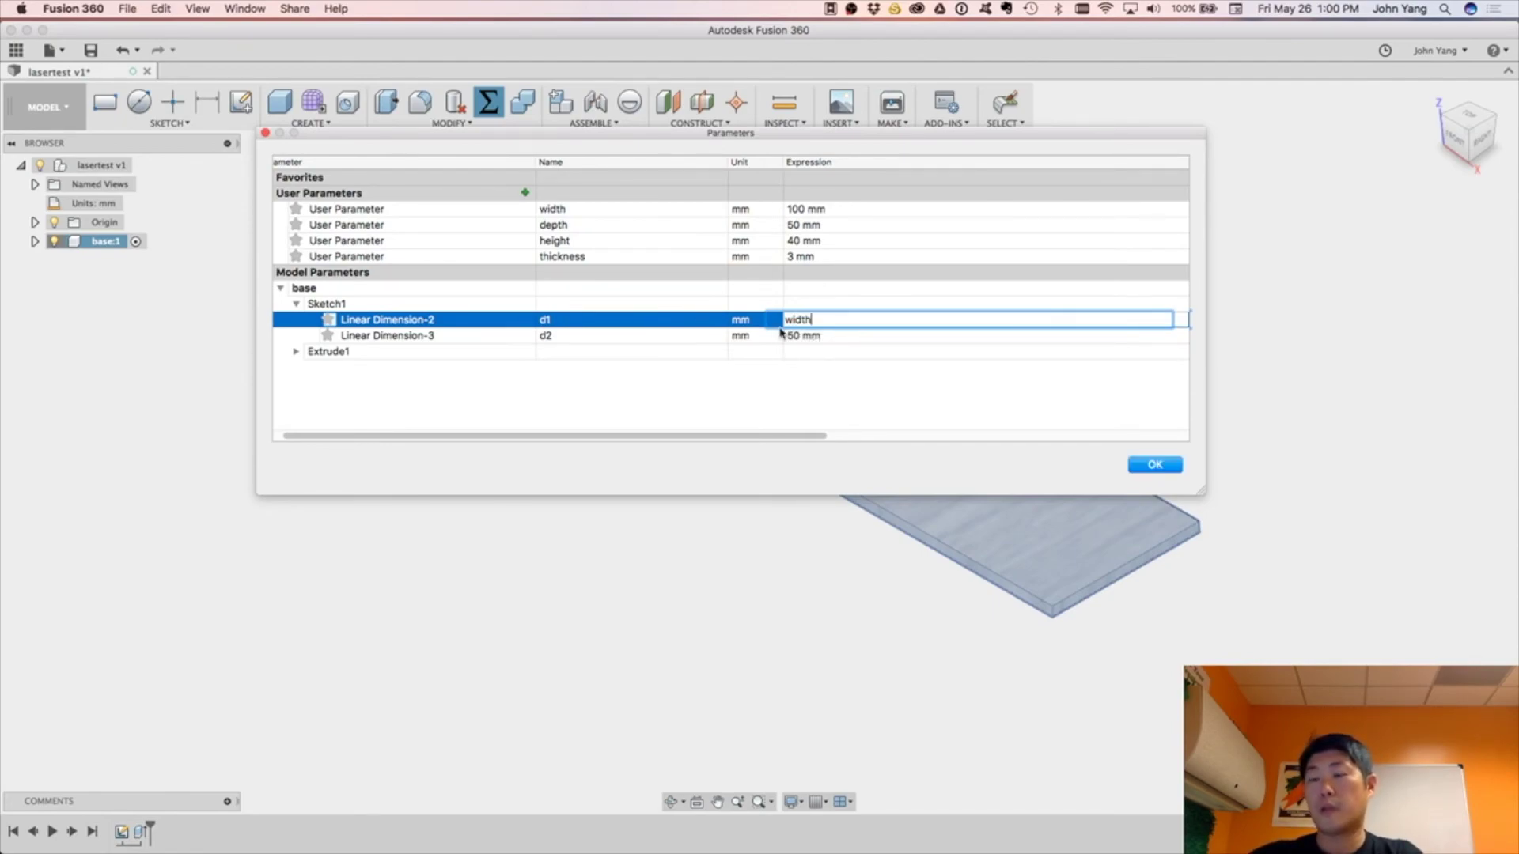
{"action": "left_click", "coordinate": [804, 335]}
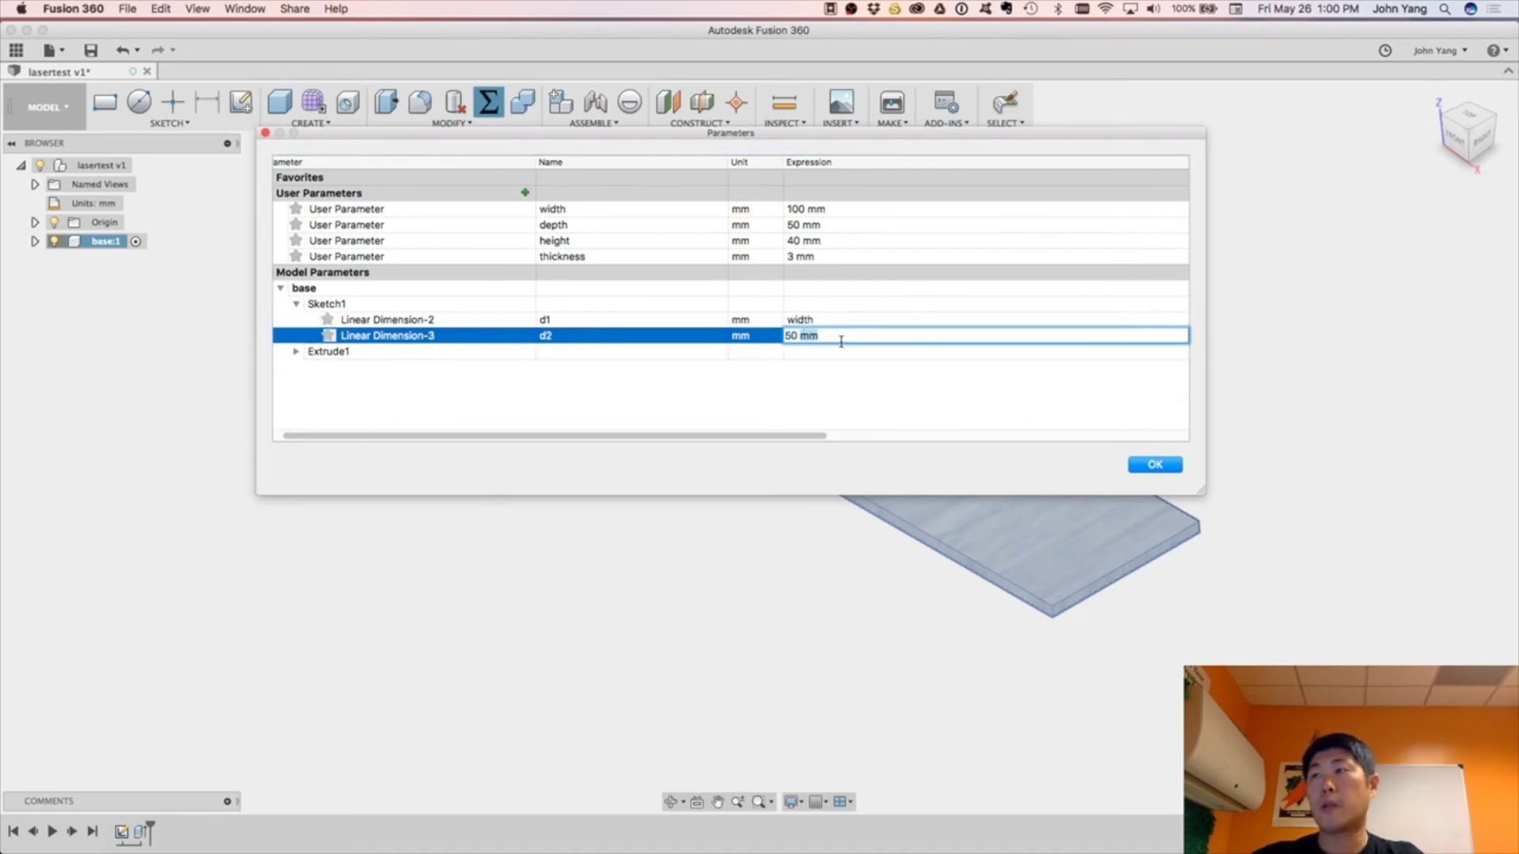
{"action": "left_click_drag", "start_coordinate": [841, 342], "coordinate": [700, 317]}
{"action": "type", "text": "depth"}
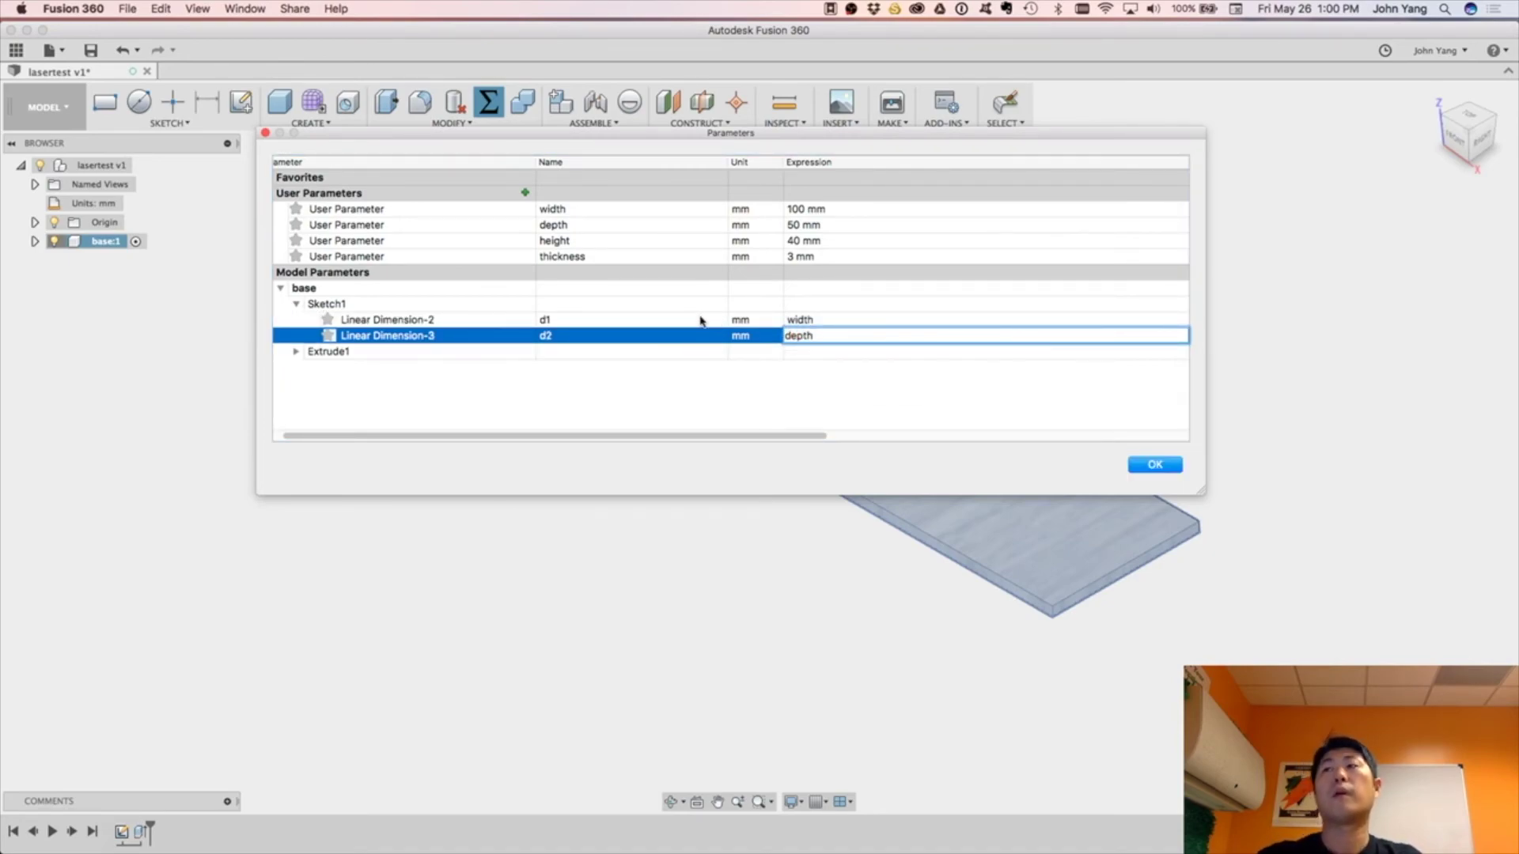
{"action": "key", "text": "Return"}
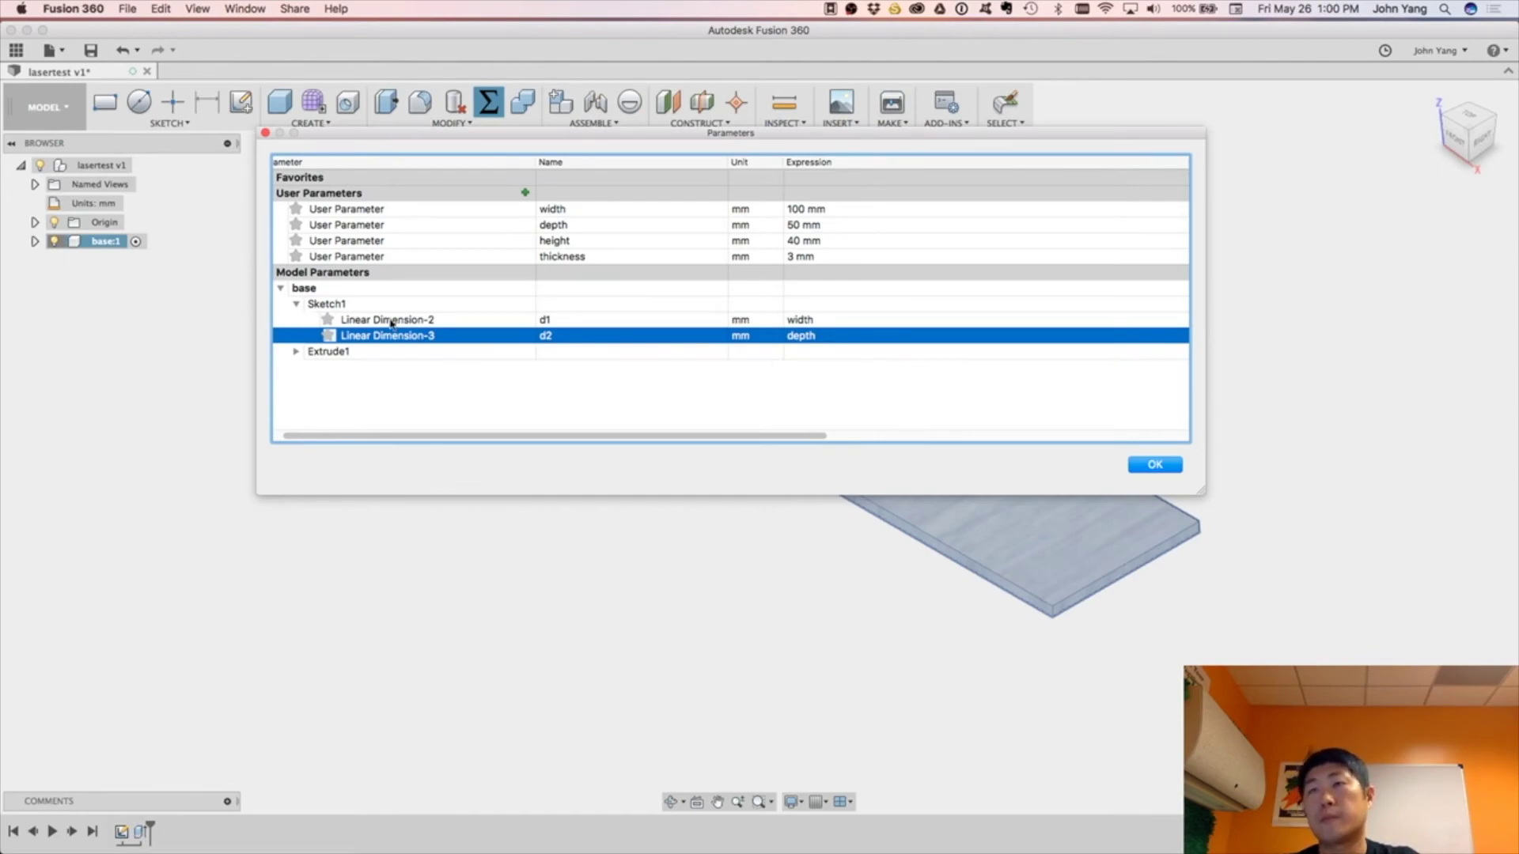
Set the Extrude1 distance to thickness and apply the parameter changes.
{"action": "left_click", "coordinate": [297, 353]}
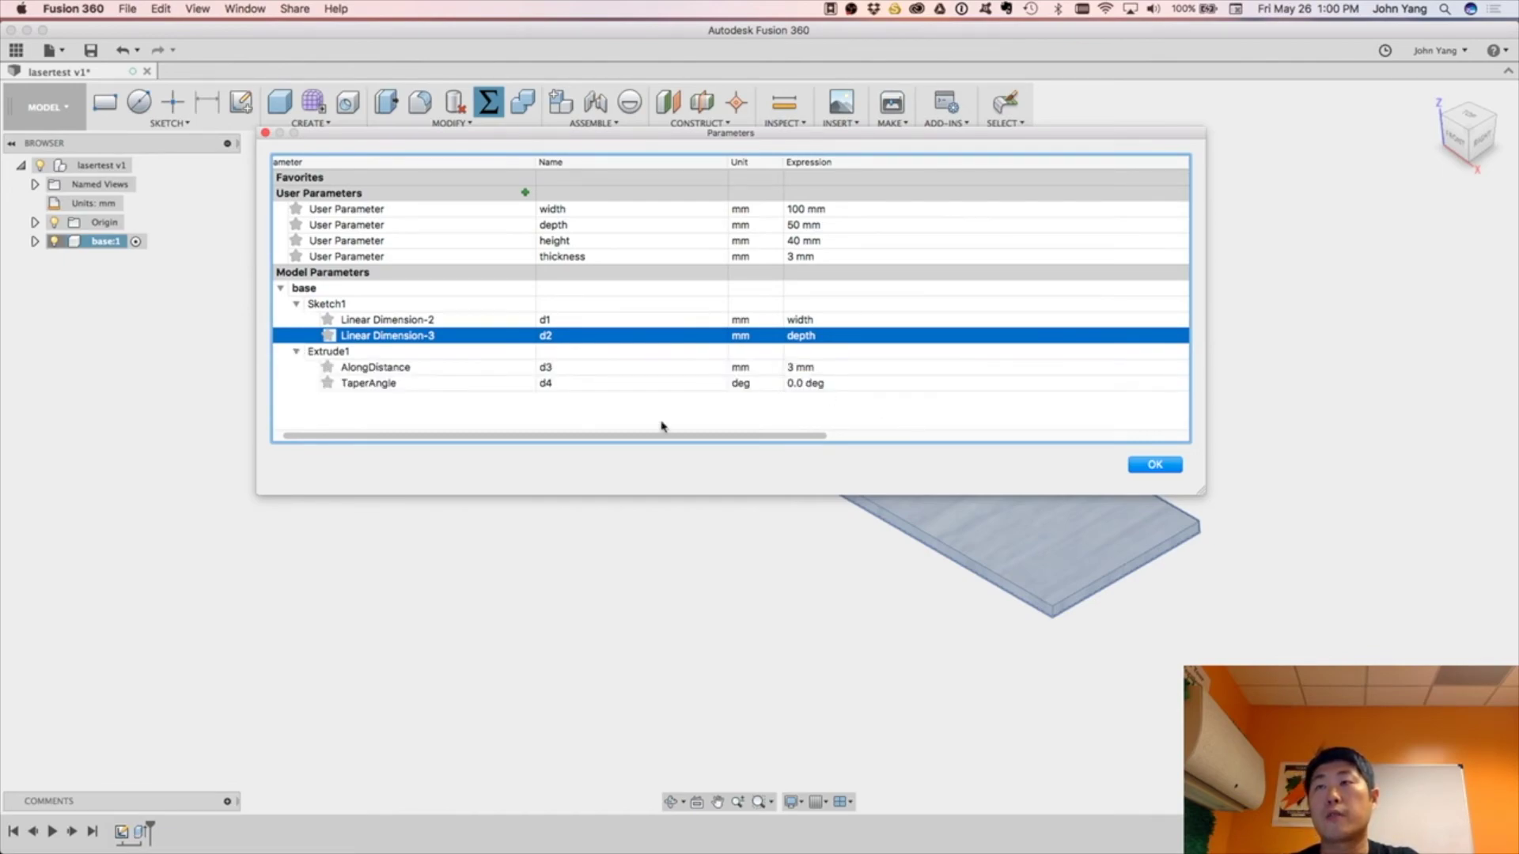
{"action": "left_click", "coordinate": [818, 366]}
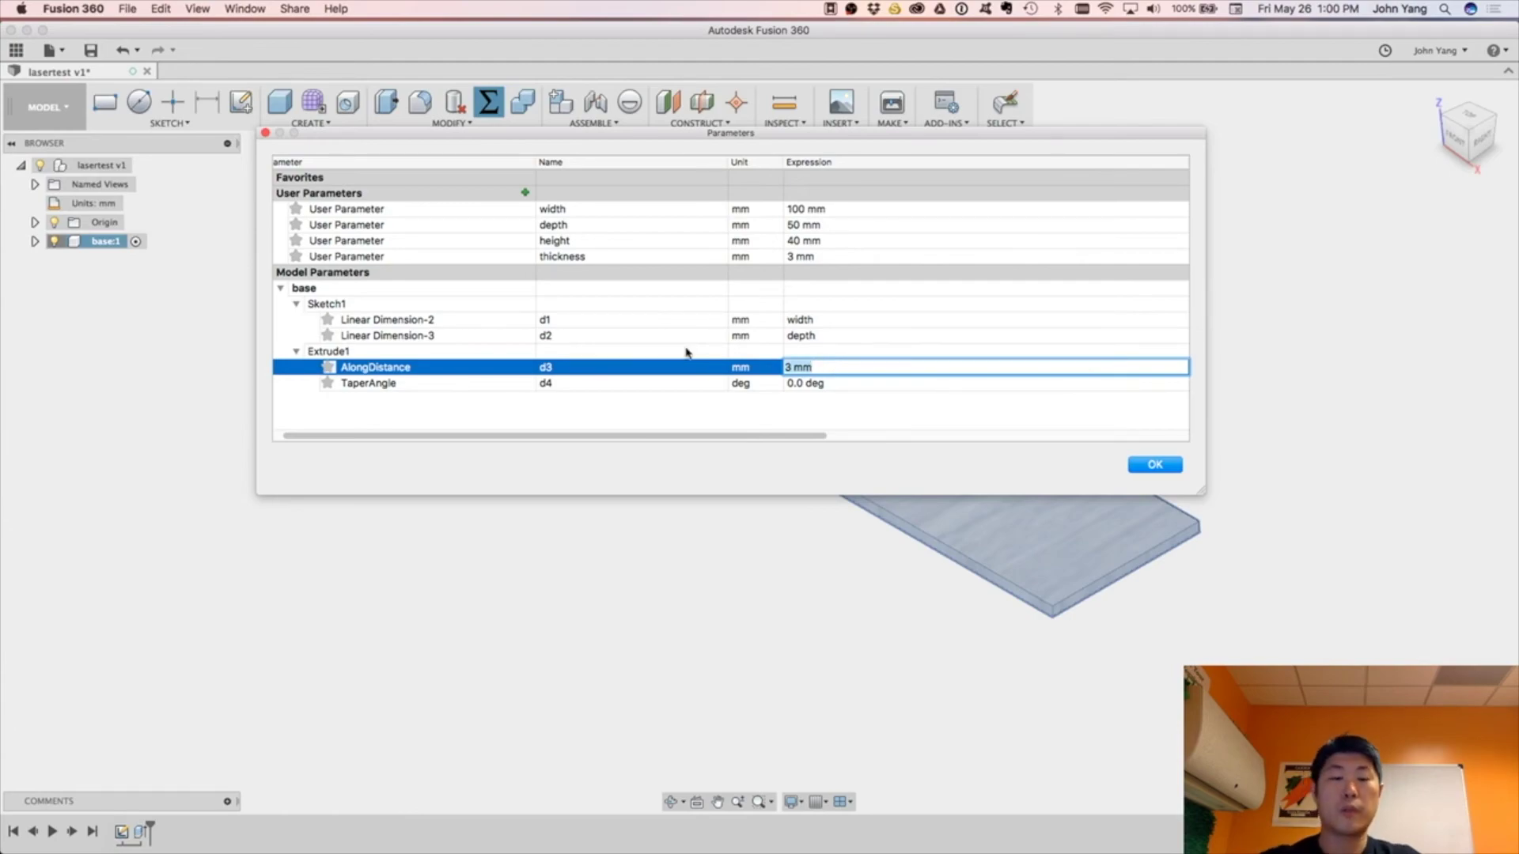
{"action": "type", "text": "thi"}
{"action": "key", "text": "Return"}
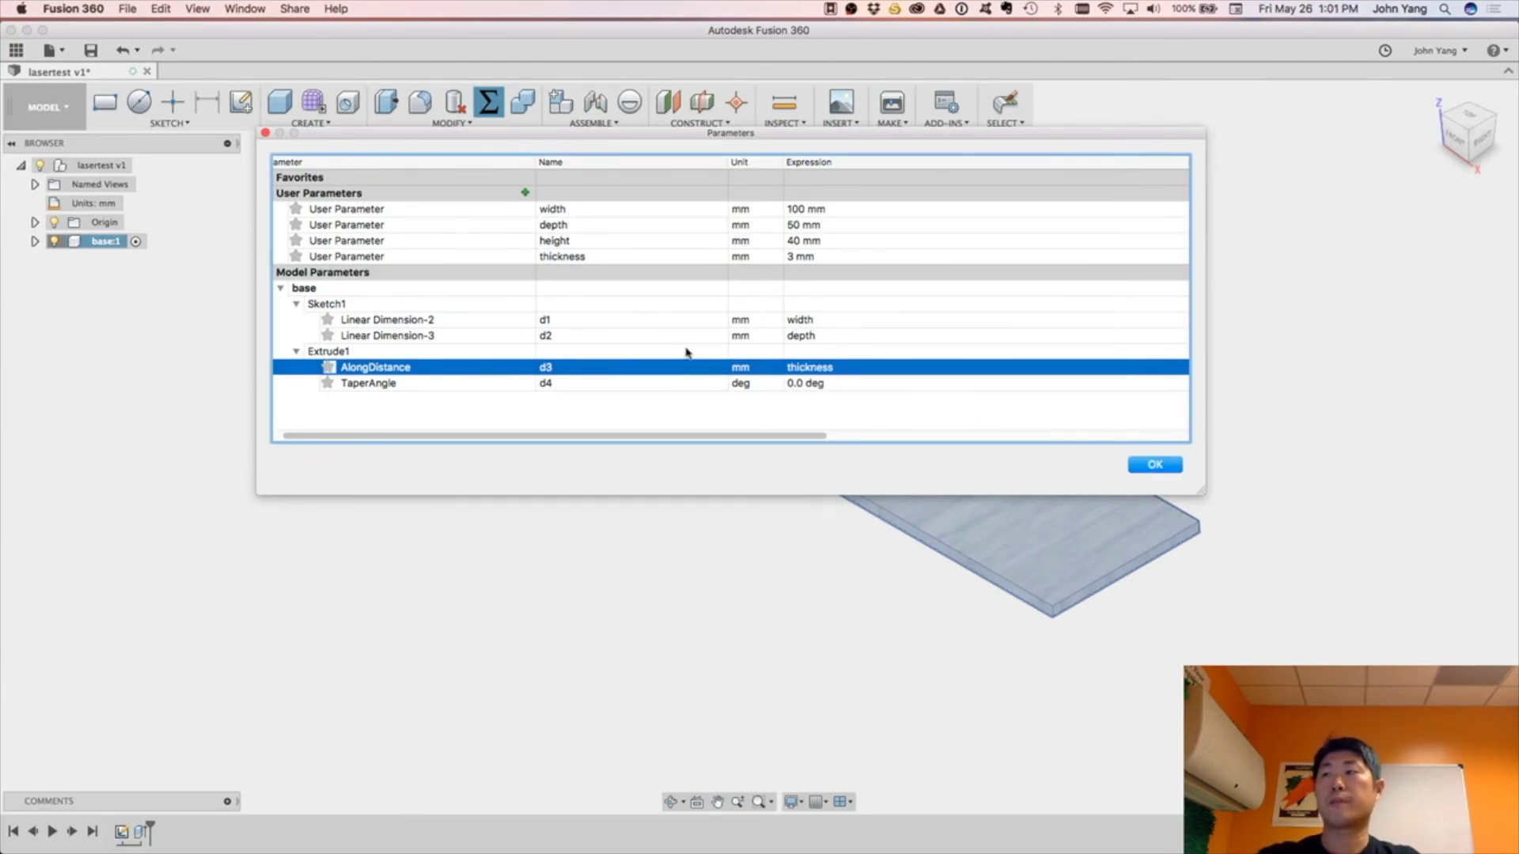
{"action": "left_click", "coordinate": [1155, 465]}
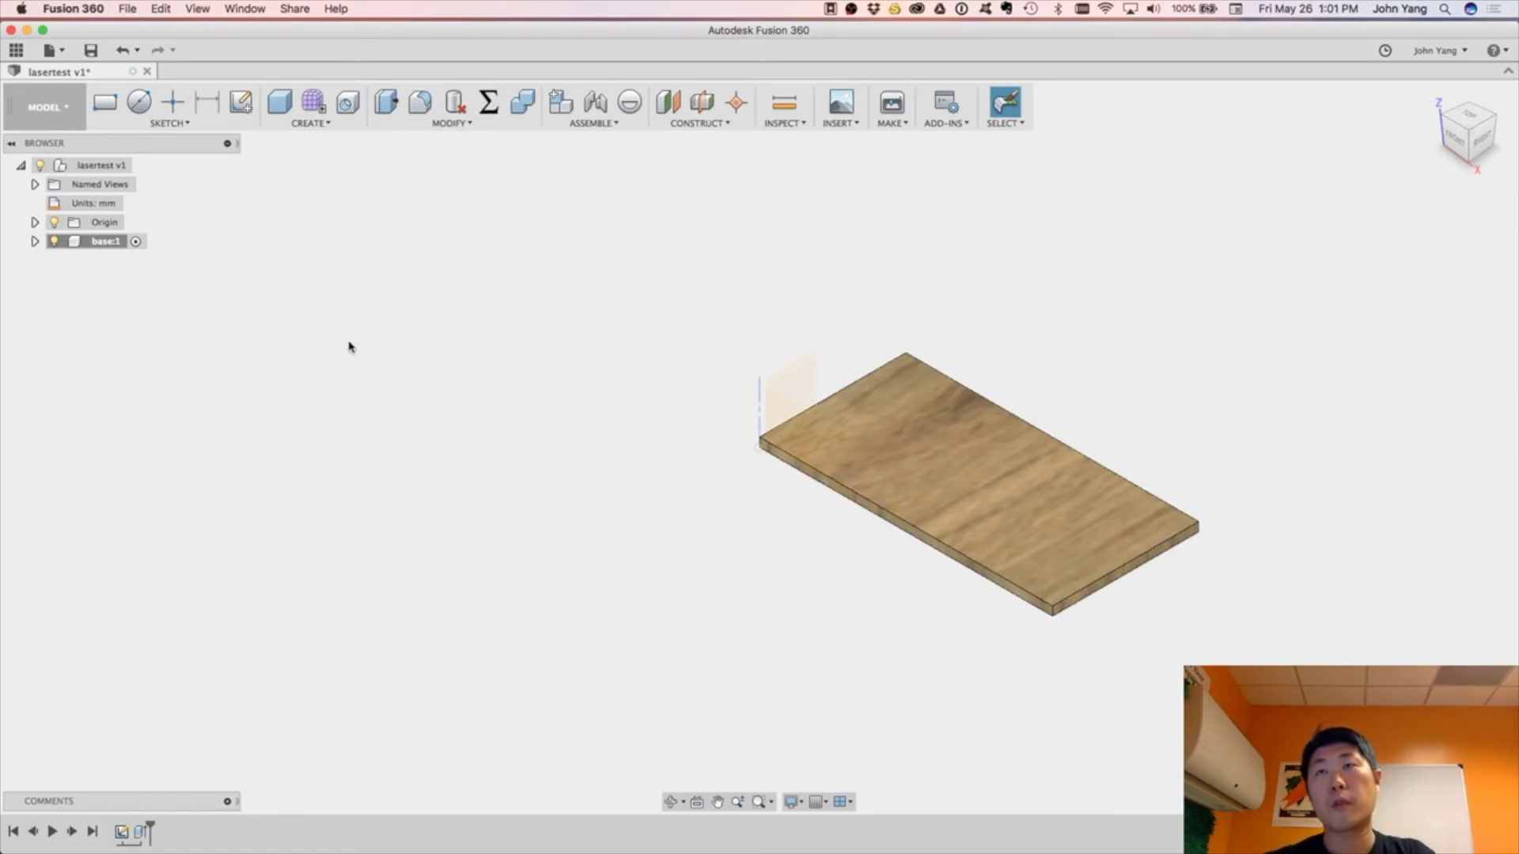
Add a new component named 'side'.
{"action": "right_click", "coordinate": [83, 165]}
{"action": "left_click", "coordinate": [118, 190]}
{"action": "double_click", "coordinate": [115, 261]}
{"action": "type", "text": "side"}
{"action": "key", "text": "Return"}
Sketch a 50 × 40 mm rectangle from the origin on the left side plane.
{"action": "middle_click_drag", "start_coordinate": [216, 289], "coordinate": [492, 465], "text": "shift"}
{"action": "key", "text": "r"}
{"action": "left_click", "coordinate": [871, 486]}
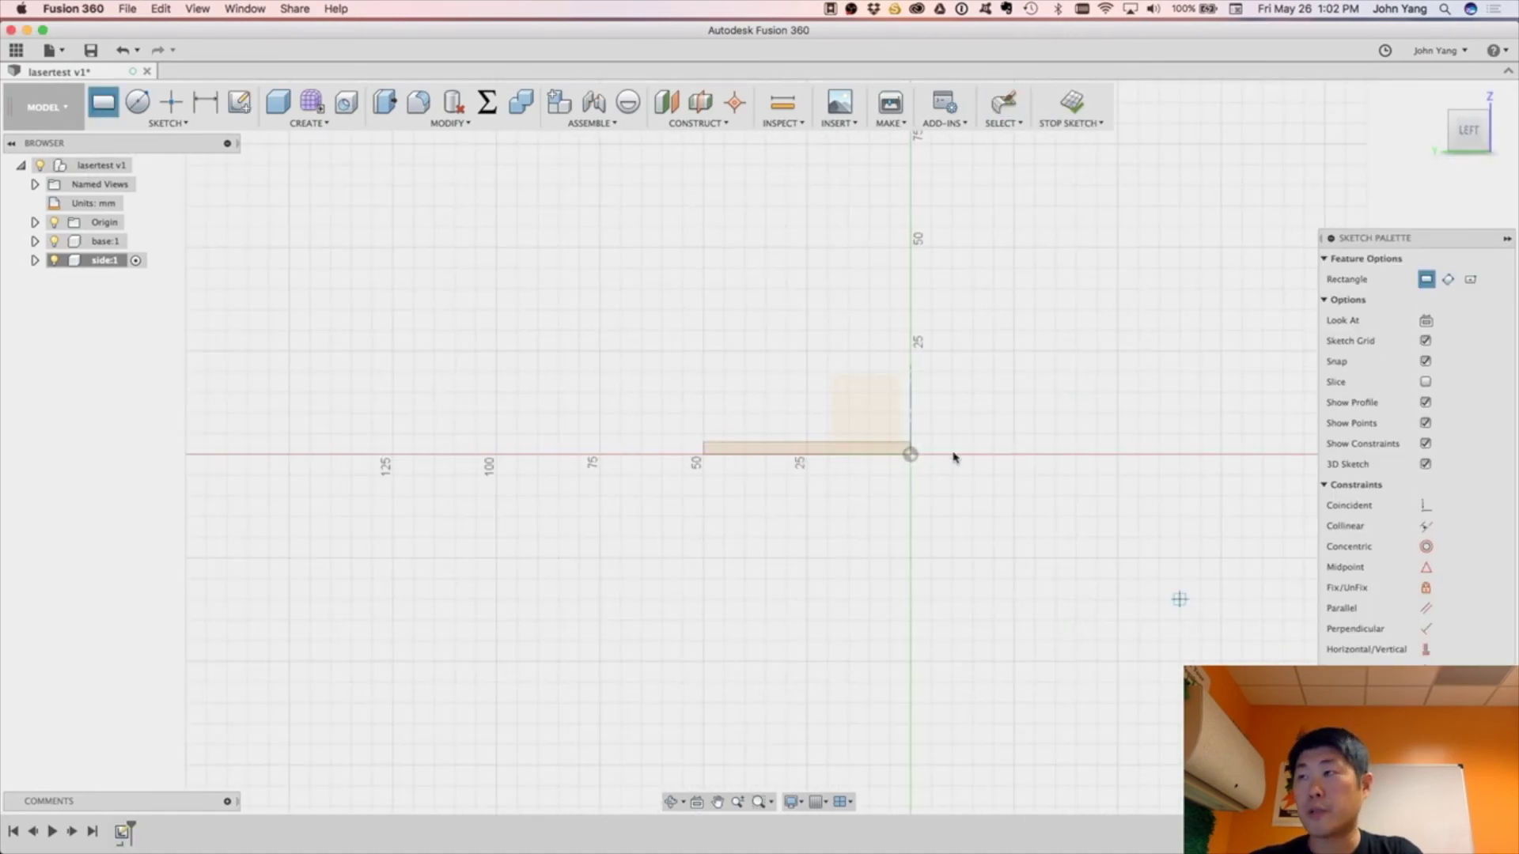
{"action": "left_click", "coordinate": [910, 454]}
{"action": "type", "text": "50"}
{"action": "key", "text": "Tab"}
{"action": "type", "text": "40"}
{"action": "key", "text": "Return"}
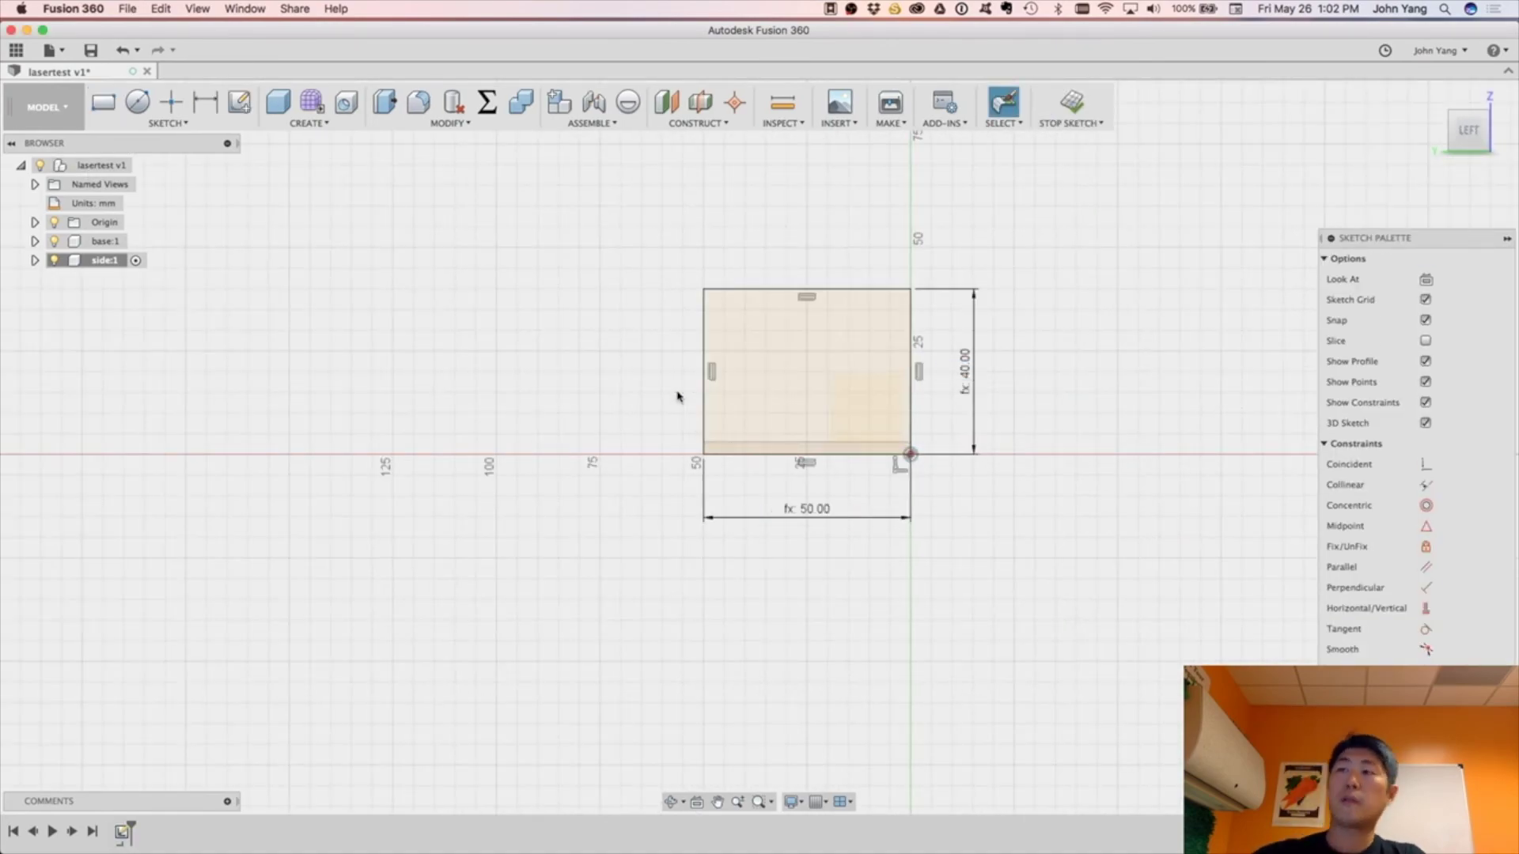
{"action": "left_click", "coordinate": [1072, 101]}
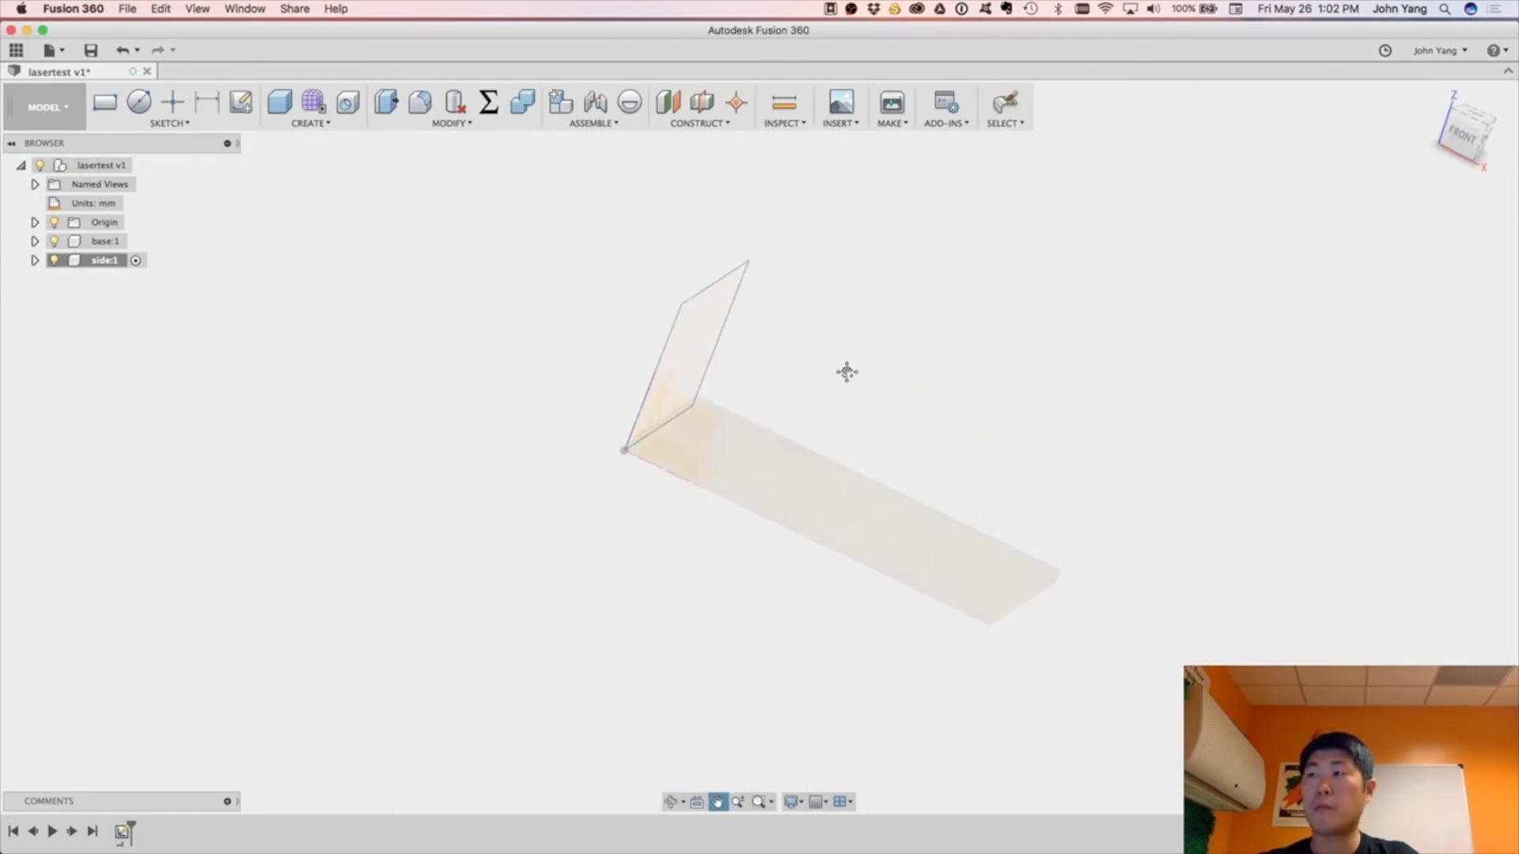
Press Pull the side panel profile by the thickness parameter.
{"action": "key", "text": "q"}
{"action": "left_click", "coordinate": [491, 348]}
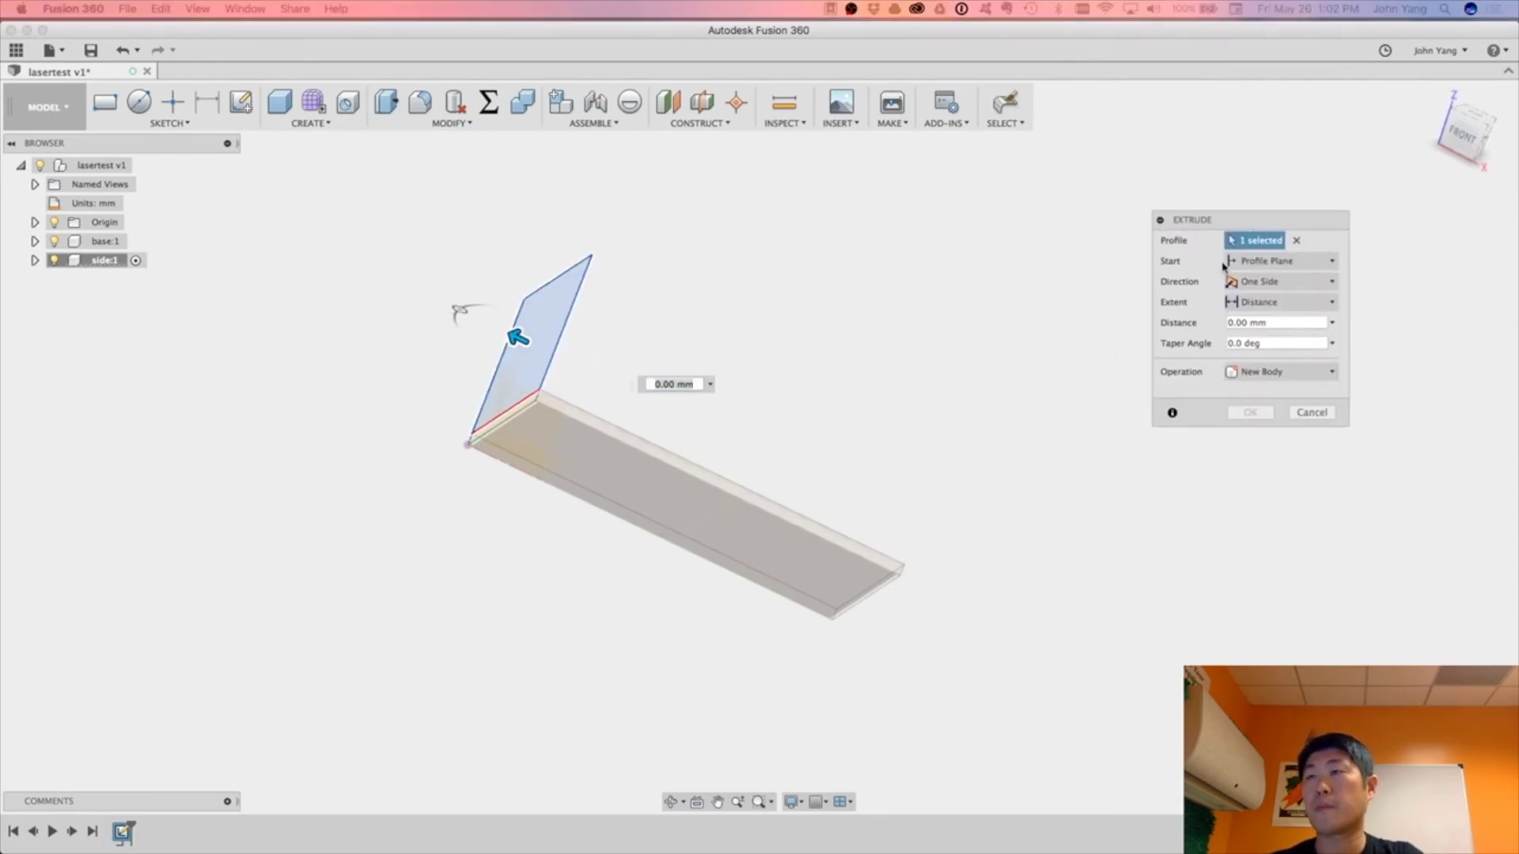
{"action": "left_click", "coordinate": [1278, 323]}
{"action": "type", "text": "thickness"}
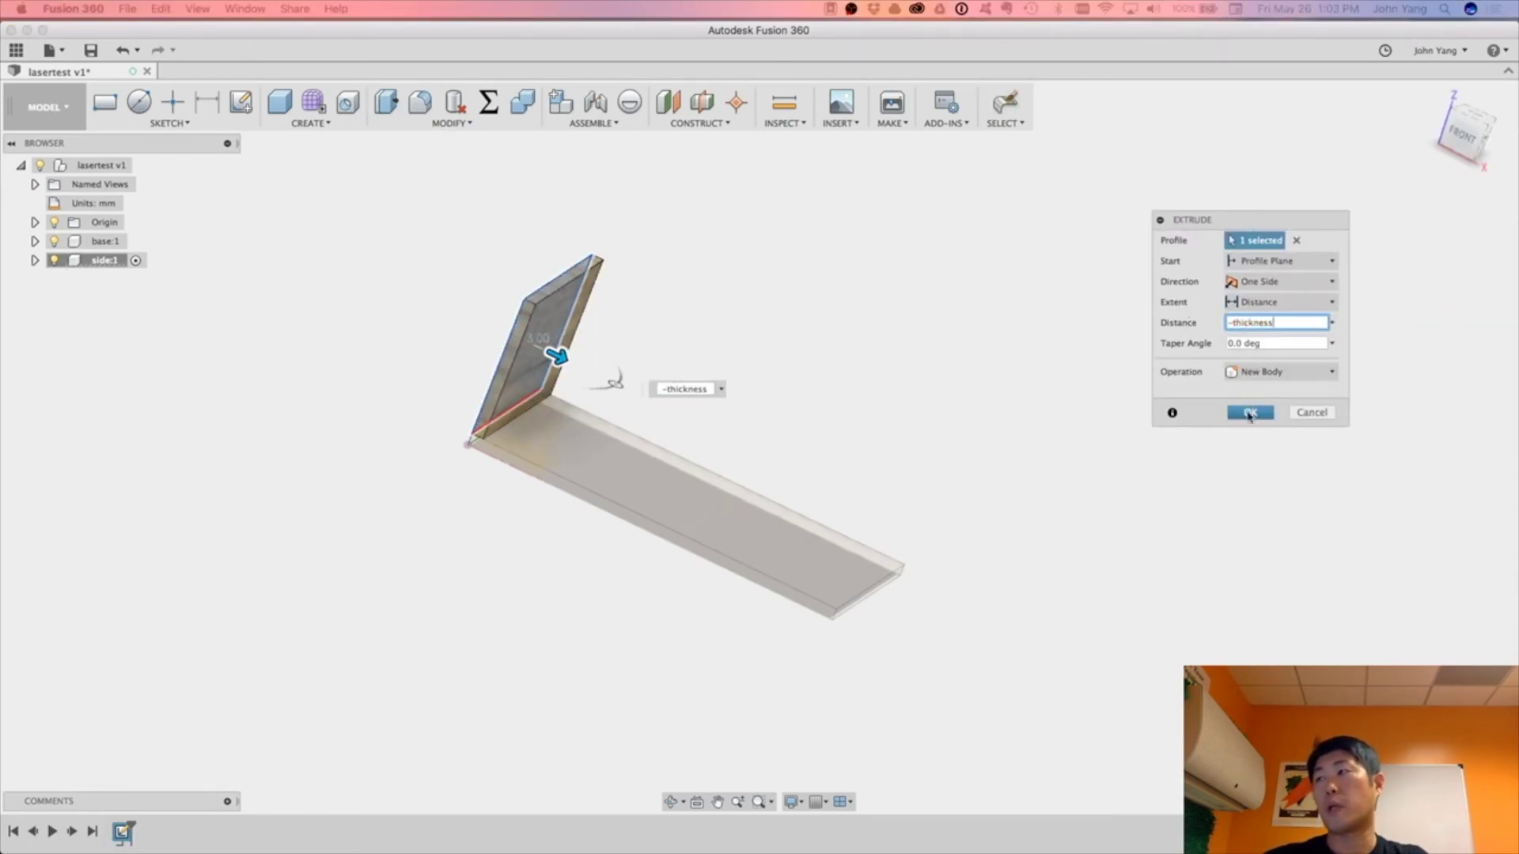
{"action": "left_click", "coordinate": [1250, 412]}
{"action": "key", "text": "q"}
{"action": "left_click", "coordinate": [515, 372]}
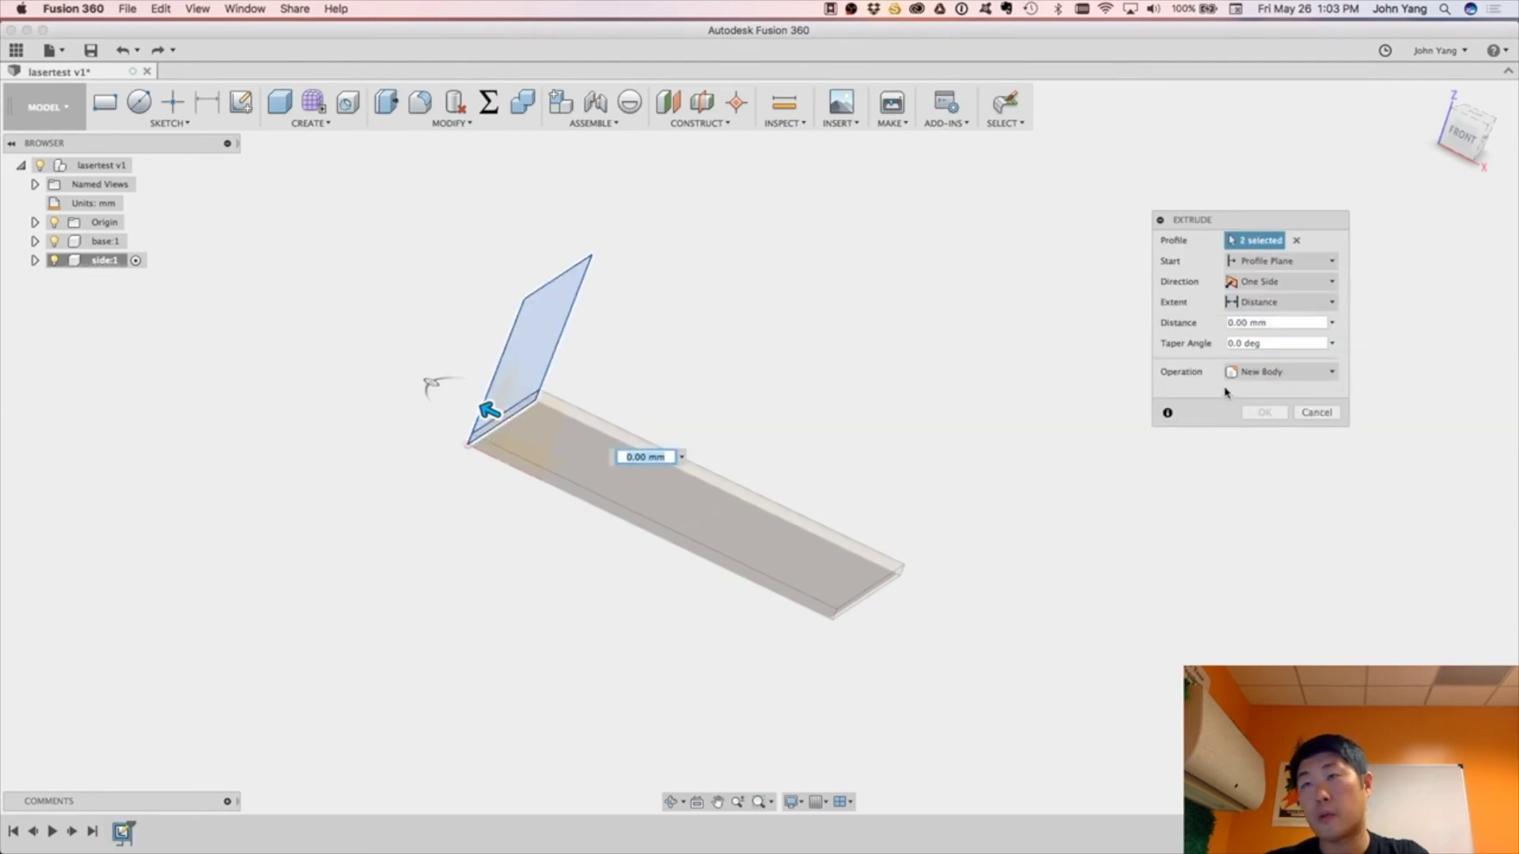
{"action": "key", "text": "Escape"}
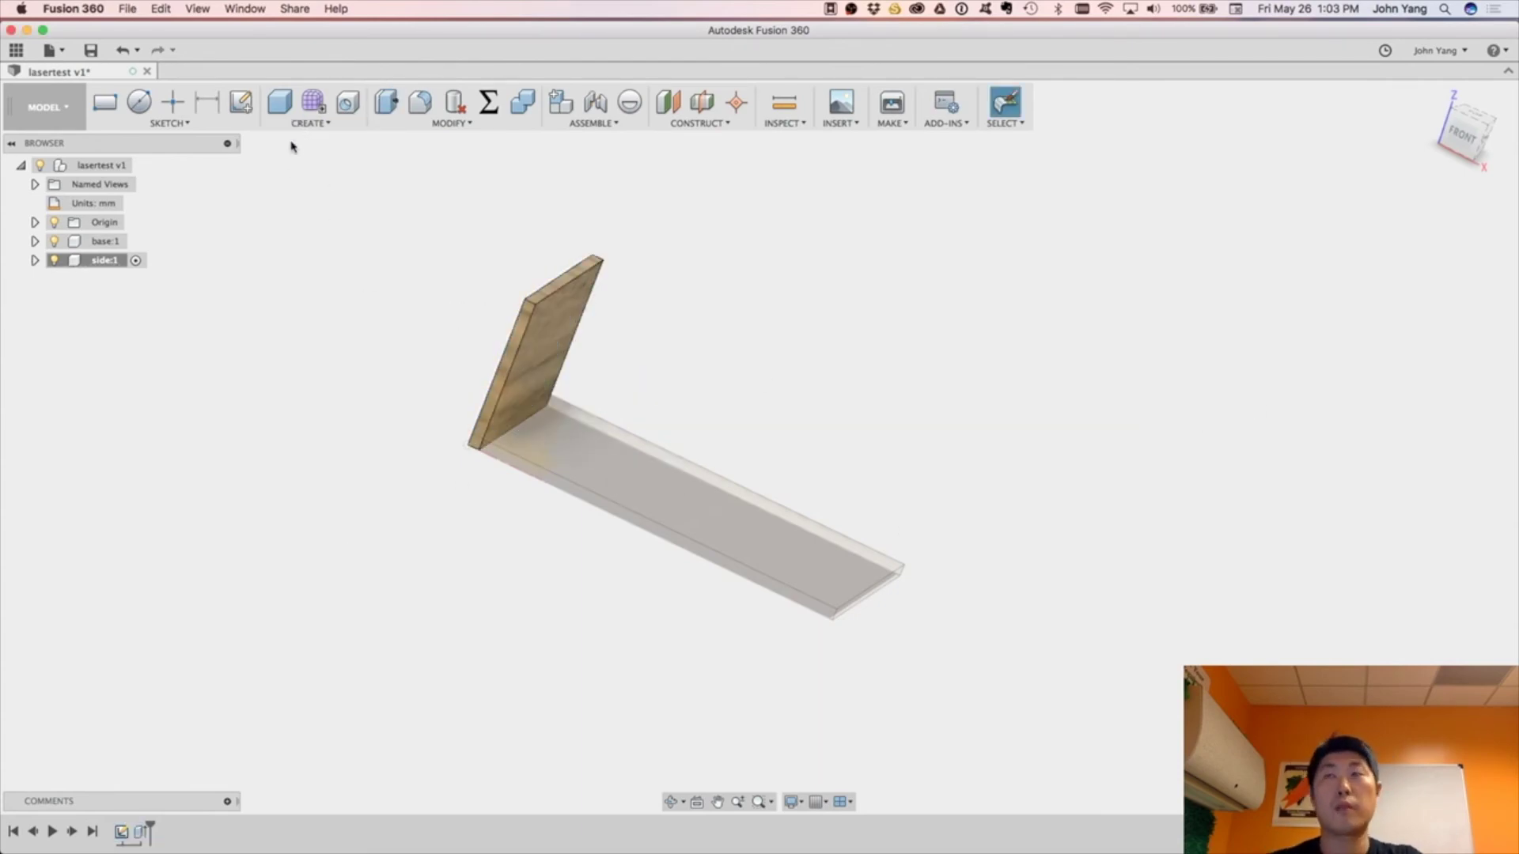
{"action": "left_click", "coordinate": [311, 122]}
Add a new component named 'front'.
{"action": "right_click", "coordinate": [91, 165]}
{"action": "left_click", "coordinate": [134, 168]}
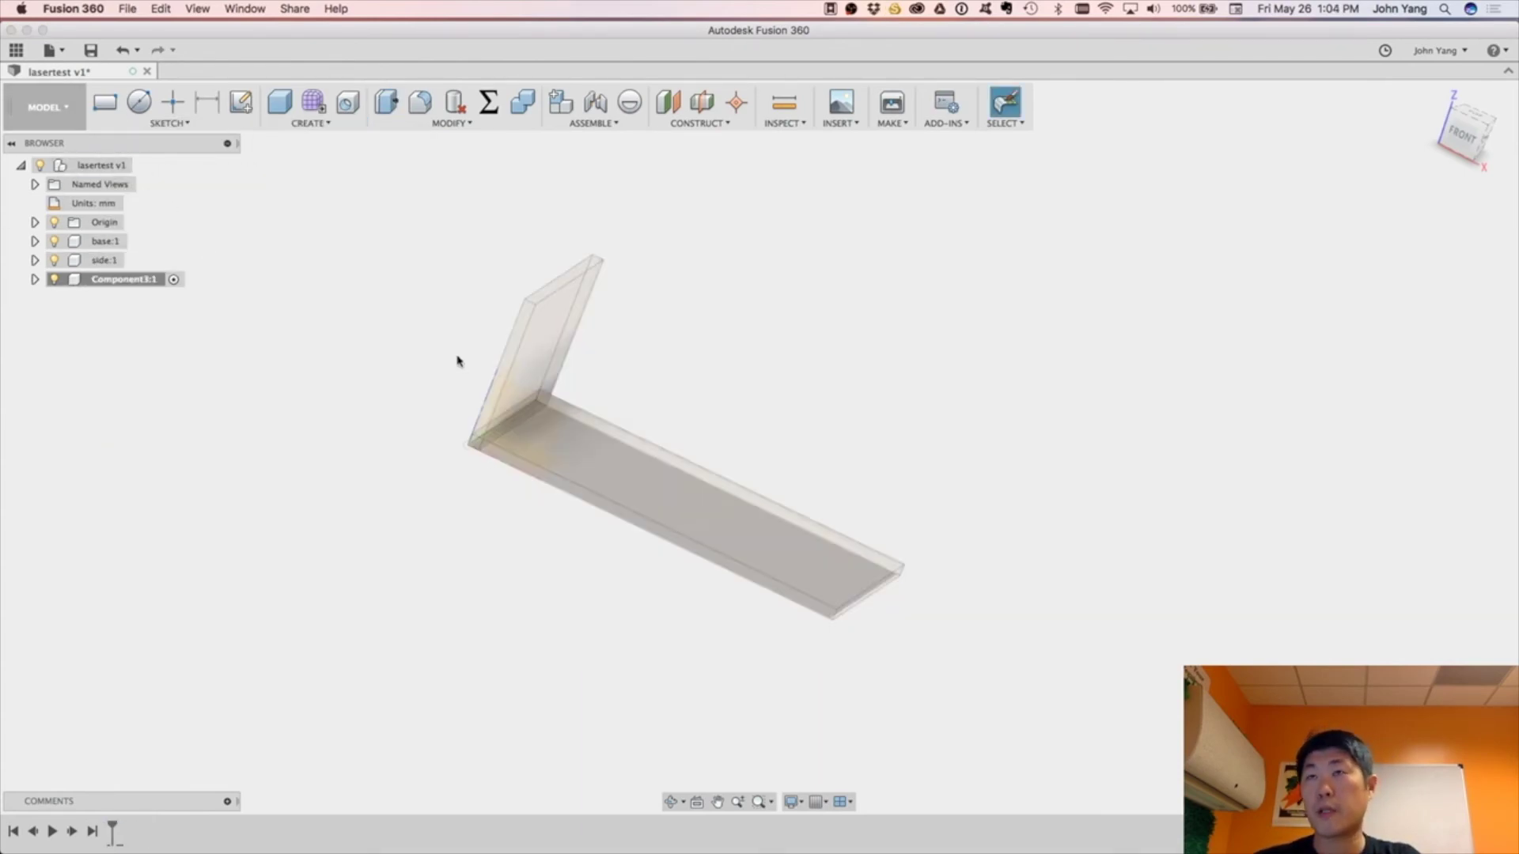
{"action": "double_click", "coordinate": [130, 280]}
{"action": "type", "text": "front"}
{"action": "key", "text": "Return"}
Sketch a rectangle 'width' wide from the origin on the front plane.
{"action": "left_click", "coordinate": [241, 102]}
{"action": "left_click", "coordinate": [569, 492]}
{"action": "key", "text": "r"}
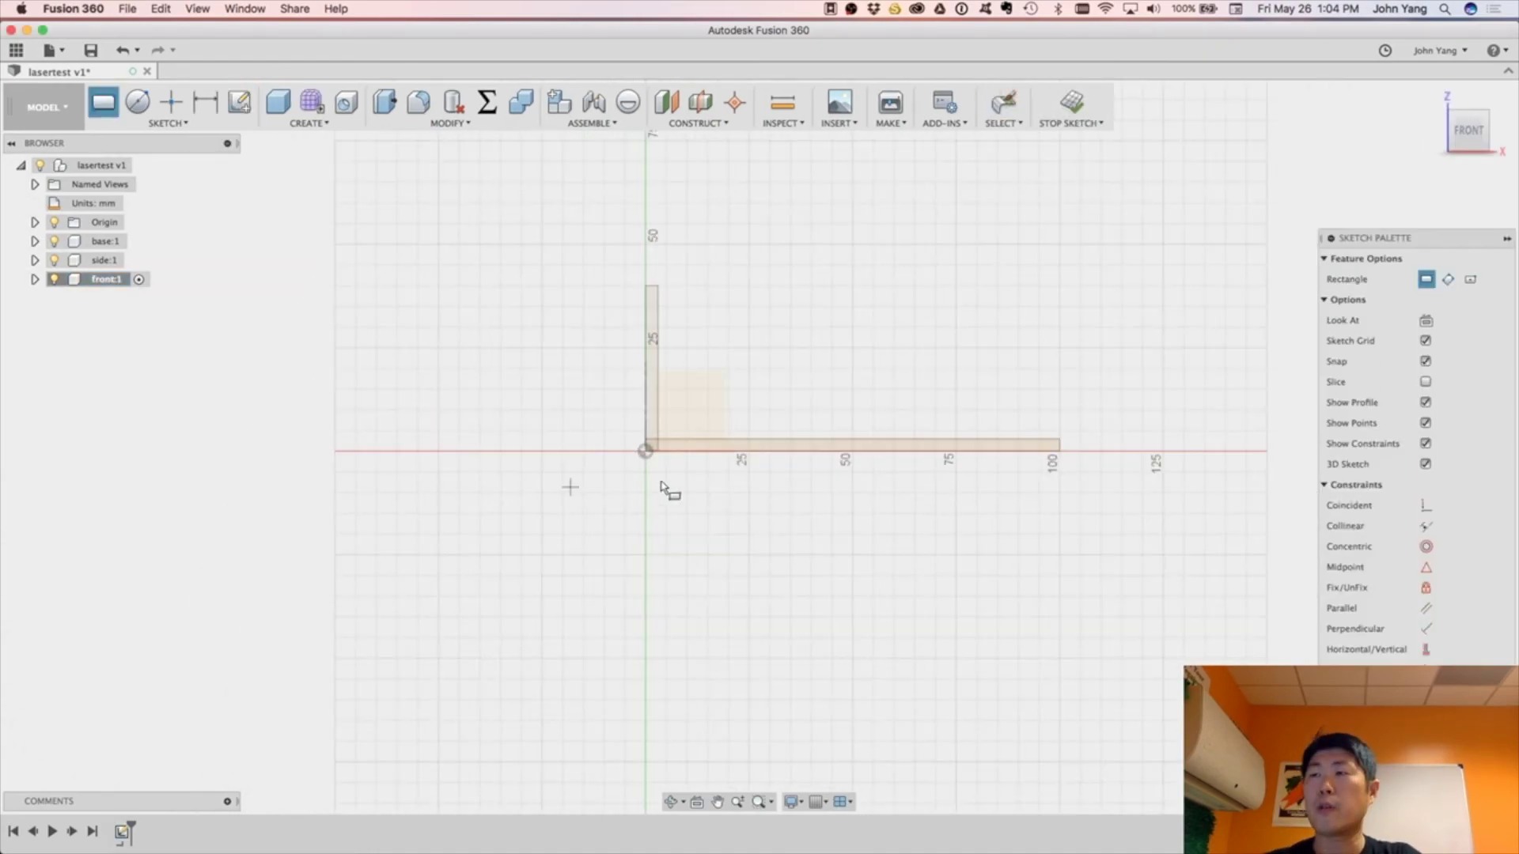
{"action": "left_click", "coordinate": [645, 451]}
{"action": "key", "text": "Tab"}
{"action": "type", "text": "width"}
{"action": "key", "text": "Return"}
Press Pull the front panel profile by the thickness parameter.
{"action": "left_click", "coordinate": [1070, 101]}
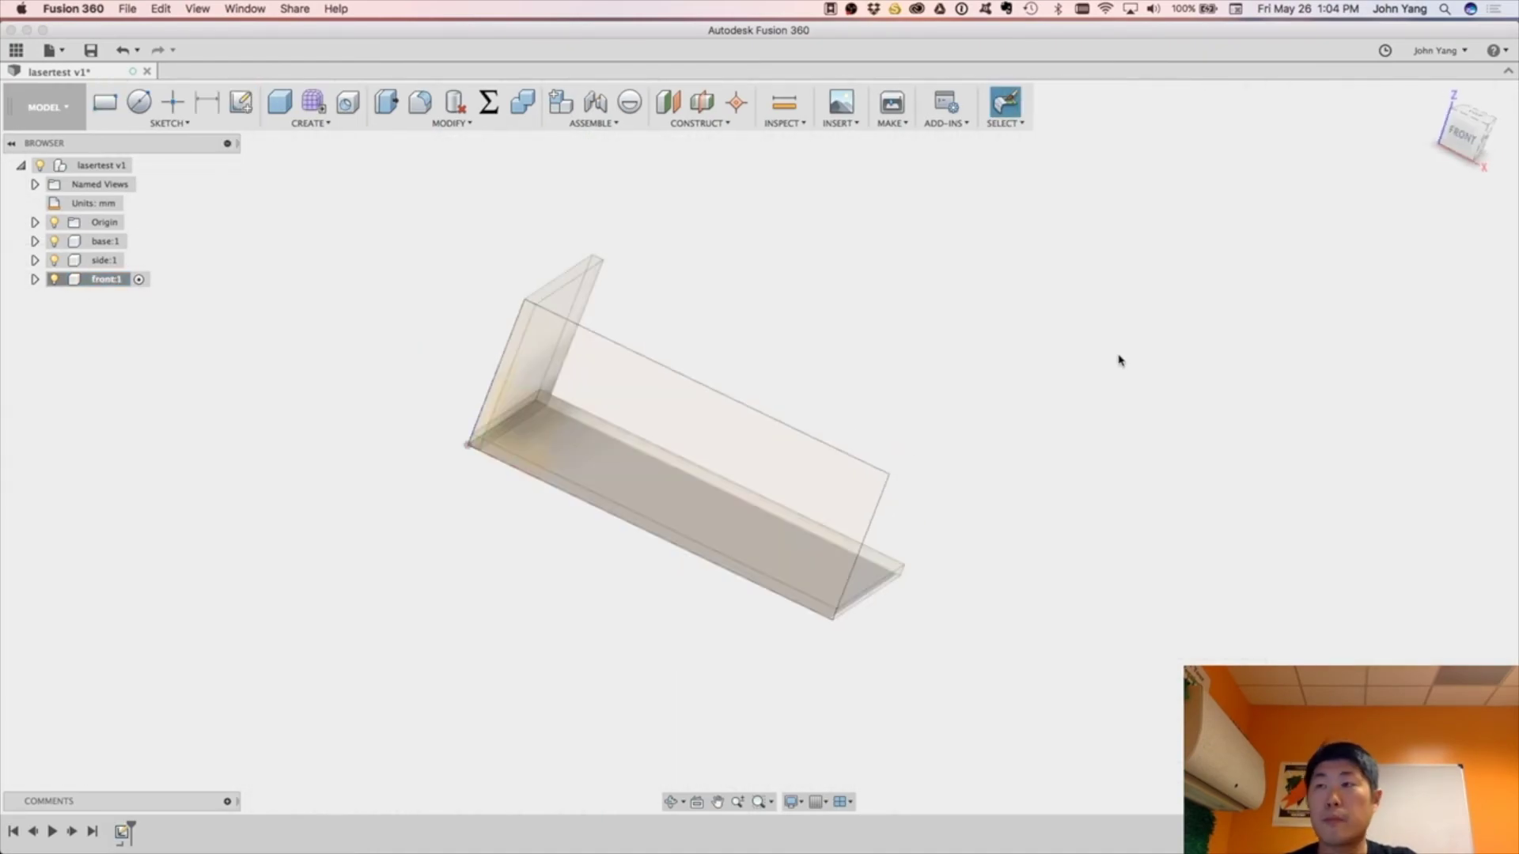
{"action": "key", "text": "q"}
{"action": "left_click", "coordinate": [559, 417]}
{"action": "type", "text": "thickness"}
{"action": "key", "text": "Return"}
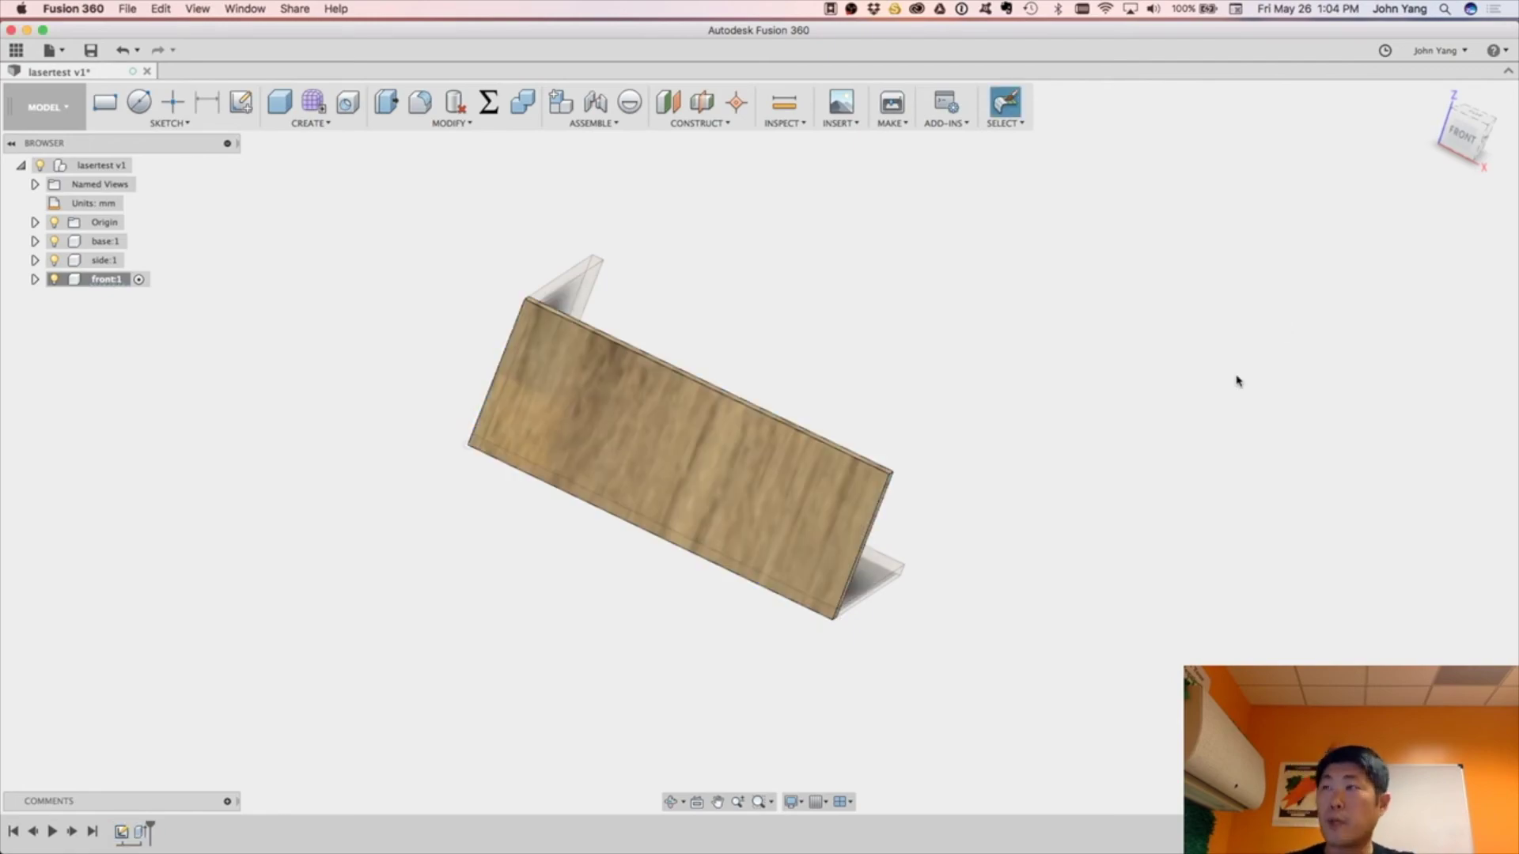
{"action": "middle_click_drag", "start_coordinate": [920, 387], "coordinate": [1511, 431], "text": "shift"}
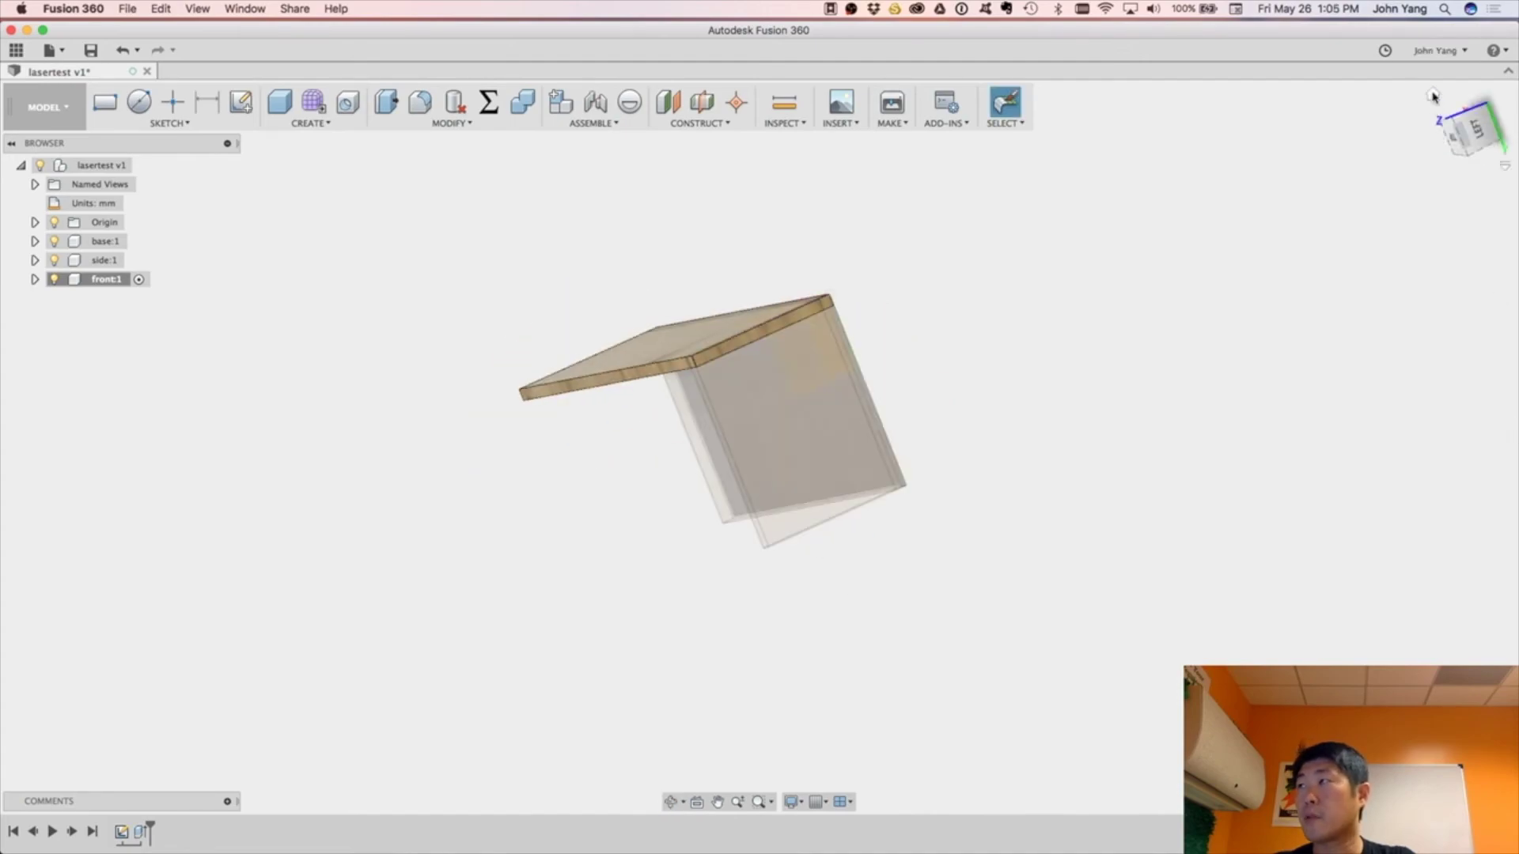
Start a rectangular body pattern of the front panel along the base's bottom edge.
{"action": "left_click", "coordinate": [1434, 96]}
{"action": "left_click", "coordinate": [309, 123]}
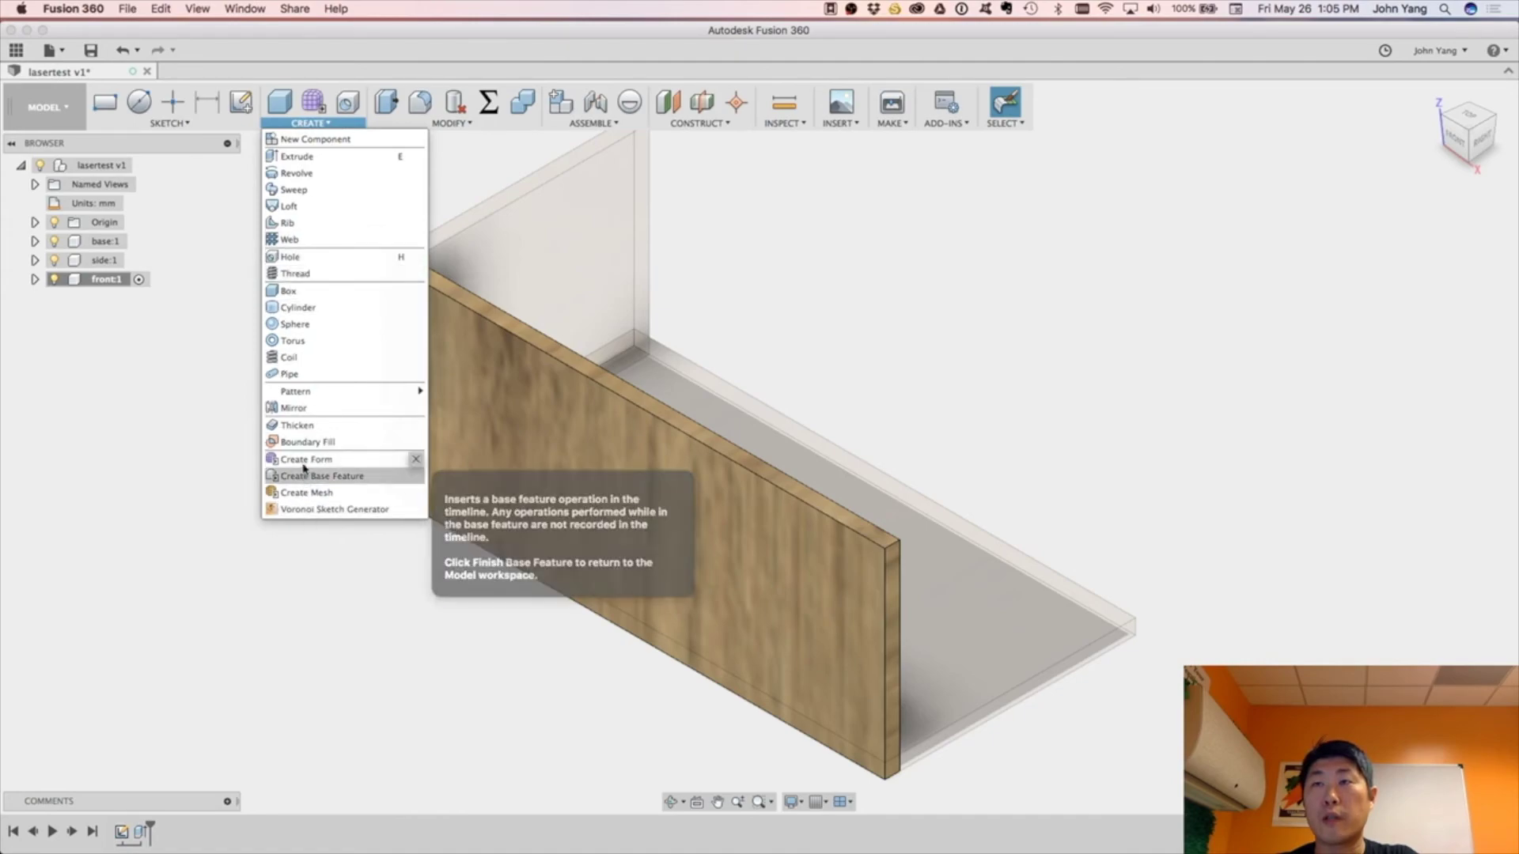
{"action": "mouse_move", "coordinate": [339, 393]}
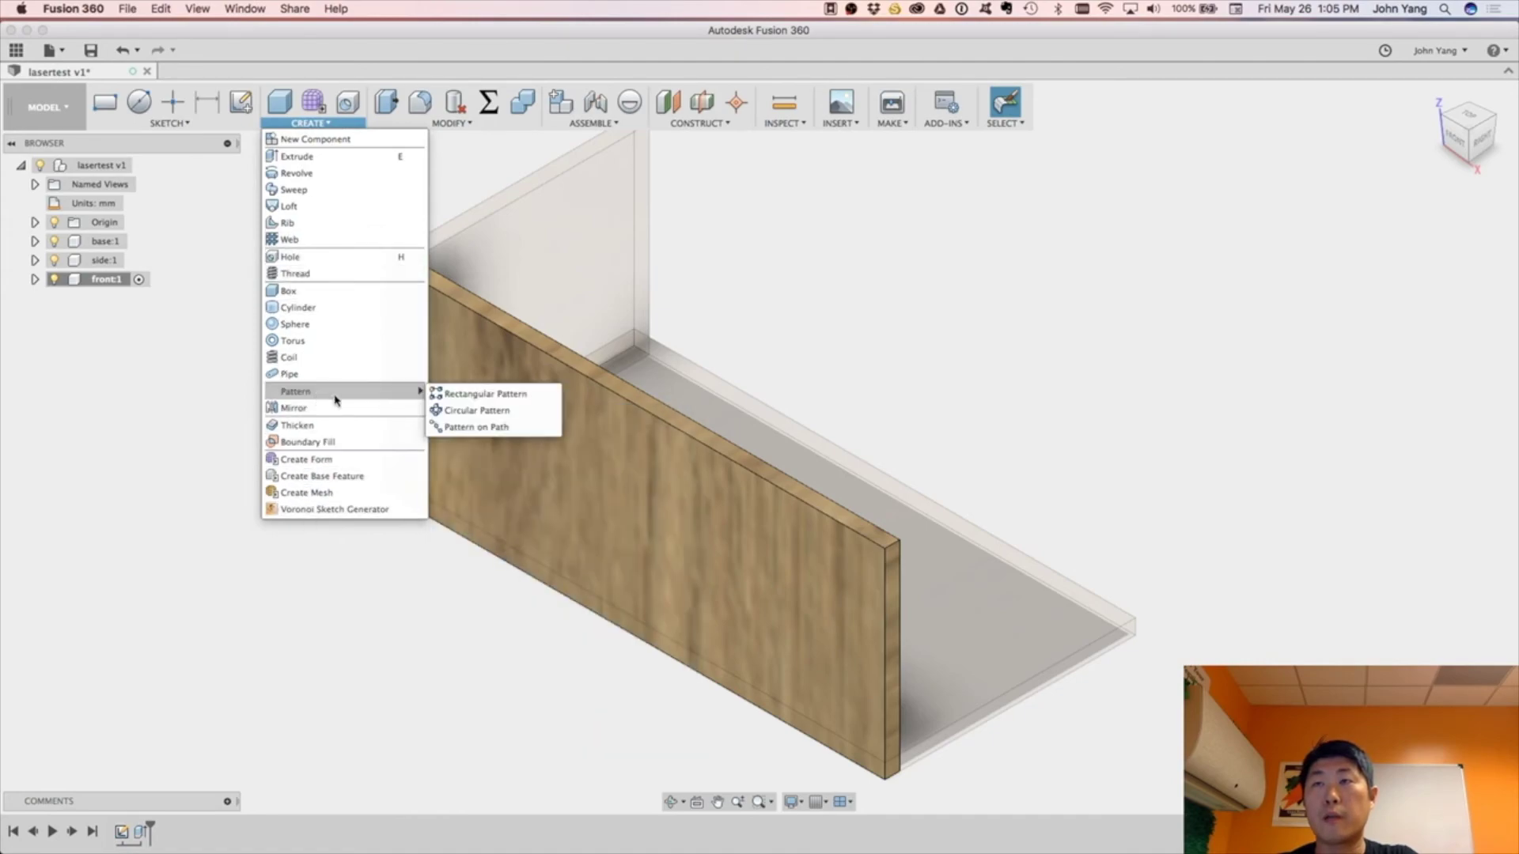
{"action": "left_click", "coordinate": [491, 398]}
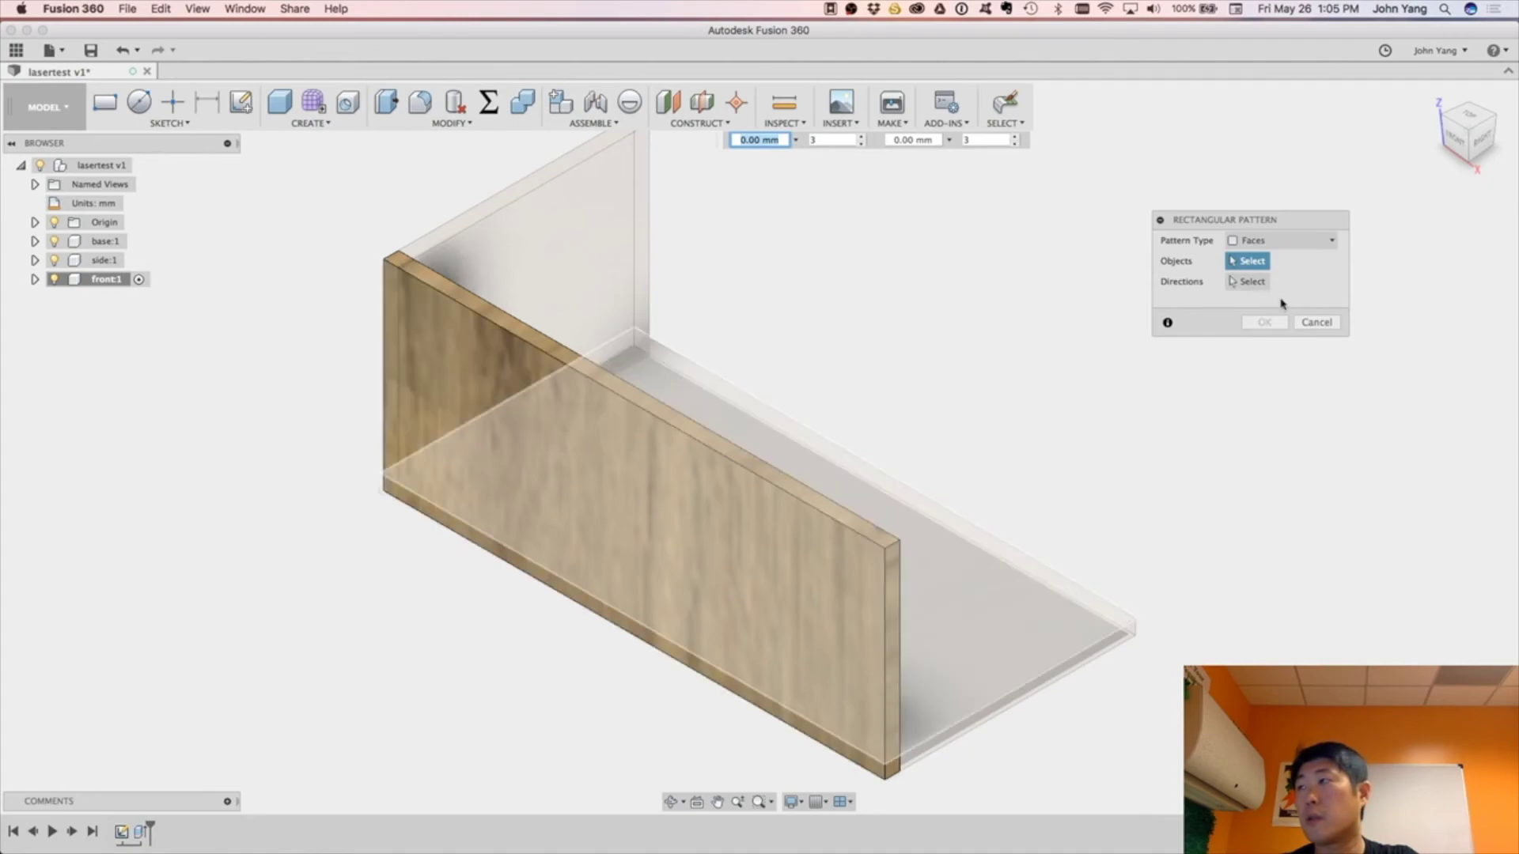
{"action": "left_click", "coordinate": [1283, 237]}
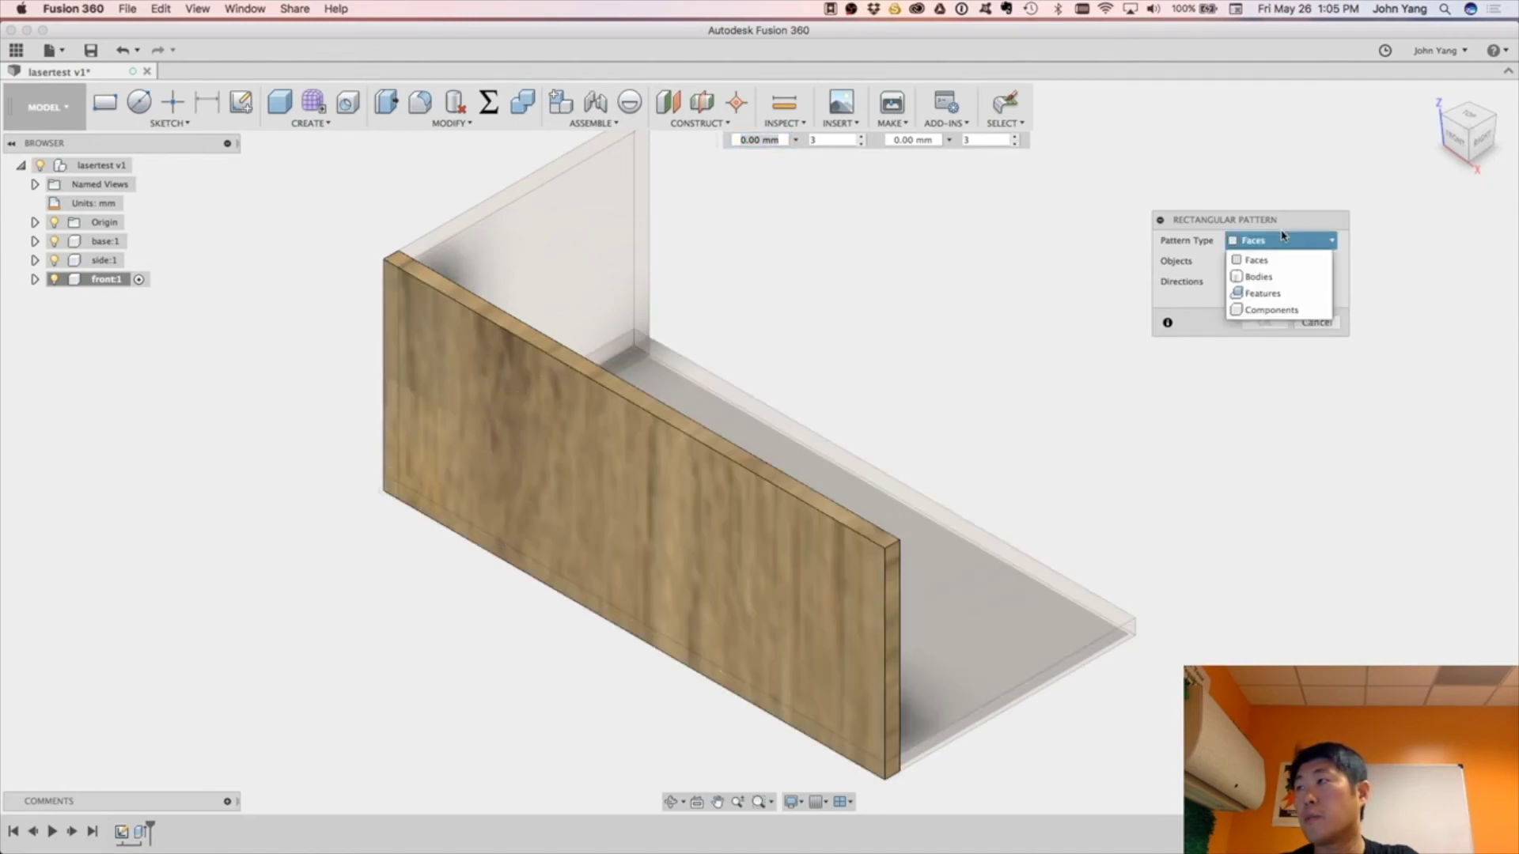
{"action": "left_click", "coordinate": [1270, 278]}
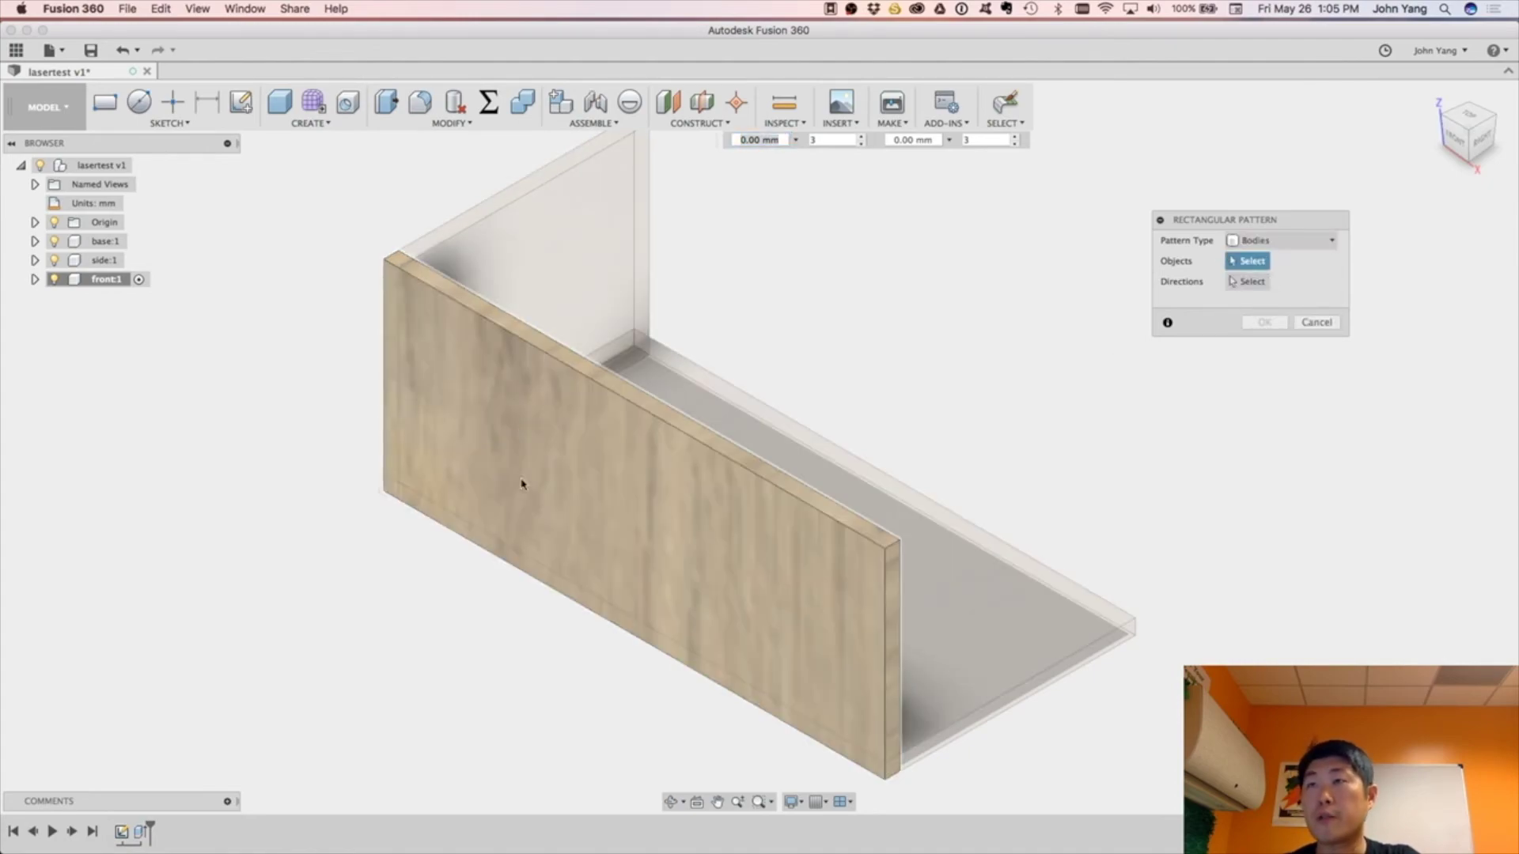
{"action": "left_click", "coordinate": [616, 518]}
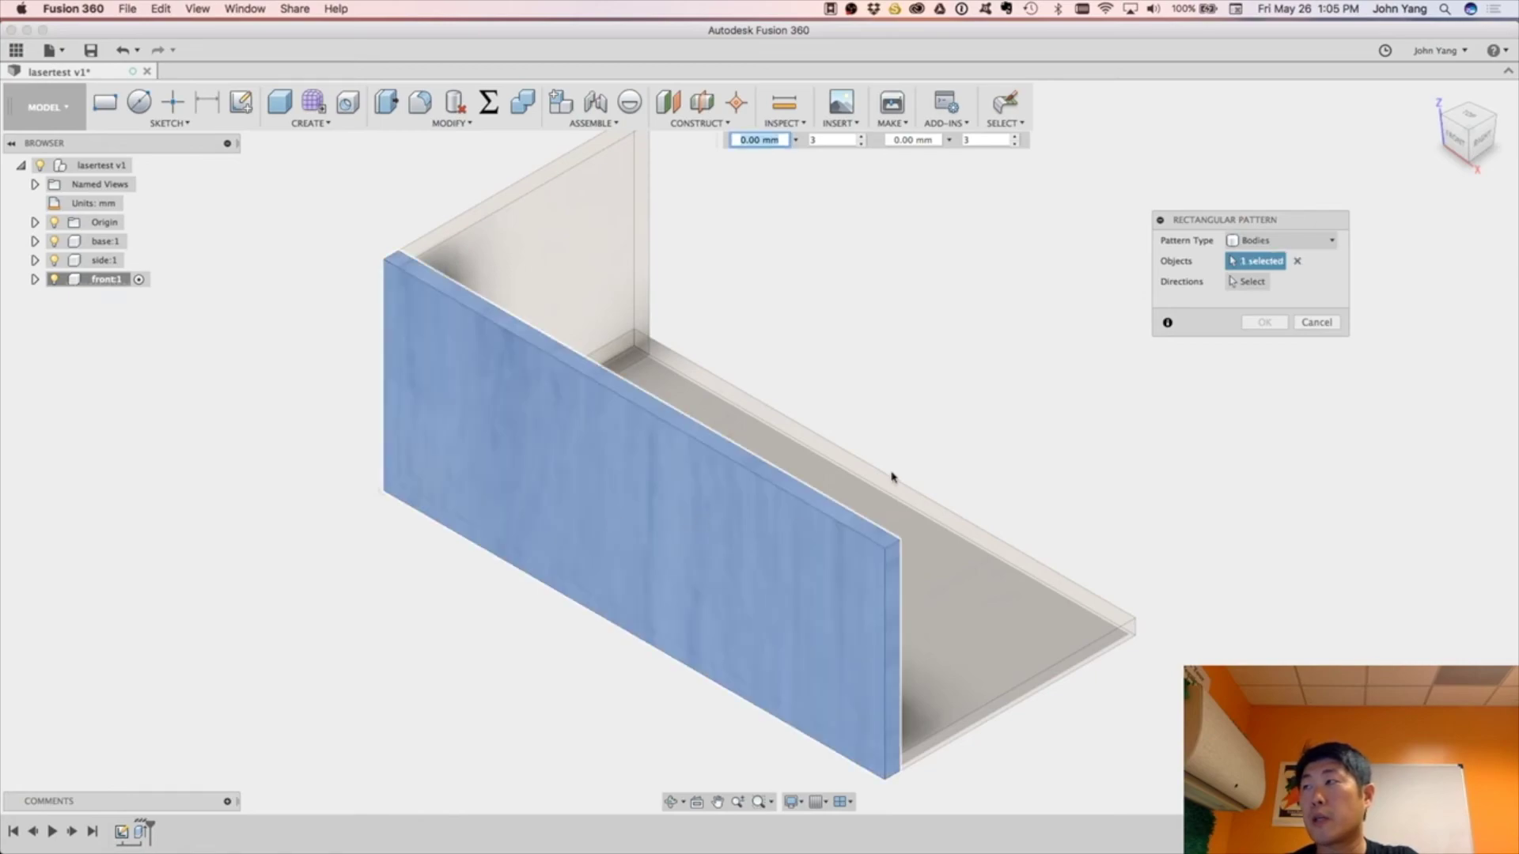
{"action": "left_click", "coordinate": [1248, 282]}
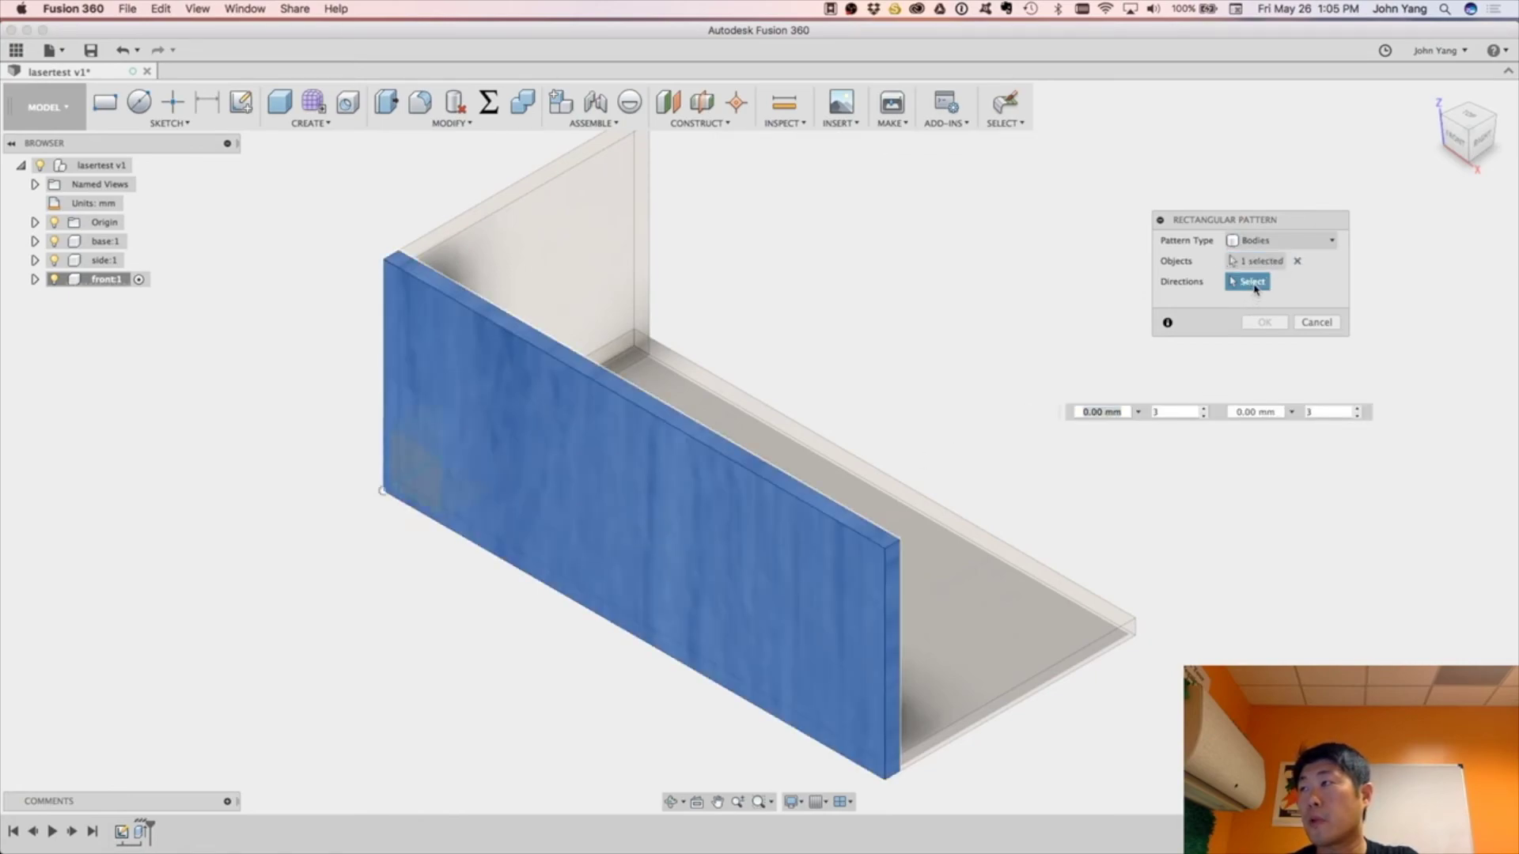
{"action": "left_click", "coordinate": [989, 705]}
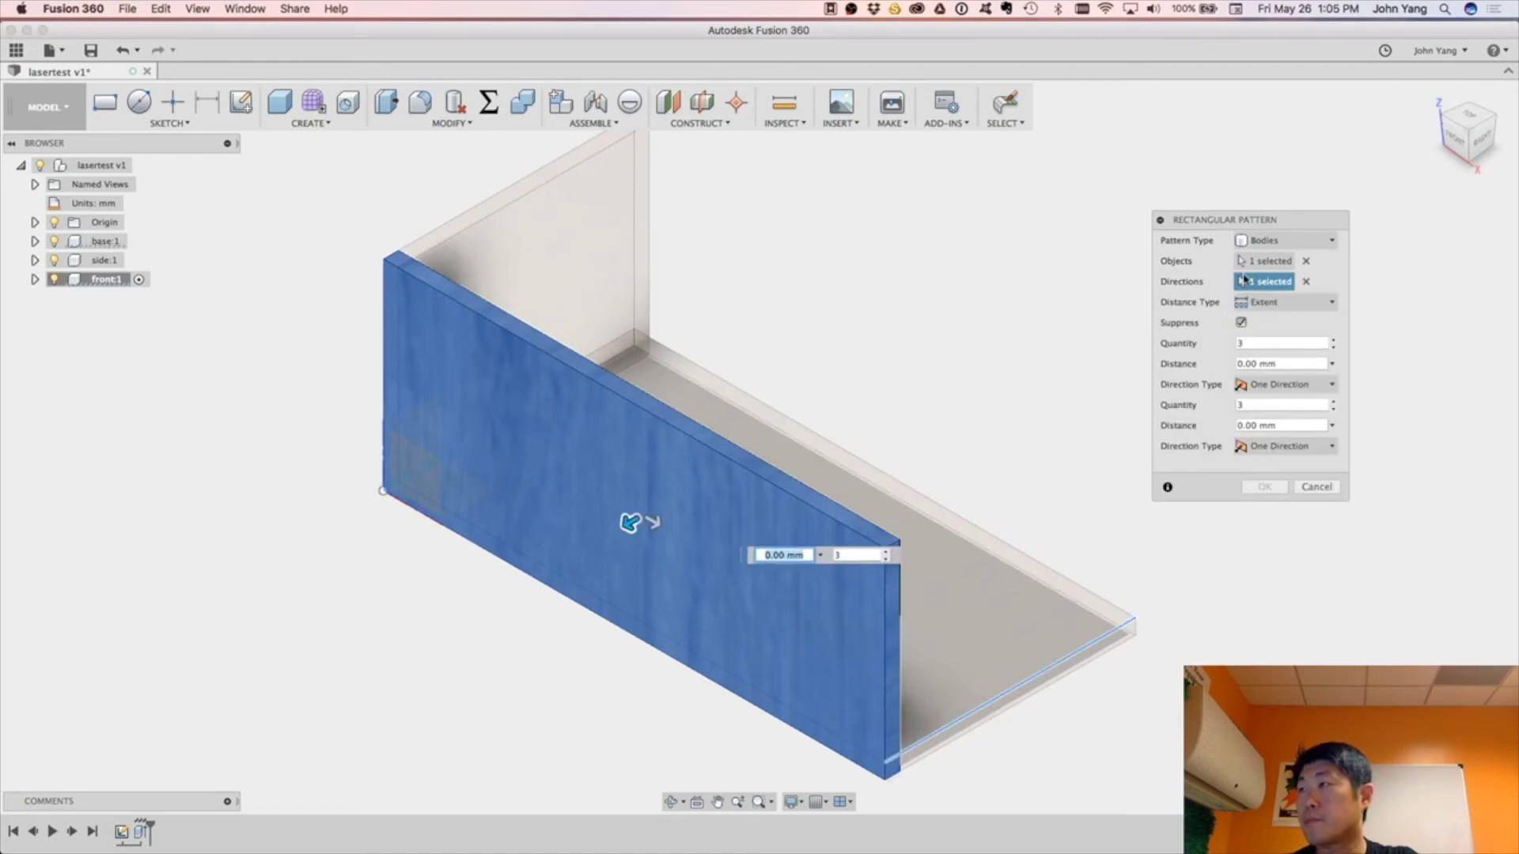
Set pattern quantity 2 and spacing -(depth-thickness) to create the back panel.
{"action": "left_click", "coordinate": [1275, 304]}
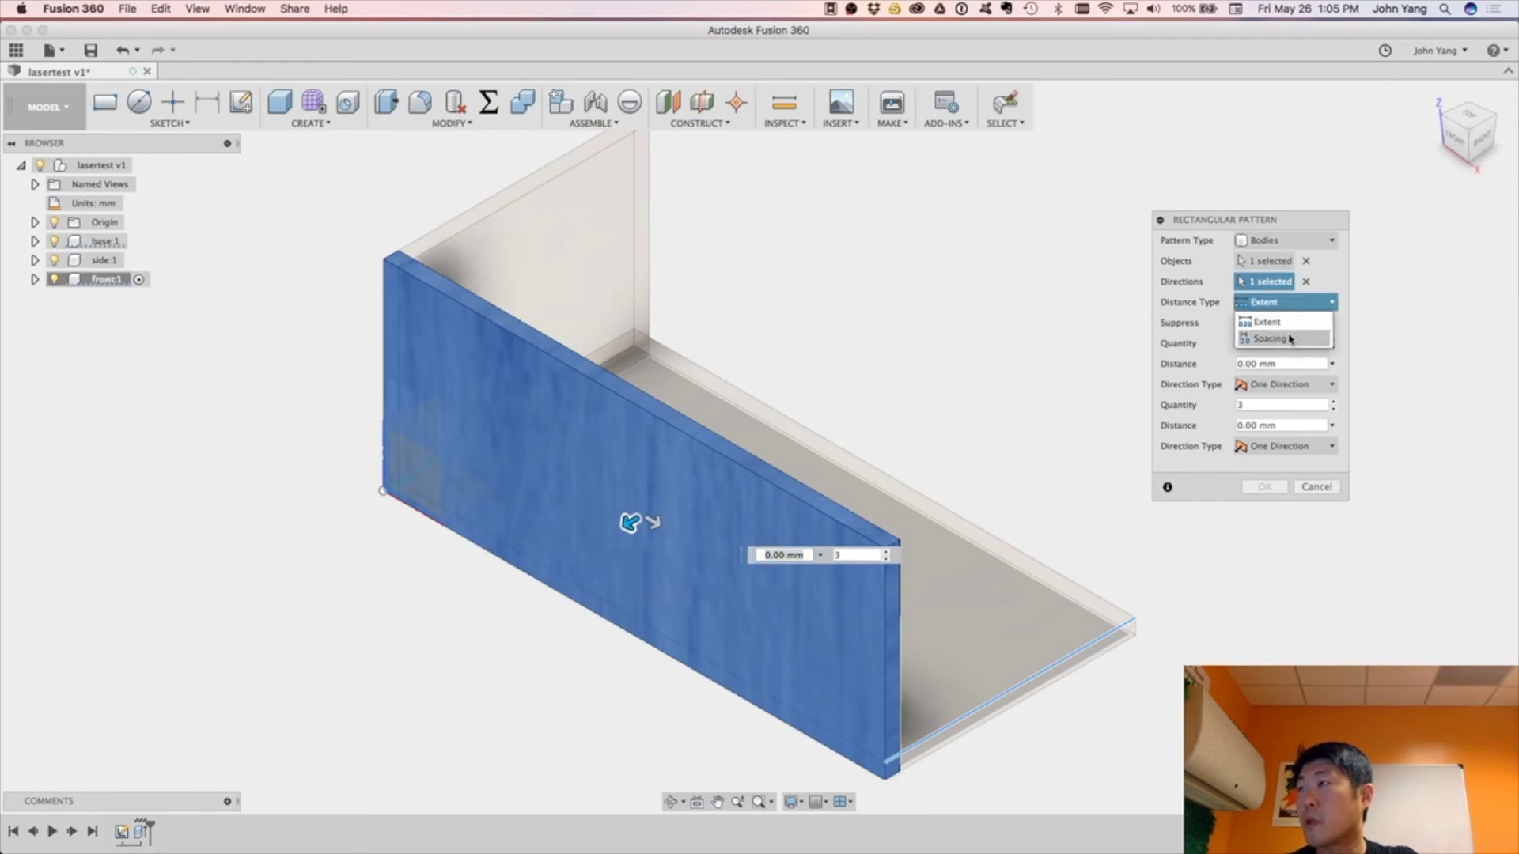
{"action": "left_click", "coordinate": [1271, 339]}
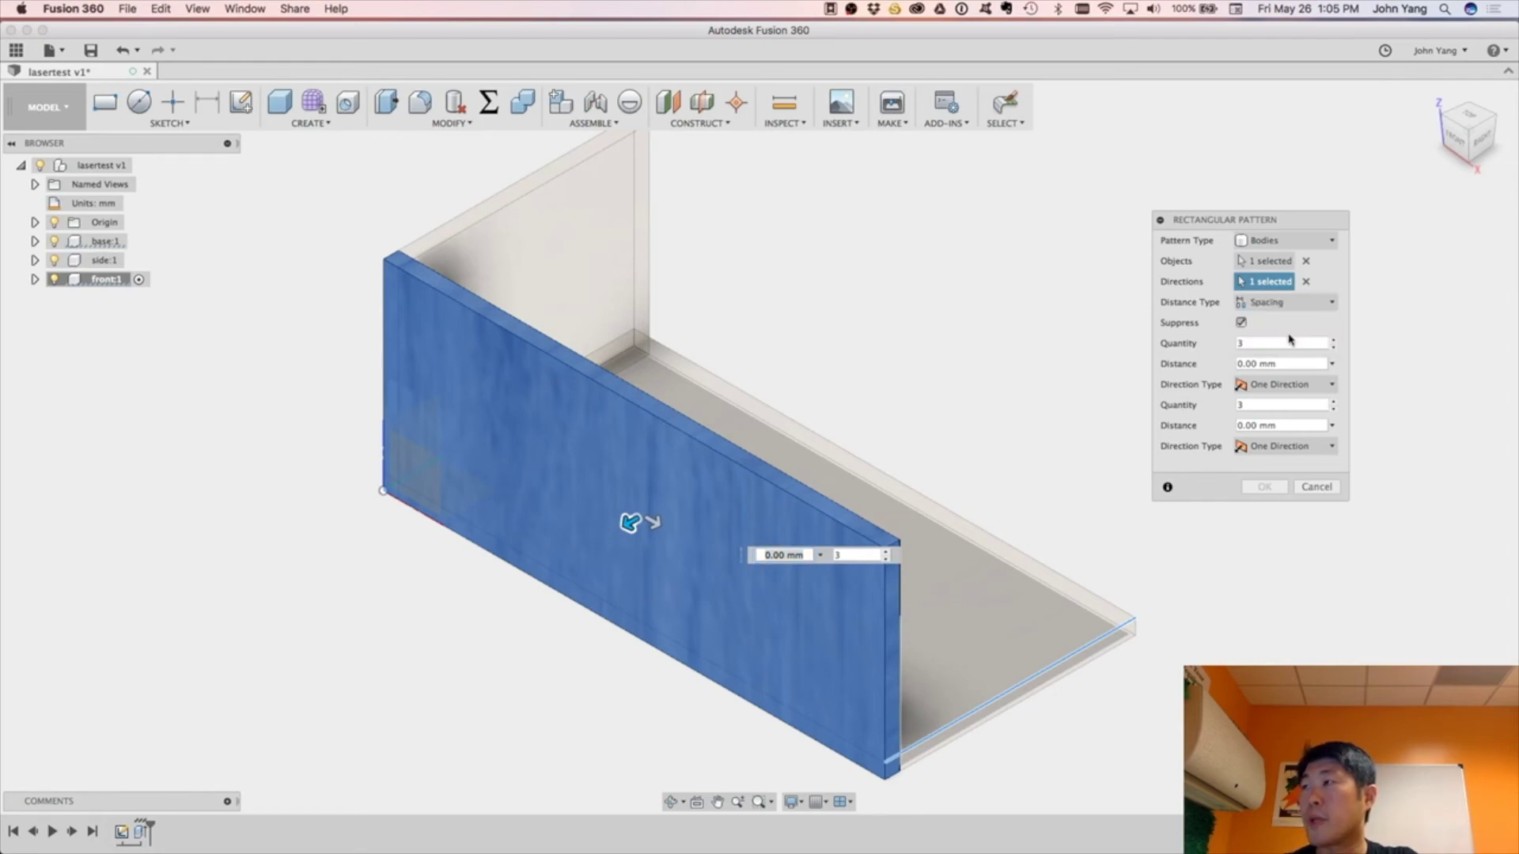
{"action": "left_click", "coordinate": [1269, 342]}
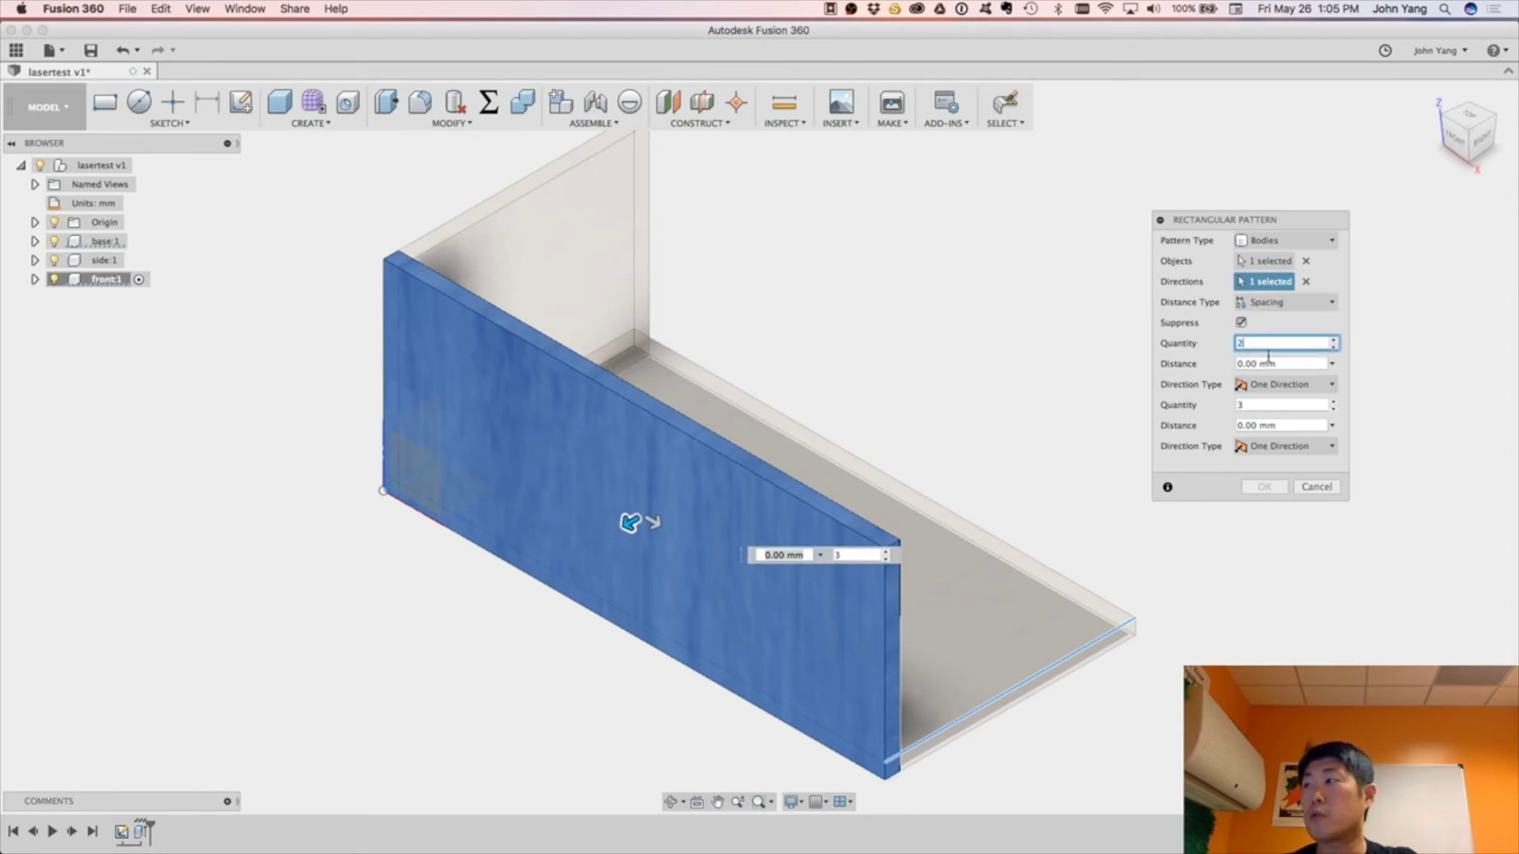
{"action": "left_click", "coordinate": [1276, 363]}
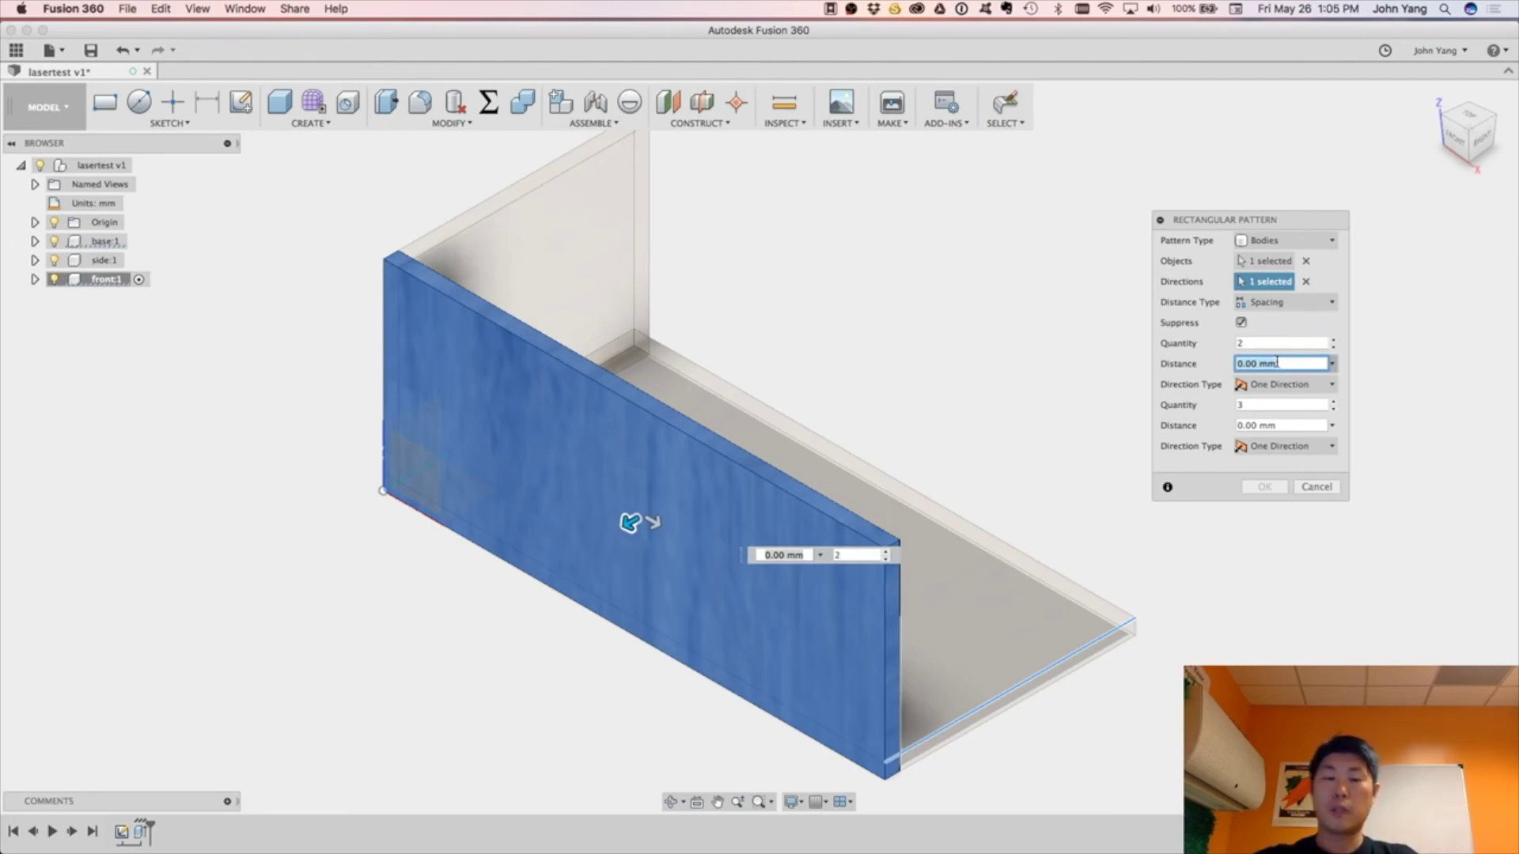
{"action": "type", "text": "depth"}
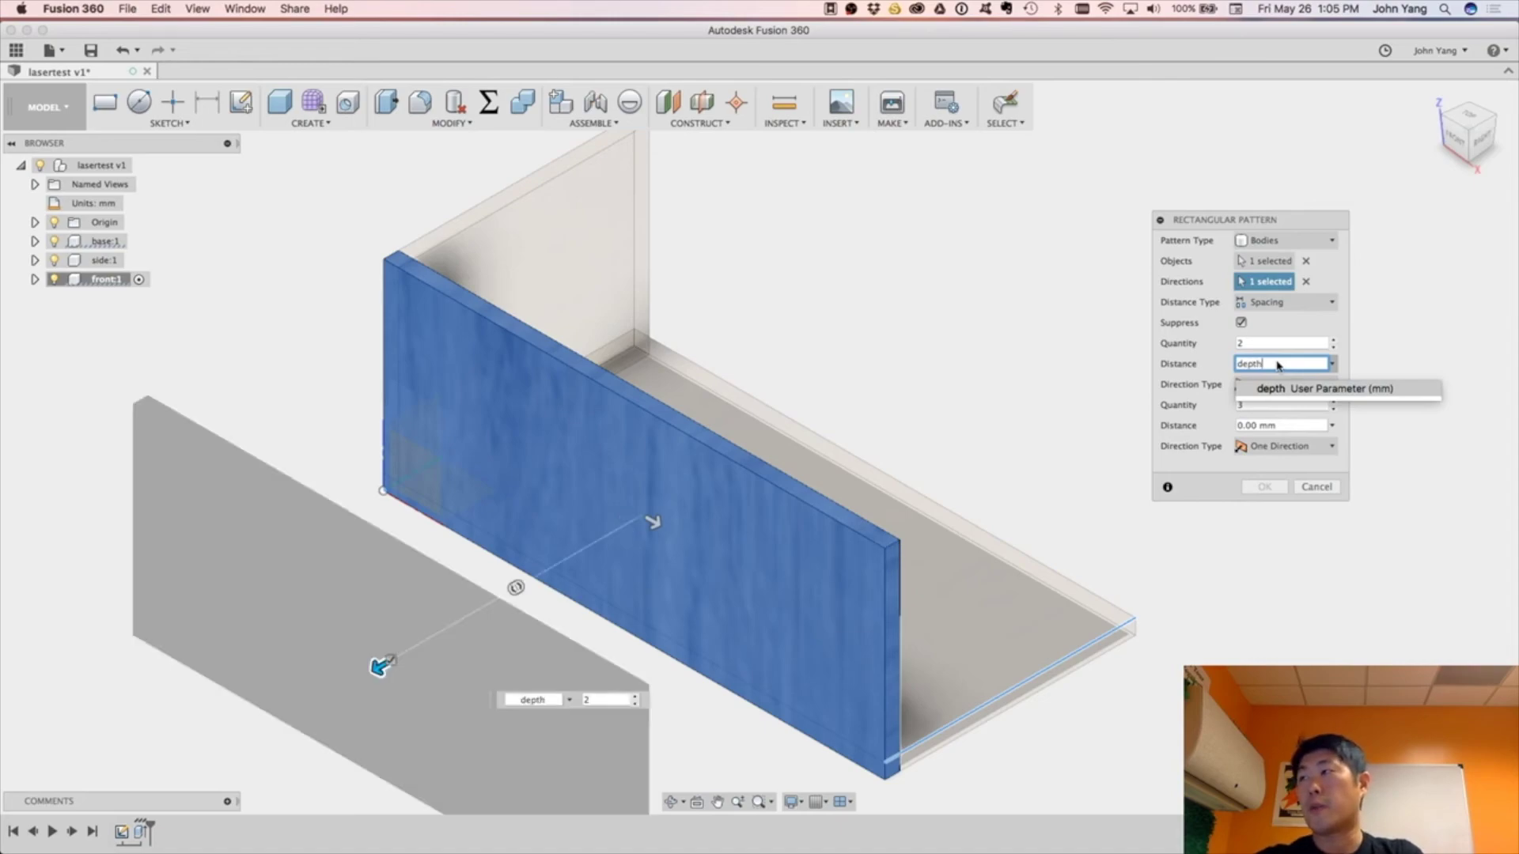
{"action": "type", "text": "-"}
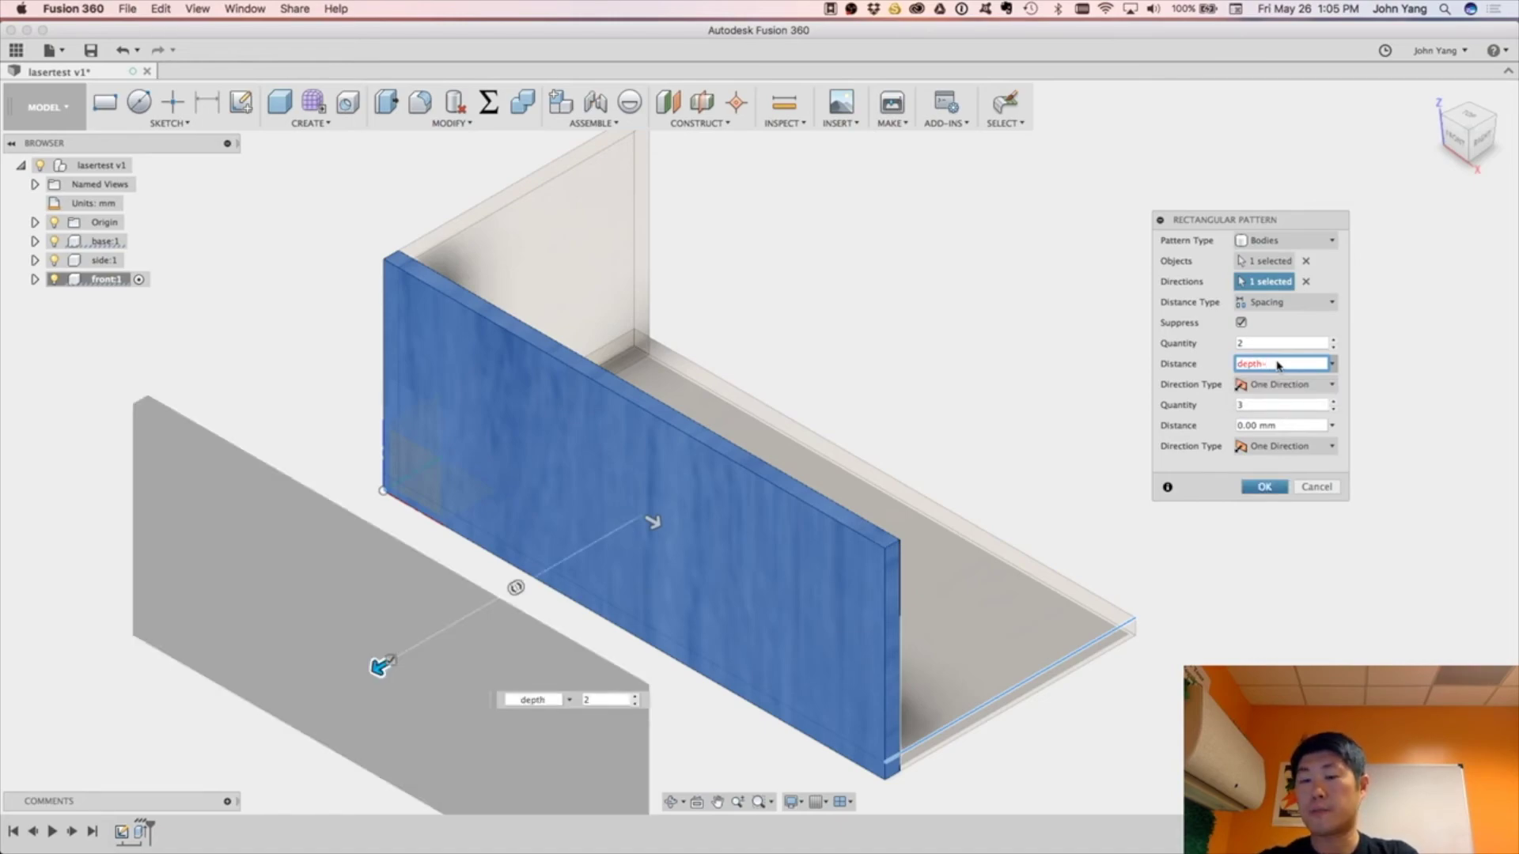
{"action": "type", "text": "thic"}
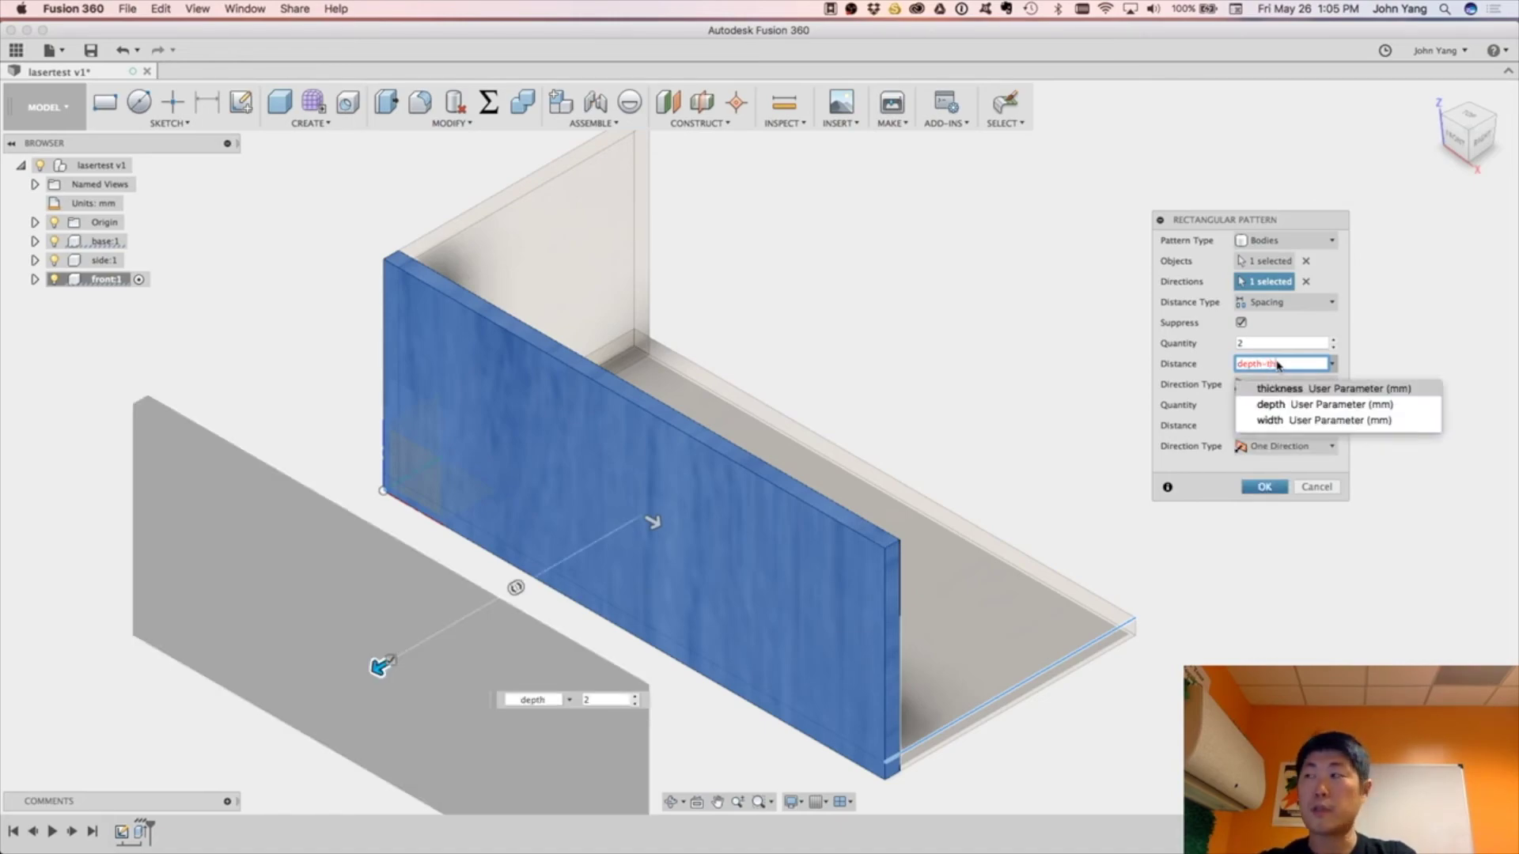
{"action": "type", "text": "kness"}
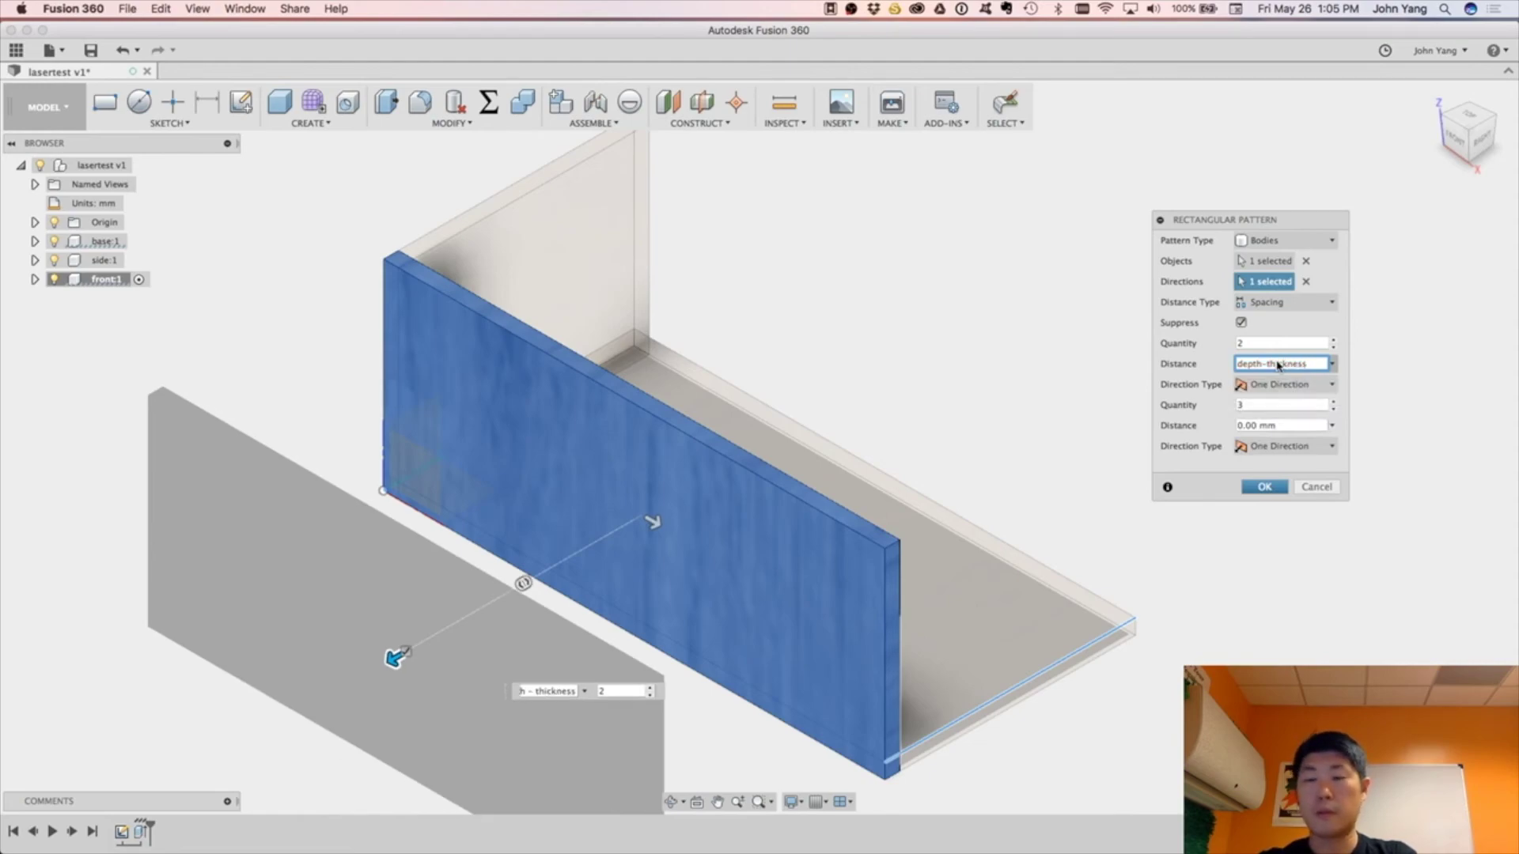
{"action": "type", "text": ")"}
{"action": "key", "text": "Home"}
{"action": "type", "text": "("}
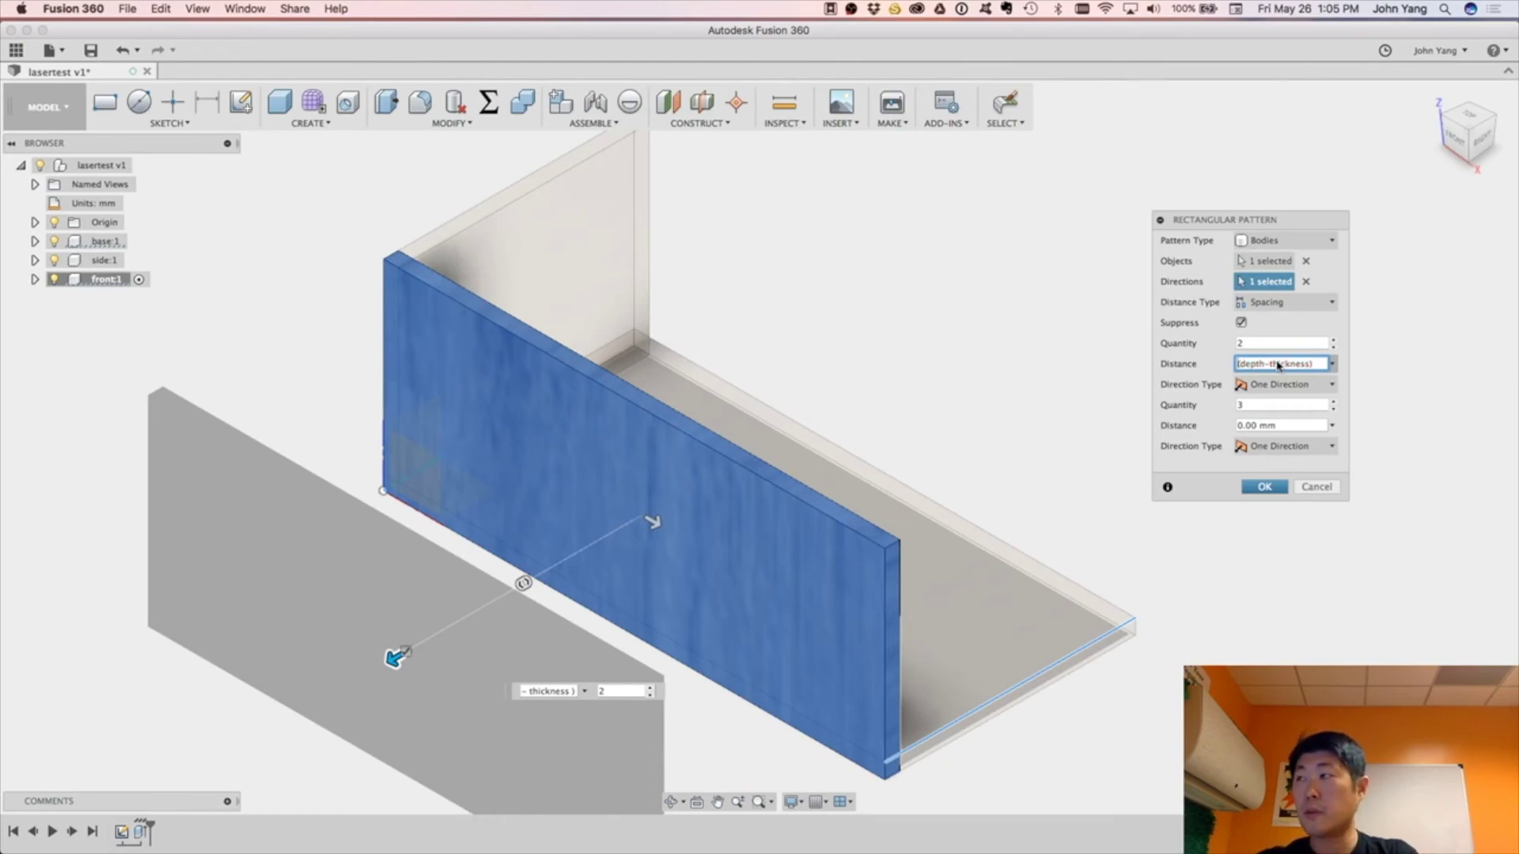
{"action": "key", "text": "Home"}
{"action": "type", "text": "-"}
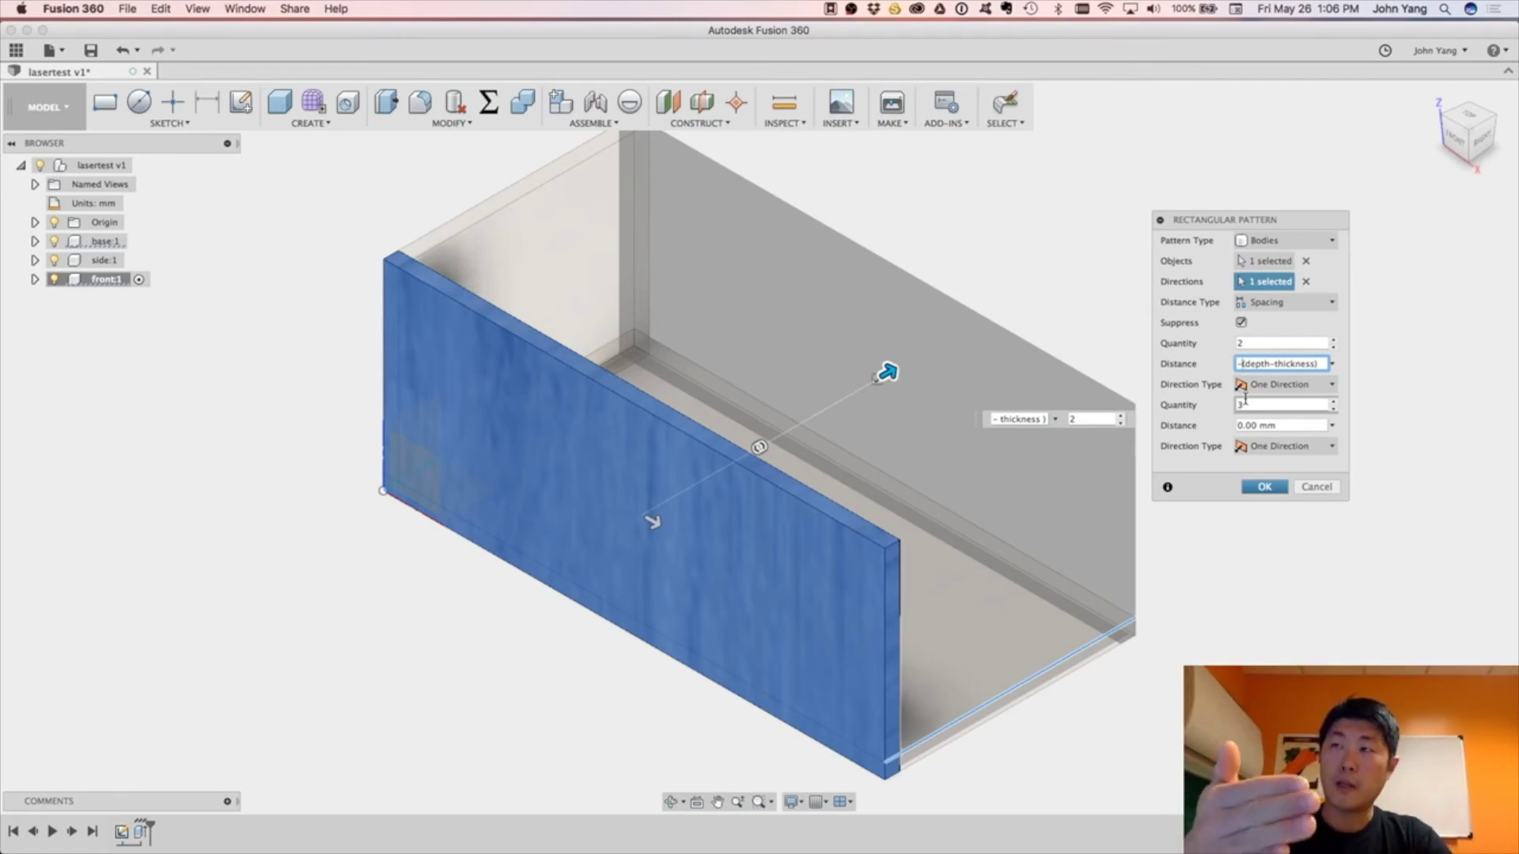
{"action": "key", "text": "Return"}
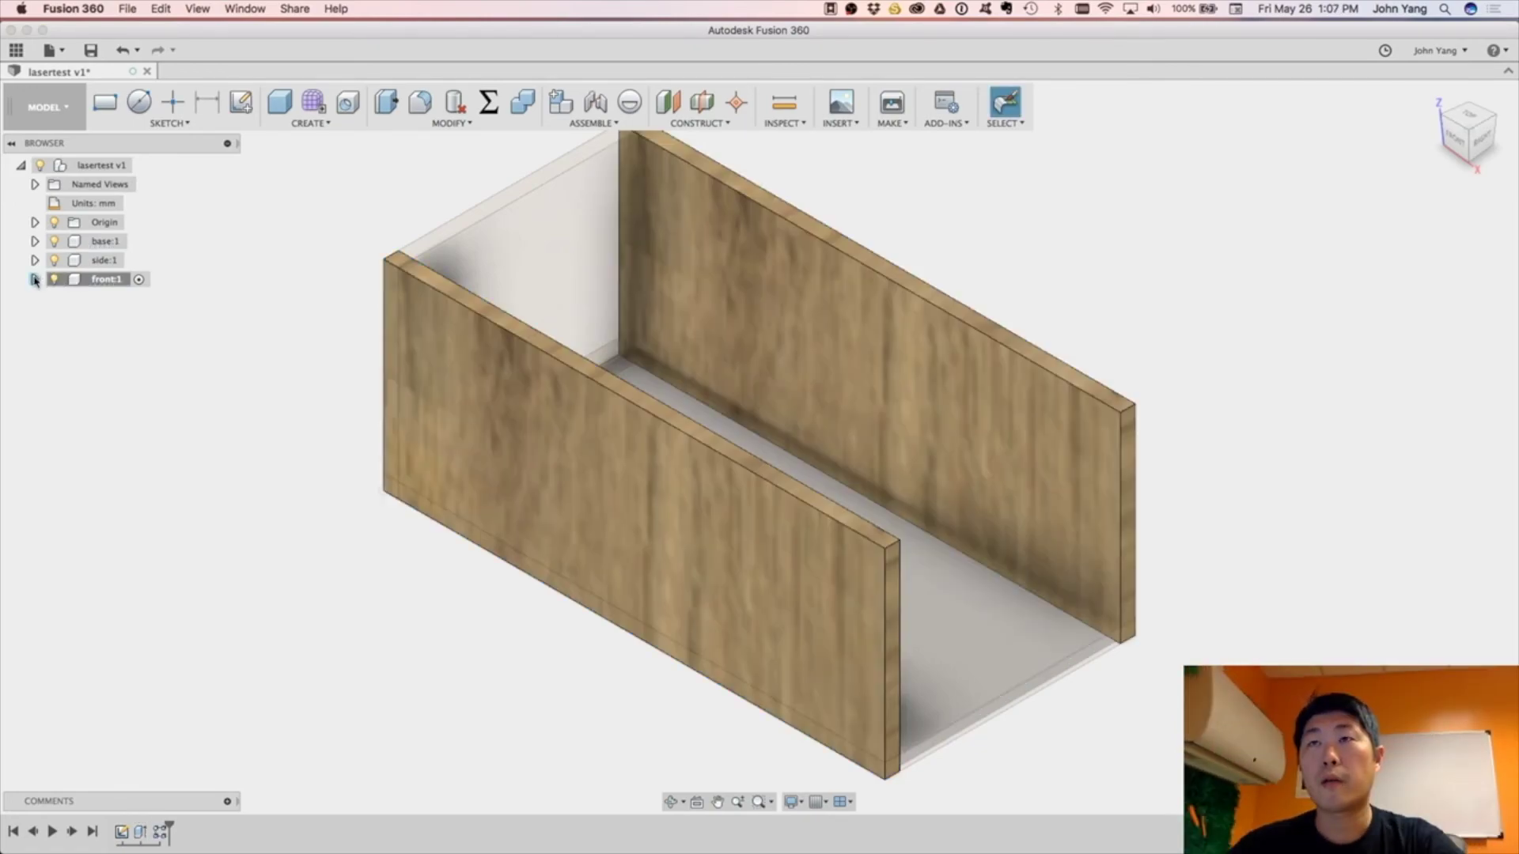
Check Body1 and Body2 in the front component's bodies folder.
{"action": "left_click", "coordinate": [34, 278]}
{"action": "left_click", "coordinate": [50, 317]}
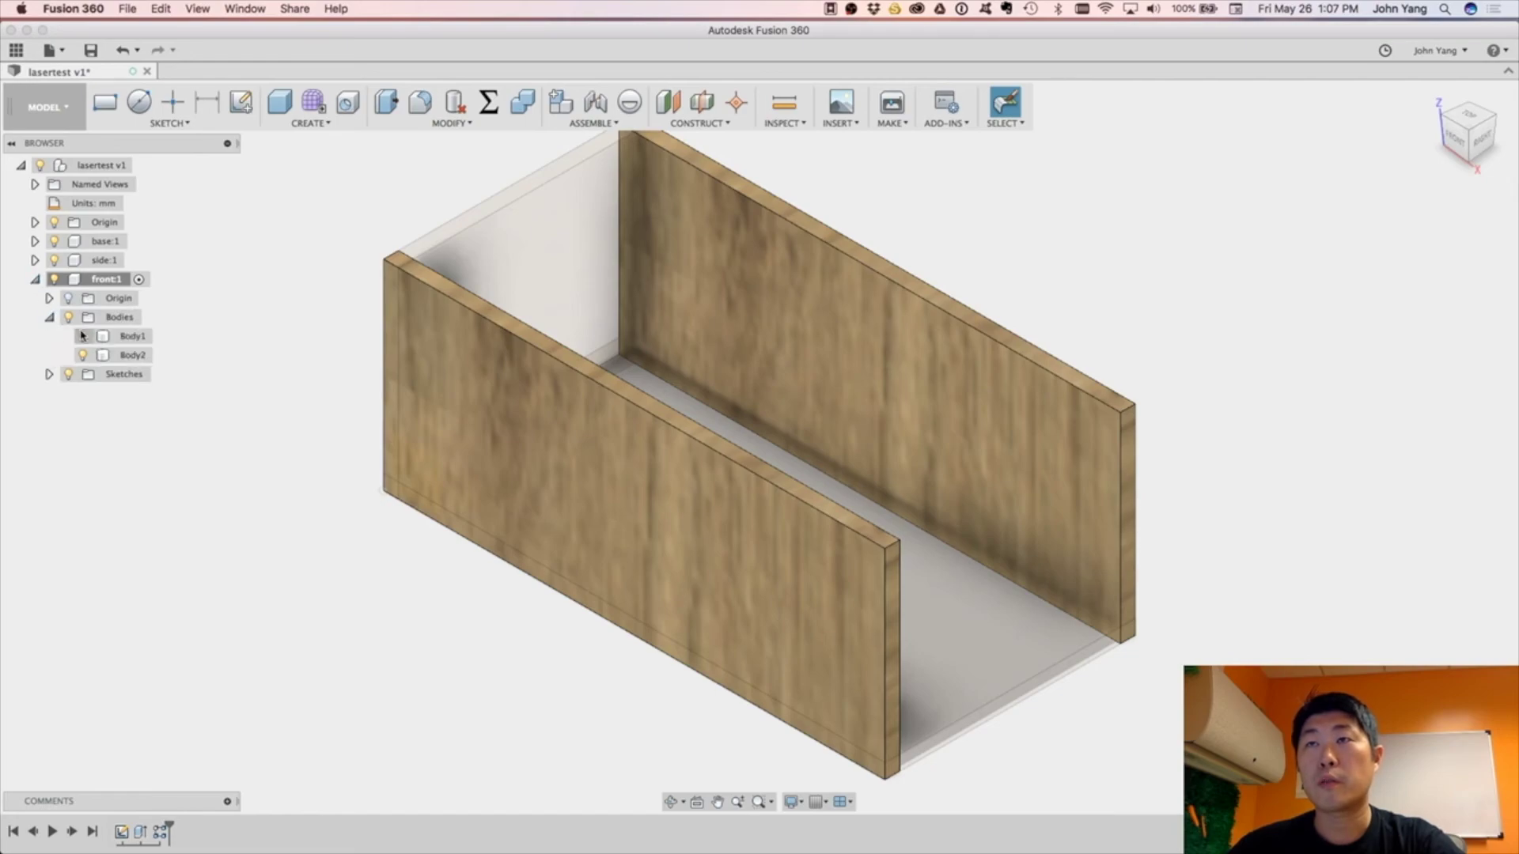
{"action": "left_click", "coordinate": [128, 336]}
{"action": "left_click", "coordinate": [128, 356]}
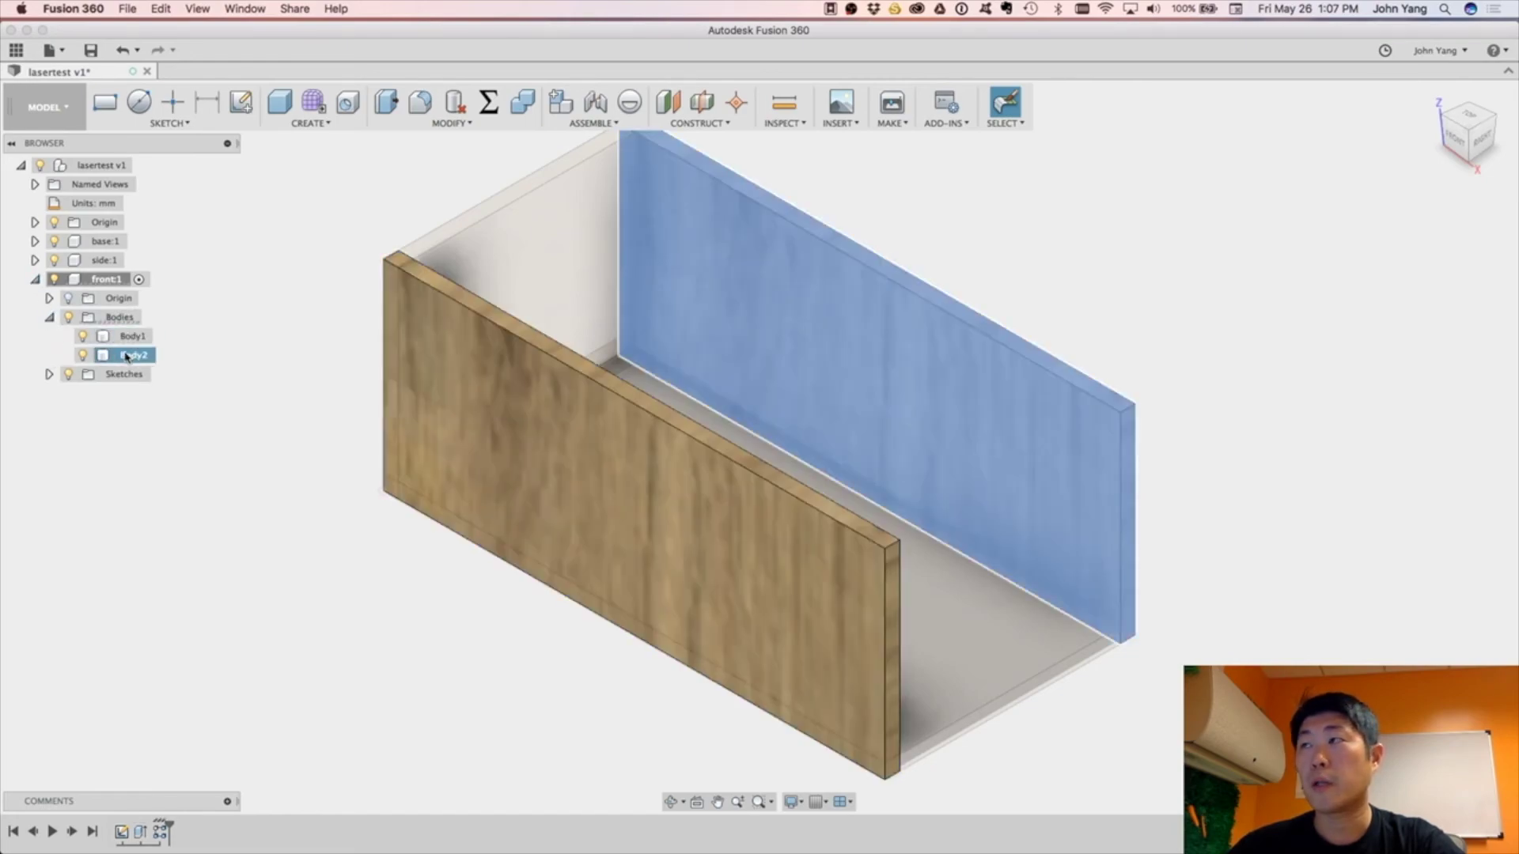
{"action": "left_click", "coordinate": [49, 317]}
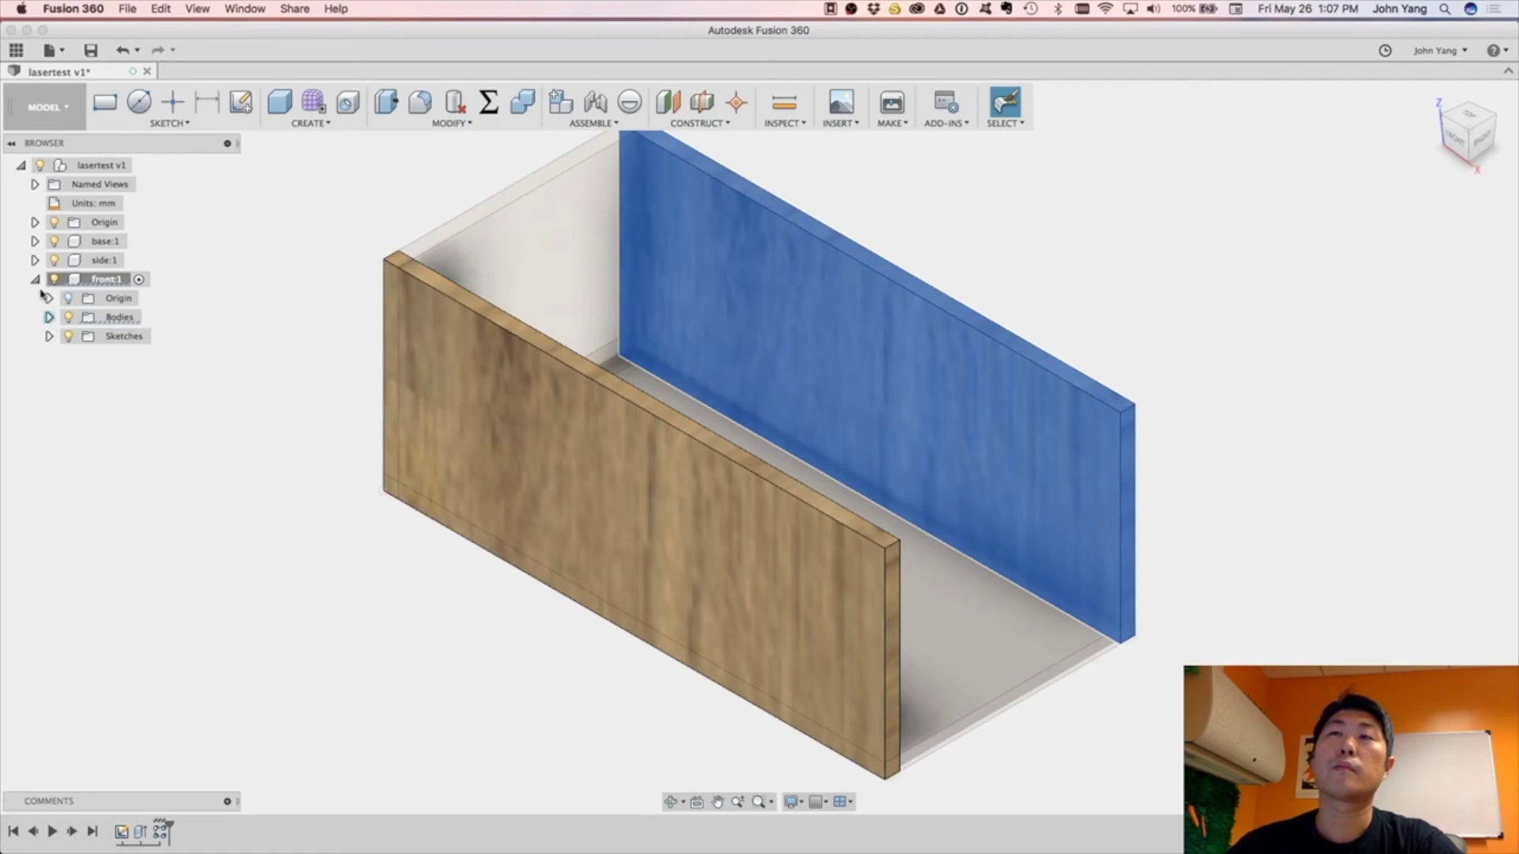
{"action": "left_click", "coordinate": [35, 280]}
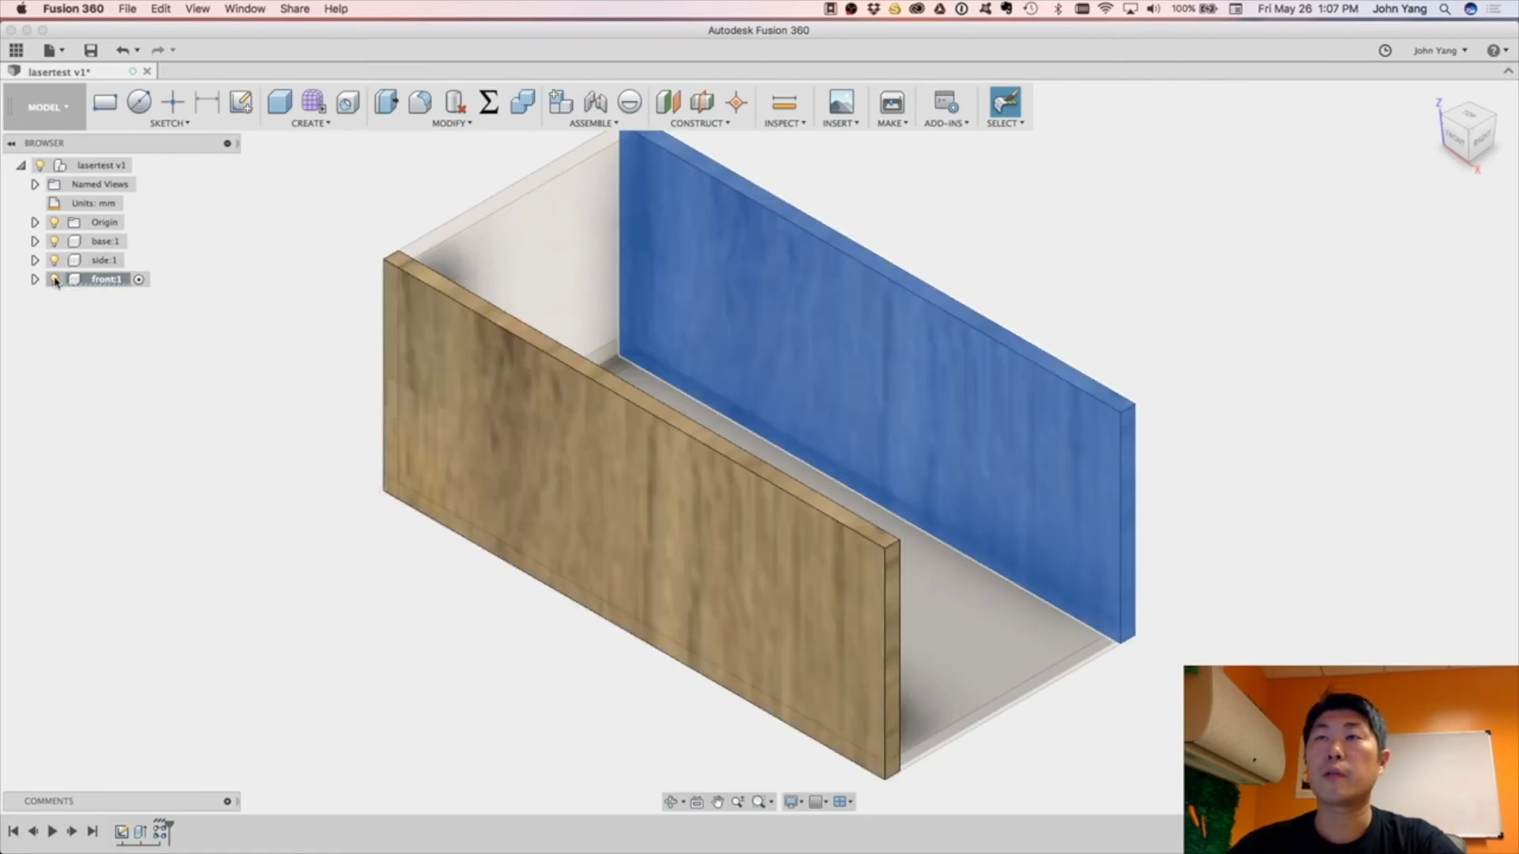
Hide the front component and select the side panel.
{"action": "left_click", "coordinate": [106, 280]}
{"action": "key", "text": "v"}
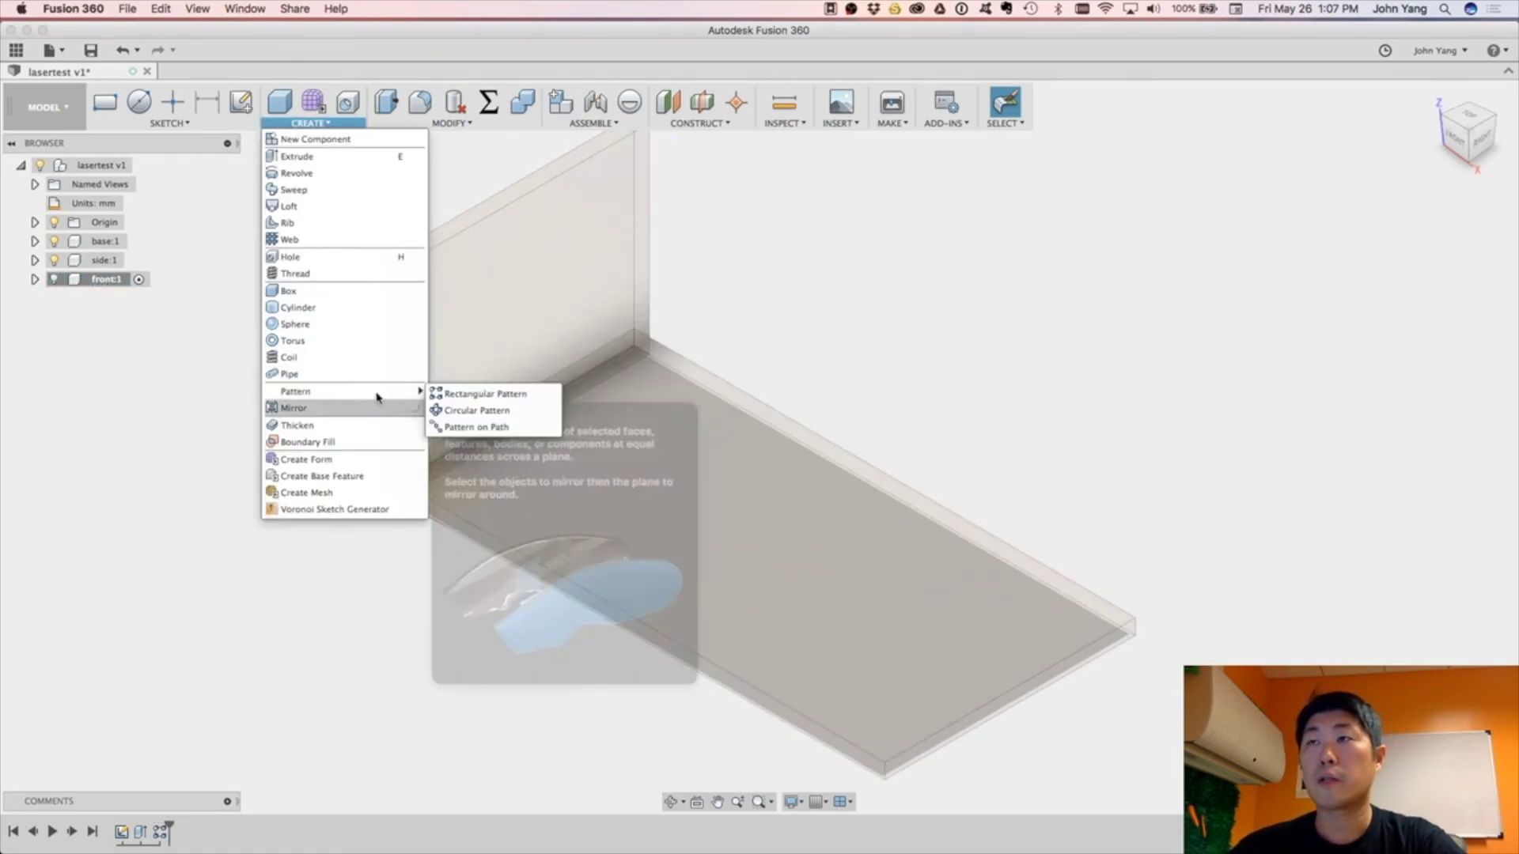
{"action": "left_click", "coordinate": [104, 261]}
Pattern the side panel along the base edge: quantity 2, distance -(width-thickness).
{"action": "left_click", "coordinate": [310, 123]}
{"action": "left_click", "coordinate": [475, 388]}
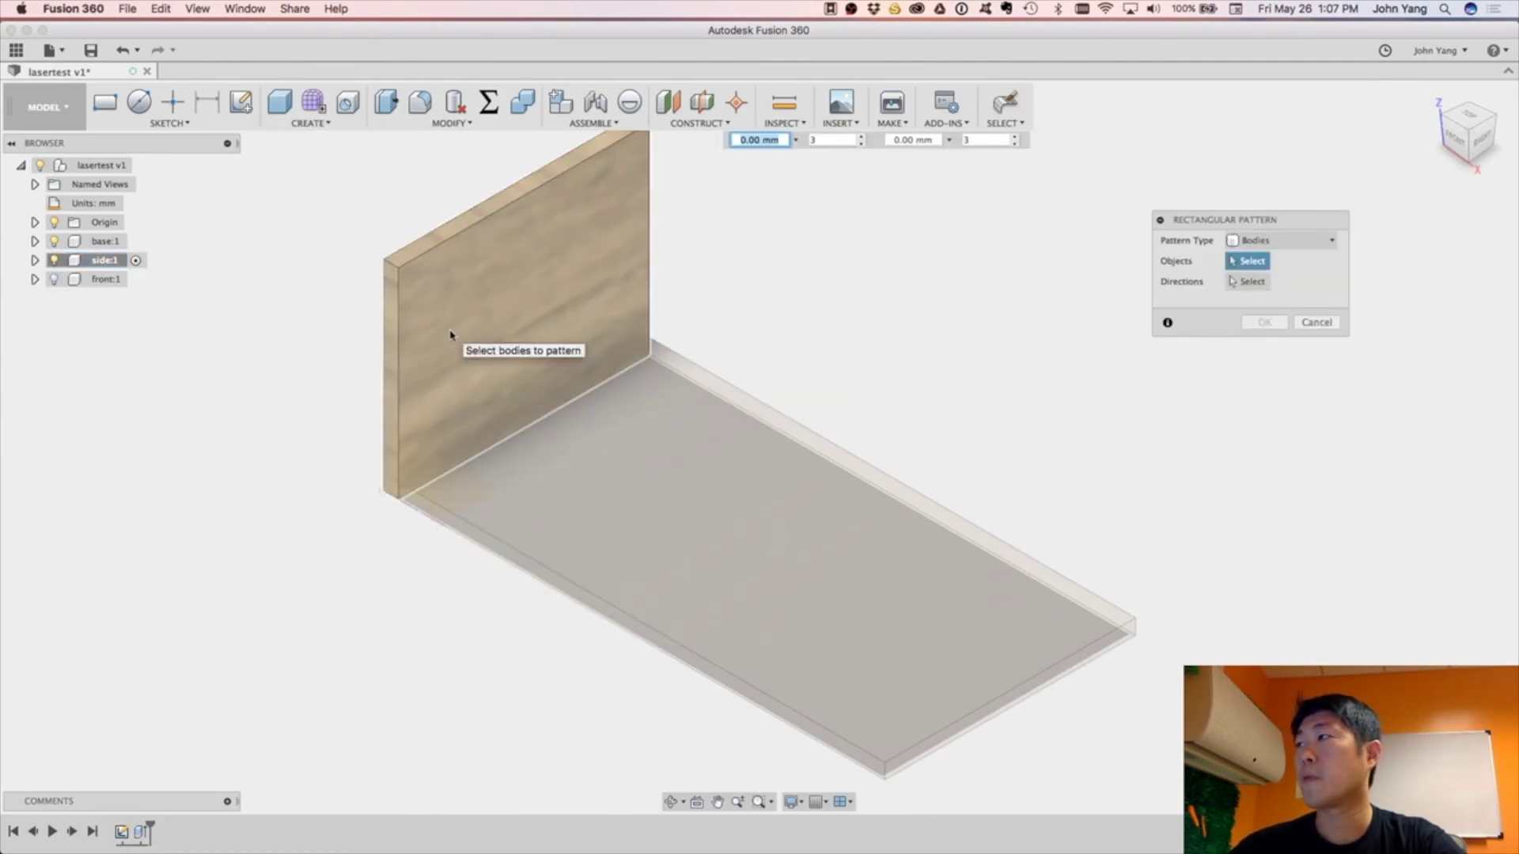
{"action": "left_click", "coordinate": [652, 626]}
{"action": "type", "text": "2"}
{"action": "key", "text": "Tab"}
{"action": "type", "text": "-("}
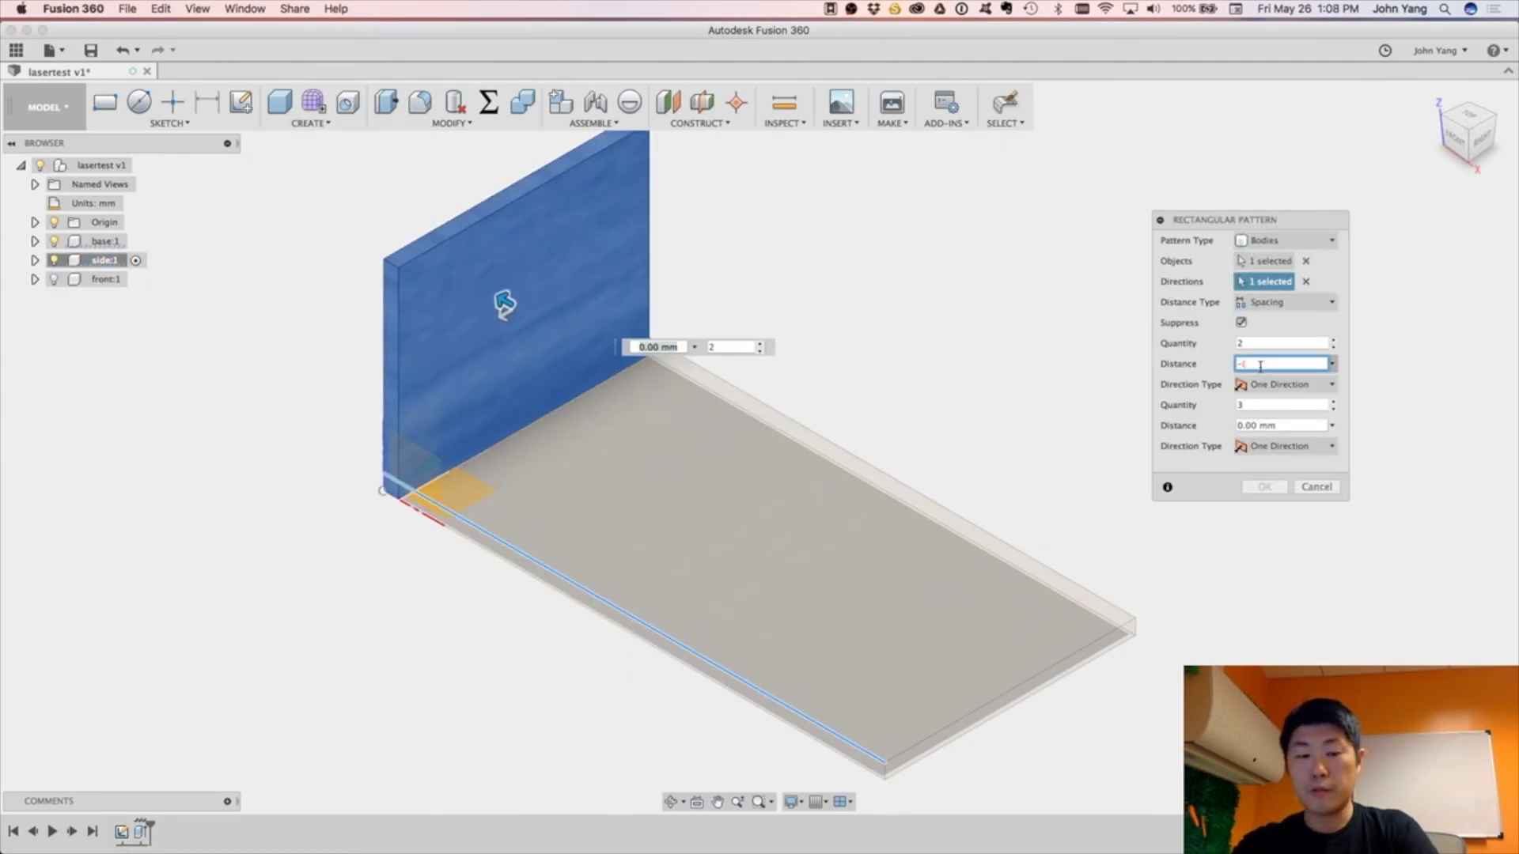
{"action": "type", "text": "width-thickness)"}
{"action": "key", "text": "Return"}
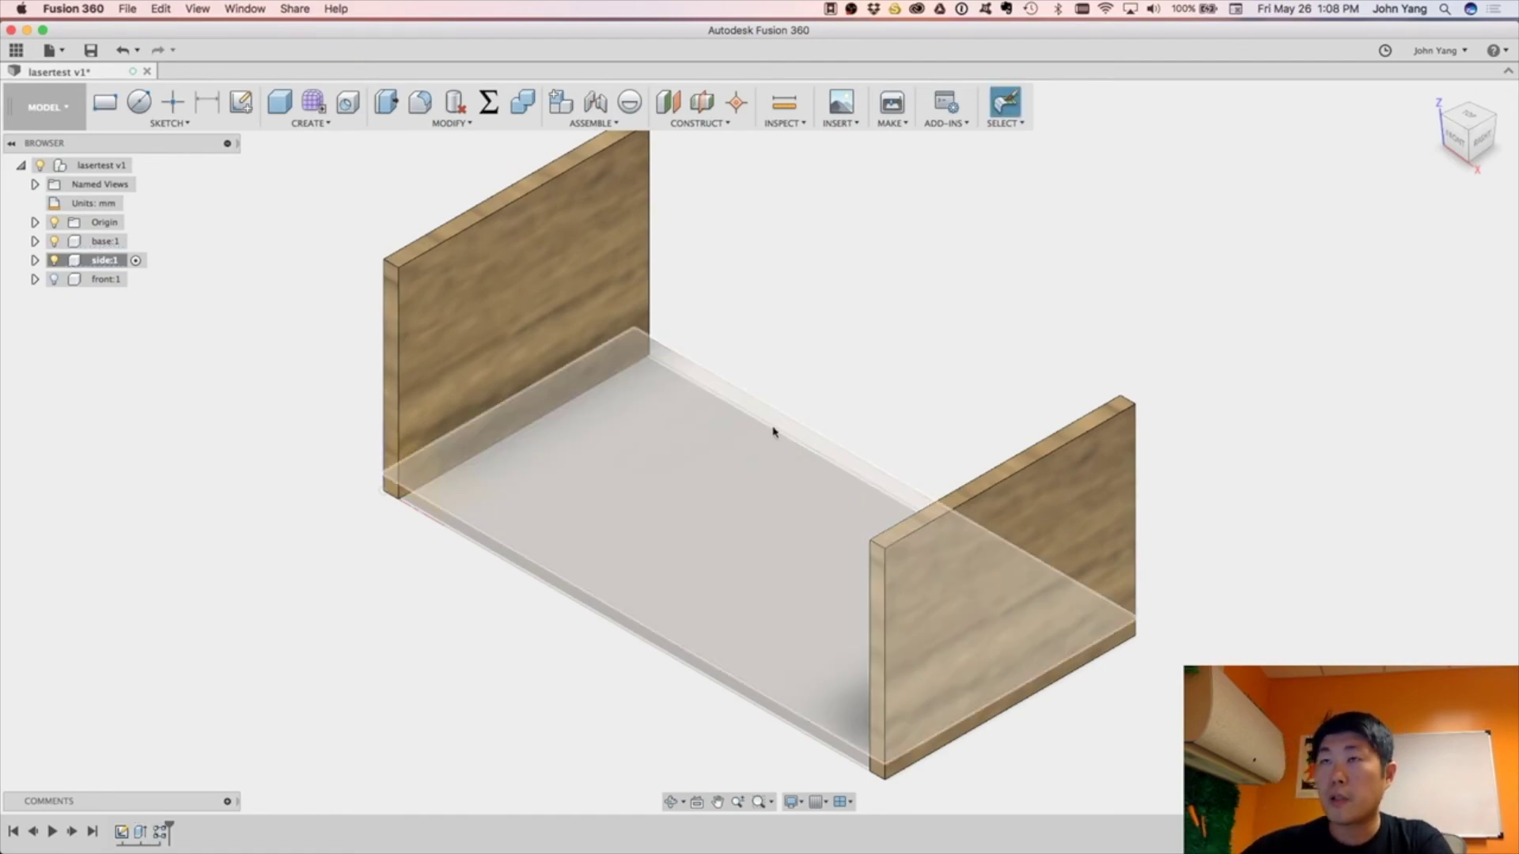
{"action": "middle_click_drag", "start_coordinate": [1219, 624], "coordinate": [1234, 689], "text": "shift"}
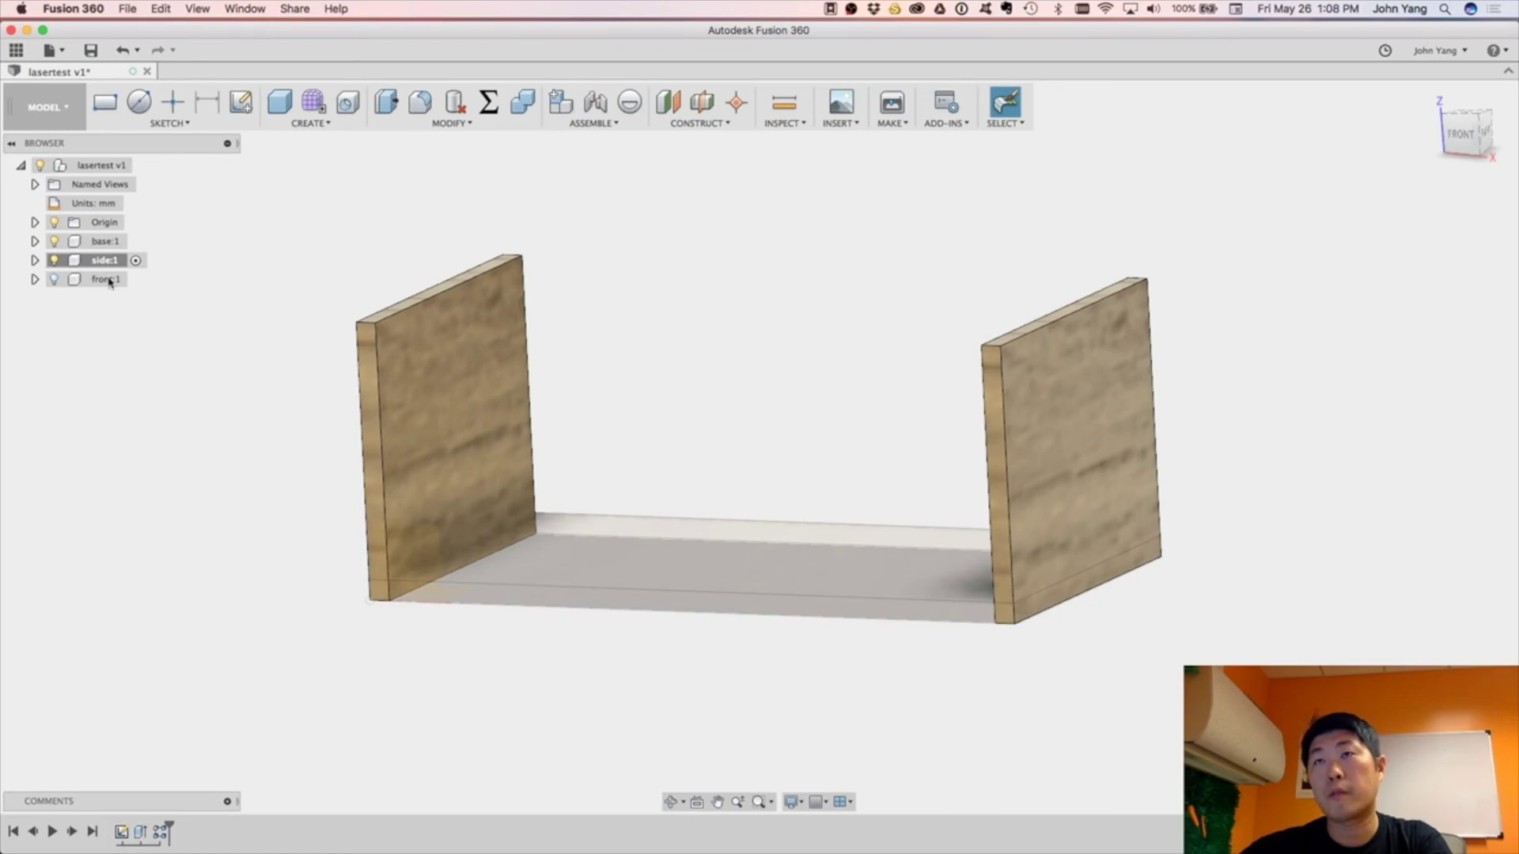
Show the front component again and orbit to look down into the box.
{"action": "left_click", "coordinate": [54, 279]}
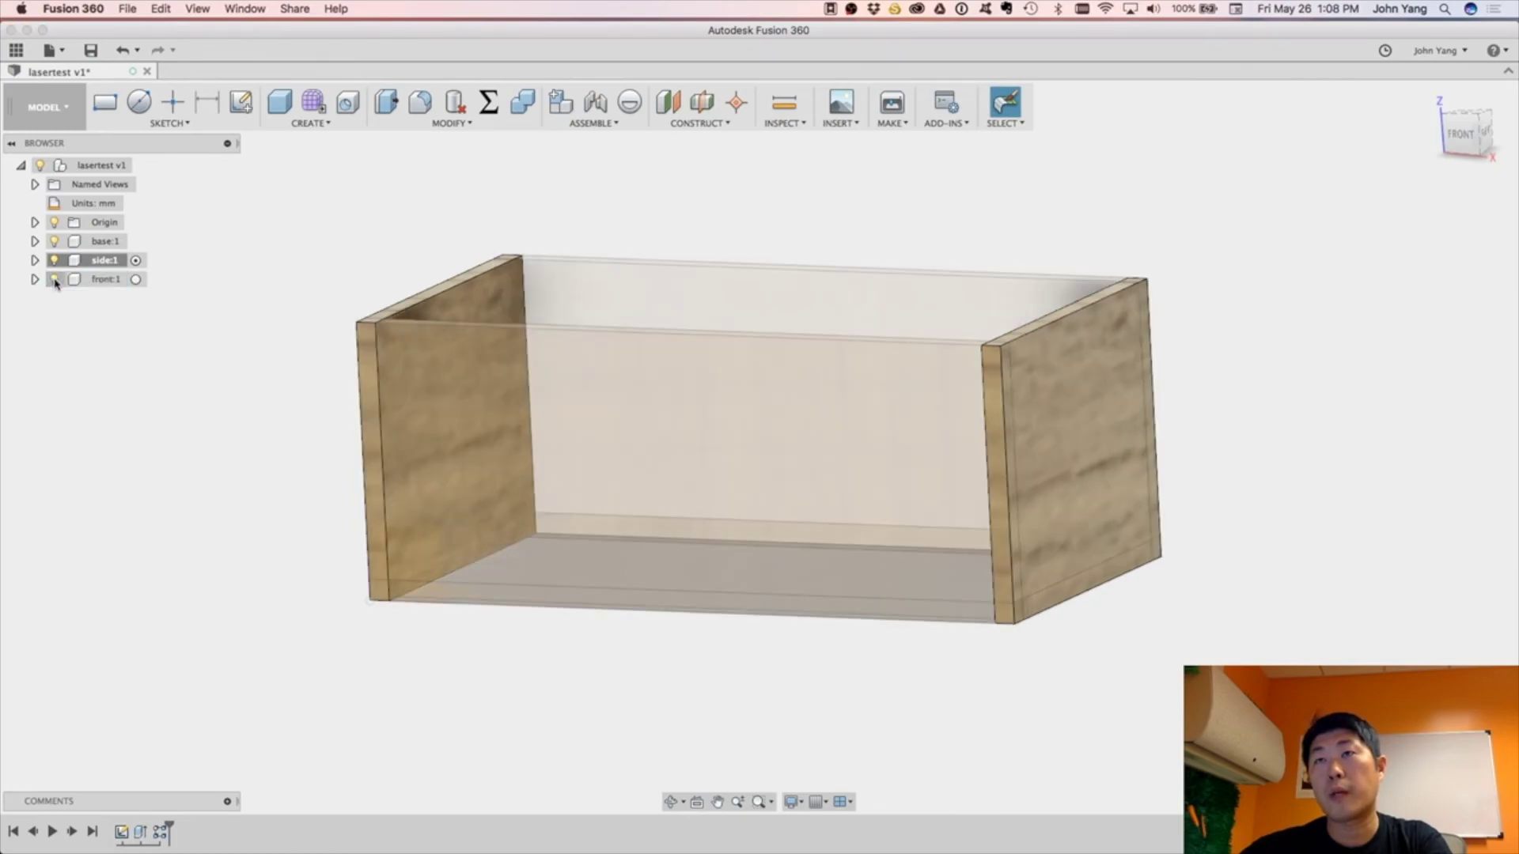
{"action": "middle_click_drag", "start_coordinate": [232, 530], "coordinate": [232, 610], "text": "shift"}
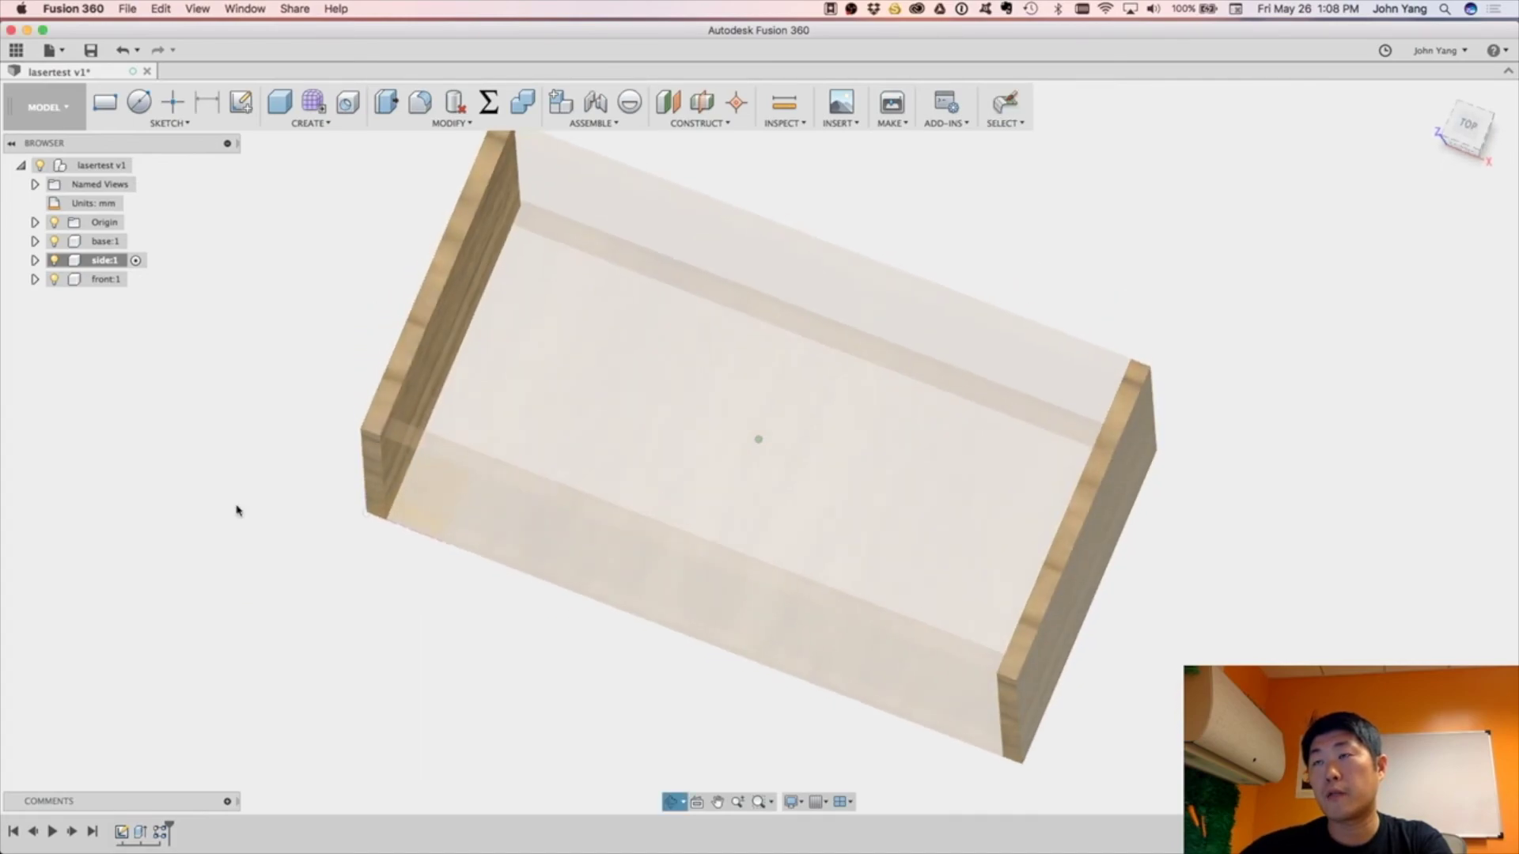
{"action": "key", "text": "Escape"}
Activate the top-level lasertest v1 design and toggle the side panels' visibility.
{"action": "left_click", "coordinate": [140, 165]}
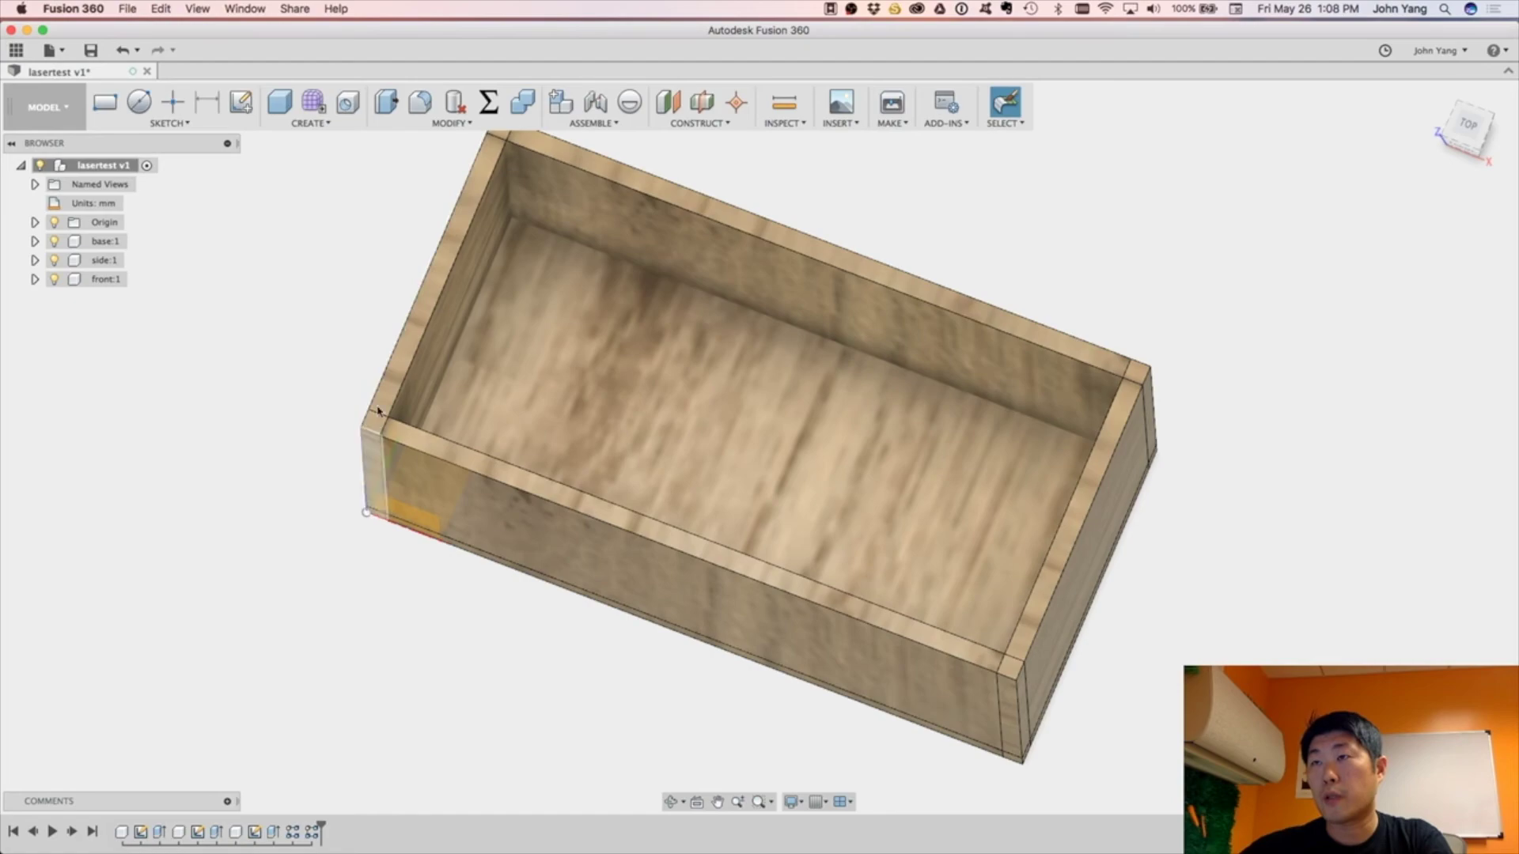
{"action": "key", "text": "j"}
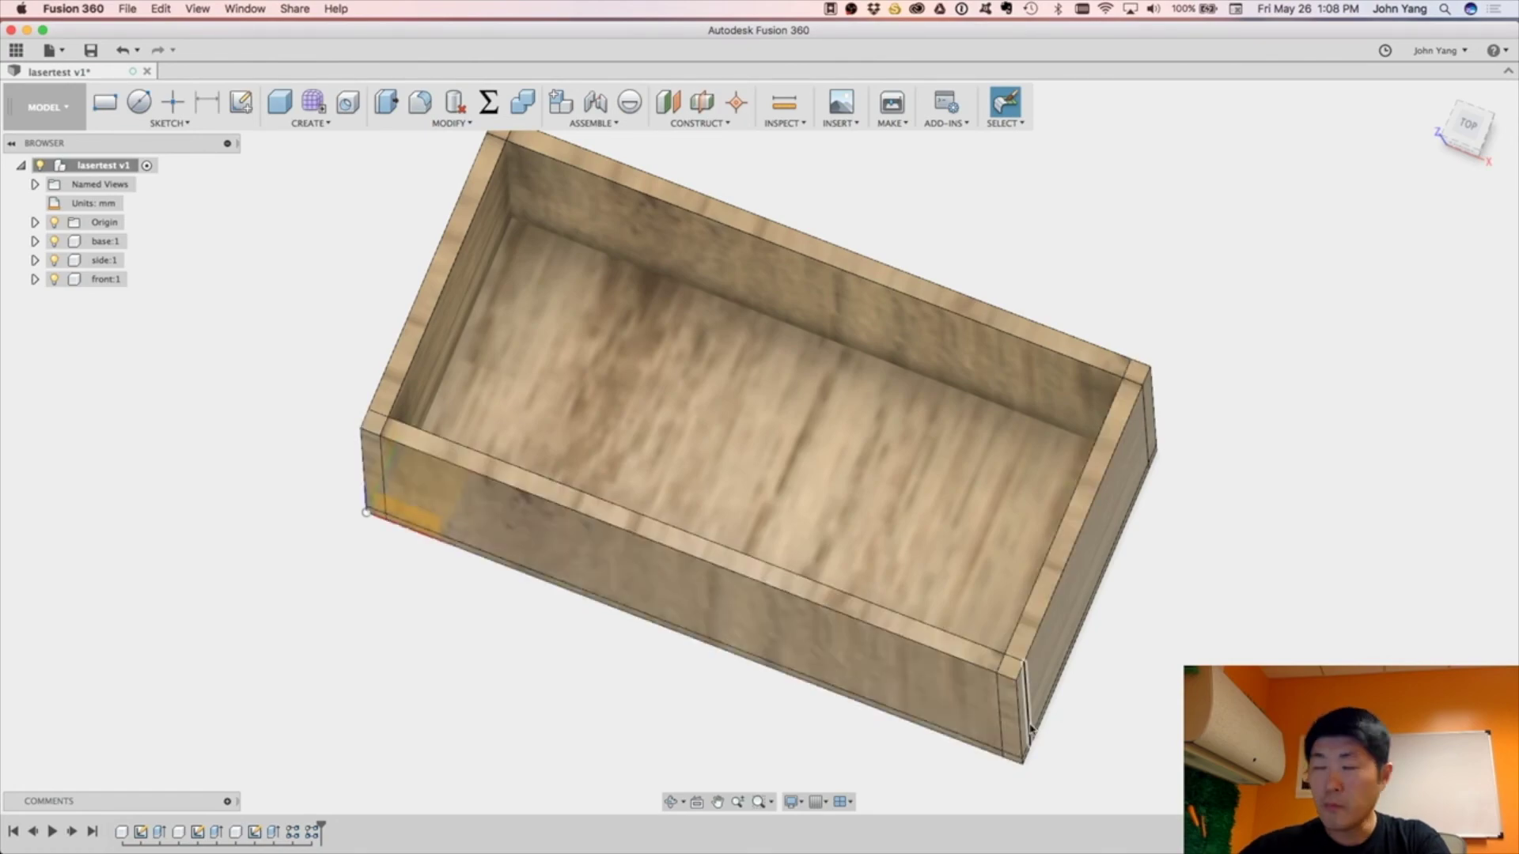
{"action": "middle_click_drag", "start_coordinate": [1044, 722], "coordinate": [706, 146], "text": "shift"}
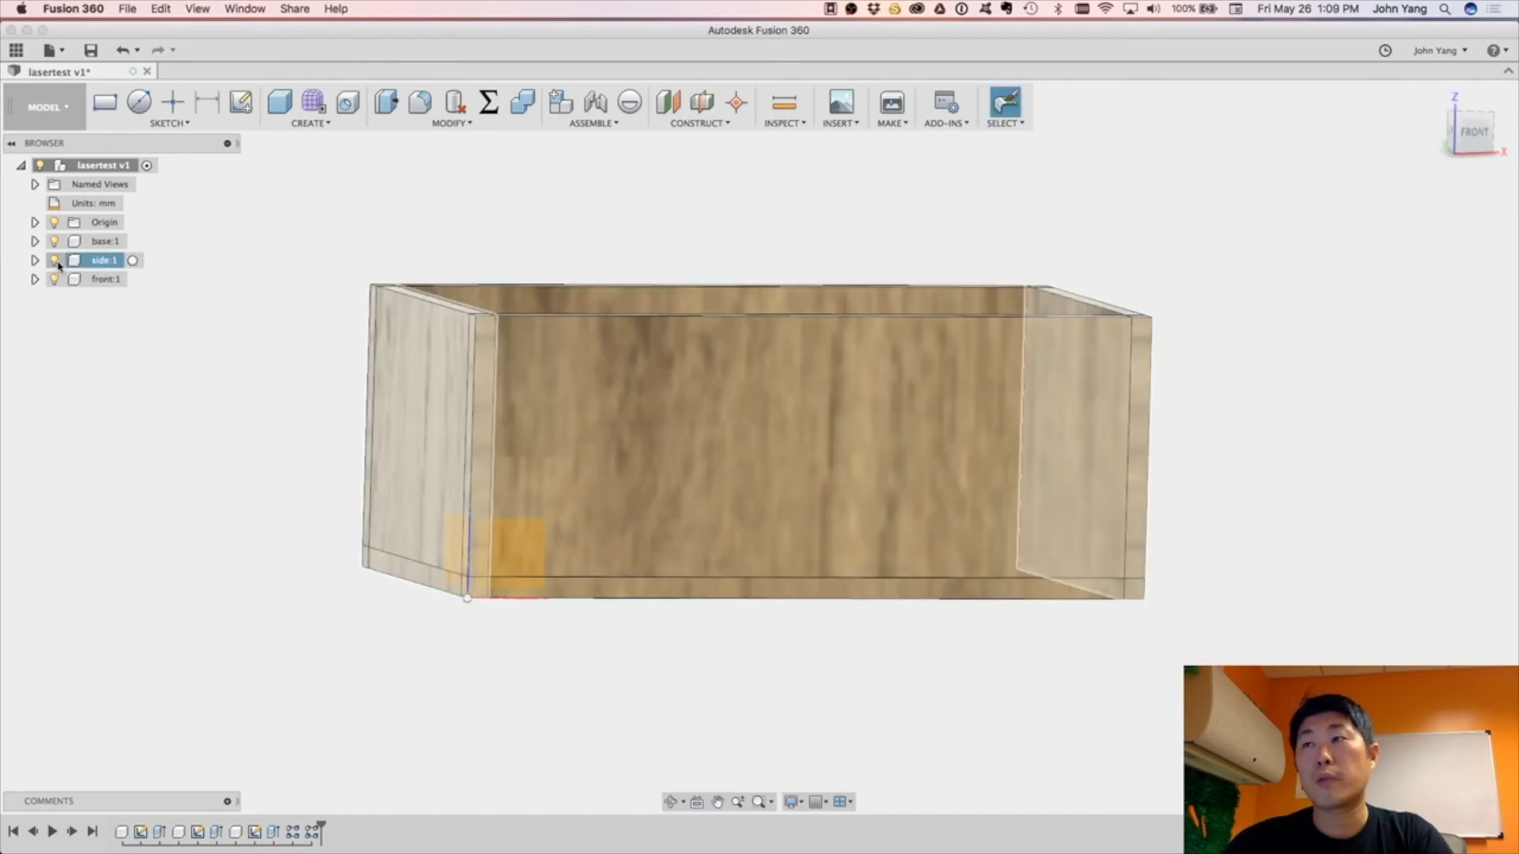
{"action": "left_click", "coordinate": [57, 264]}
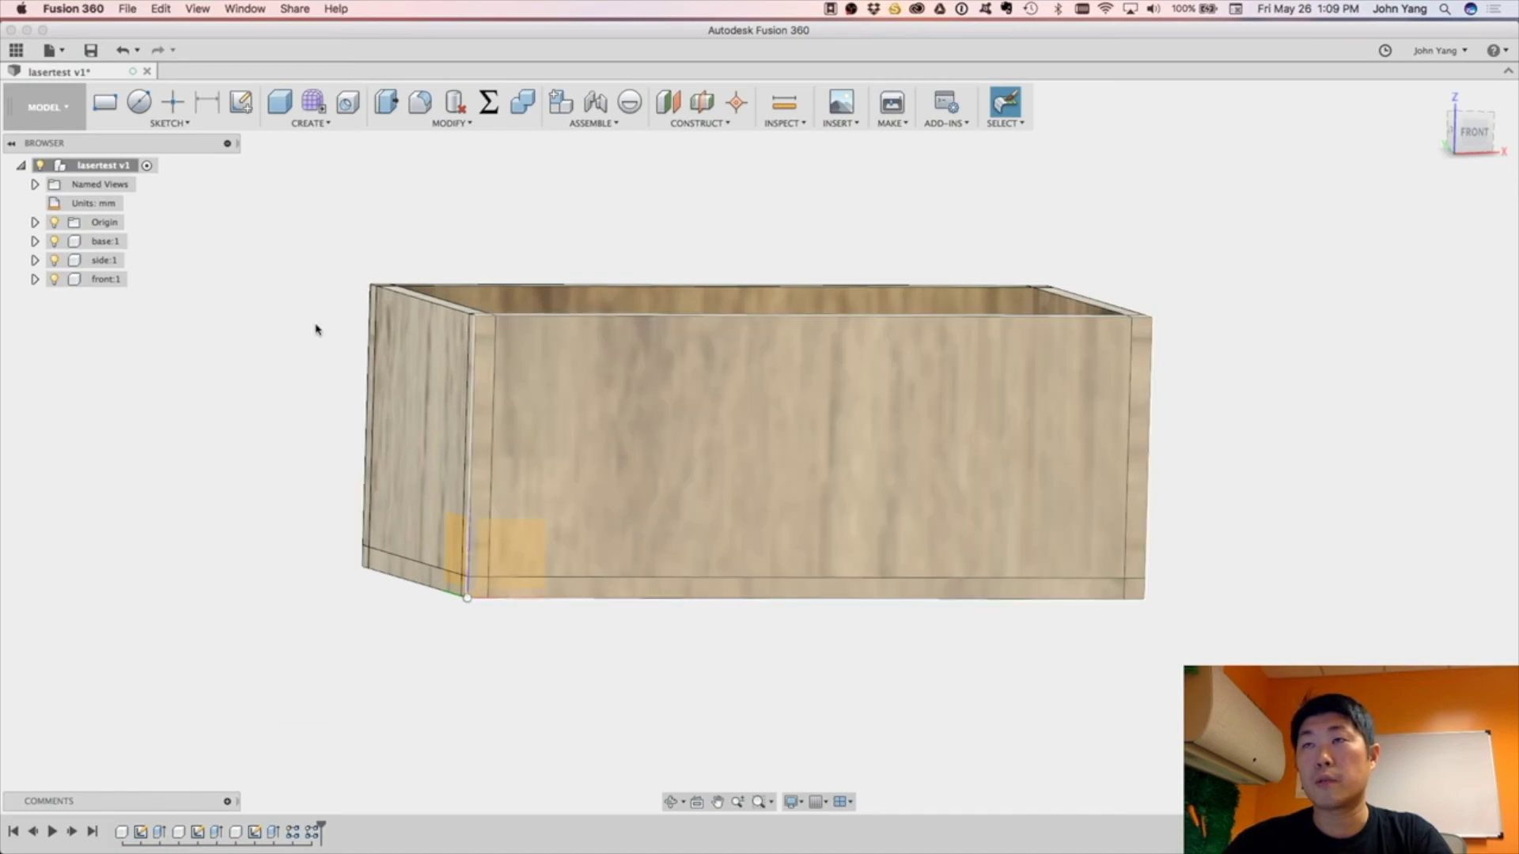
Activate front:1 and edit its Sketch1, the 100 × 40 mm rectangle.
{"action": "left_click", "coordinate": [35, 279]}
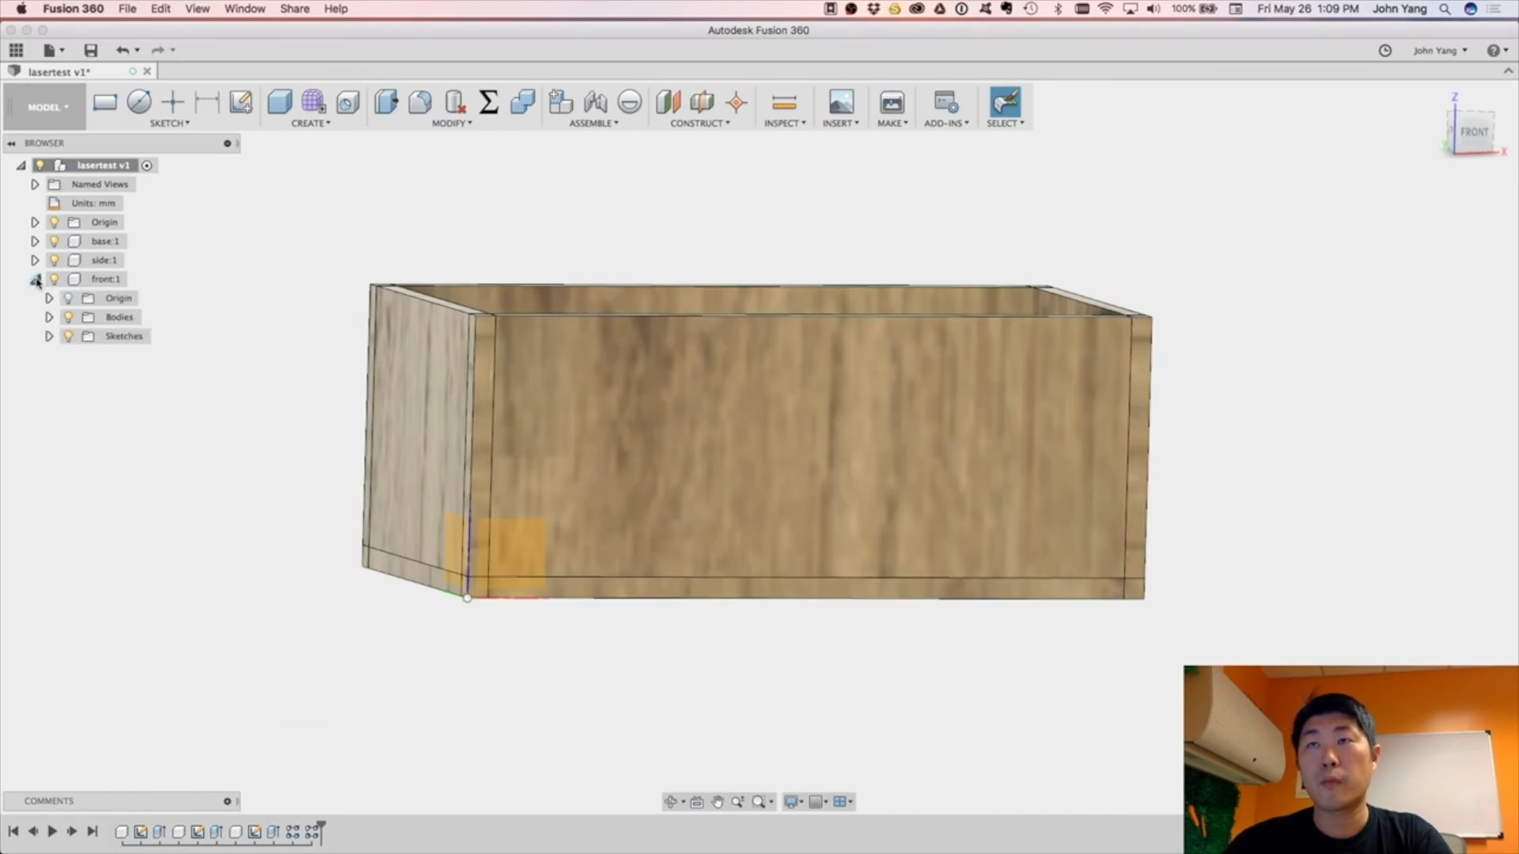
{"action": "left_click", "coordinate": [136, 280]}
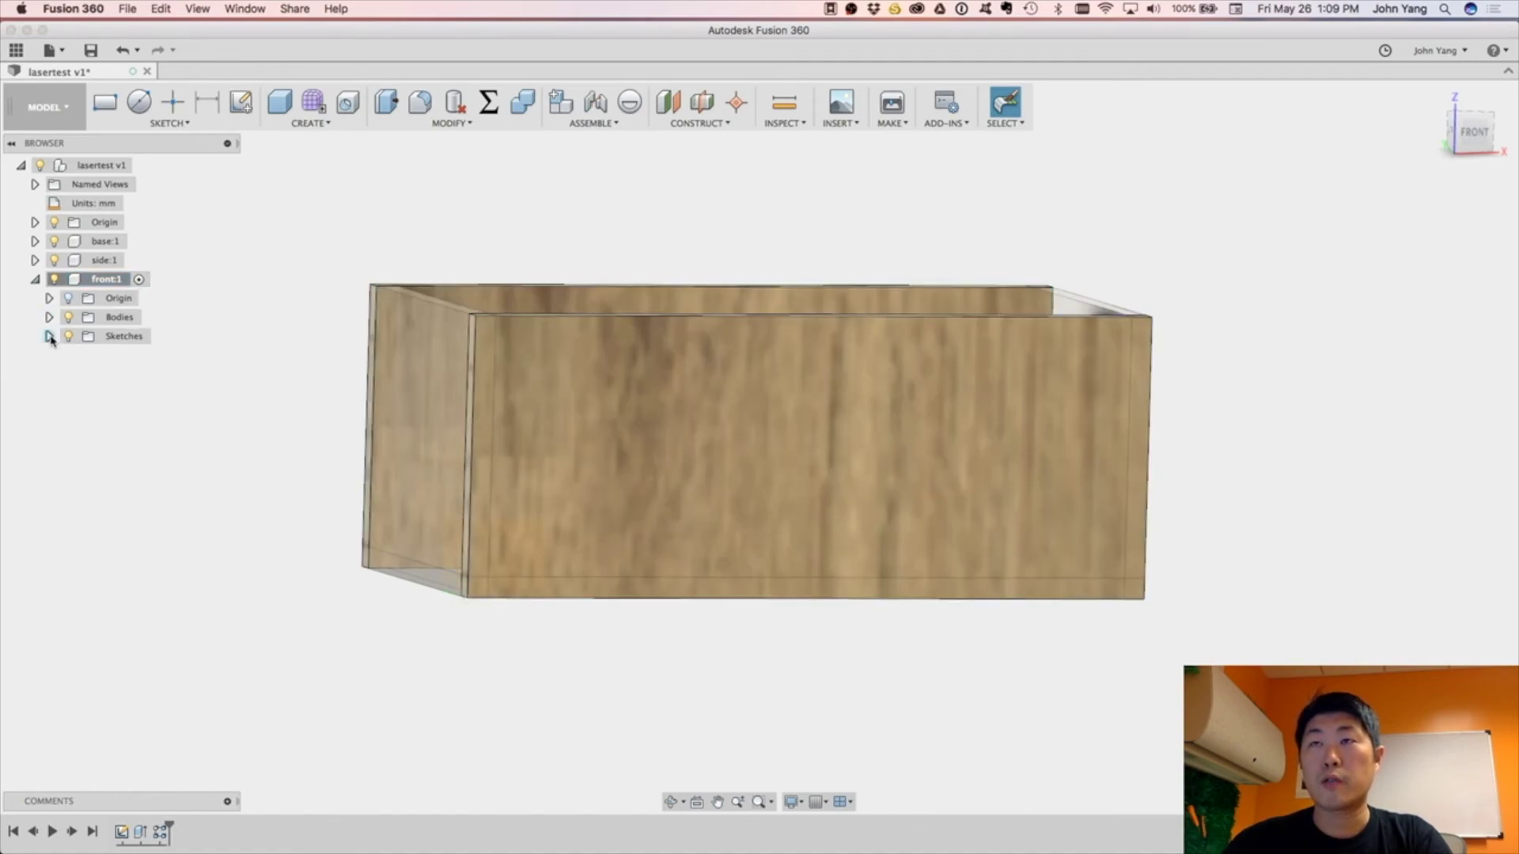
{"action": "left_click", "coordinate": [48, 336]}
{"action": "left_click", "coordinate": [127, 355]}
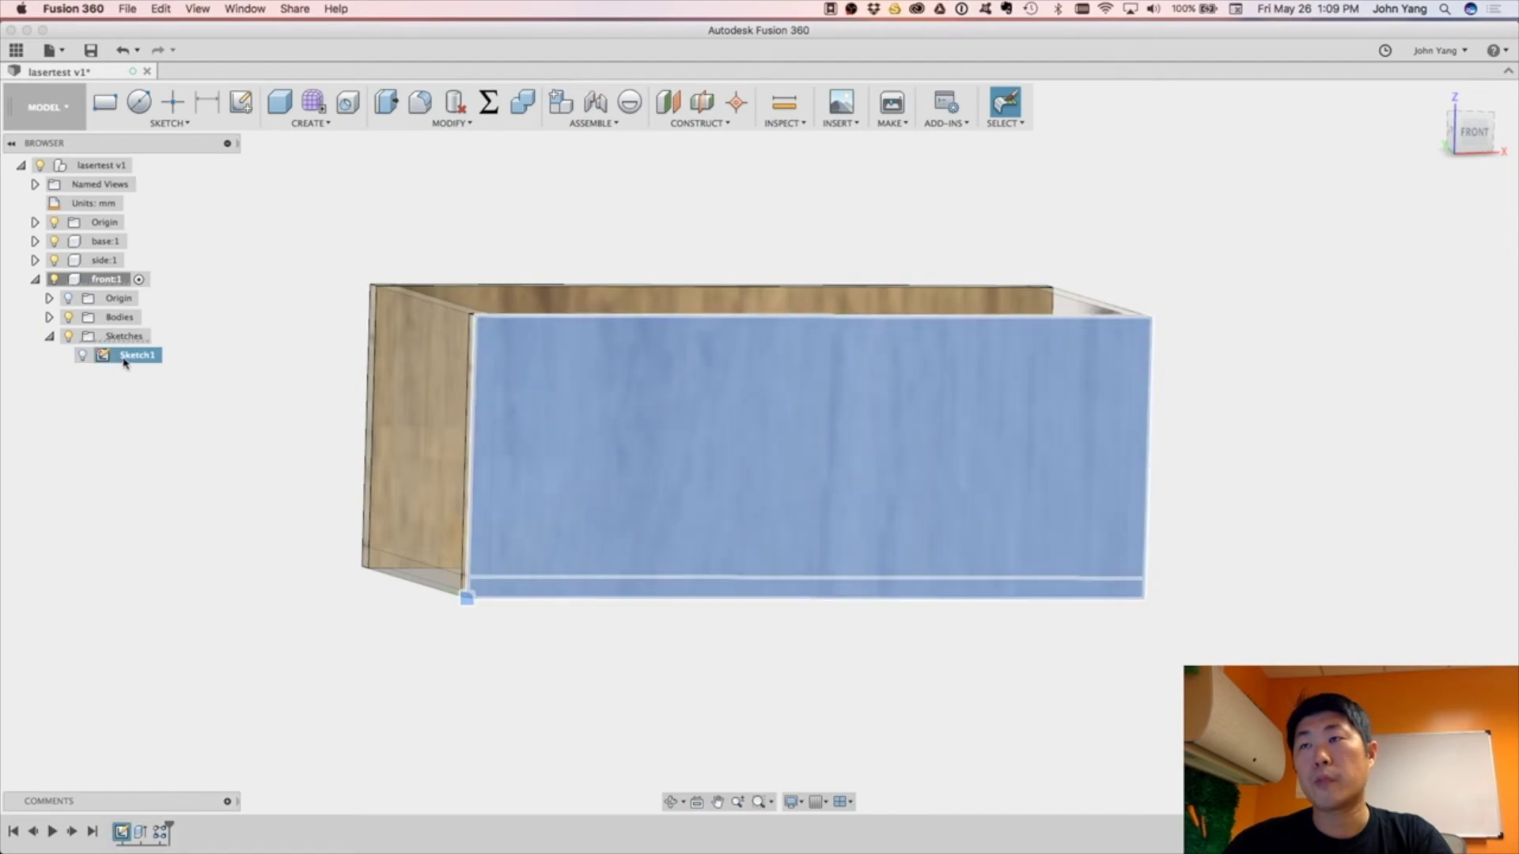
{"action": "right_click", "coordinate": [127, 357]}
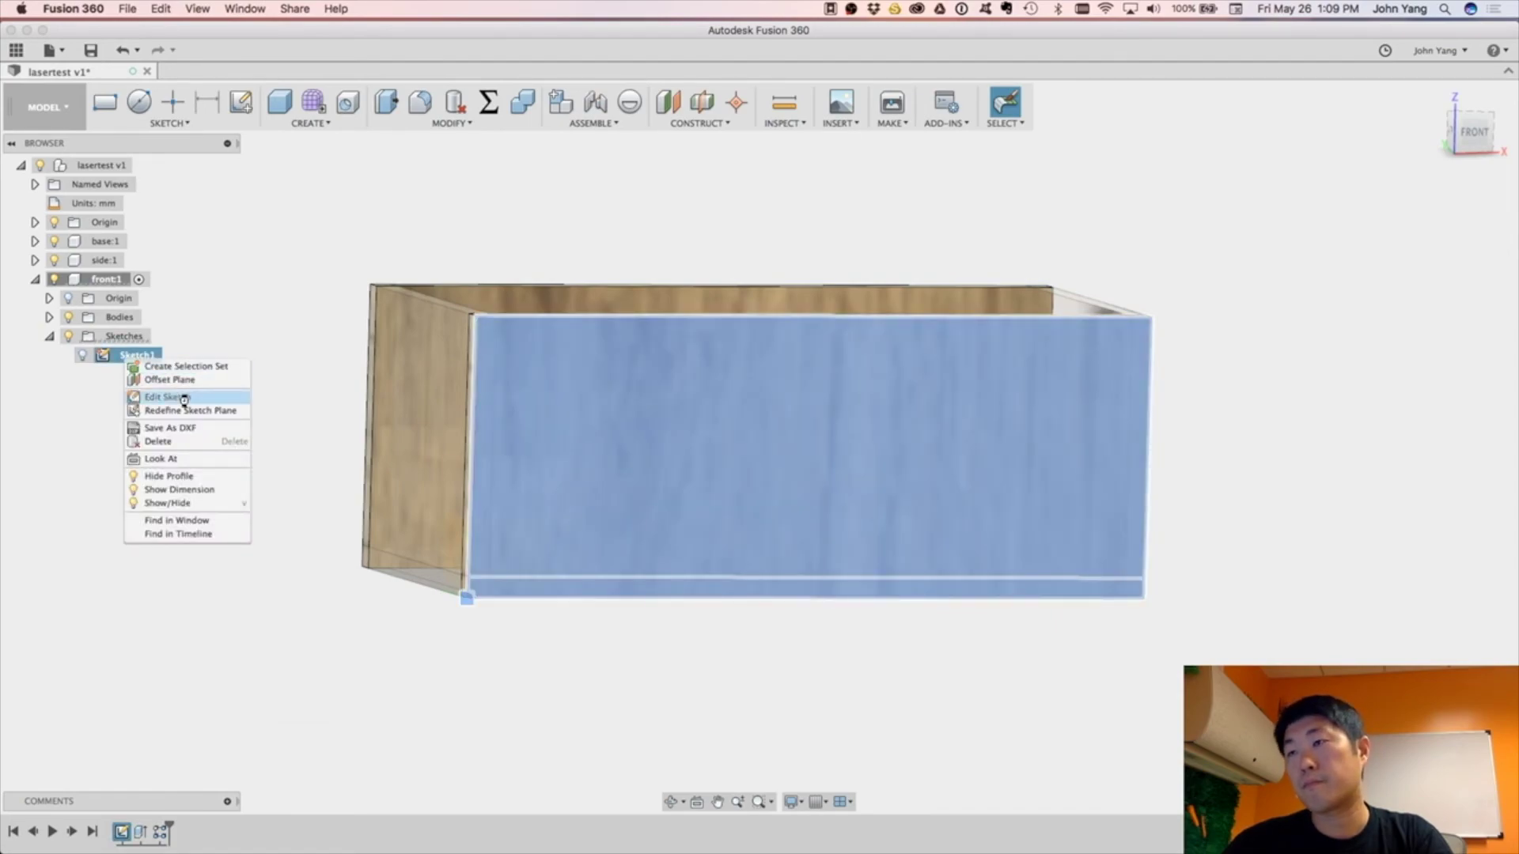
{"action": "left_click", "coordinate": [181, 398]}
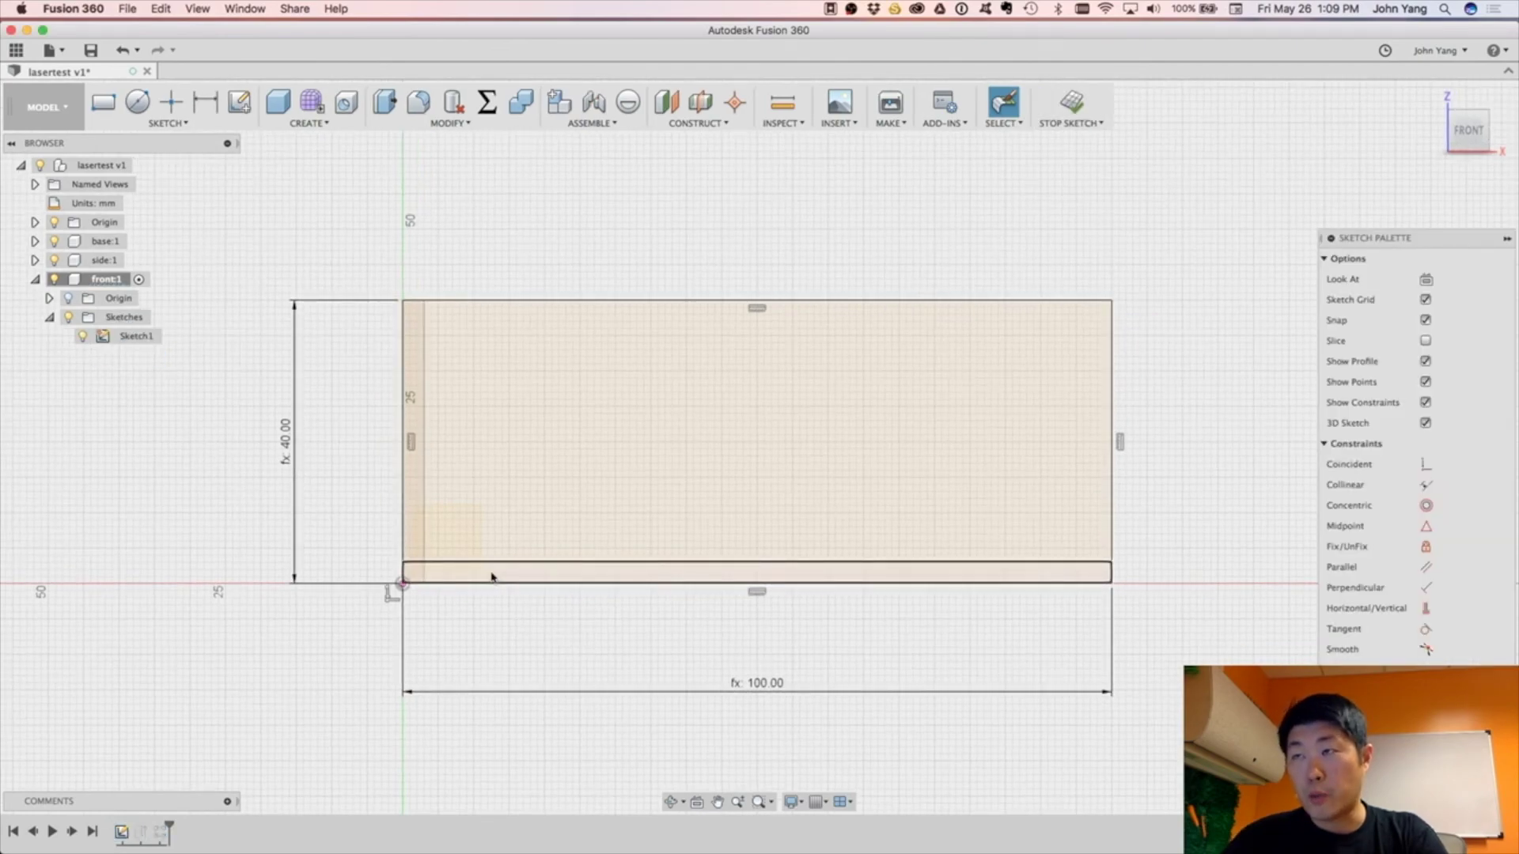
Draw an inner line parallel to the left edge, inset by the thickness parameter.
{"action": "left_click", "coordinate": [463, 471]}
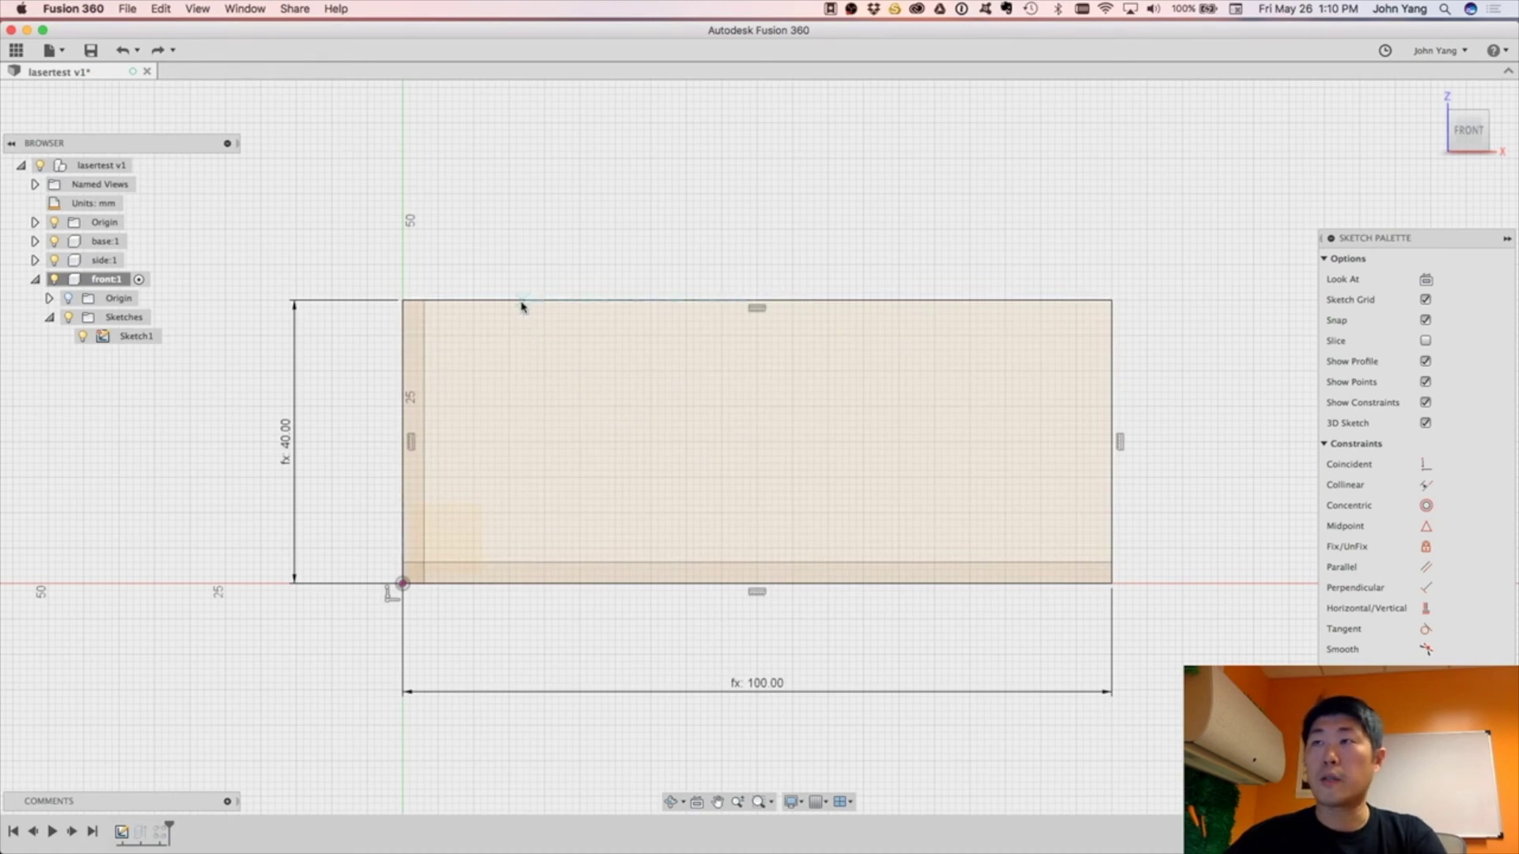
{"action": "left_click", "coordinate": [521, 302]}
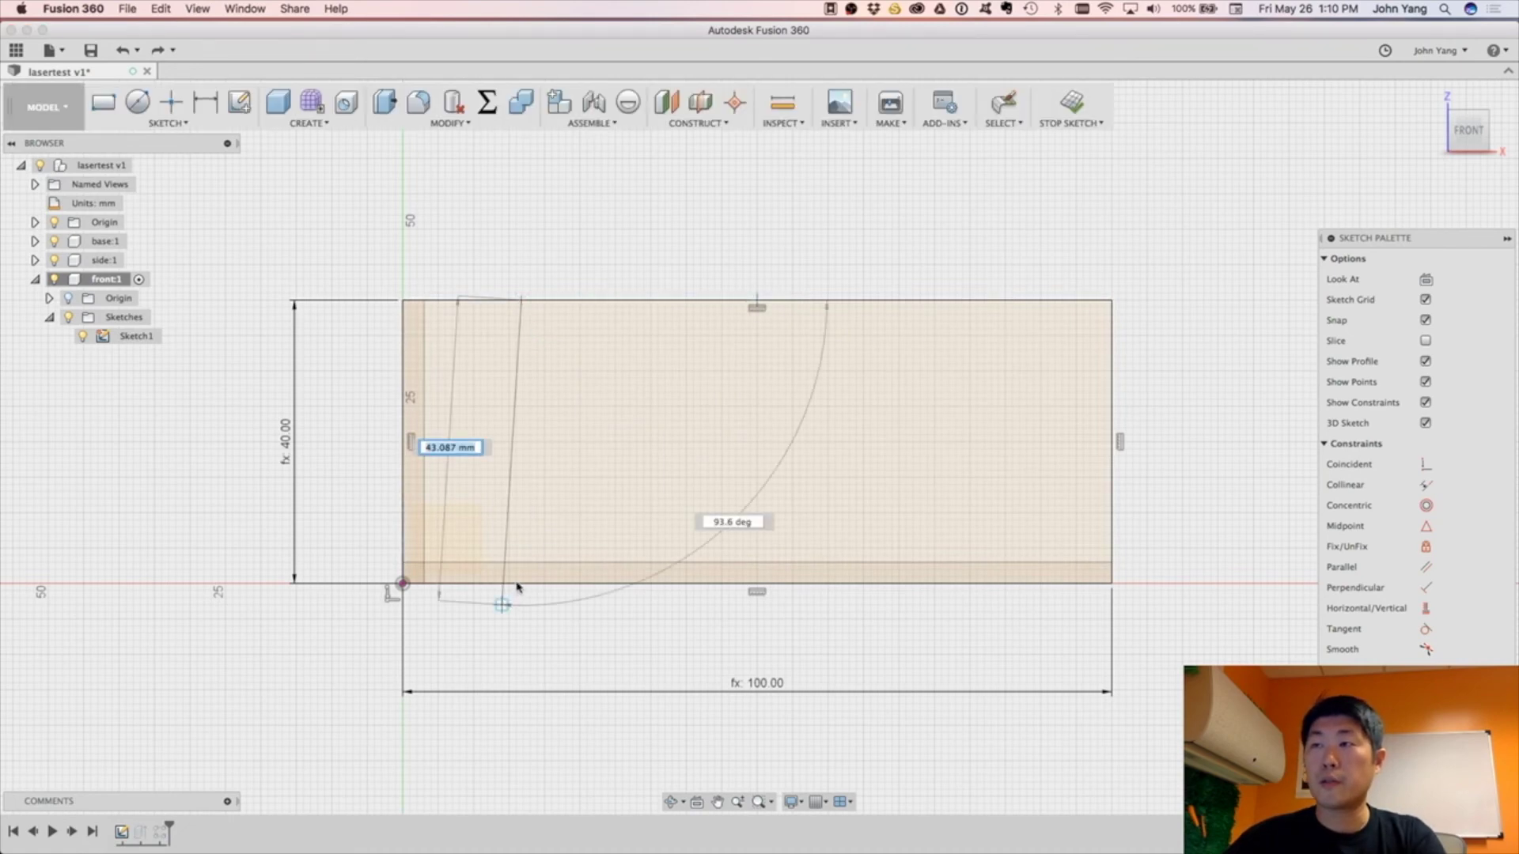
{"action": "left_click", "coordinate": [517, 585]}
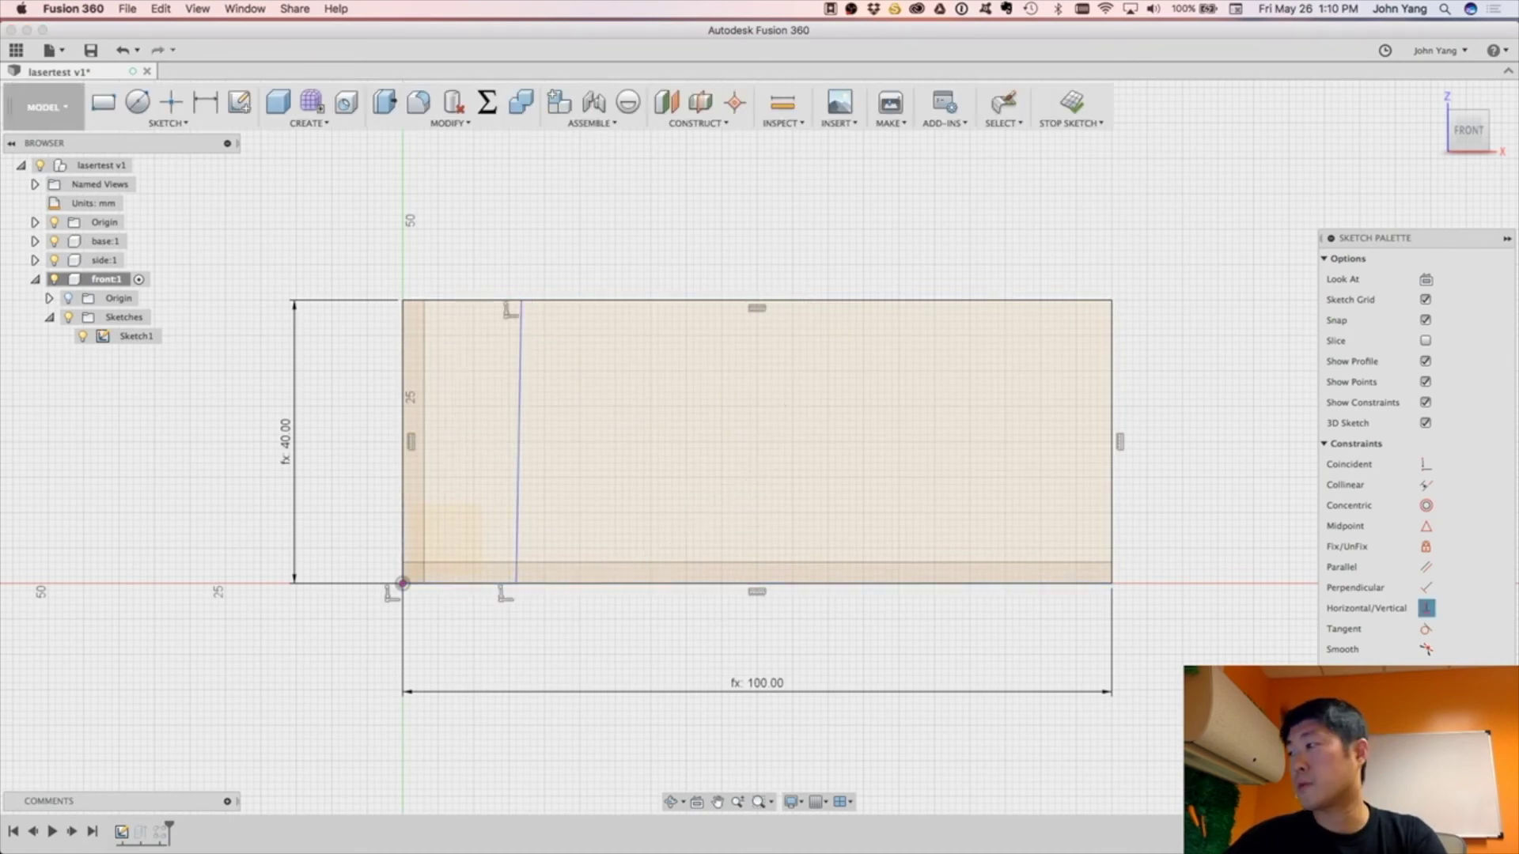
{"action": "left_click", "coordinate": [1425, 567]}
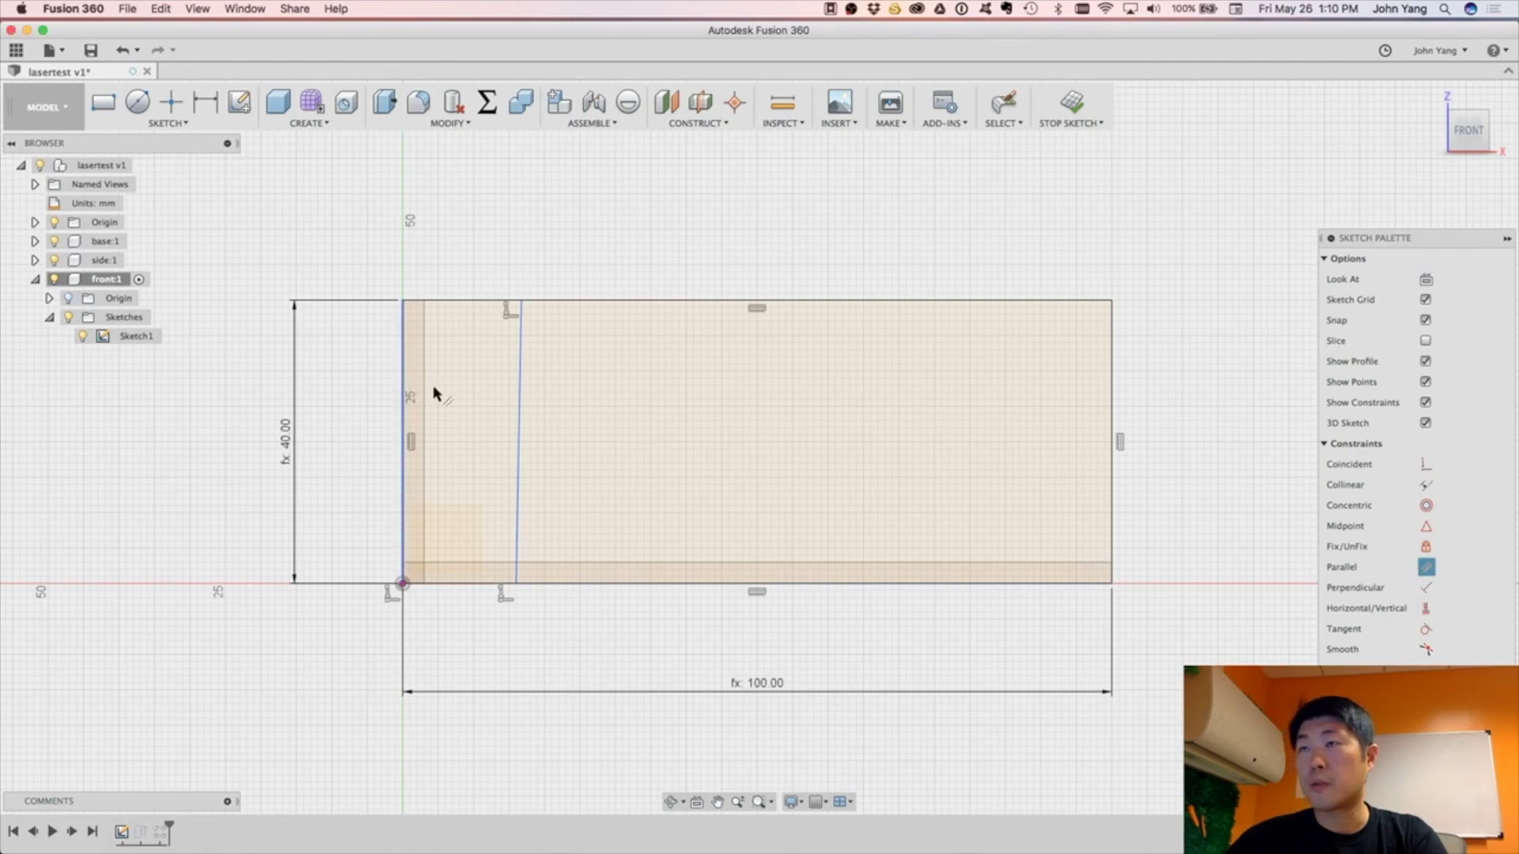
{"action": "left_click", "coordinate": [519, 400]}
{"action": "key", "text": "d"}
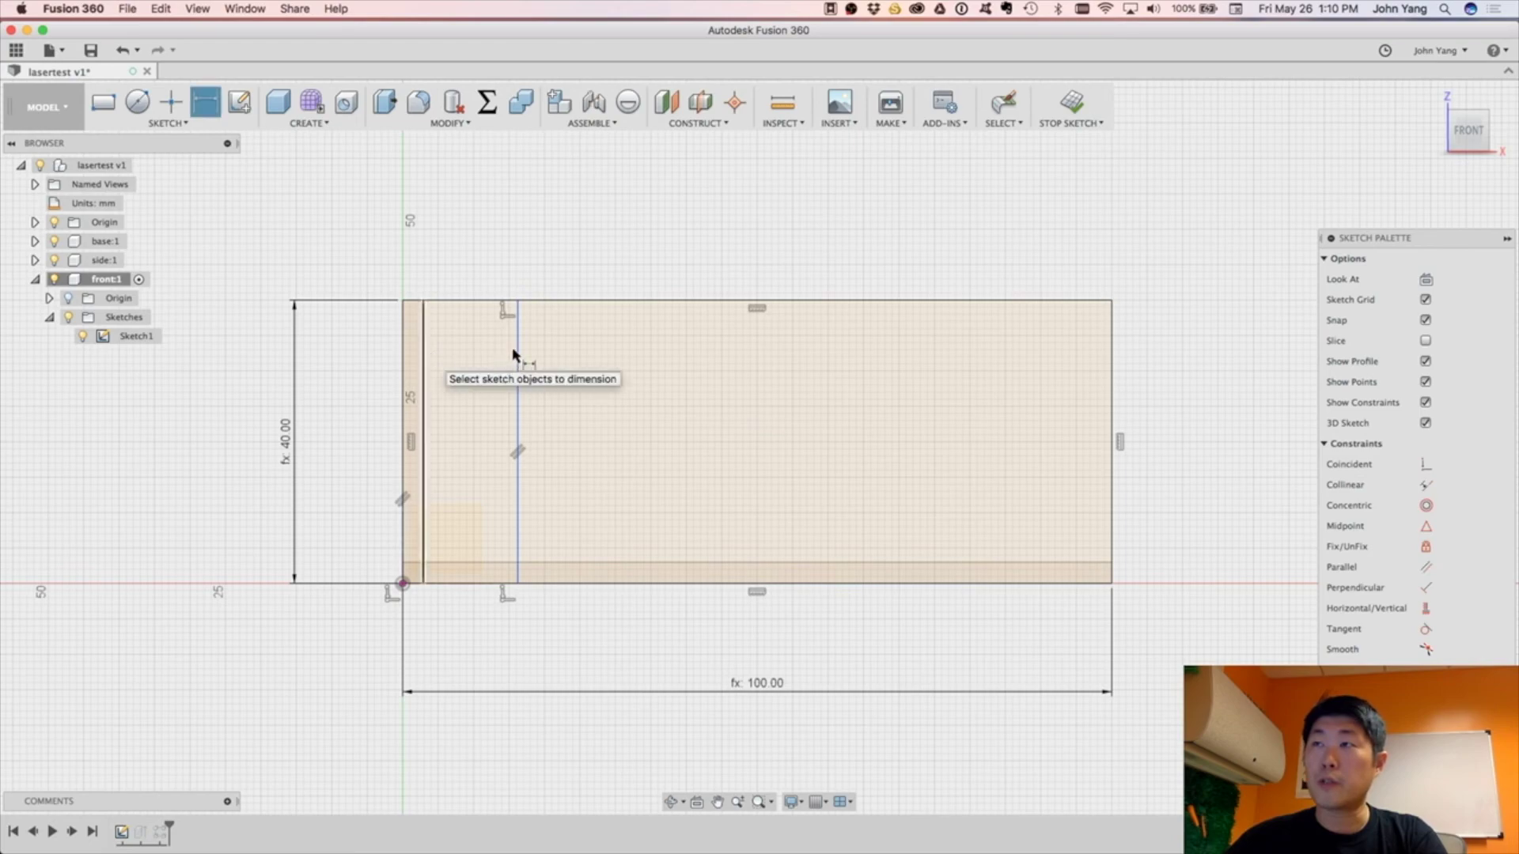
{"action": "left_click", "coordinate": [519, 351]}
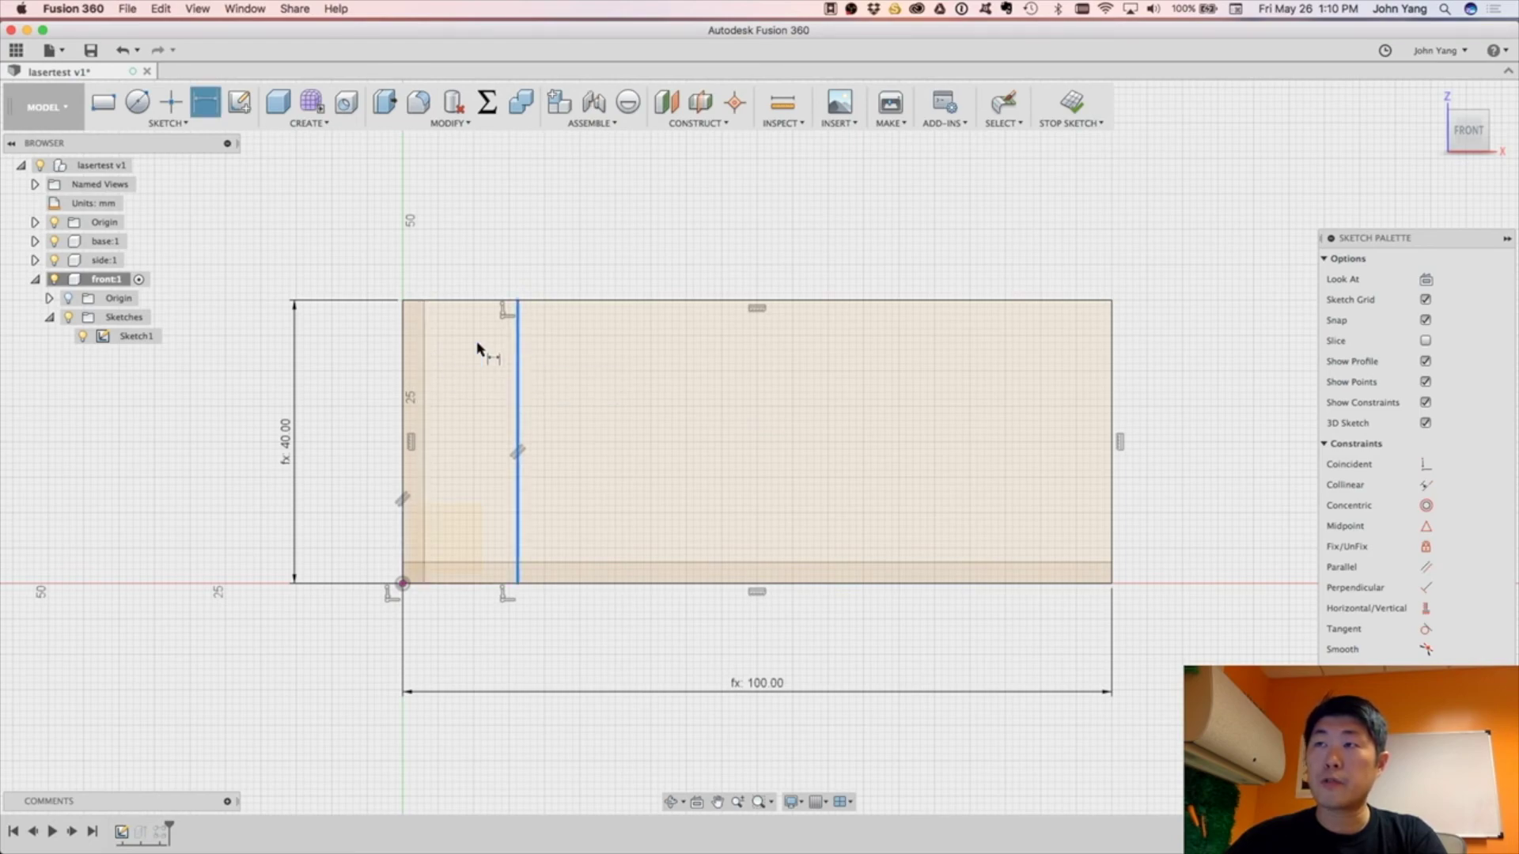
{"action": "left_click", "coordinate": [405, 346]}
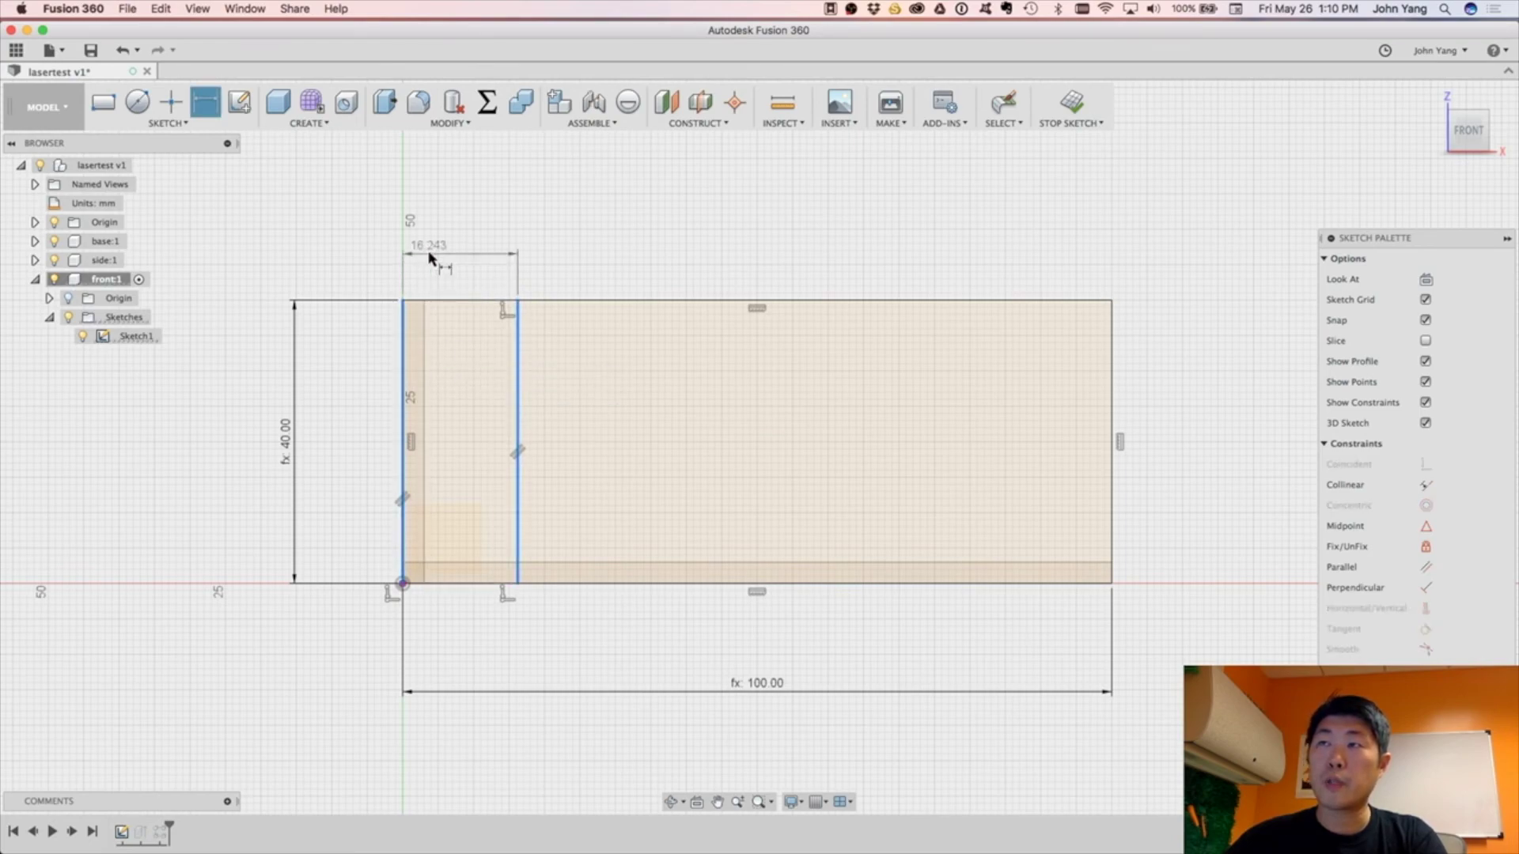
{"action": "left_click", "coordinate": [430, 256]}
{"action": "type", "text": "thickness"}
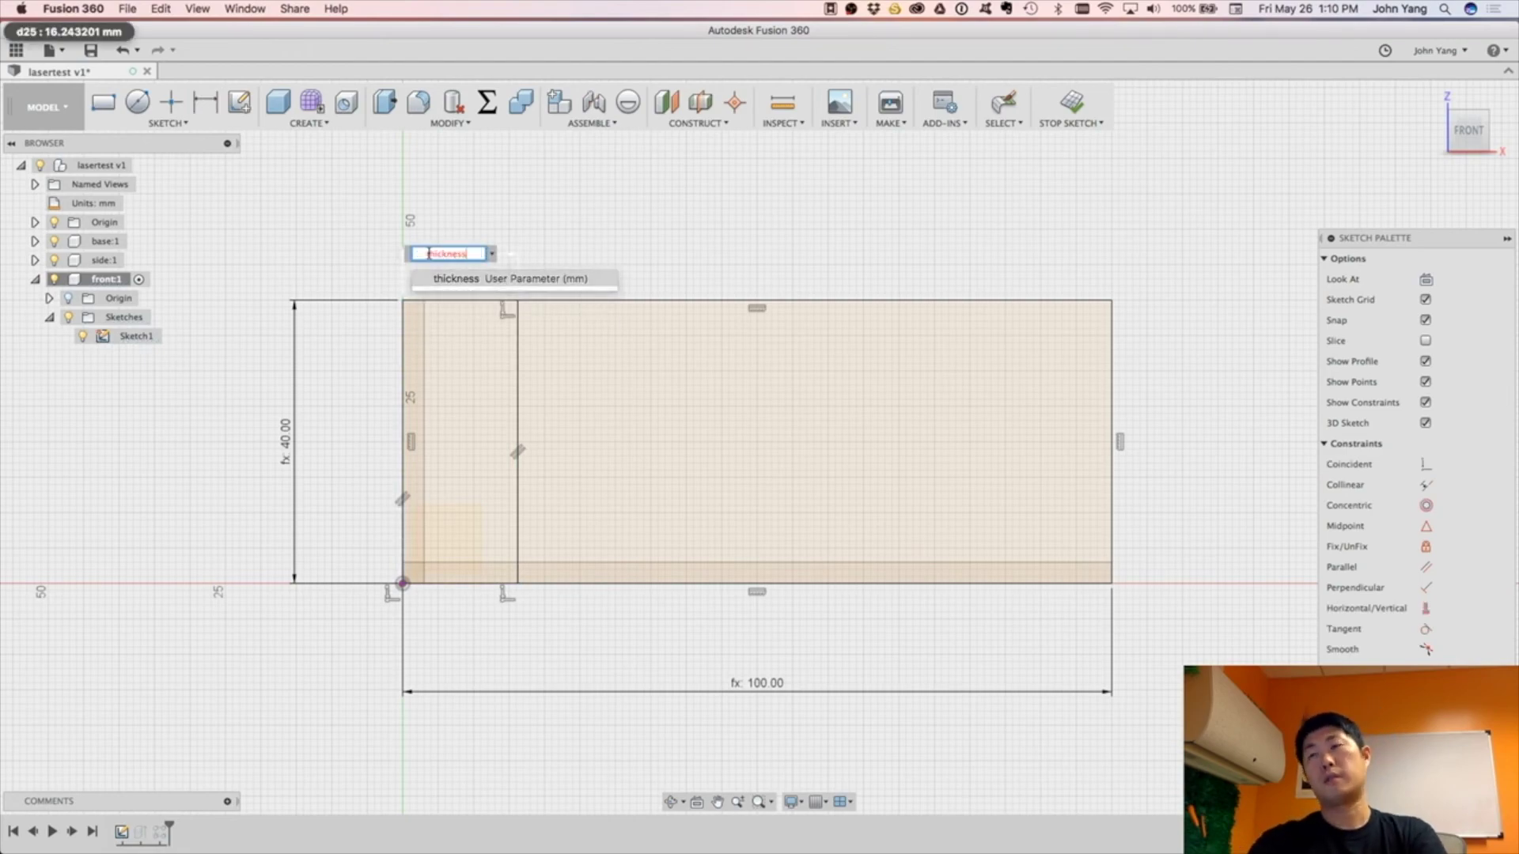
{"action": "key", "text": "Return"}
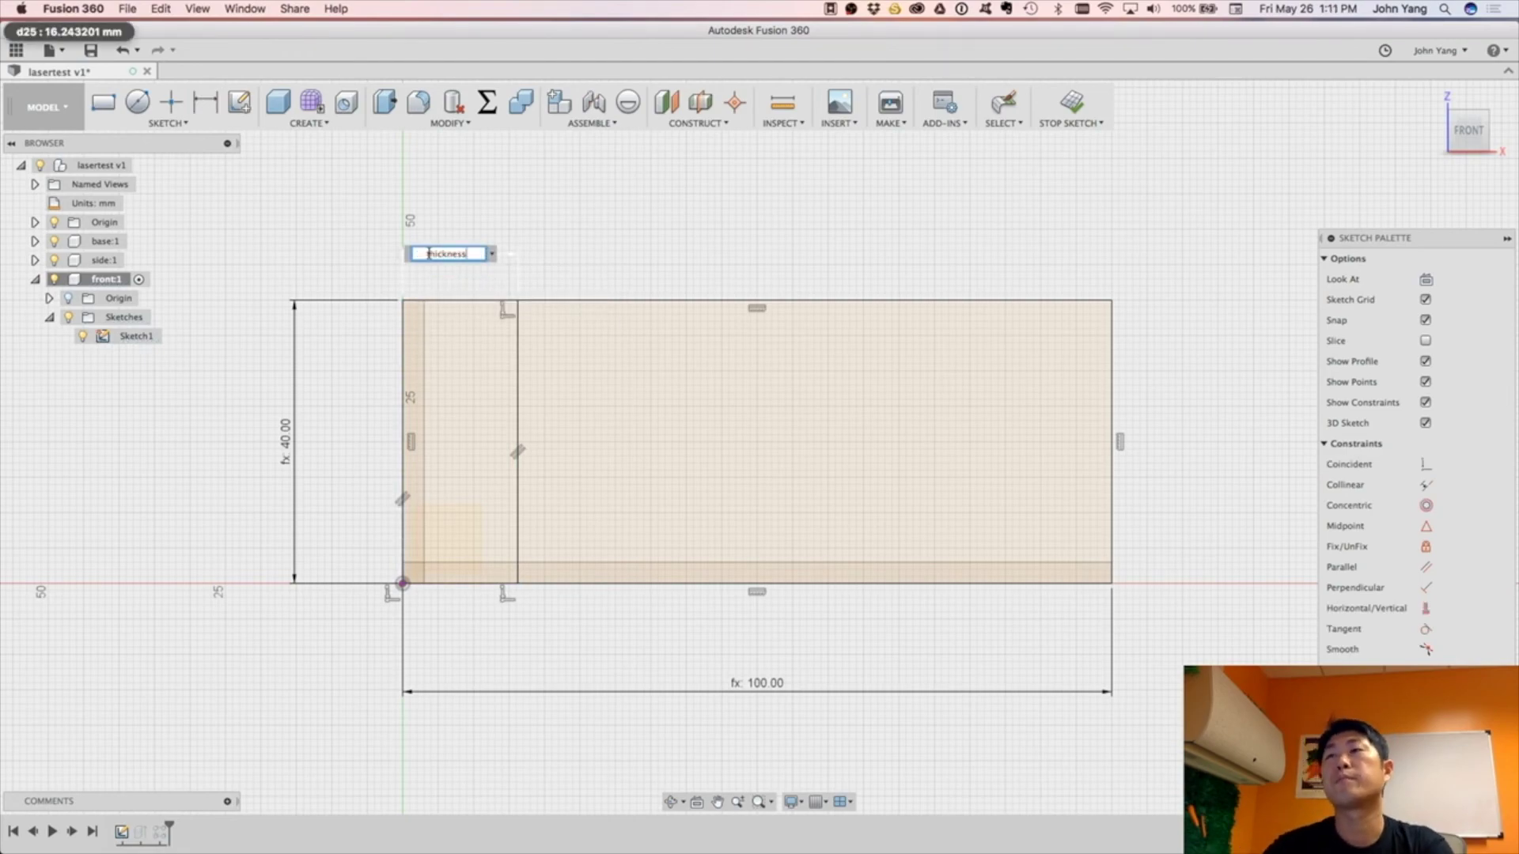
{"action": "key", "text": "Return"}
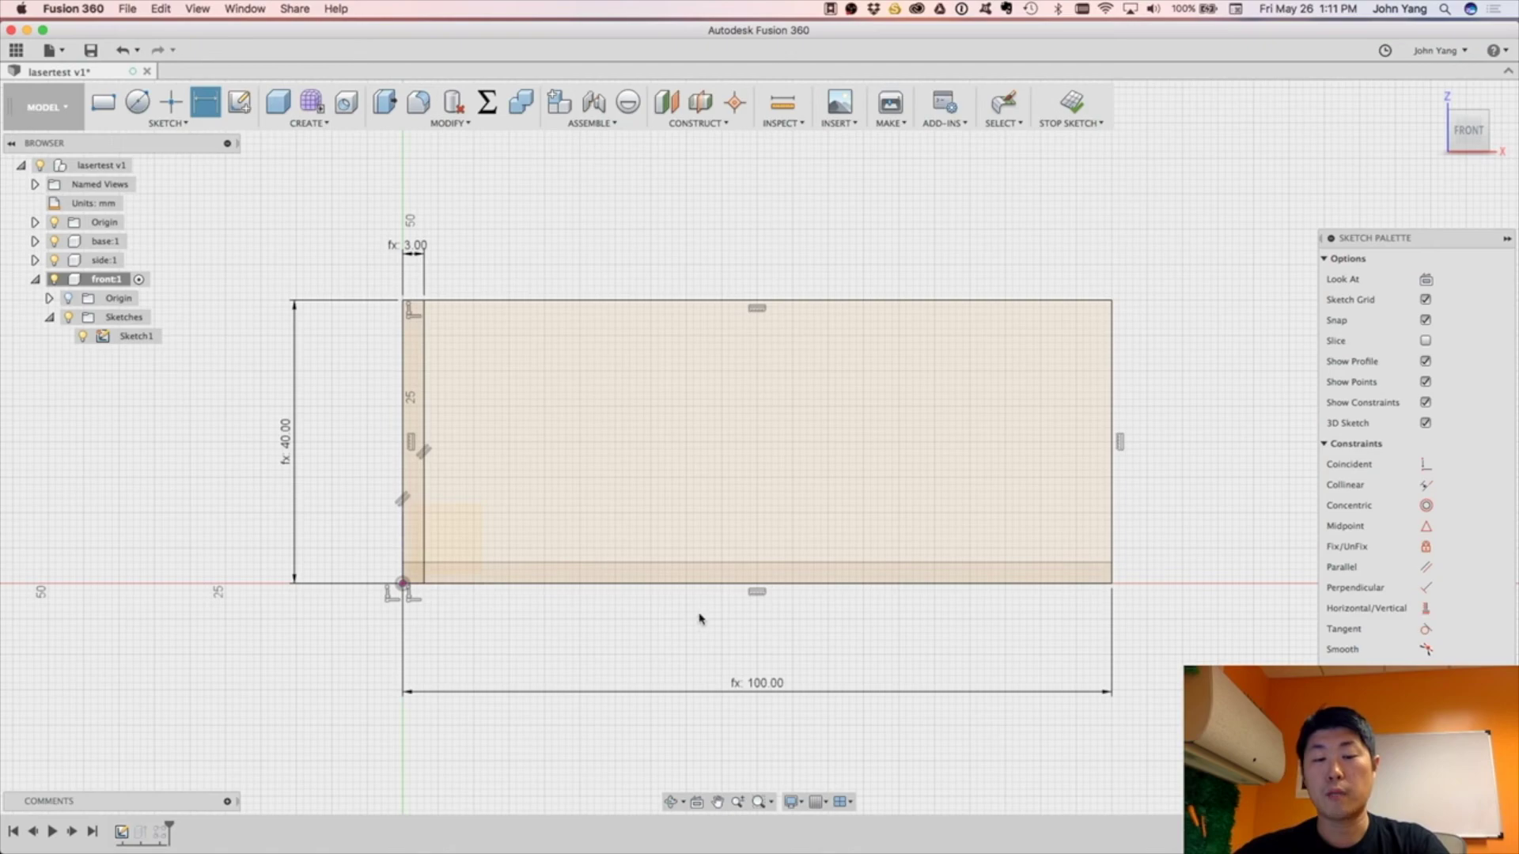
Add an inner line parallel to the right edge, 3 mm in from it.
{"action": "key", "text": "Escape"}
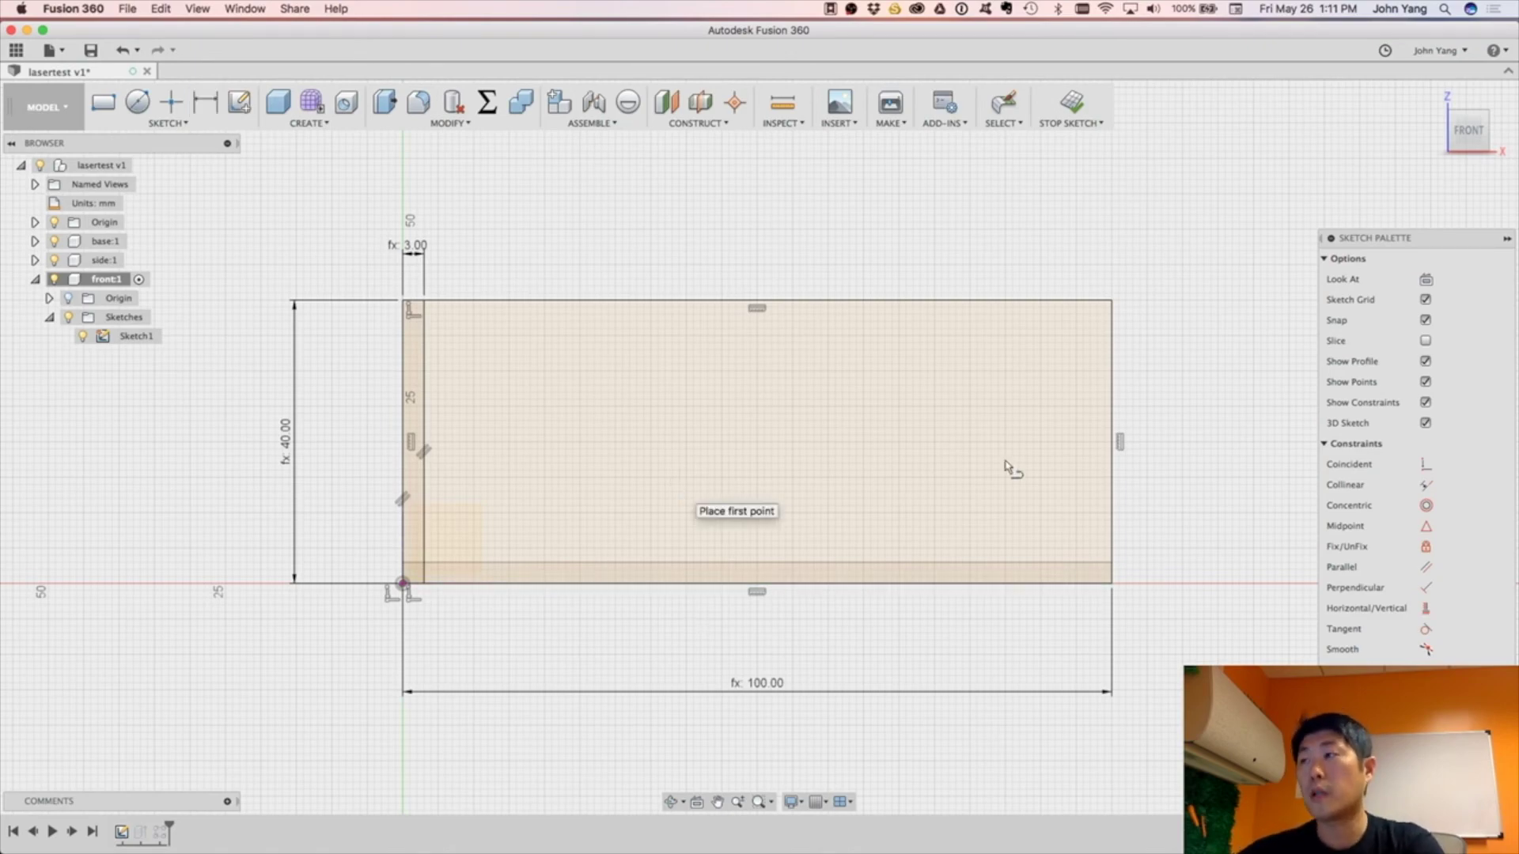
{"action": "left_click", "coordinate": [1044, 301]}
{"action": "left_click", "coordinate": [1041, 583]}
{"action": "key", "text": "Escape"}
{"action": "left_click", "coordinate": [1048, 479]}
{"action": "key", "text": "d"}
{"action": "left_click", "coordinate": [1044, 400]}
{"action": "left_click", "coordinate": [1112, 372]}
{"action": "left_click", "coordinate": [1101, 238]}
{"action": "type", "text": "3"}
{"action": "key", "text": "Return"}
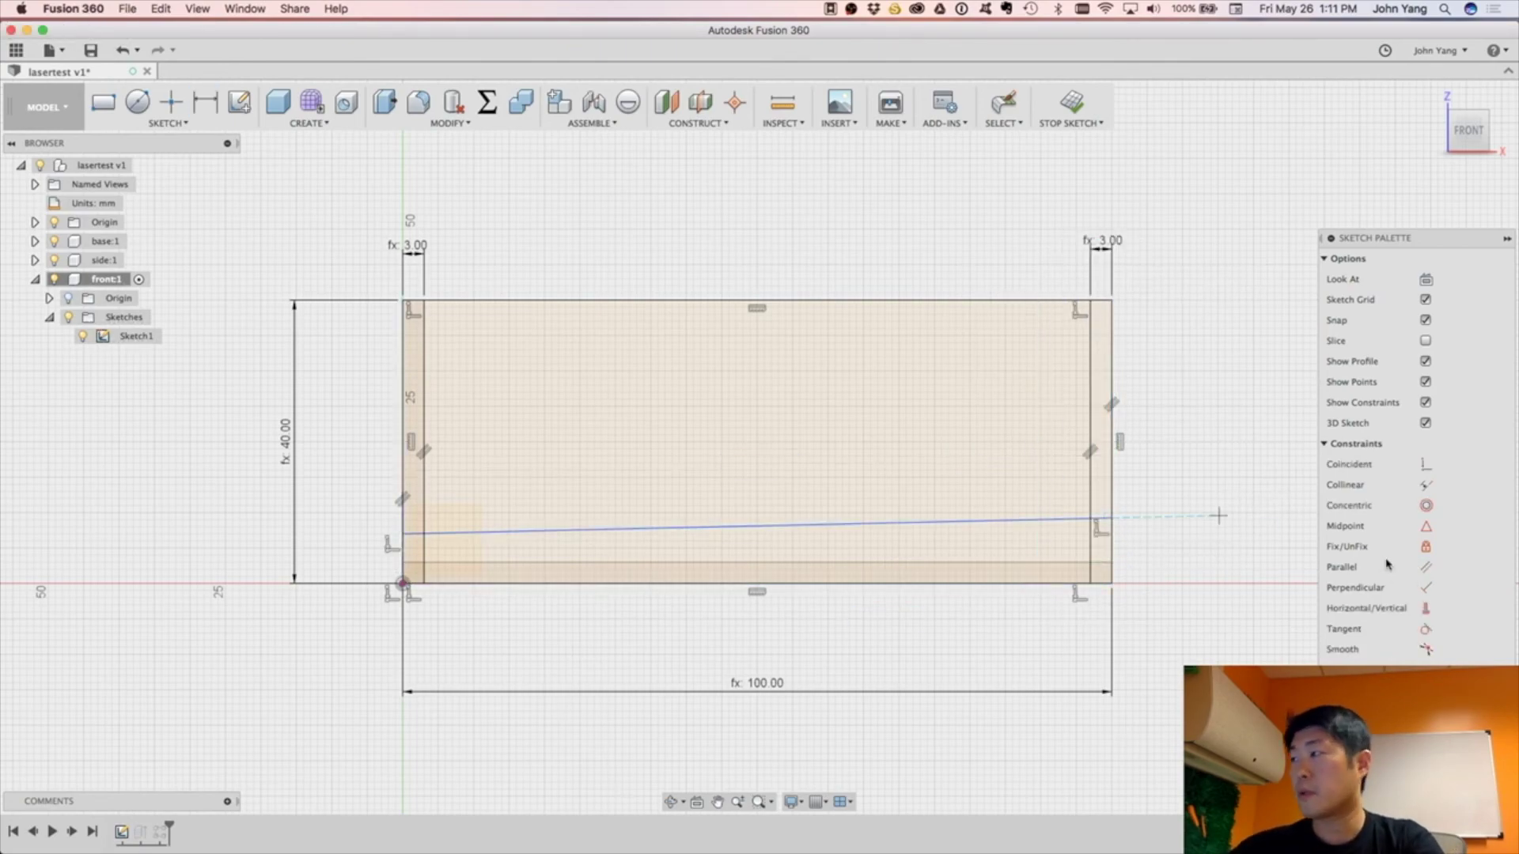
Add an inner line parallel to the bottom edge, 3 mm above it.
{"action": "left_click", "coordinate": [1426, 567]}
{"action": "left_click", "coordinate": [791, 554]}
{"action": "left_click", "coordinate": [1010, 583]}
{"action": "key", "text": "d"}
{"action": "left_click", "coordinate": [871, 529]}
{"action": "left_click", "coordinate": [1029, 583]}
{"action": "left_click", "coordinate": [1157, 559]}
{"action": "type", "text": "3"}
{"action": "key", "text": "Return"}
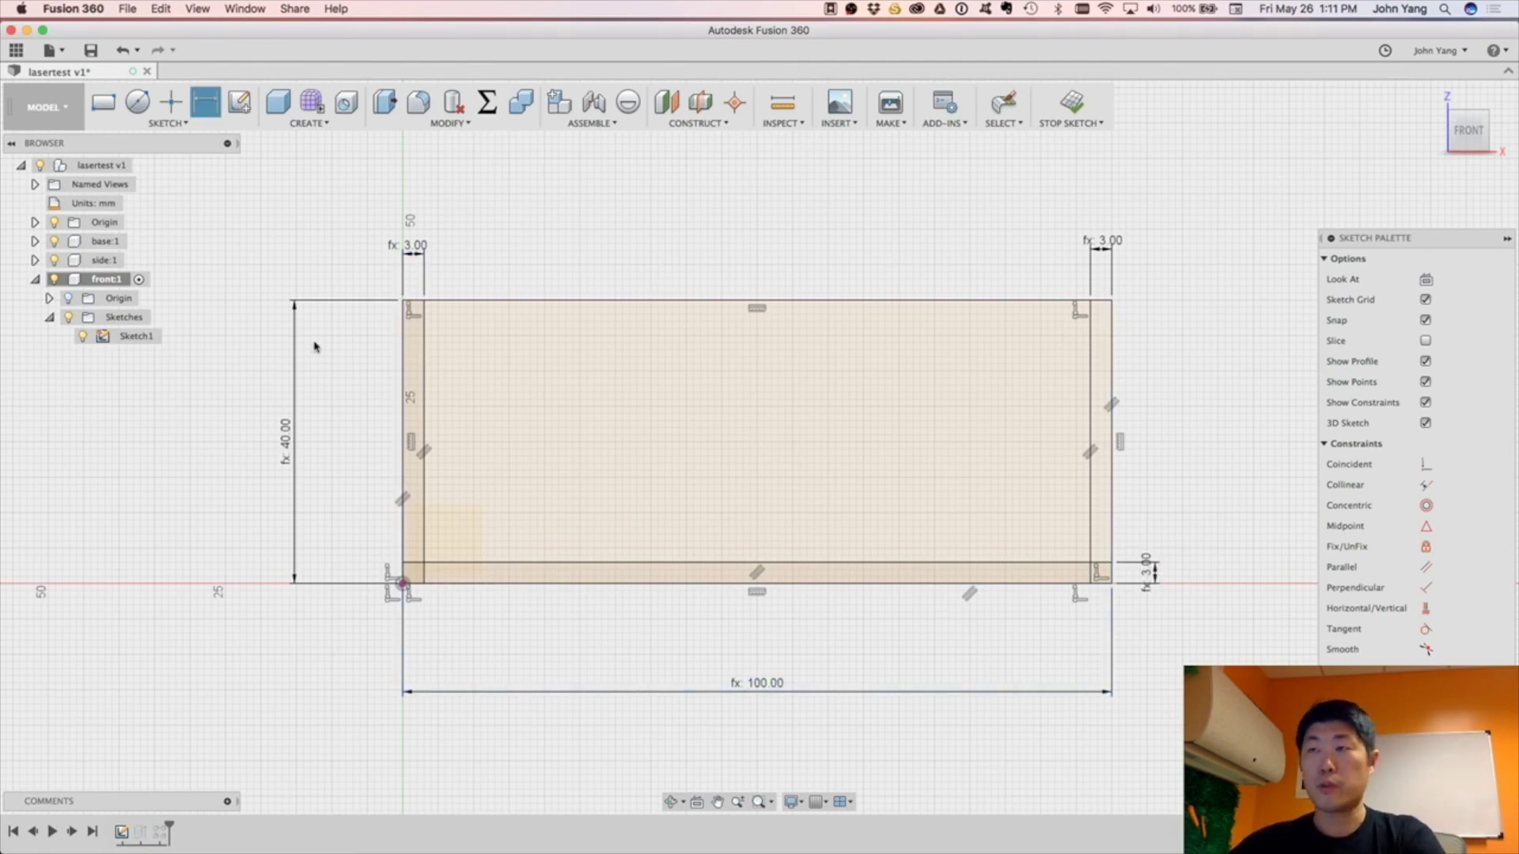
Draw a short lower-left line and dimension it height/6 (6.667 mm) above the bottom edge.
{"action": "key", "text": "l"}
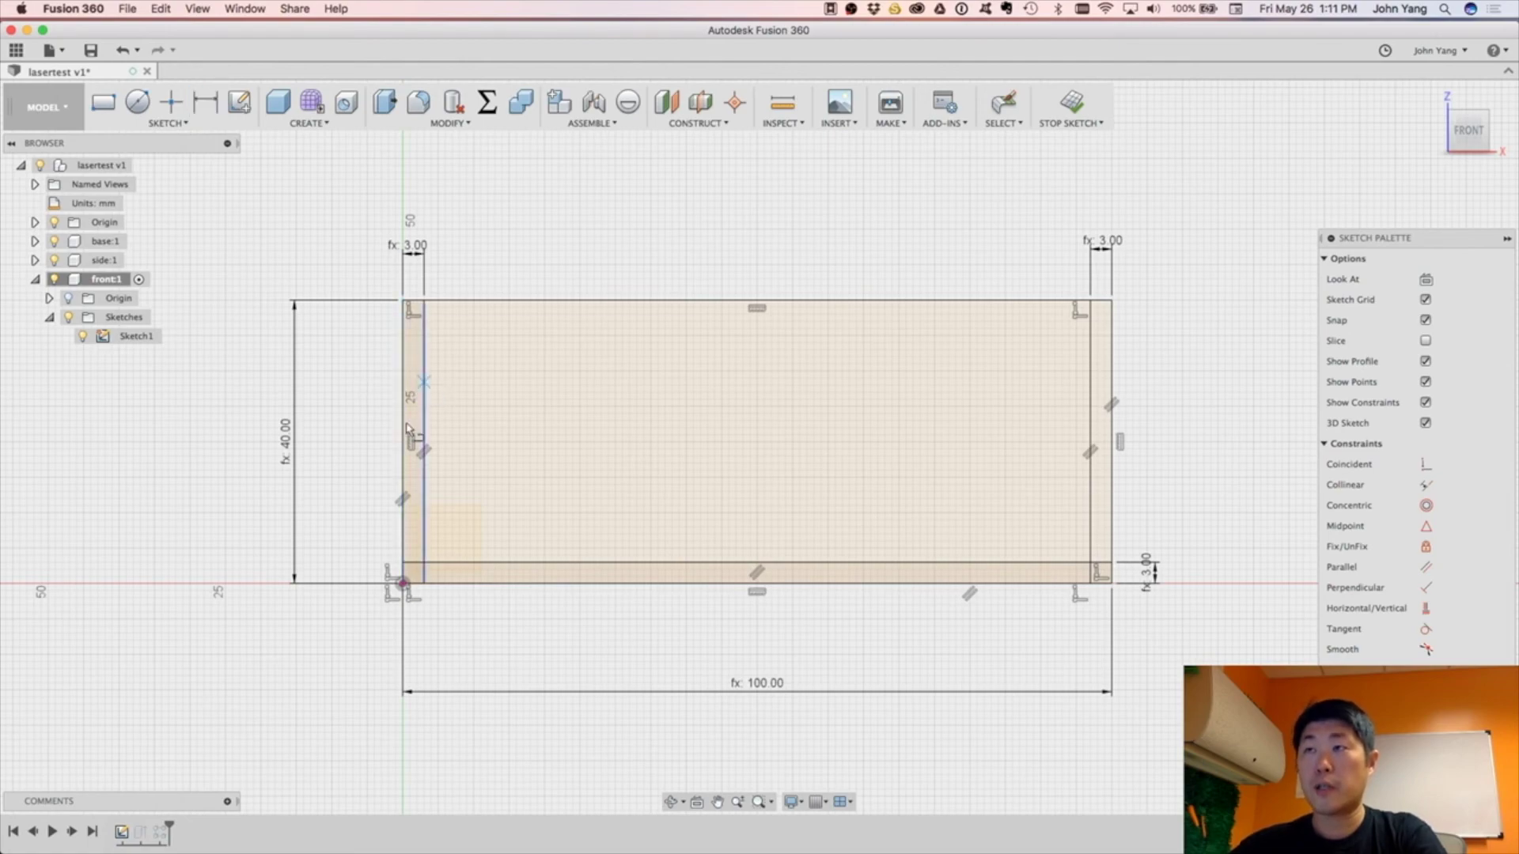
{"action": "left_click", "coordinate": [409, 440]}
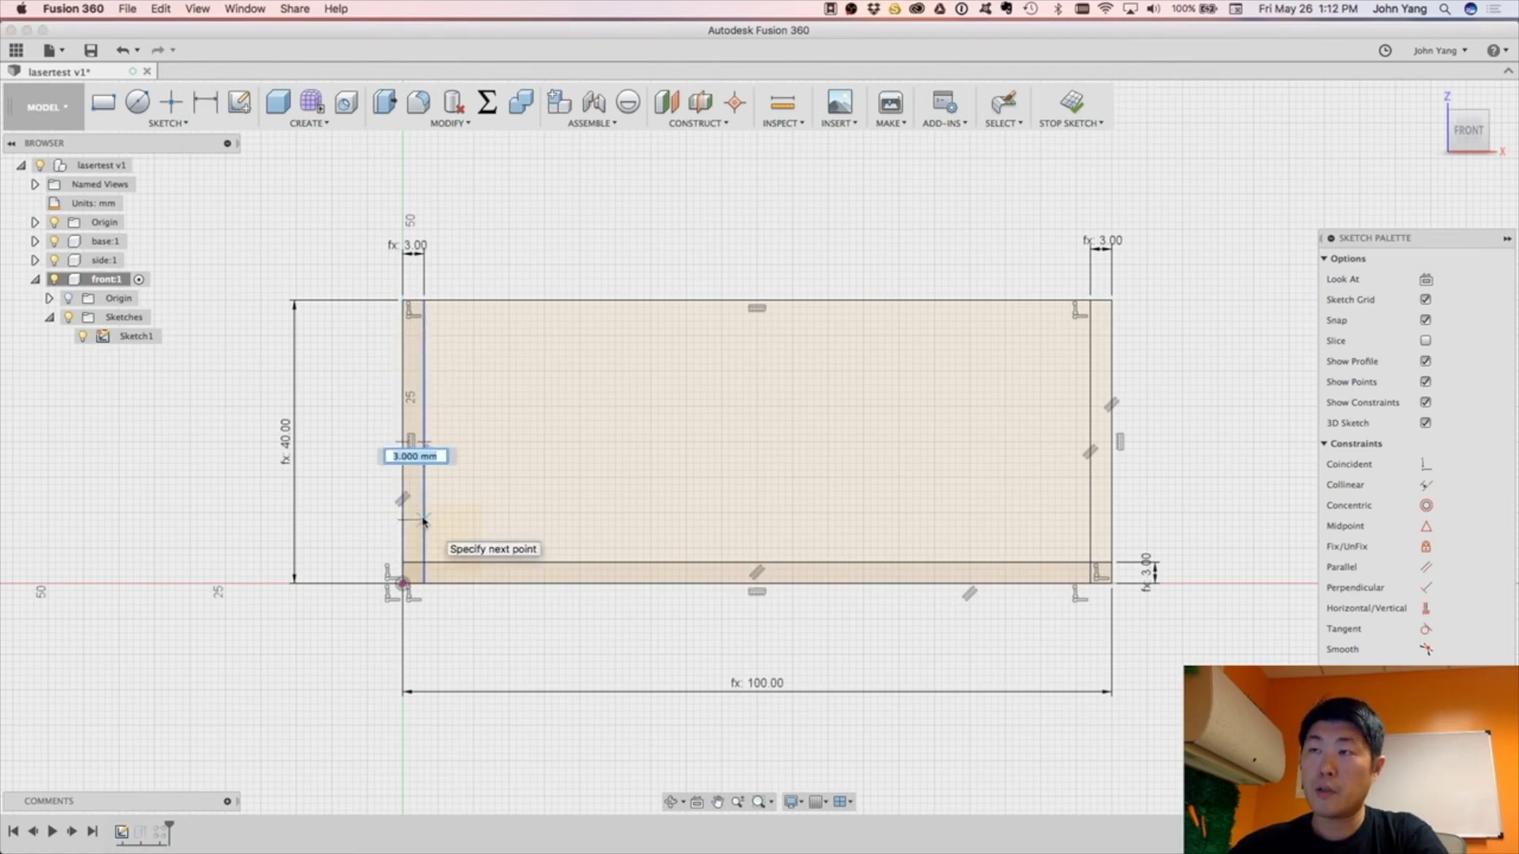
{"action": "left_click", "coordinate": [415, 521]}
{"action": "key", "text": "Escape"}
{"action": "key", "text": "d"}
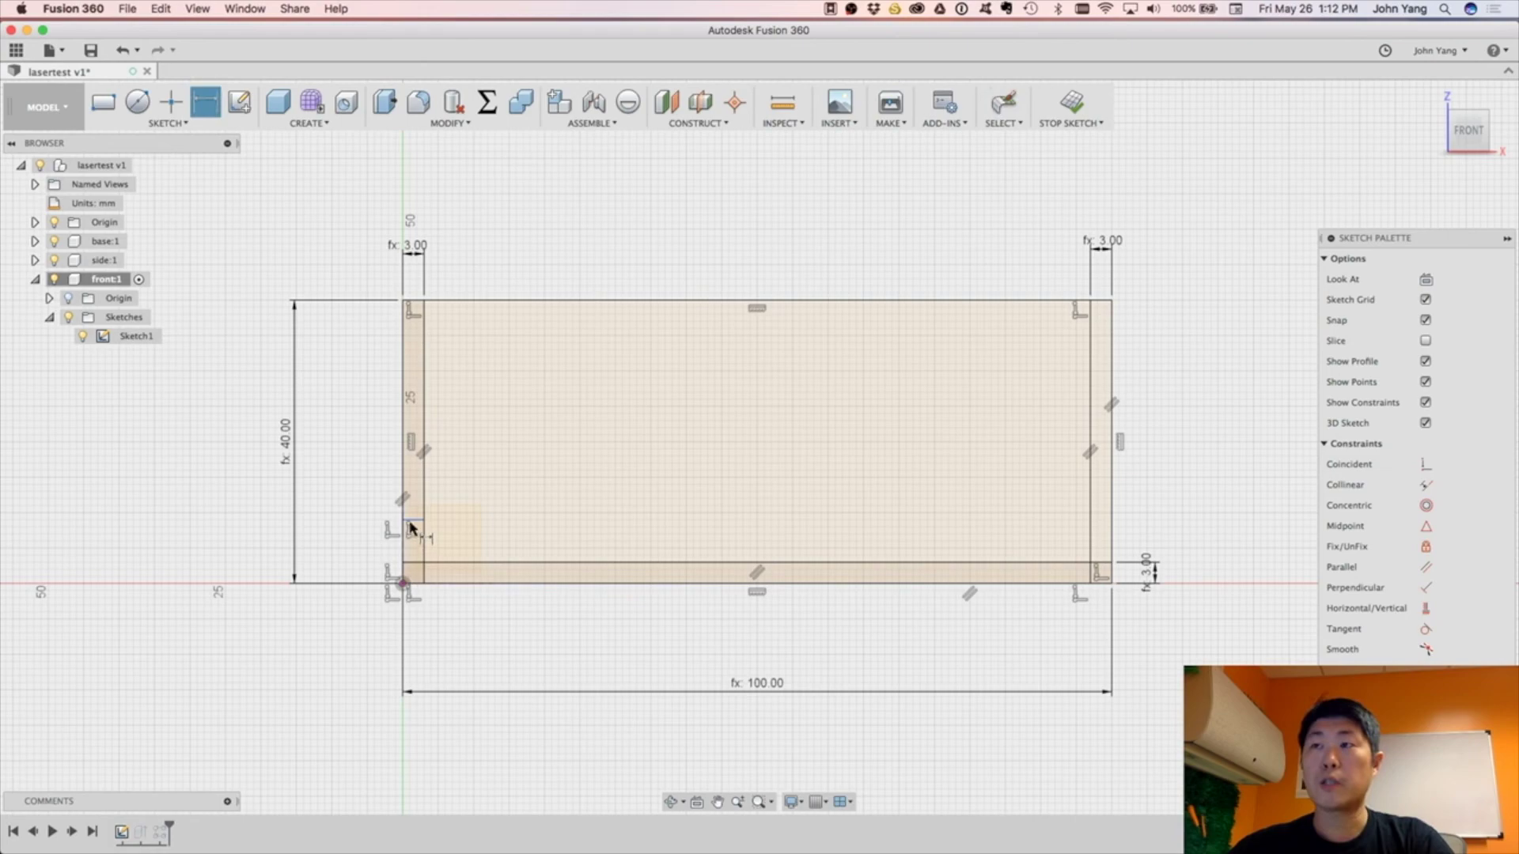
{"action": "left_click", "coordinate": [412, 522]}
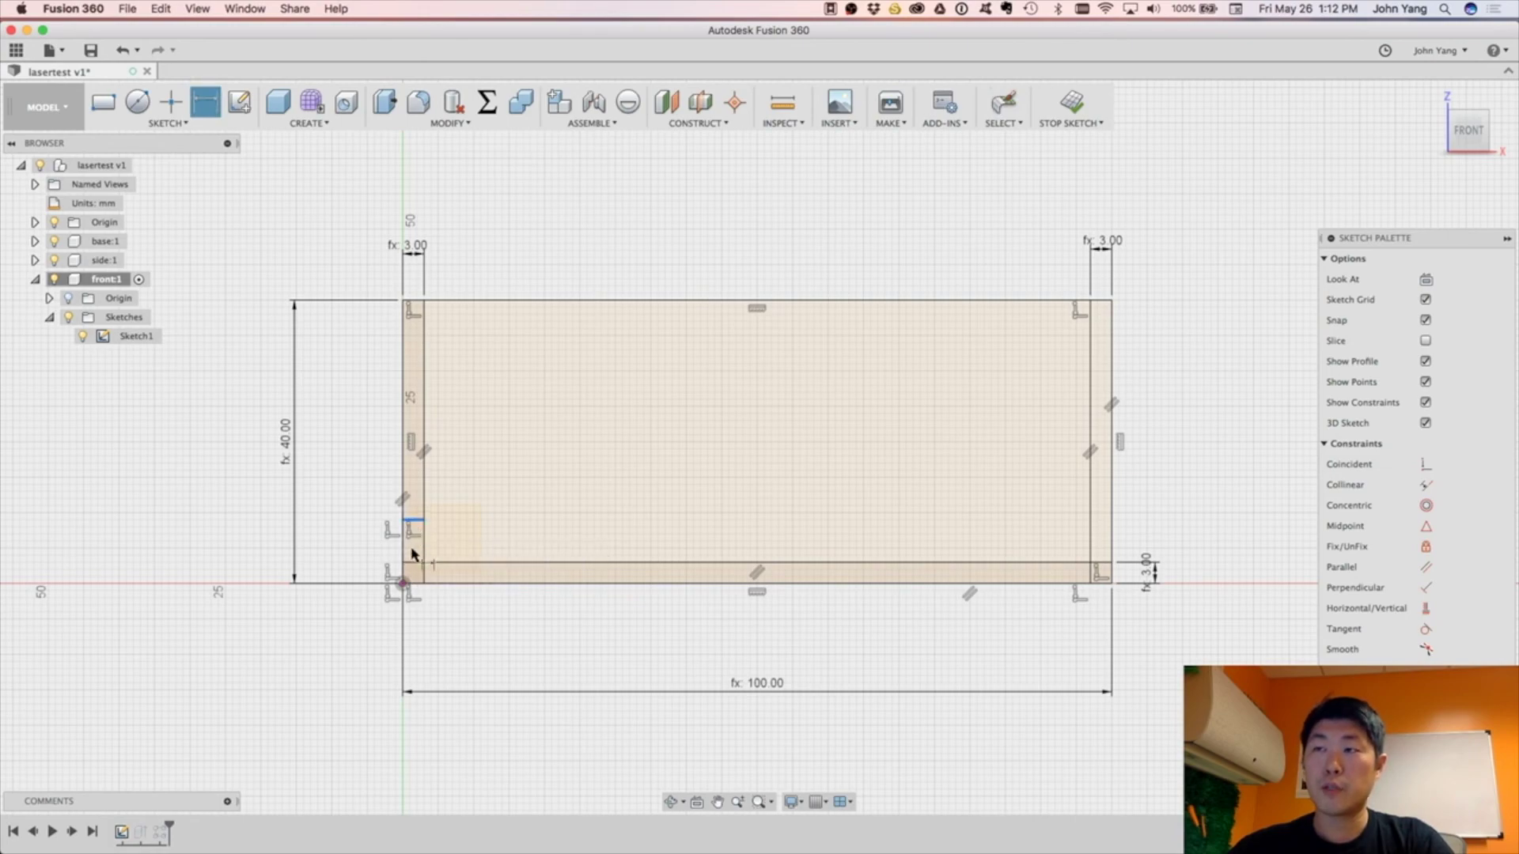
{"action": "left_click", "coordinate": [406, 583]}
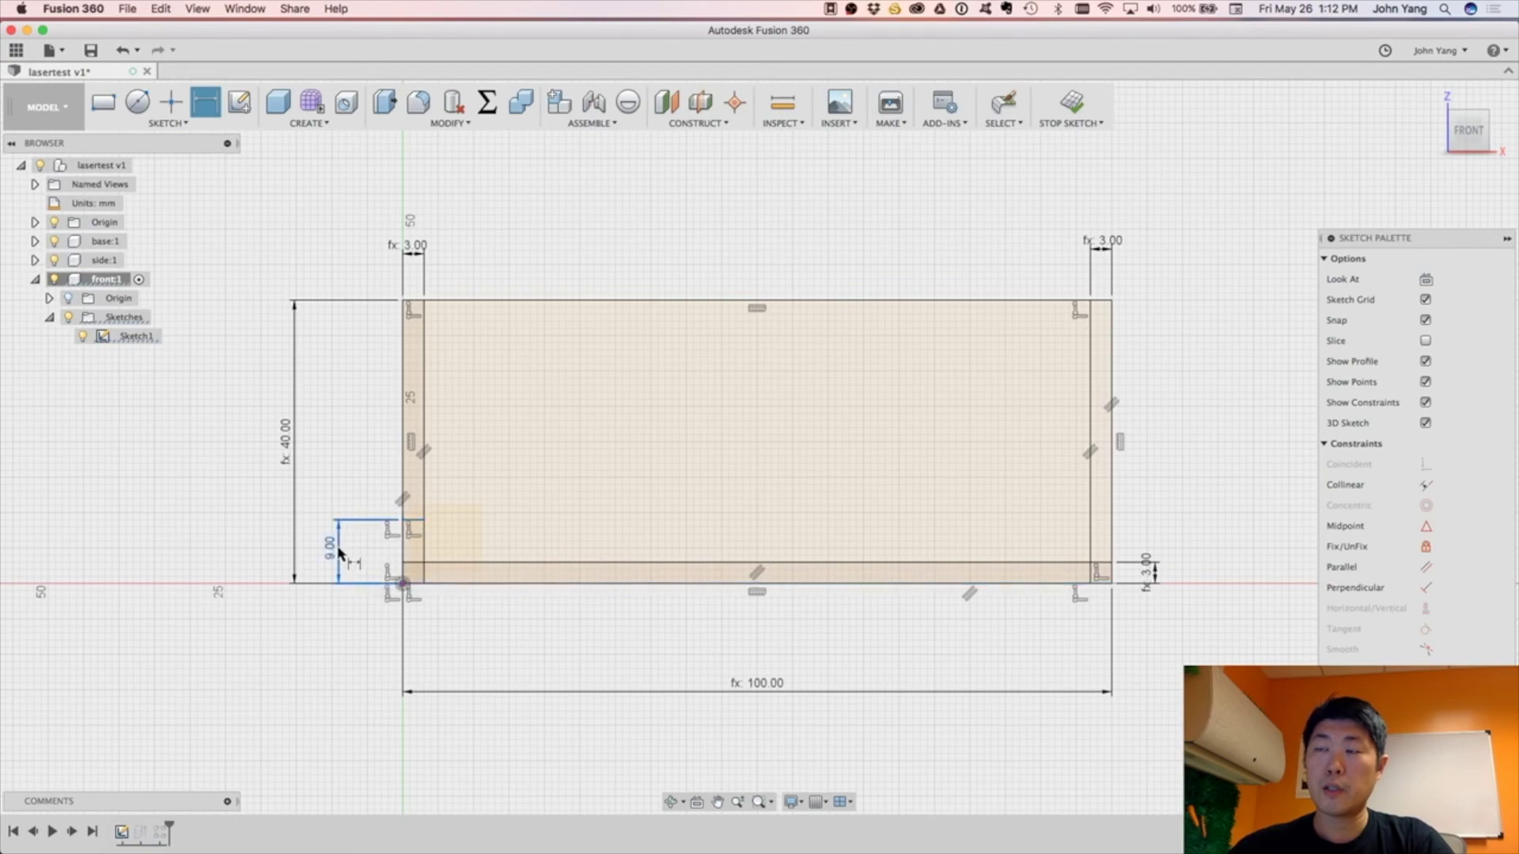
{"action": "left_click", "coordinate": [338, 550]}
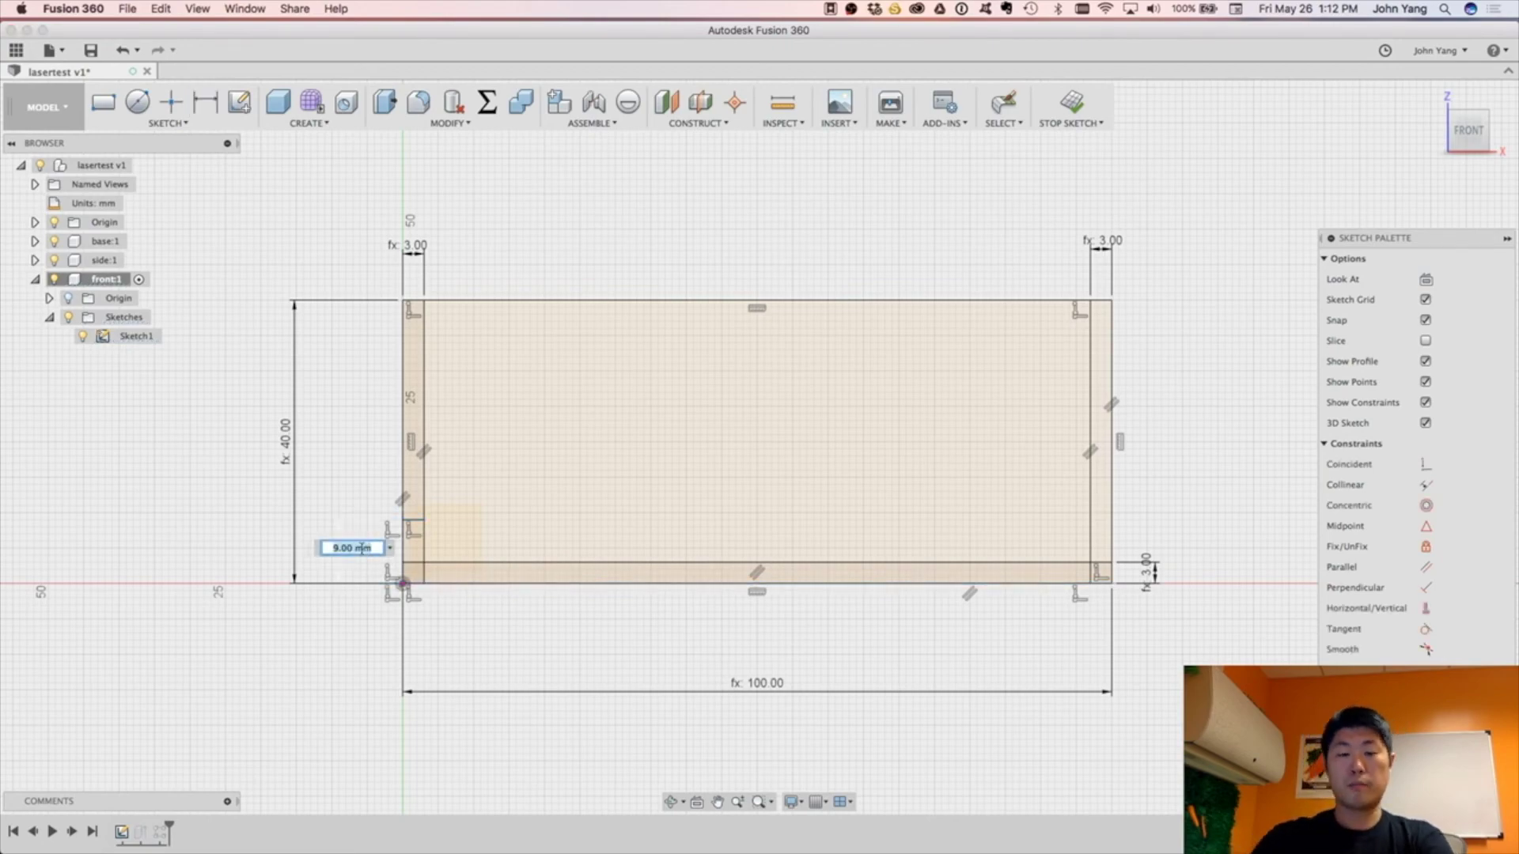
{"action": "type", "text": "heig"}
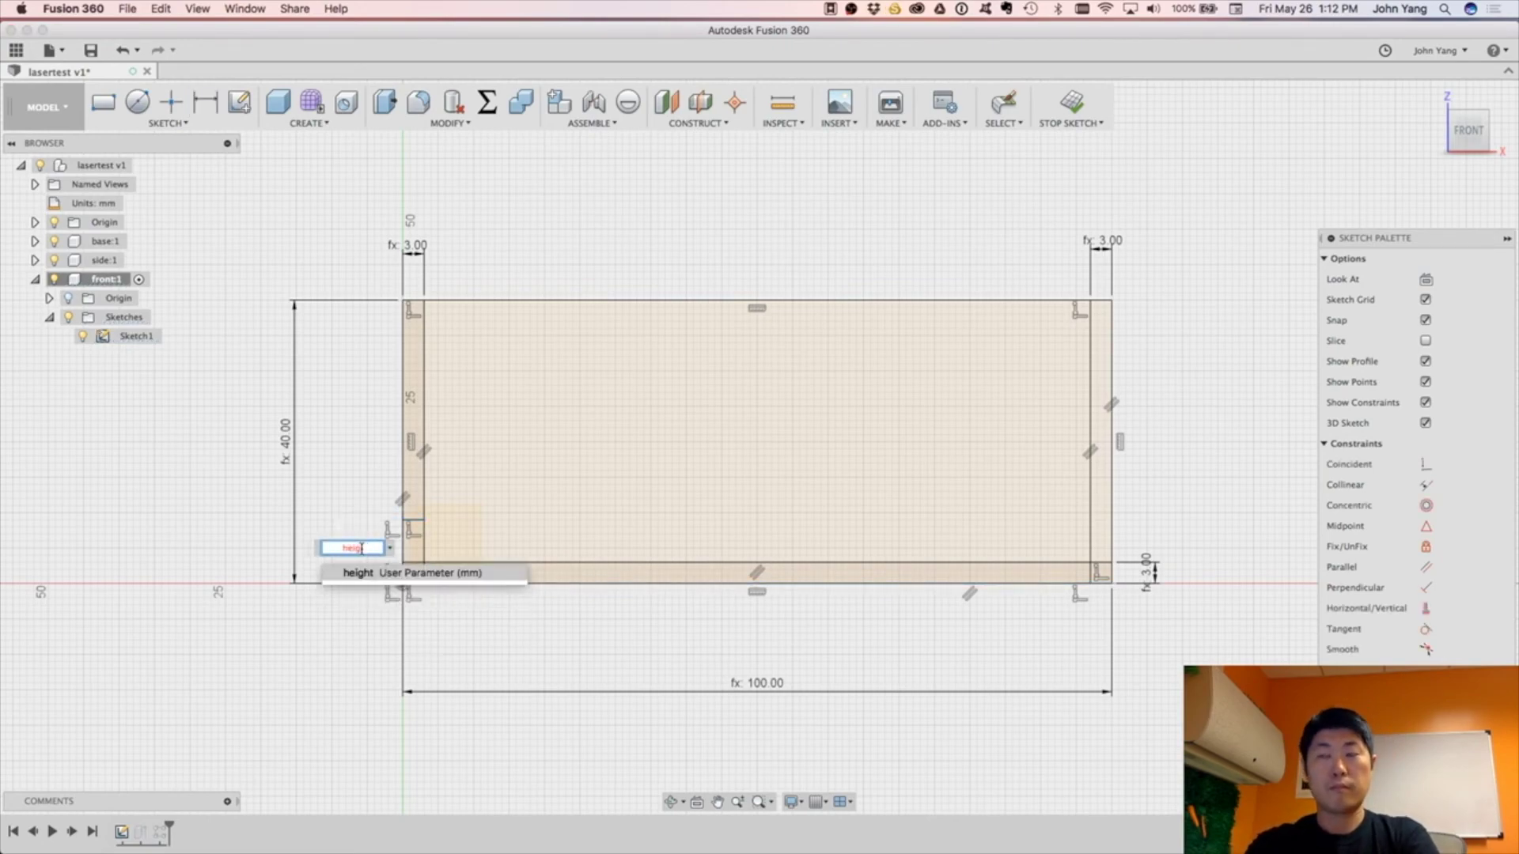
{"action": "type", "text": "ht/6"}
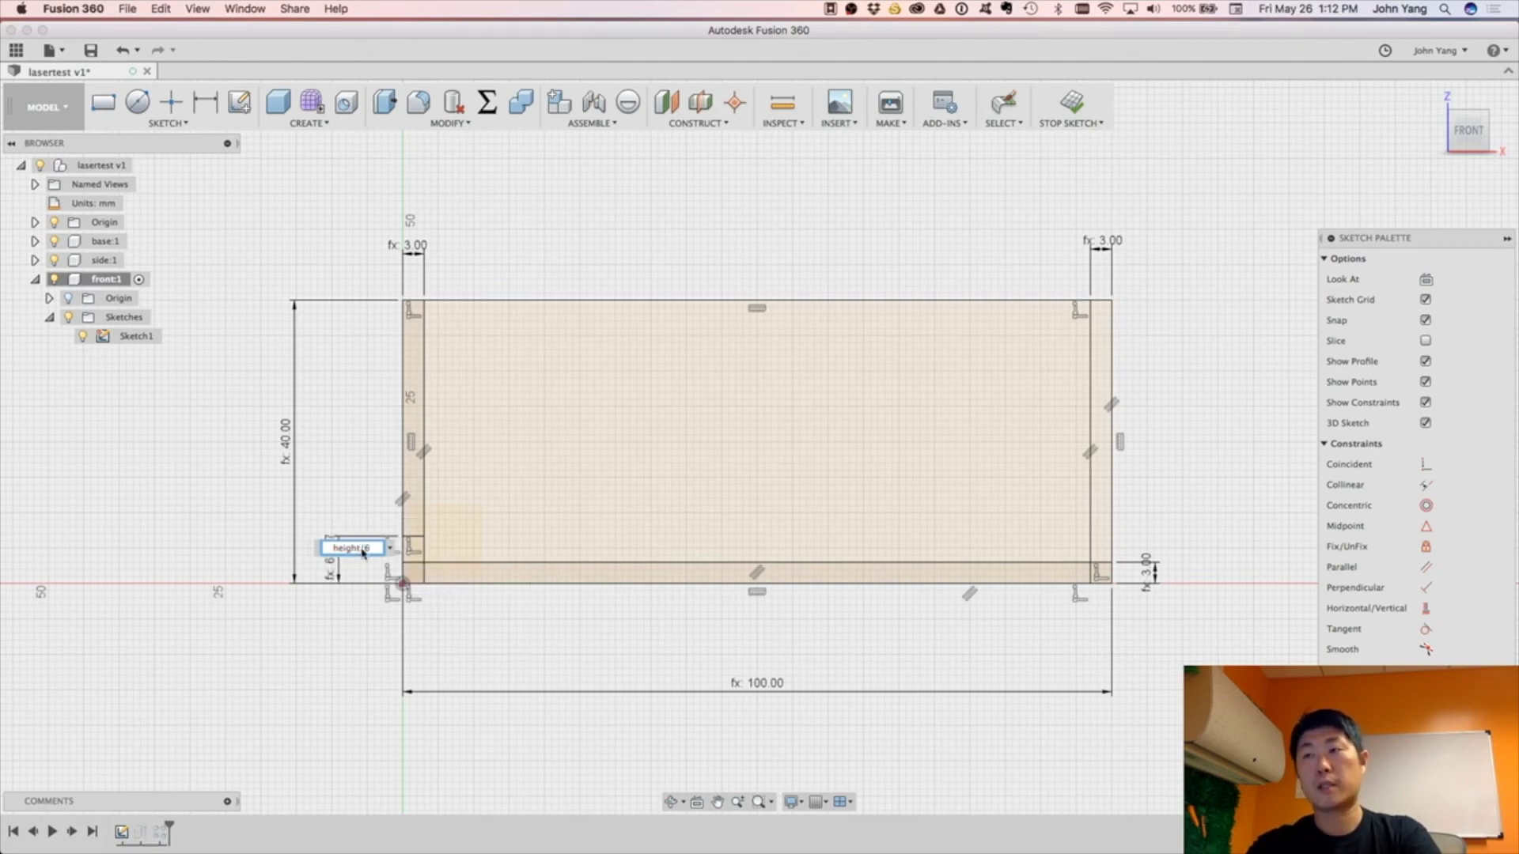
{"action": "key", "text": "Return"}
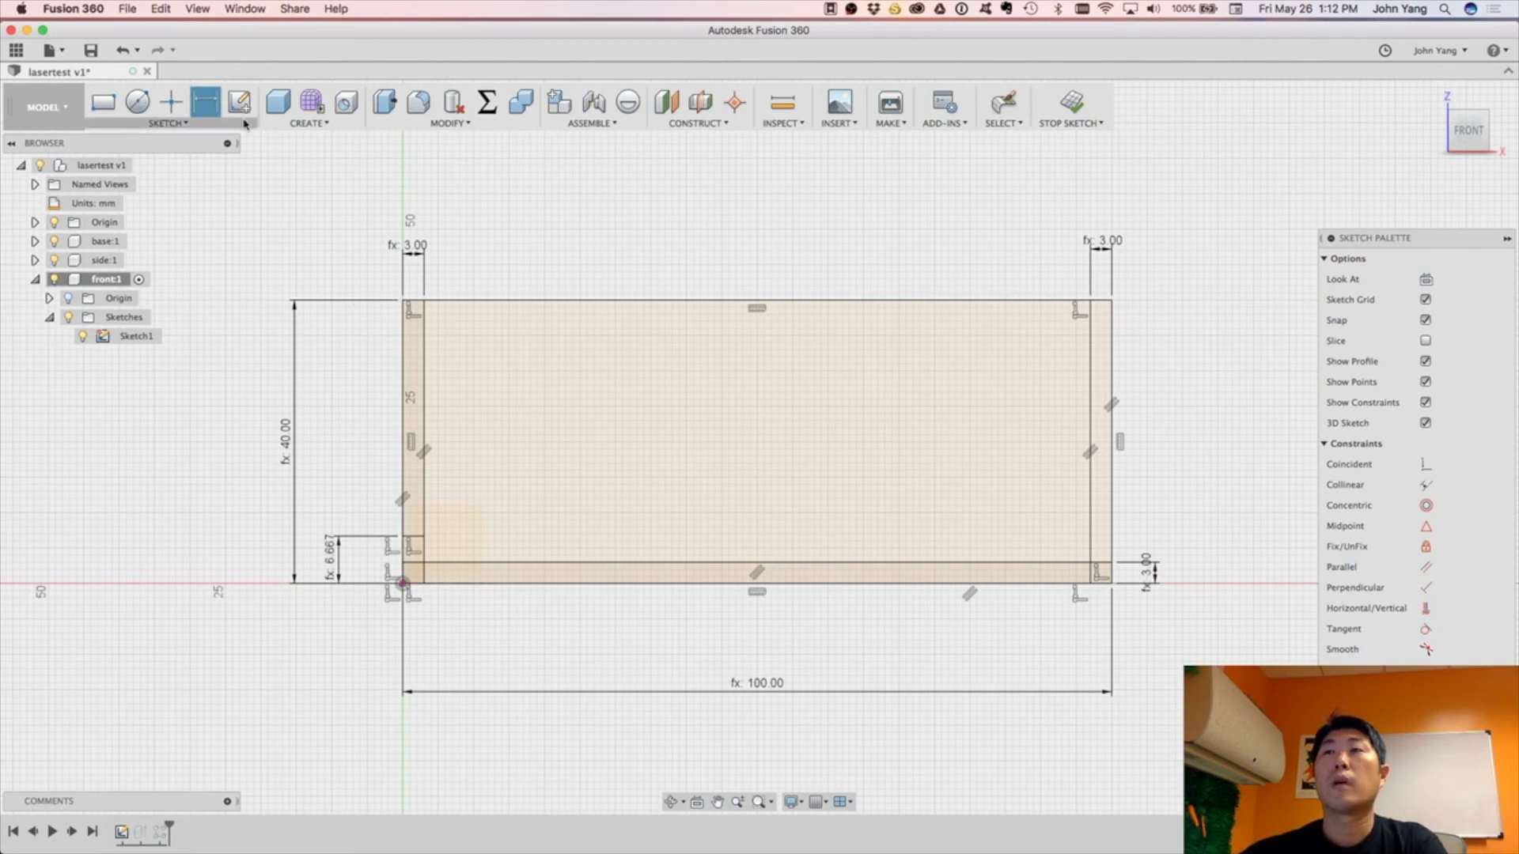
Rectangular-pattern the short line up the left edge: quantity 4, spacing based on height/6.
{"action": "left_click", "coordinate": [166, 124]}
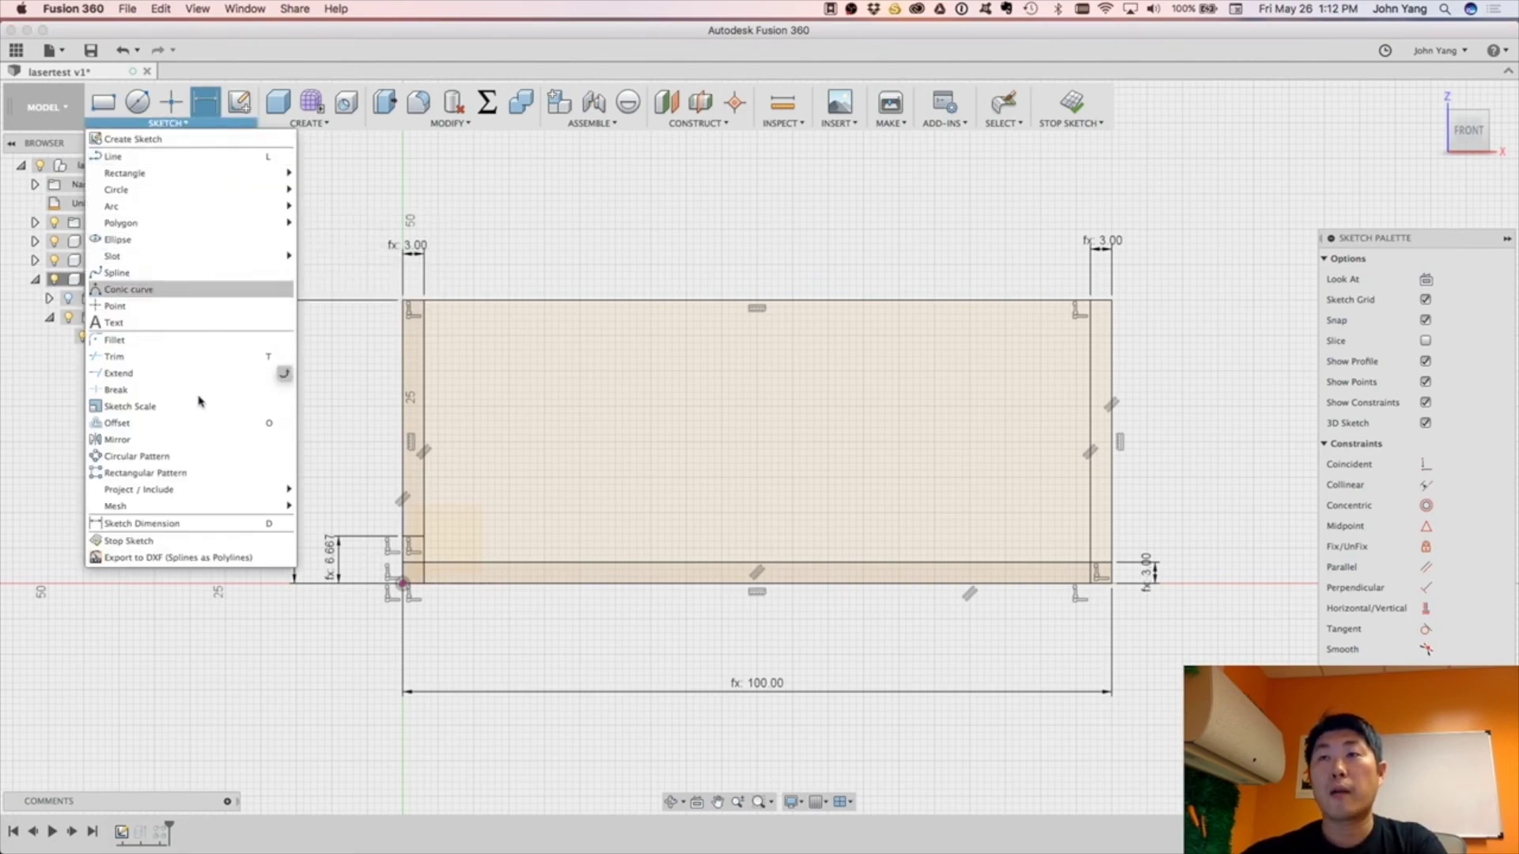
{"action": "left_click", "coordinate": [214, 472]}
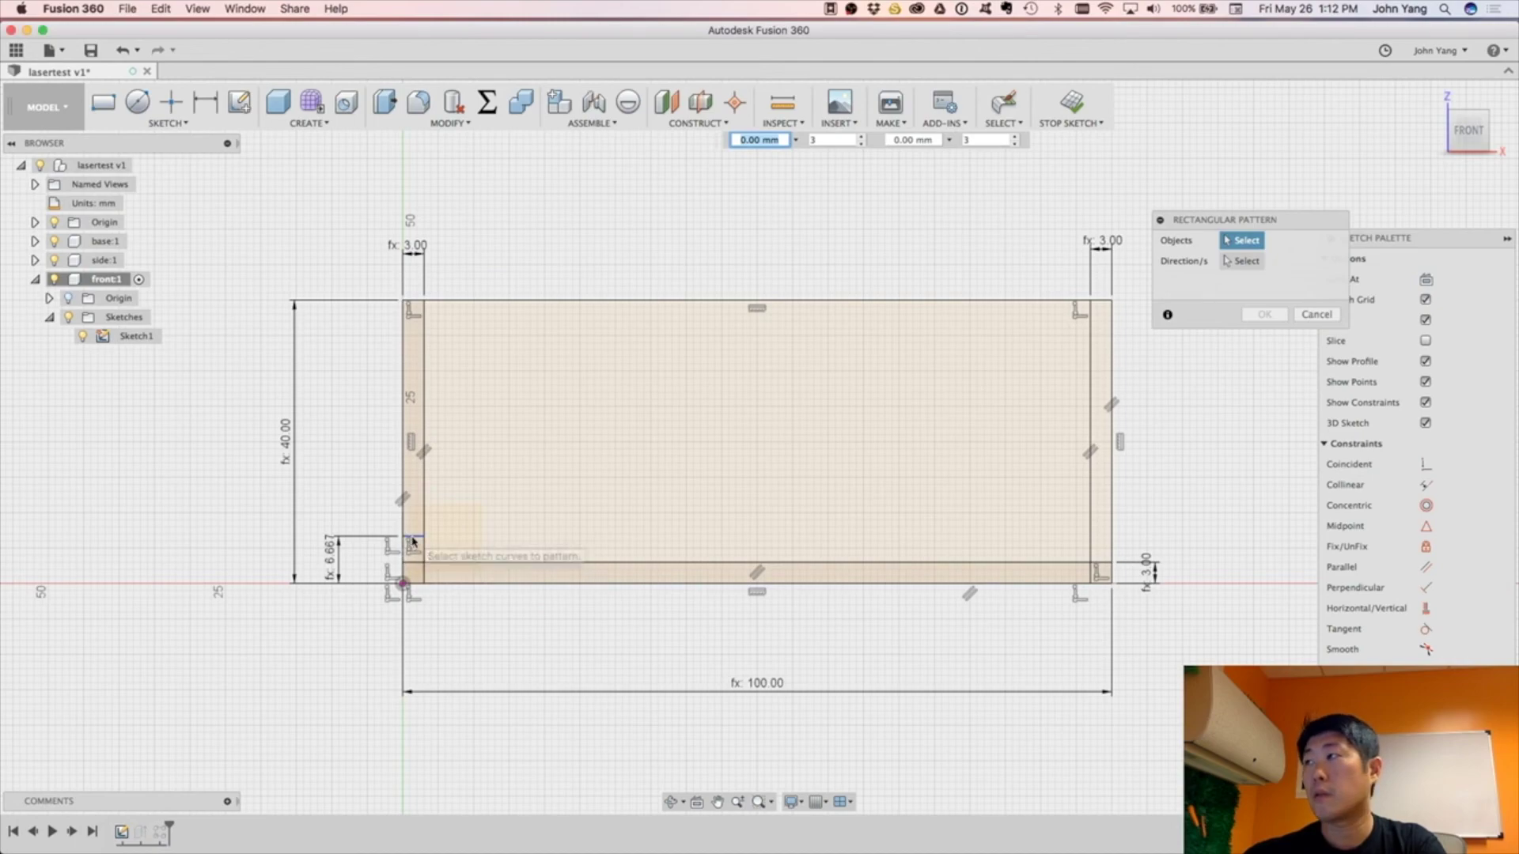
{"action": "left_click", "coordinate": [412, 537]}
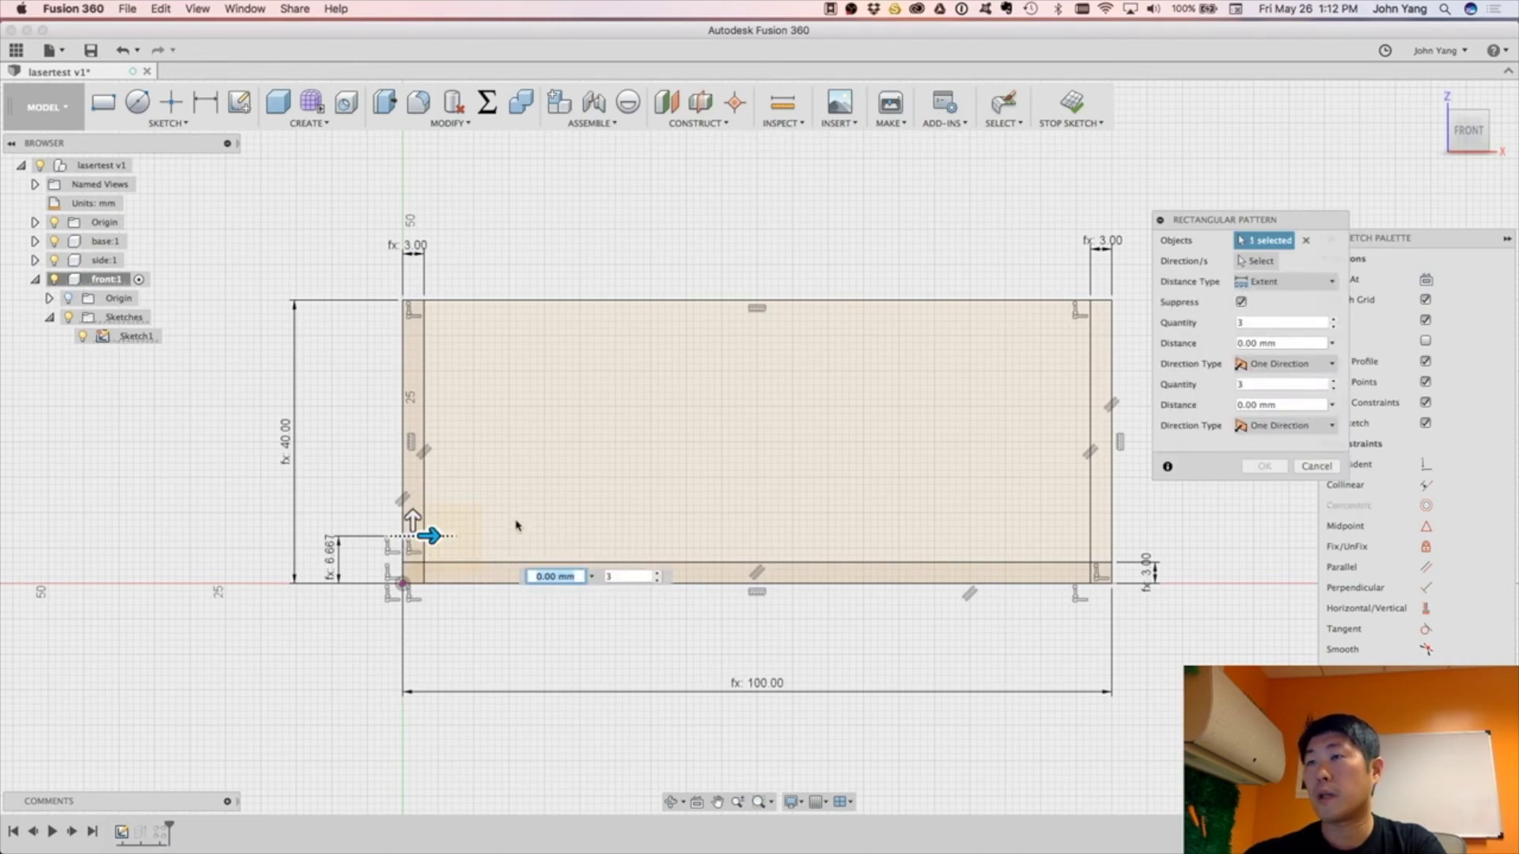
{"action": "key", "text": "Tab"}
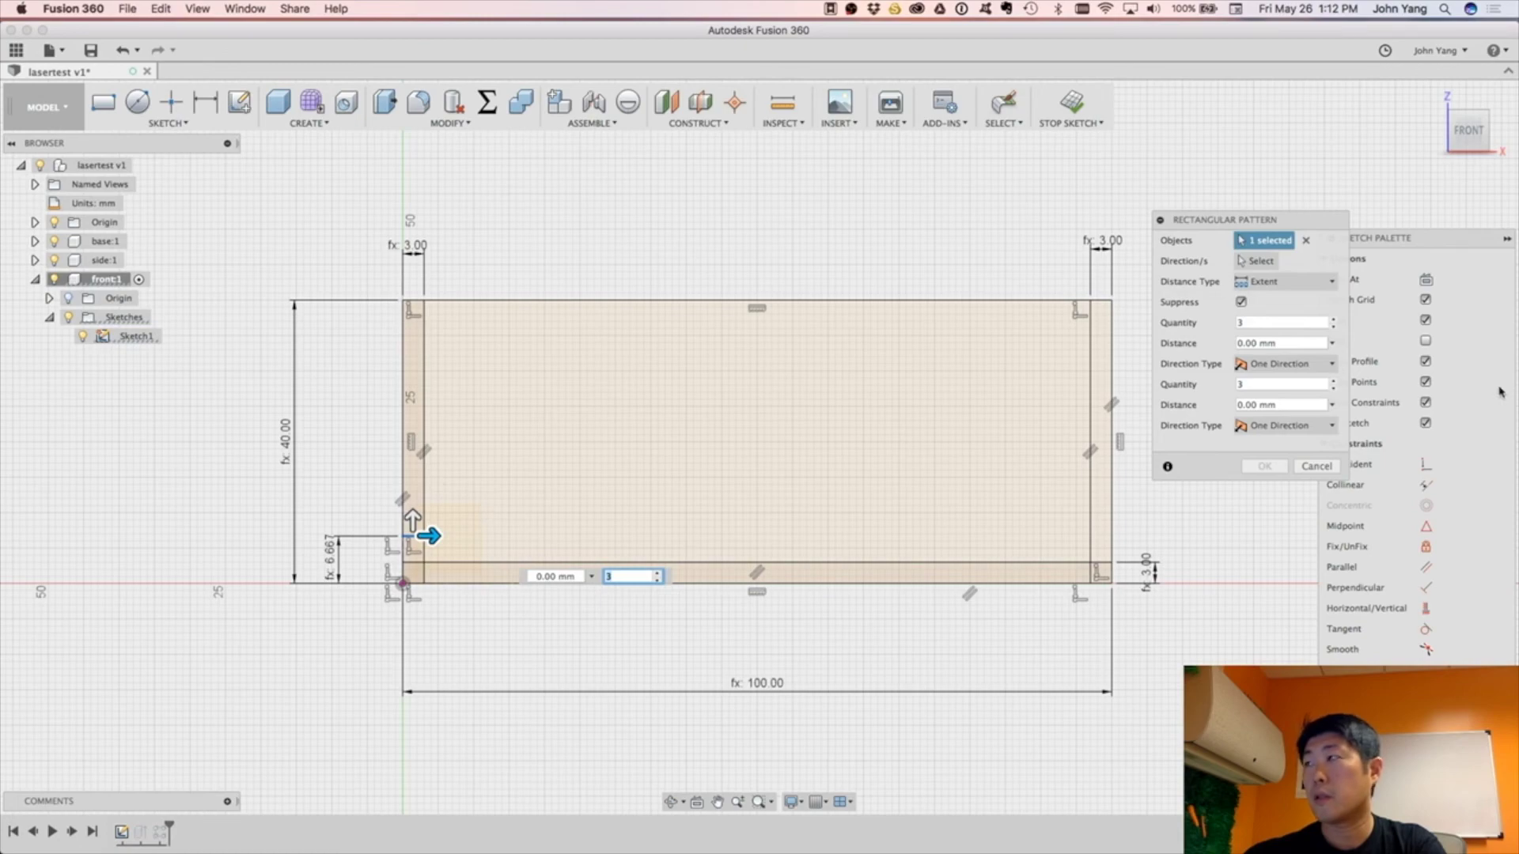
{"action": "left_click", "coordinate": [1258, 260]}
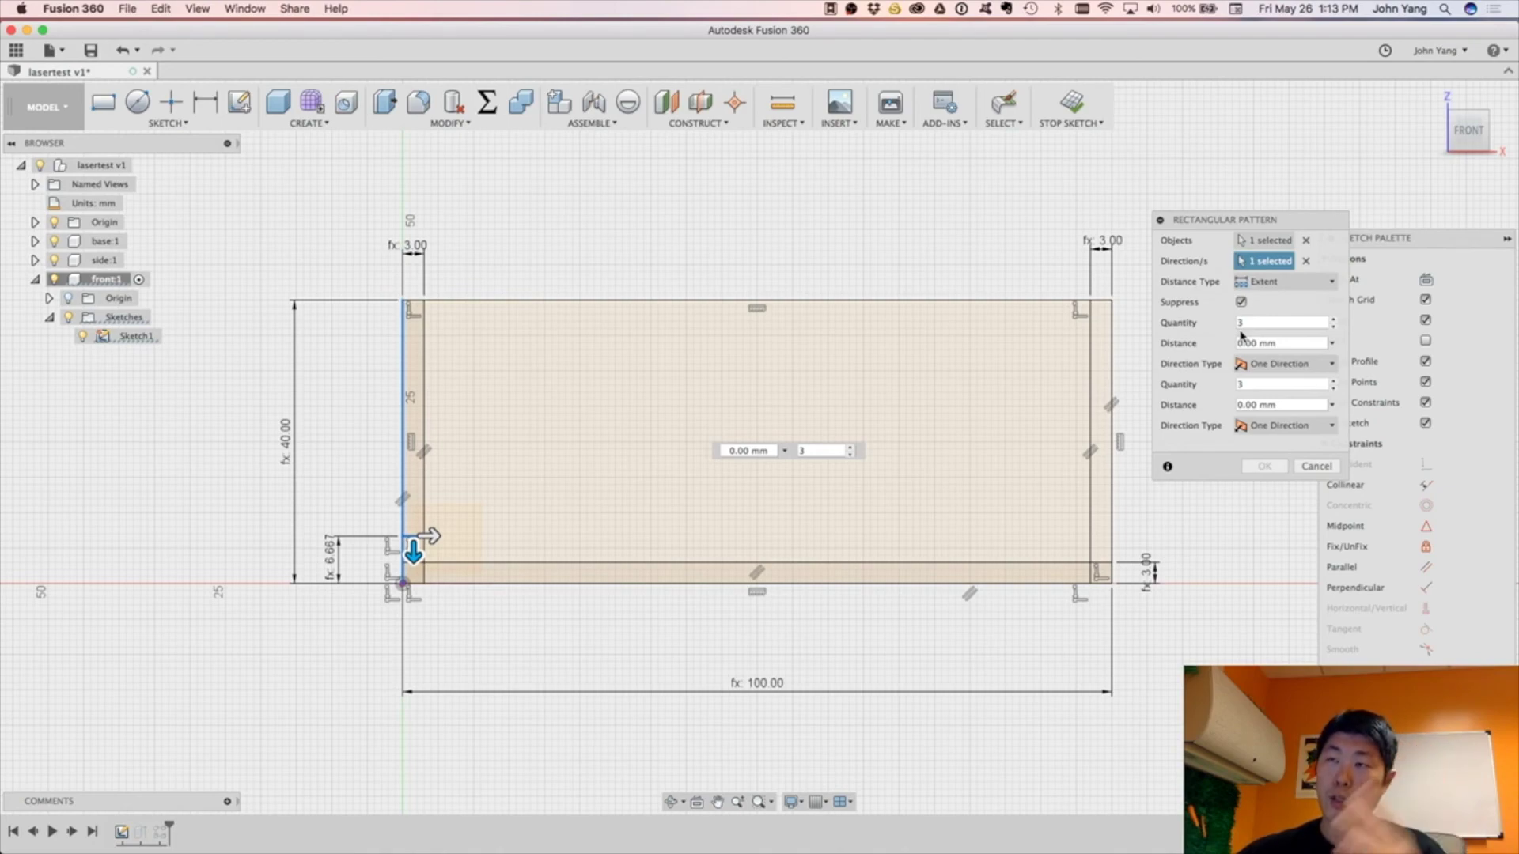
{"action": "left_click", "coordinate": [1276, 321]}
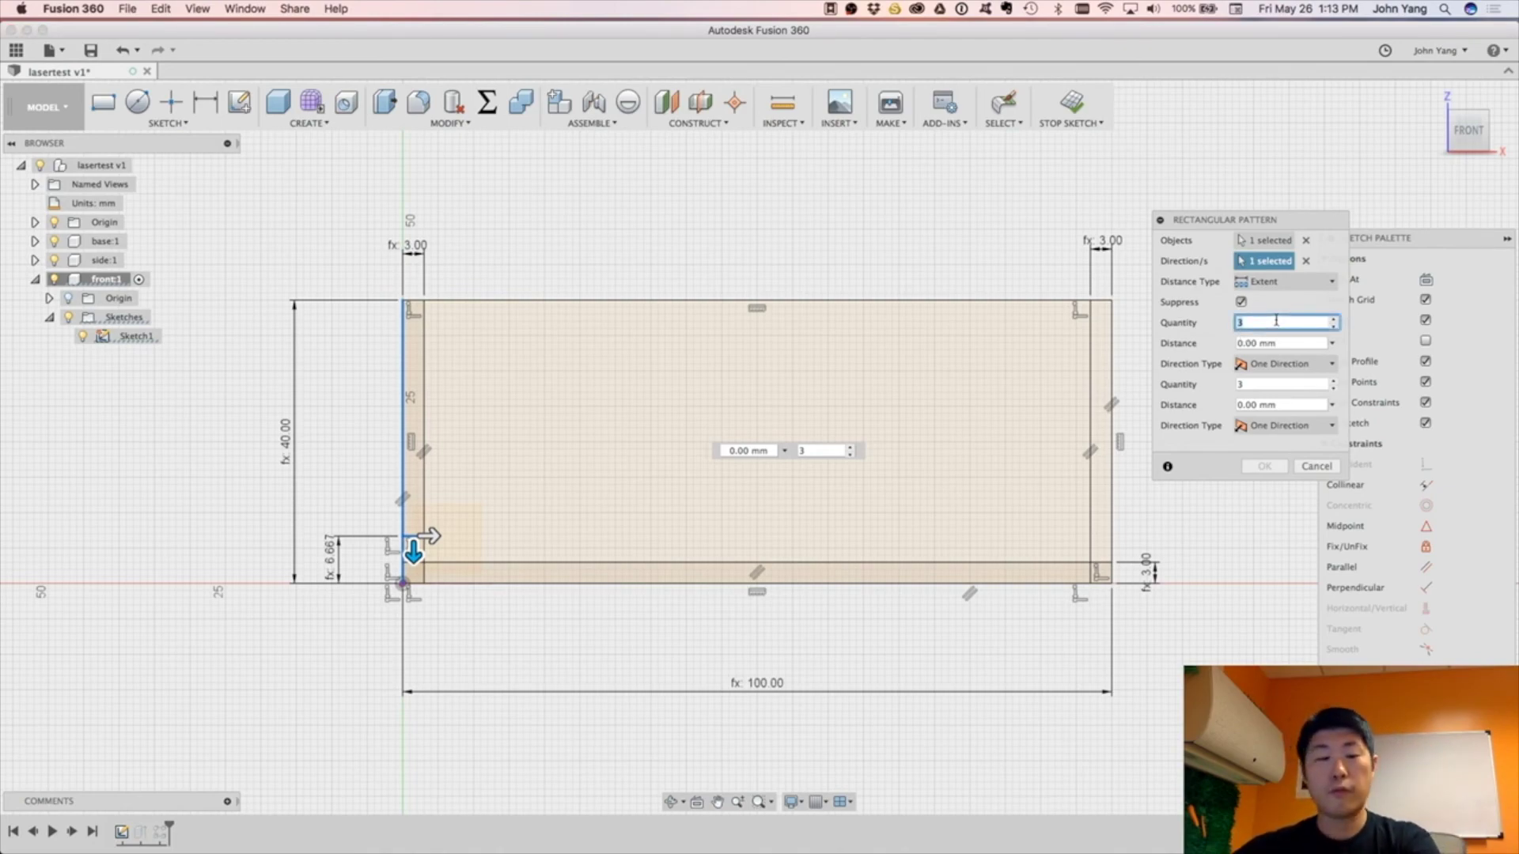
{"action": "type", "text": "4"}
{"action": "left_click", "coordinate": [1273, 343]}
{"action": "double_click", "coordinate": [1273, 343]}
{"action": "left_click", "coordinate": [1298, 282]}
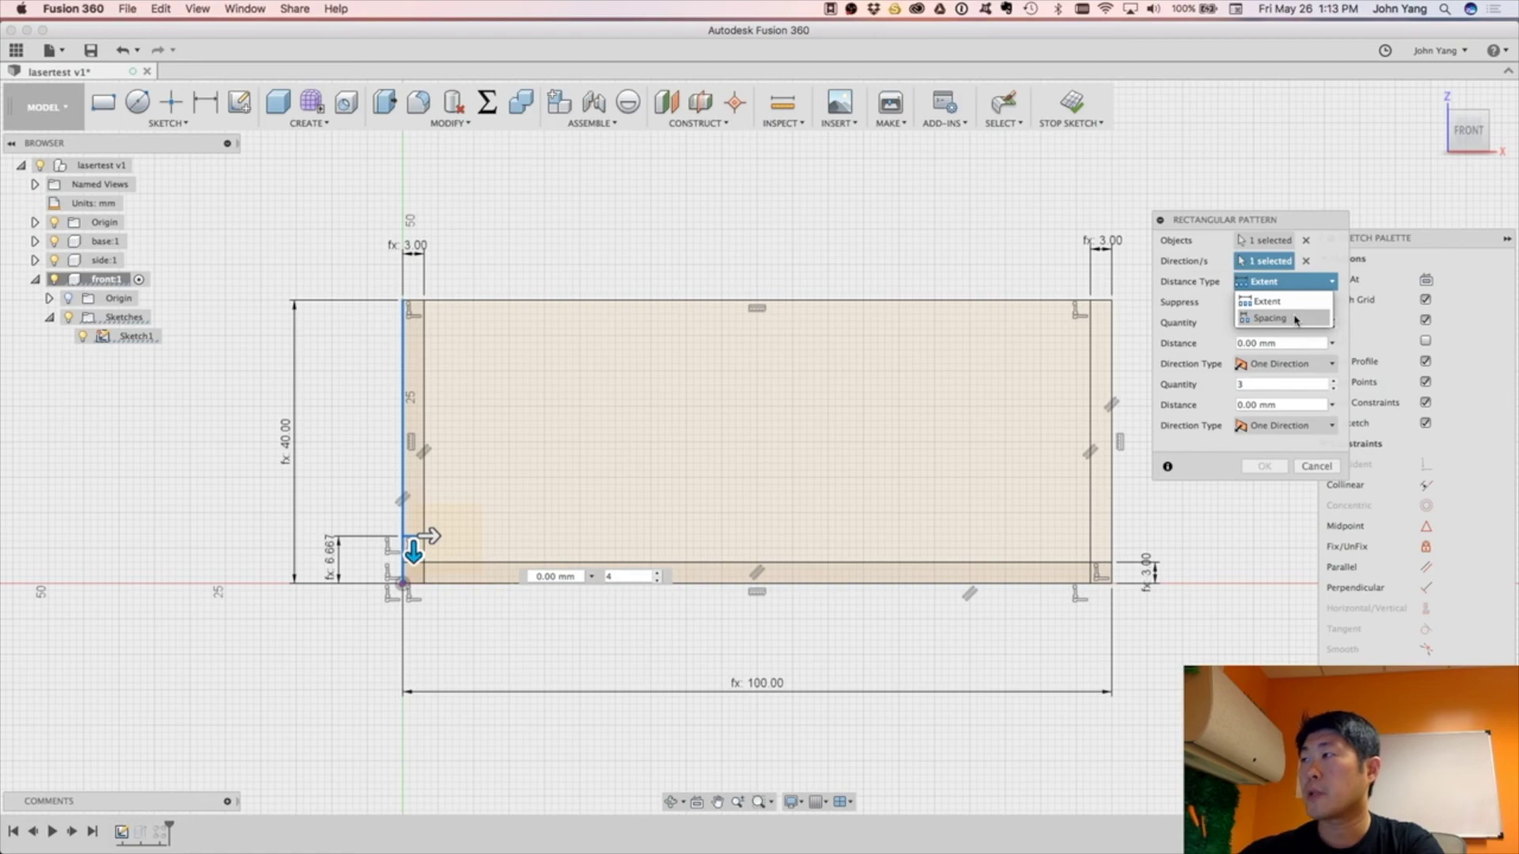
{"action": "left_click", "coordinate": [1297, 319]}
{"action": "left_click", "coordinate": [1290, 343]}
{"action": "double_click", "coordinate": [1290, 343]}
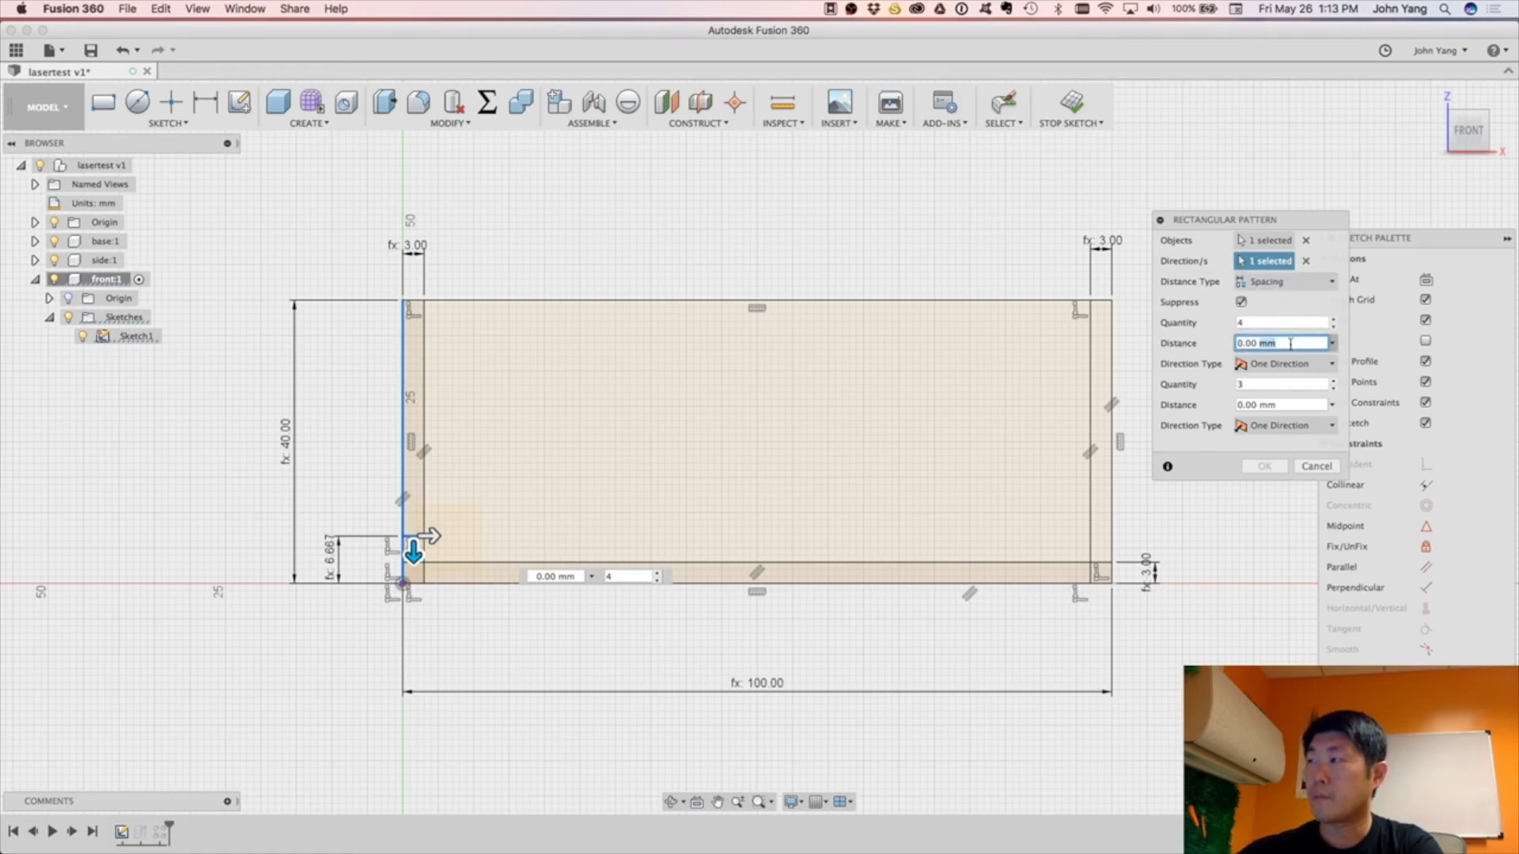
{"action": "triple_click", "coordinate": [1298, 346]}
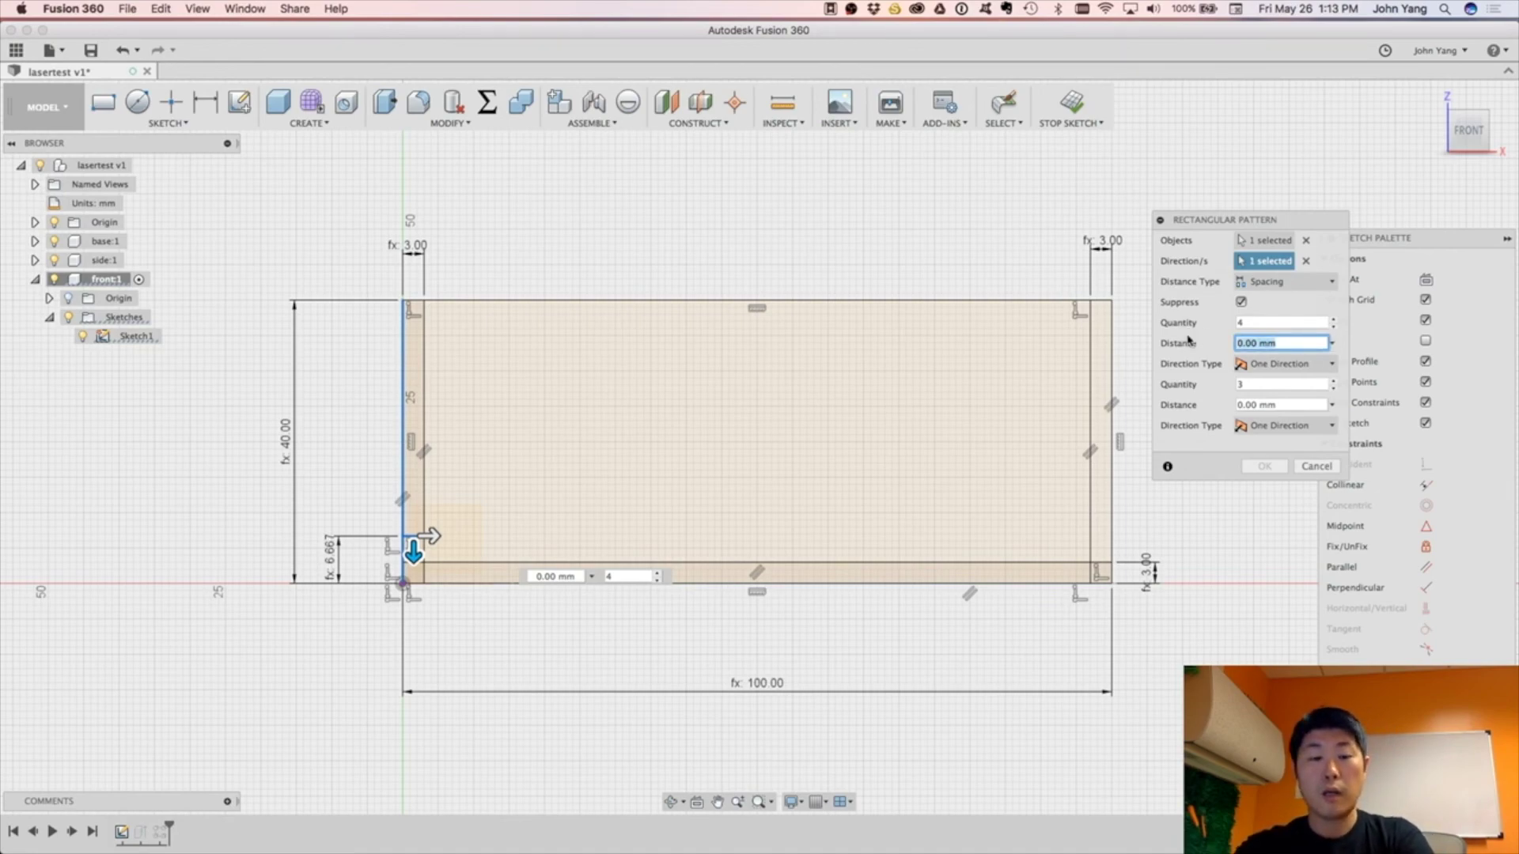
{"action": "type", "text": "he"}
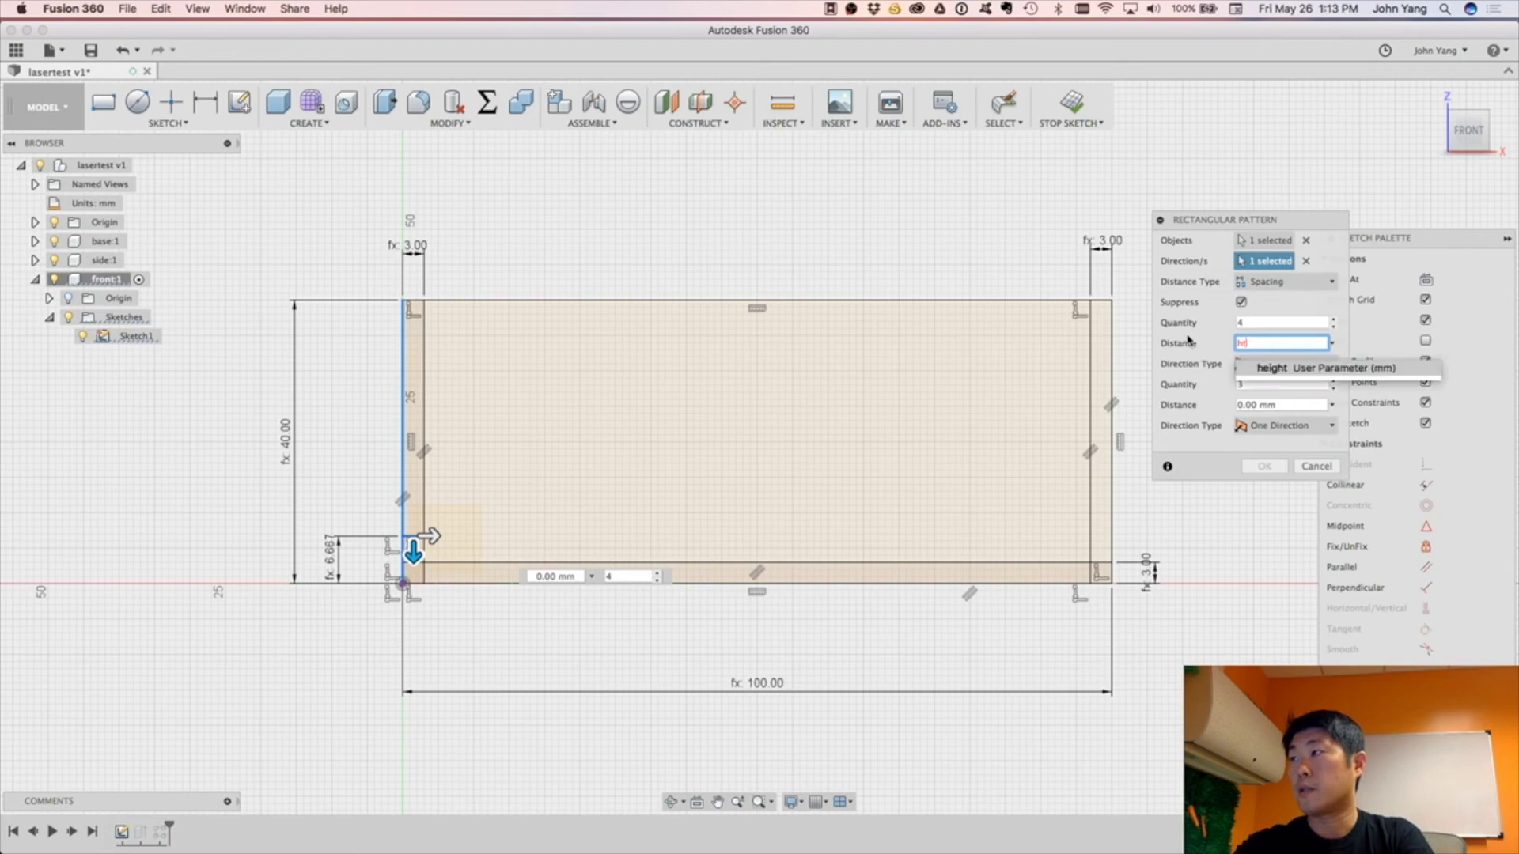
{"action": "key", "text": "Return"}
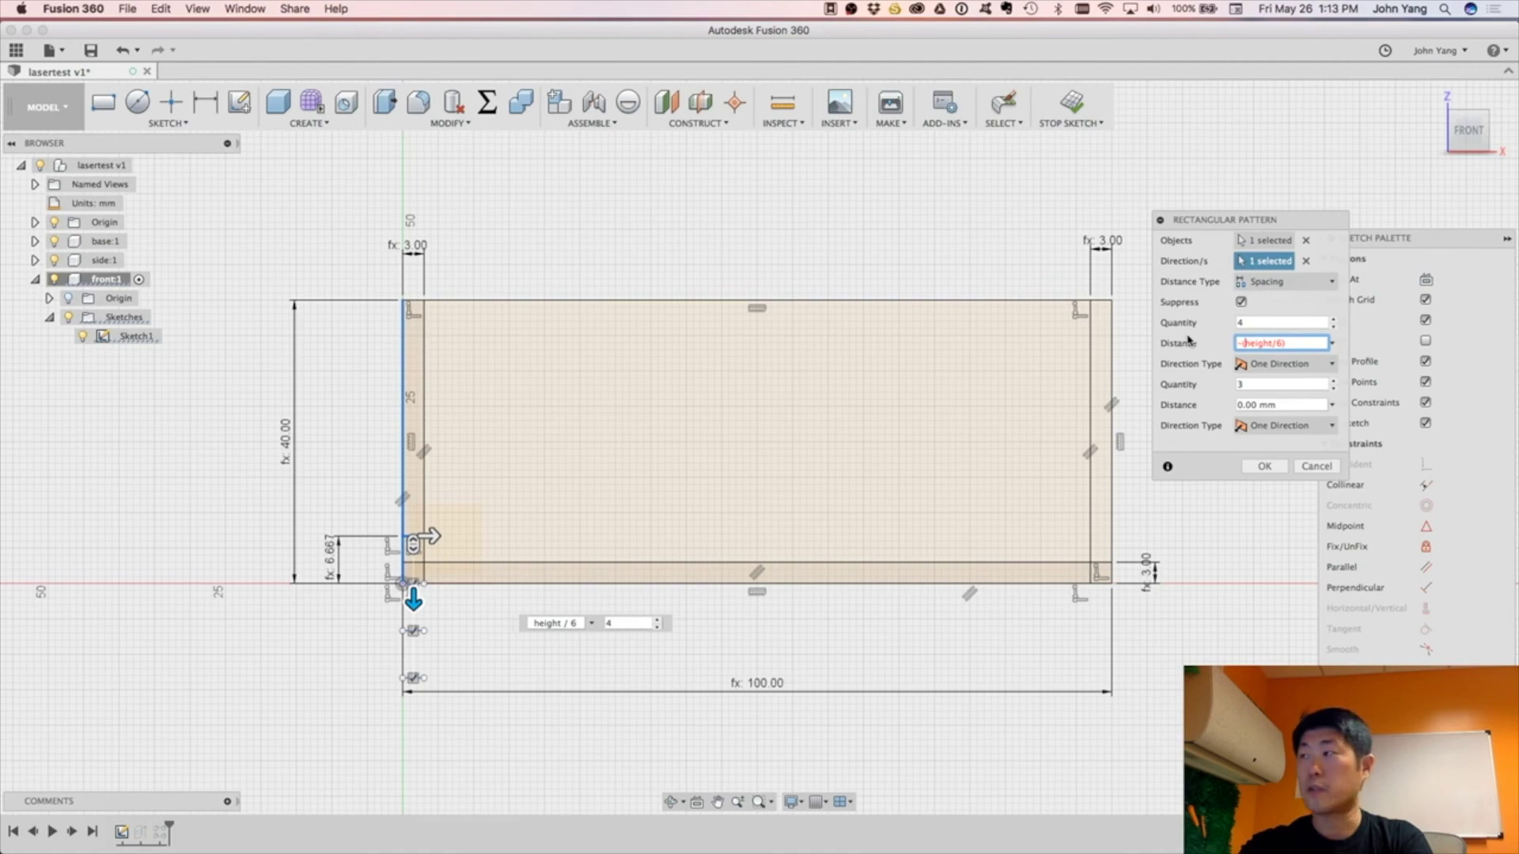
{"action": "type", "text": "("}
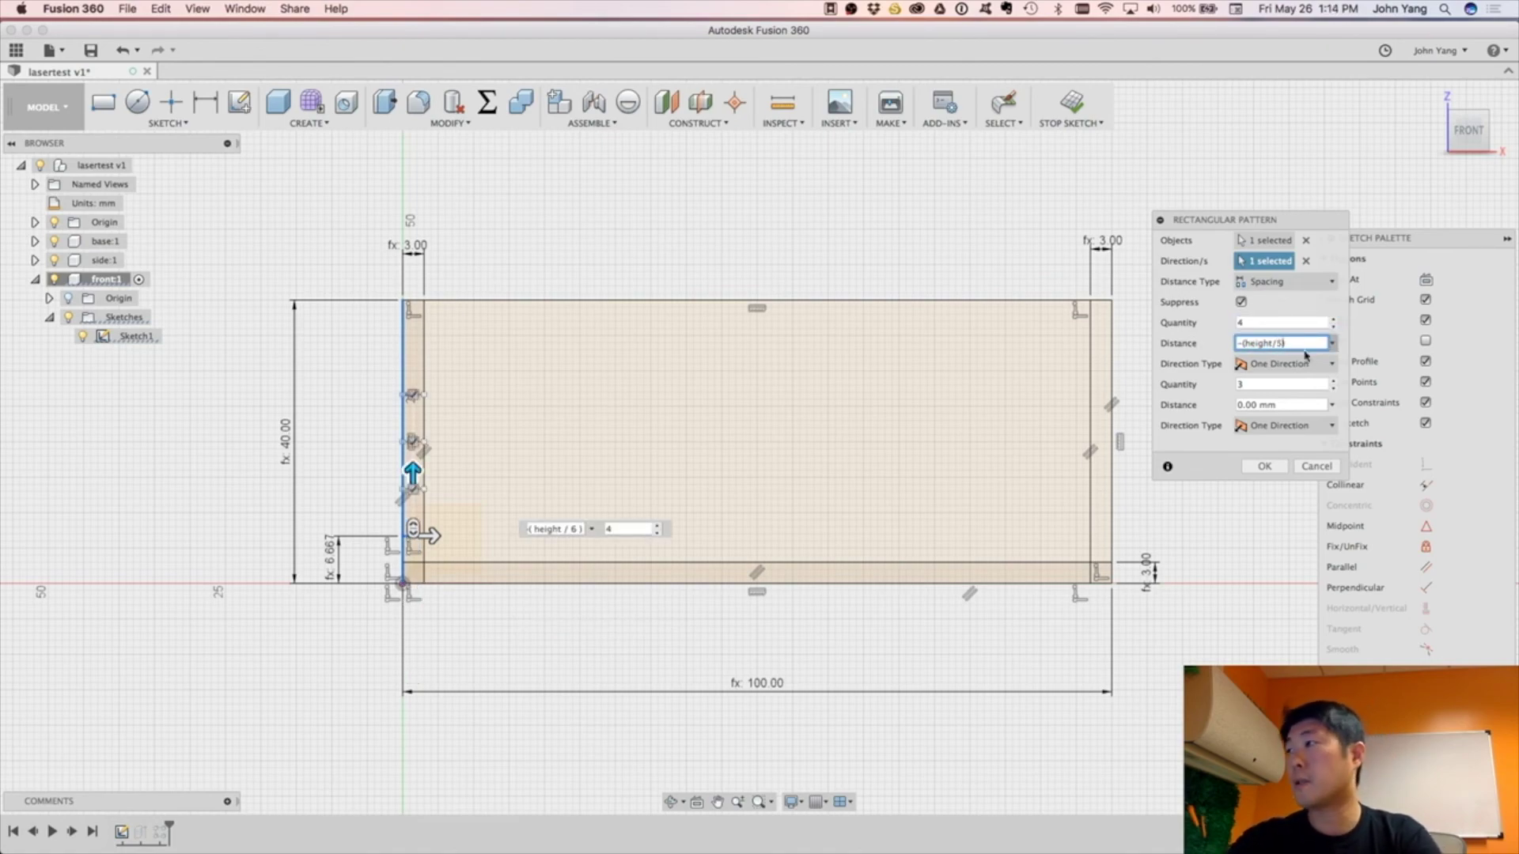
{"action": "key", "text": "Return"}
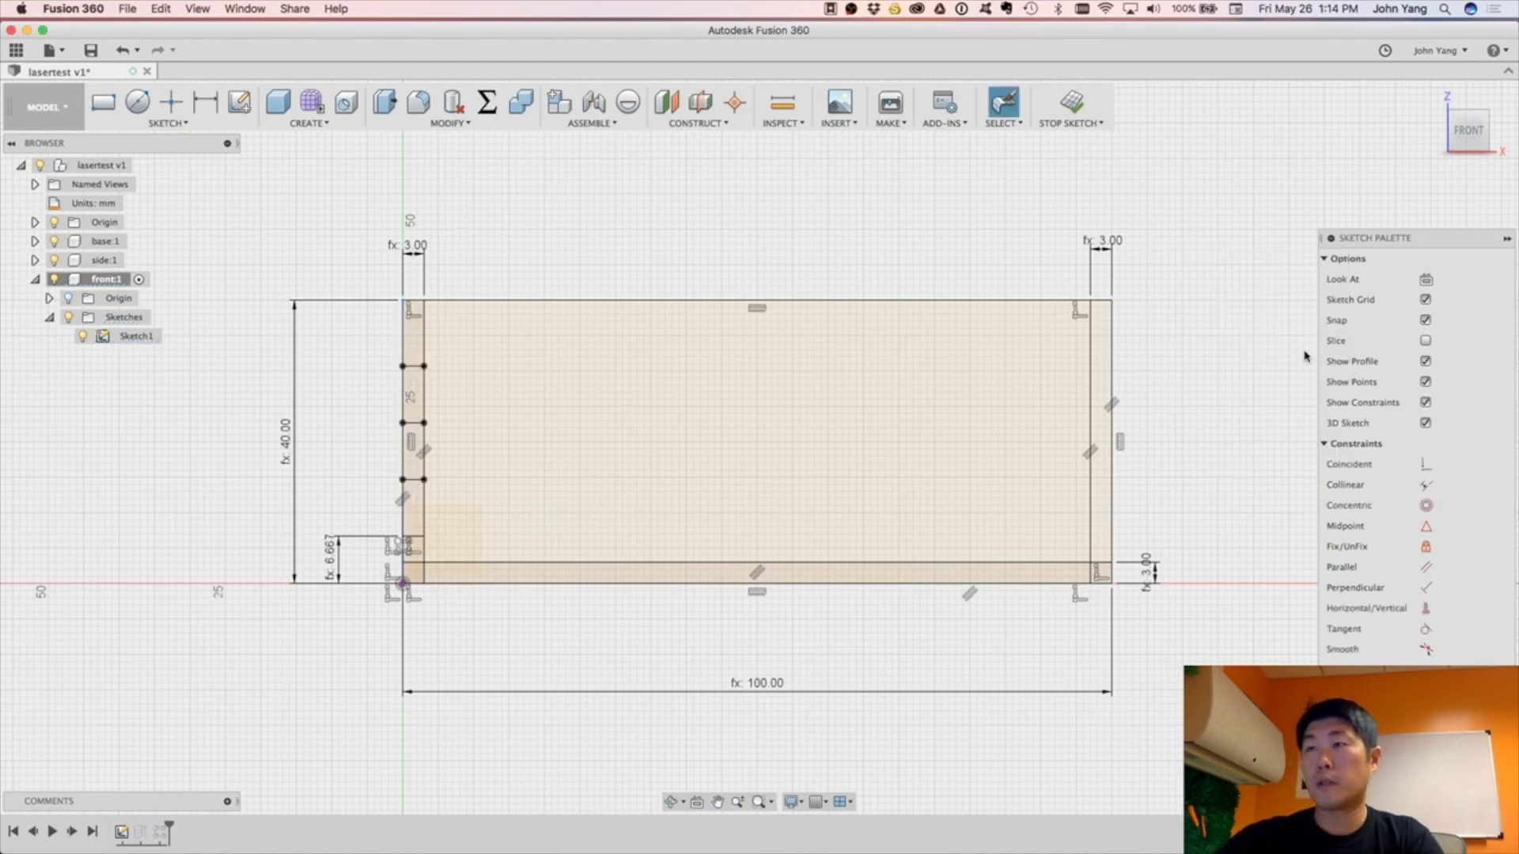
Change the left finger spacing dimension from height/6 to height/5.
{"action": "double_click", "coordinate": [331, 559]}
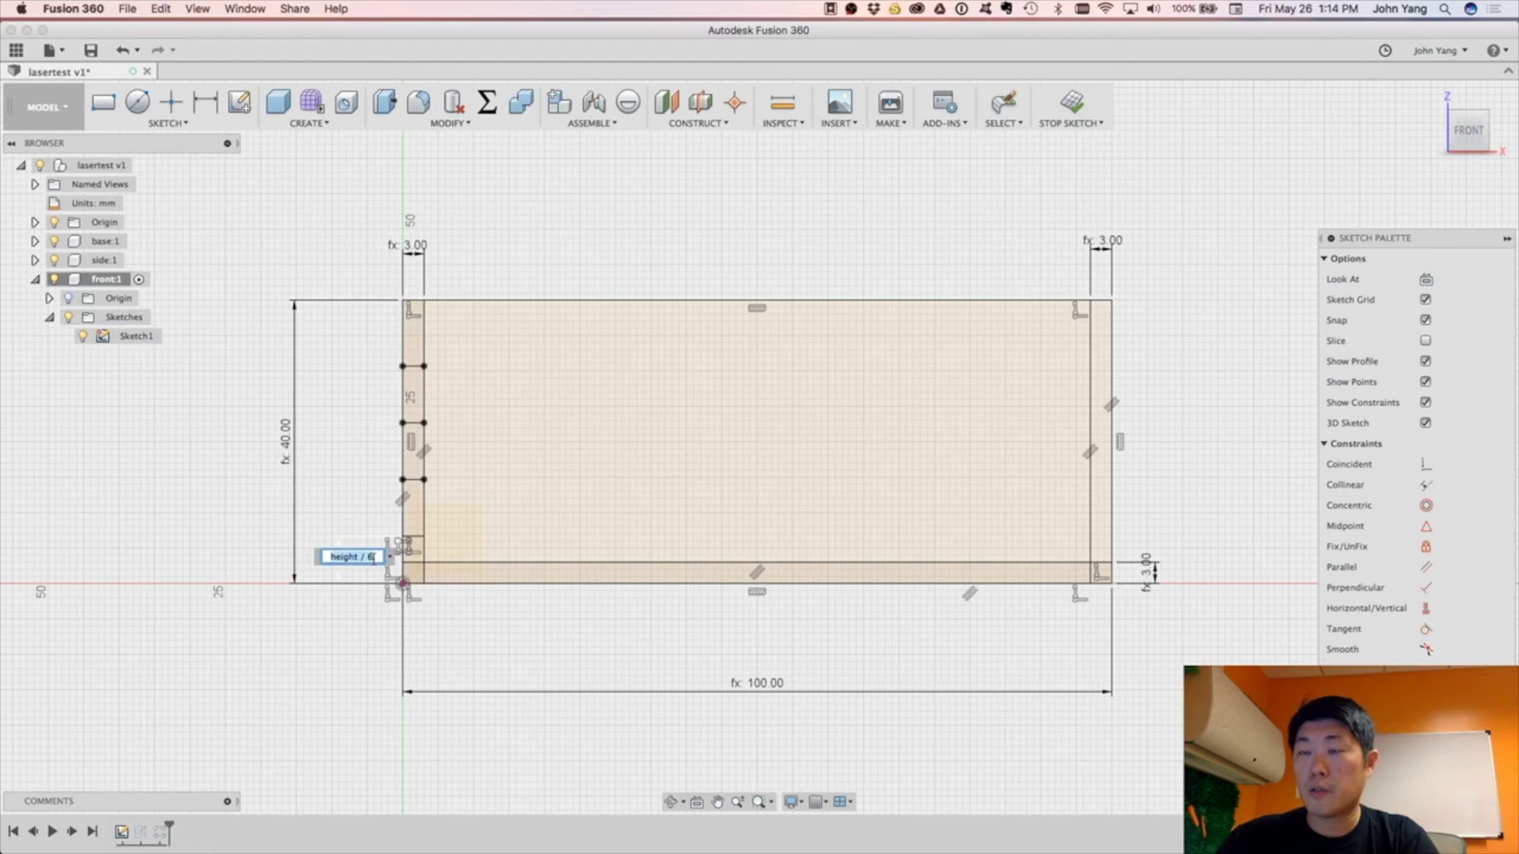
{"action": "left_click", "coordinate": [374, 558]}
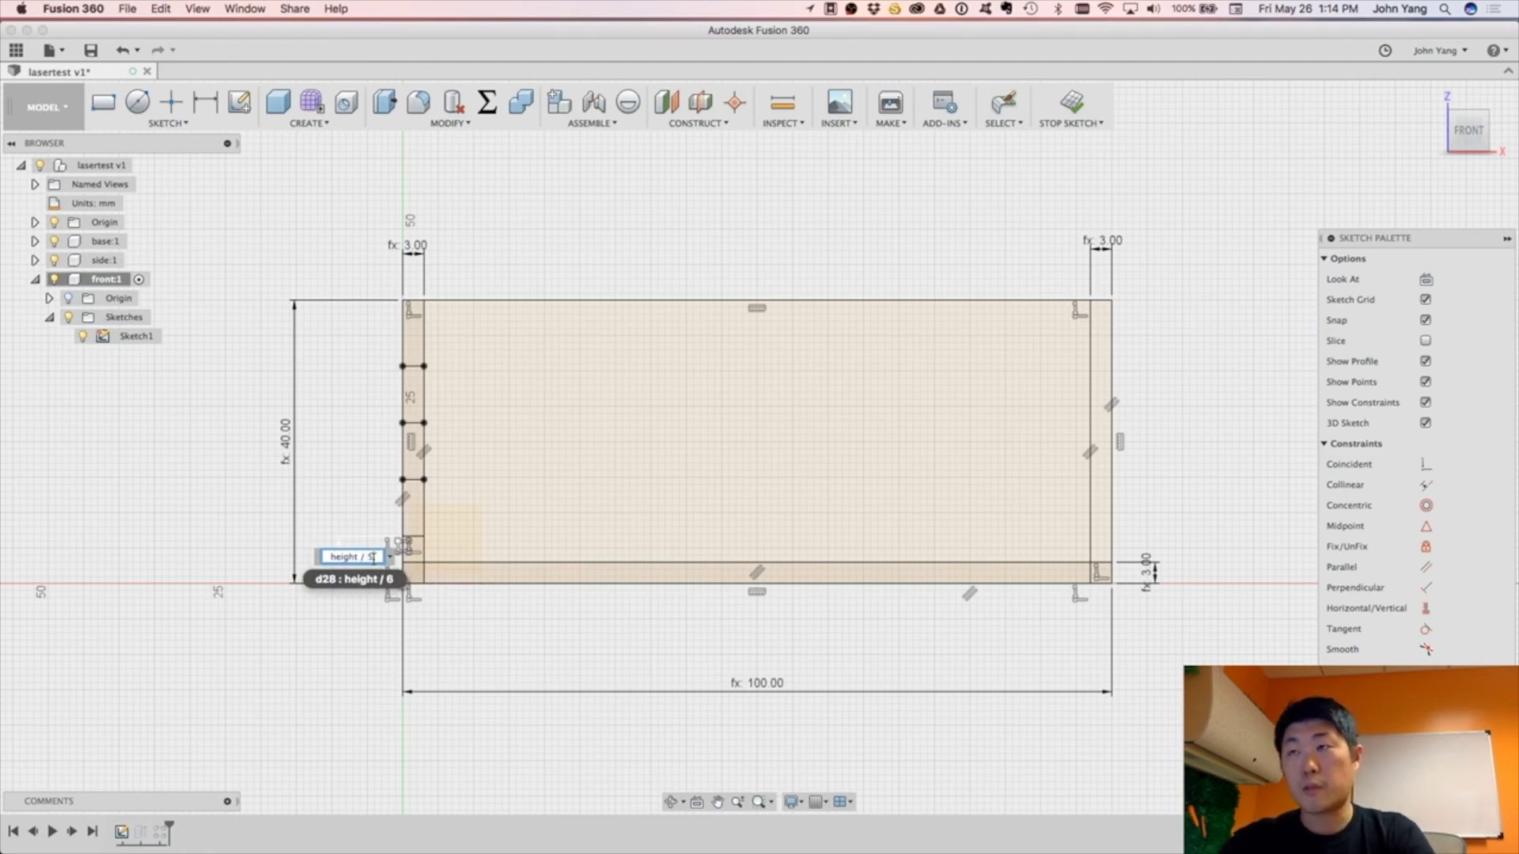
{"action": "type", "text": "5"}
{"action": "key", "text": "Return"}
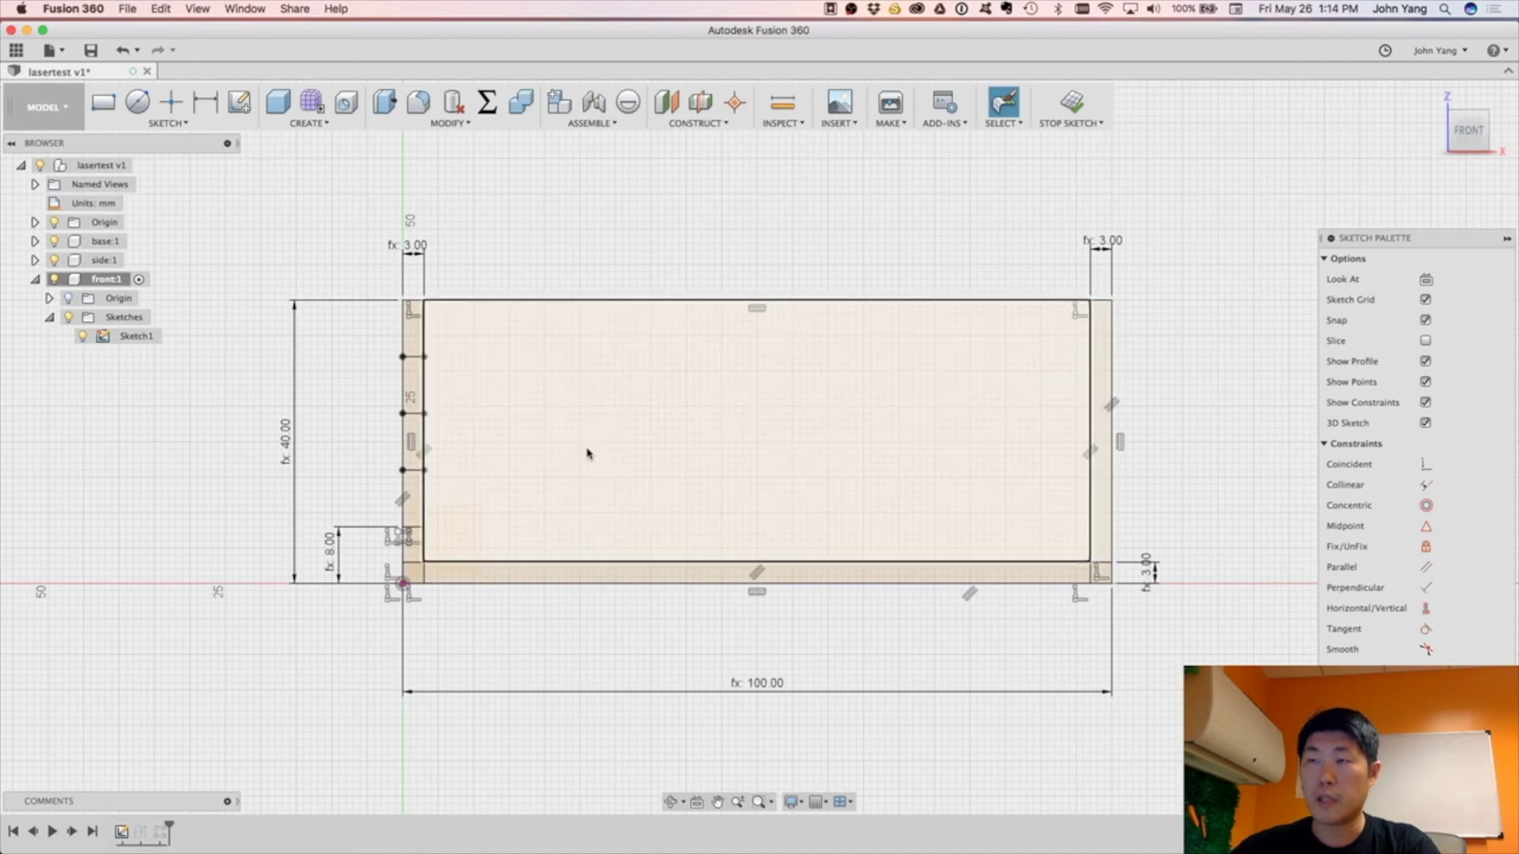
Add a height/5 dimension at the bottom of the right edge.
{"action": "key", "text": "d"}
{"action": "left_click", "coordinate": [1102, 519]}
{"action": "left_click", "coordinate": [1112, 583]}
{"action": "left_click", "coordinate": [1163, 558]}
{"action": "type", "text": "height/5"}
{"action": "key", "text": "Return"}
Pattern the right-edge point upward: 4 copies spaced height/5.
{"action": "left_click", "coordinate": [166, 122]}
{"action": "left_click", "coordinate": [237, 471]}
{"action": "left_click", "coordinate": [1111, 393]}
{"action": "left_click", "coordinate": [1282, 322]}
{"action": "type", "text": "4"}
{"action": "left_click", "coordinate": [1260, 343]}
{"action": "type", "text": "height/5"}
{"action": "key", "text": "Return"}
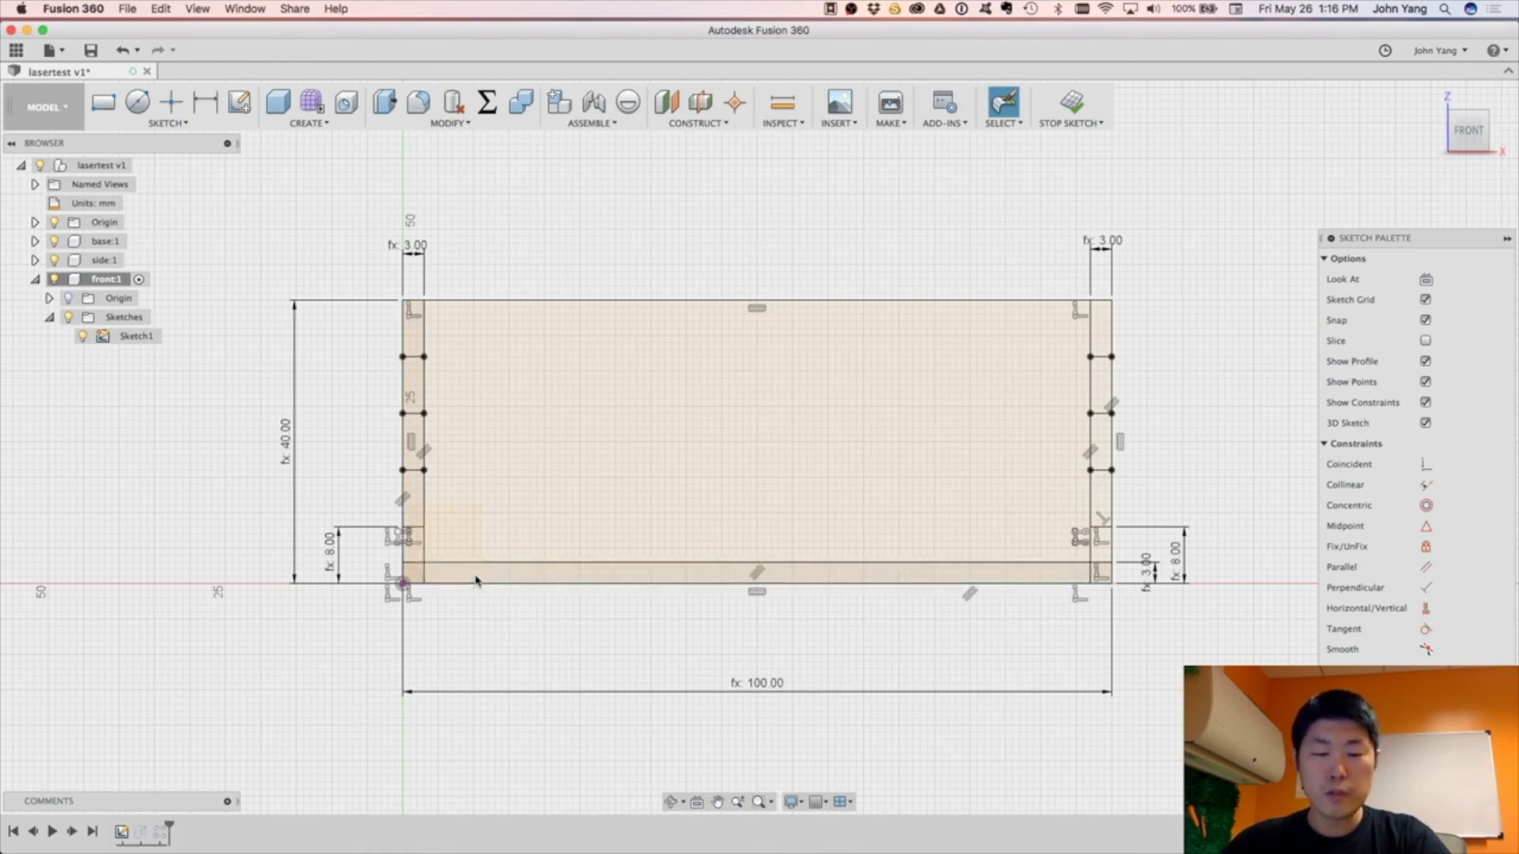
Draw a divider line in the bottom strip, offset width/7 from the left.
{"action": "key", "text": "l"}
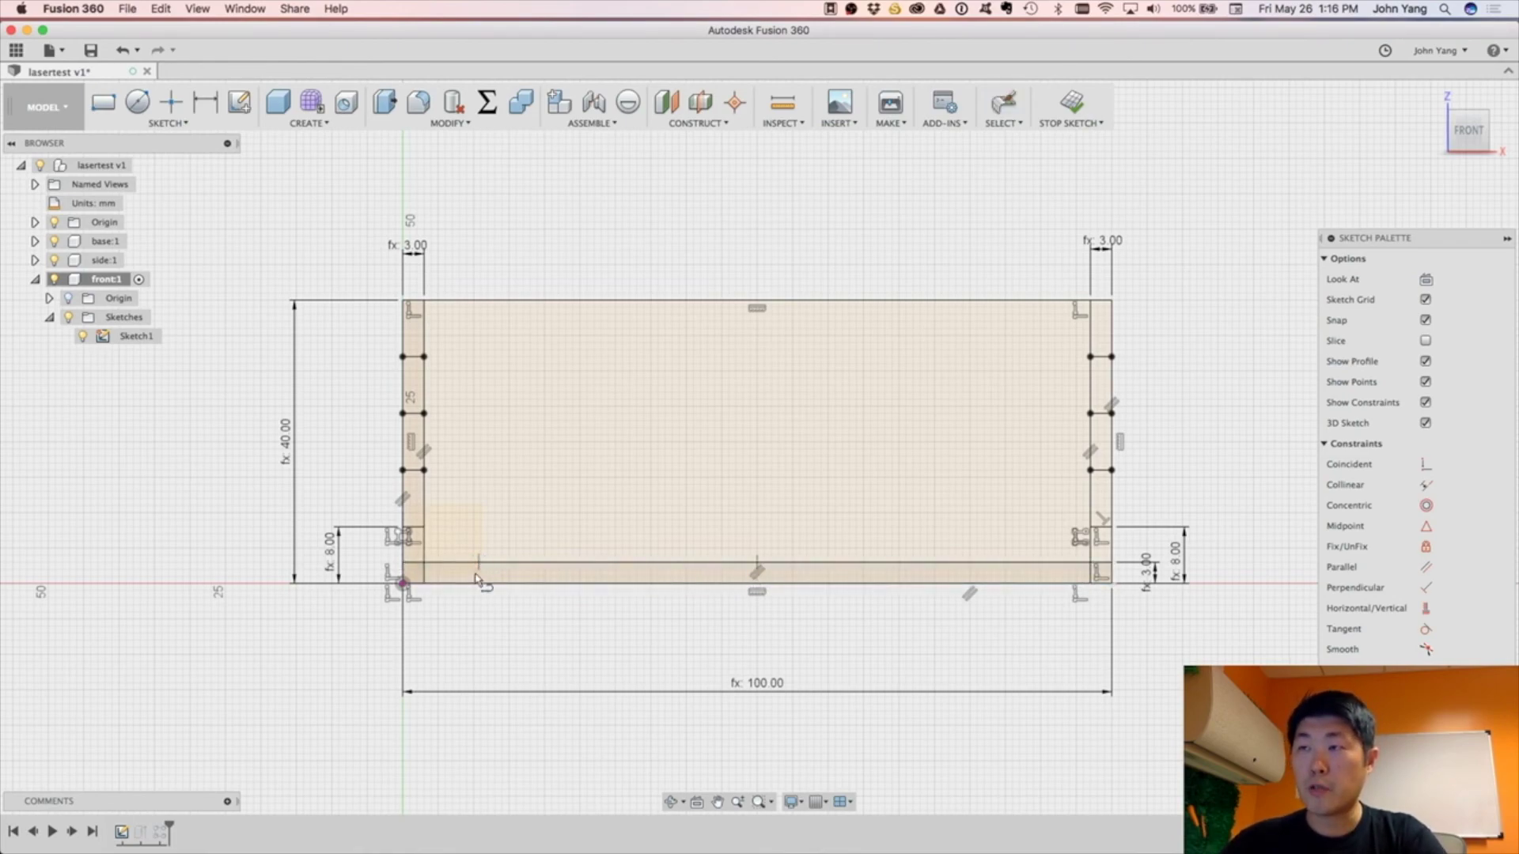
{"action": "left_click", "coordinate": [477, 573]}
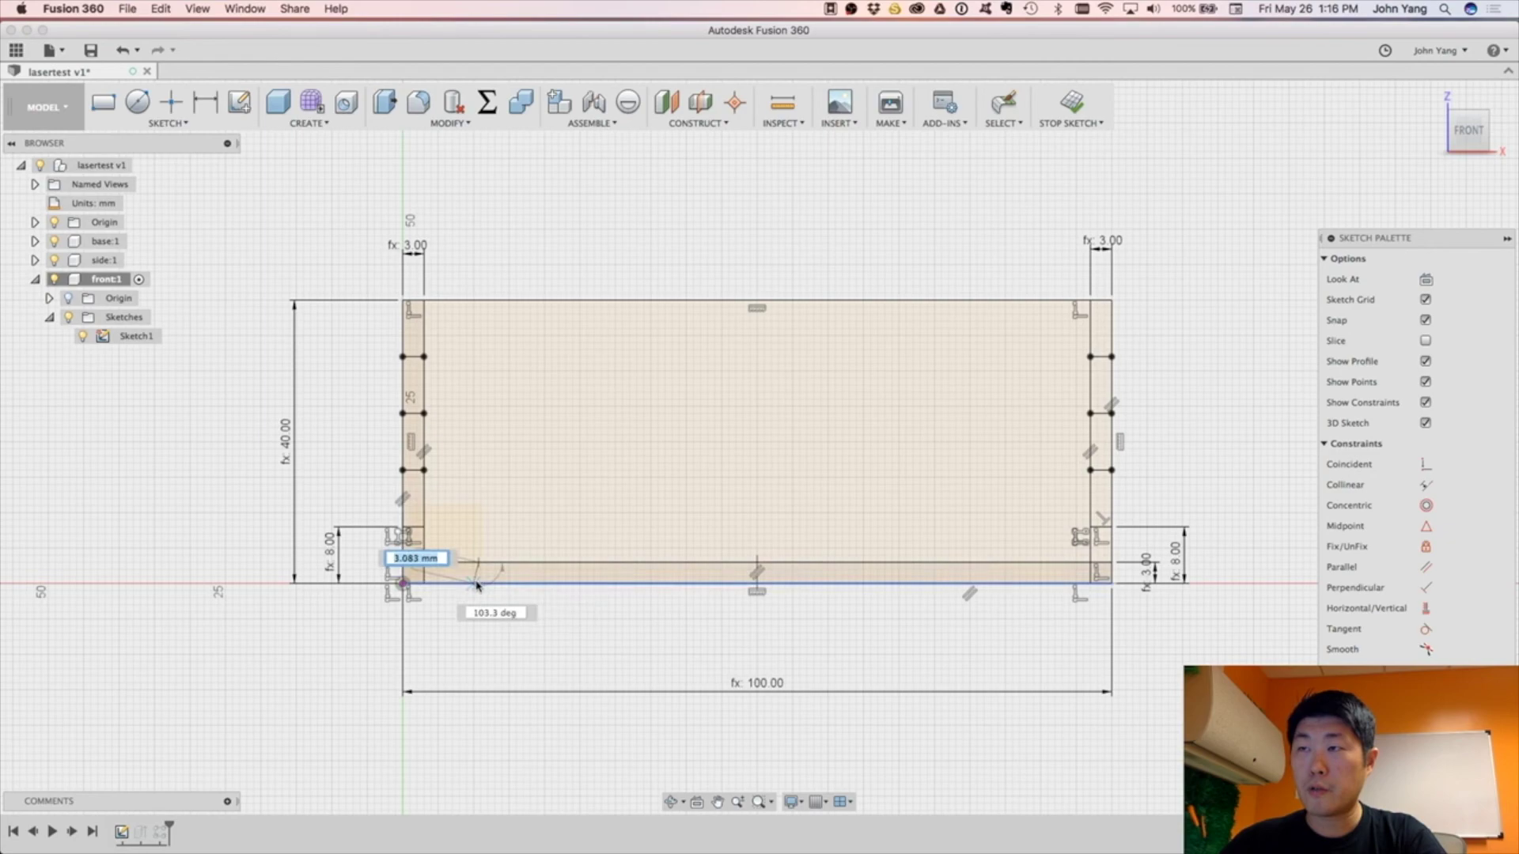
{"action": "left_click", "coordinate": [477, 583]}
{"action": "key", "text": "d"}
{"action": "left_click", "coordinate": [478, 573]}
{"action": "left_click", "coordinate": [448, 631]}
{"action": "type", "text": "width/7"}
{"action": "key", "text": "Return"}
Pattern the divider 7 times along the bottom edge at width/7, then finish the sketch.
{"action": "left_click", "coordinate": [165, 123]}
{"action": "left_click", "coordinate": [261, 472]}
{"action": "left_click", "coordinate": [505, 573]}
{"action": "left_click", "coordinate": [601, 584]}
{"action": "left_click", "coordinate": [1265, 322]}
{"action": "type", "text": "7"}
{"action": "key", "text": "Tab"}
{"action": "type", "text": "width/7"}
{"action": "key", "text": "Return"}
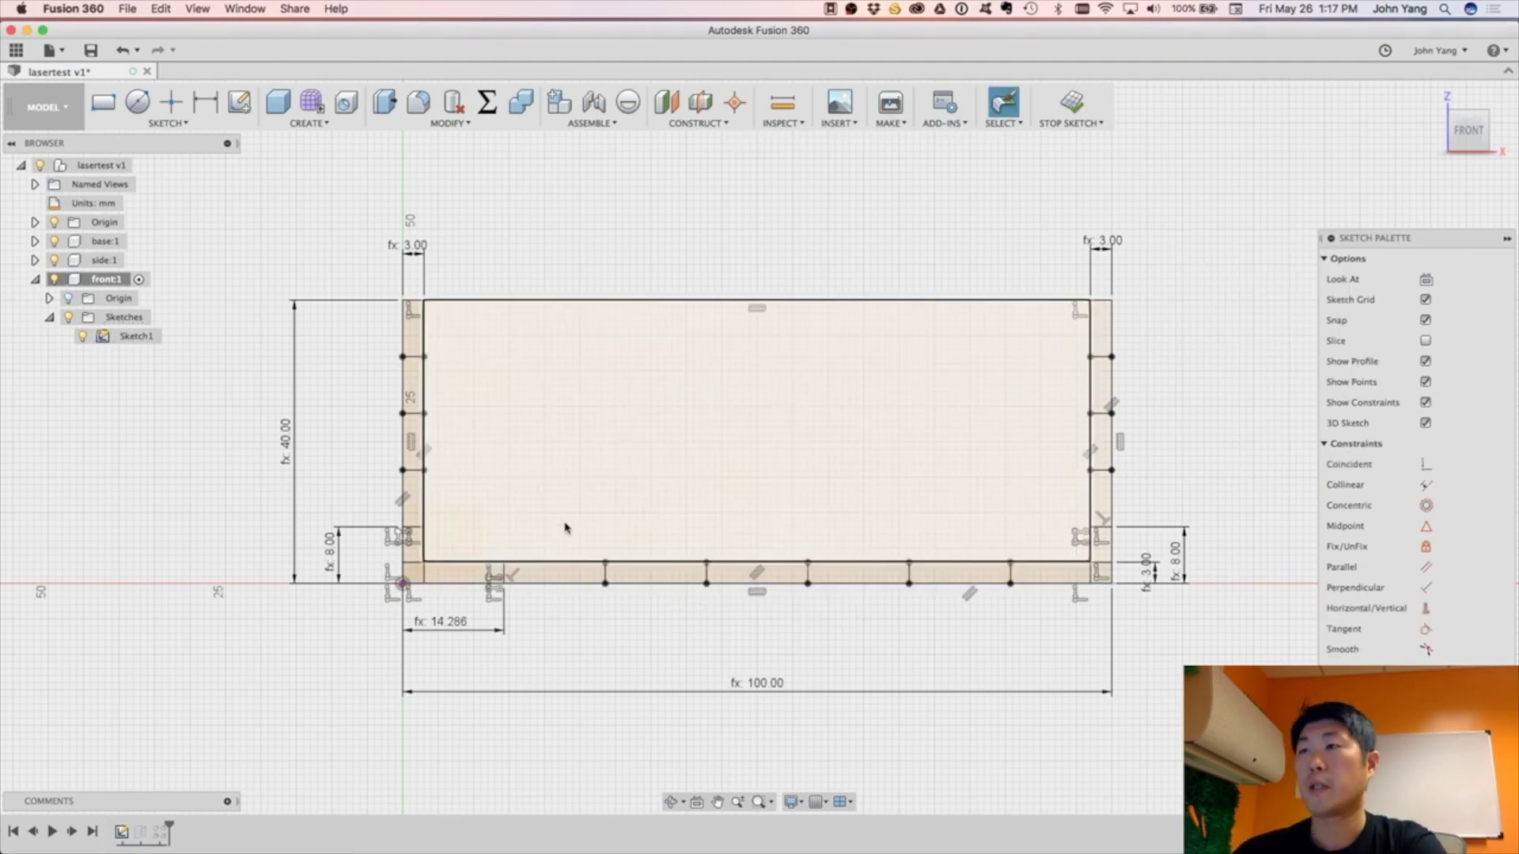
{"action": "left_click", "coordinate": [1070, 106]}
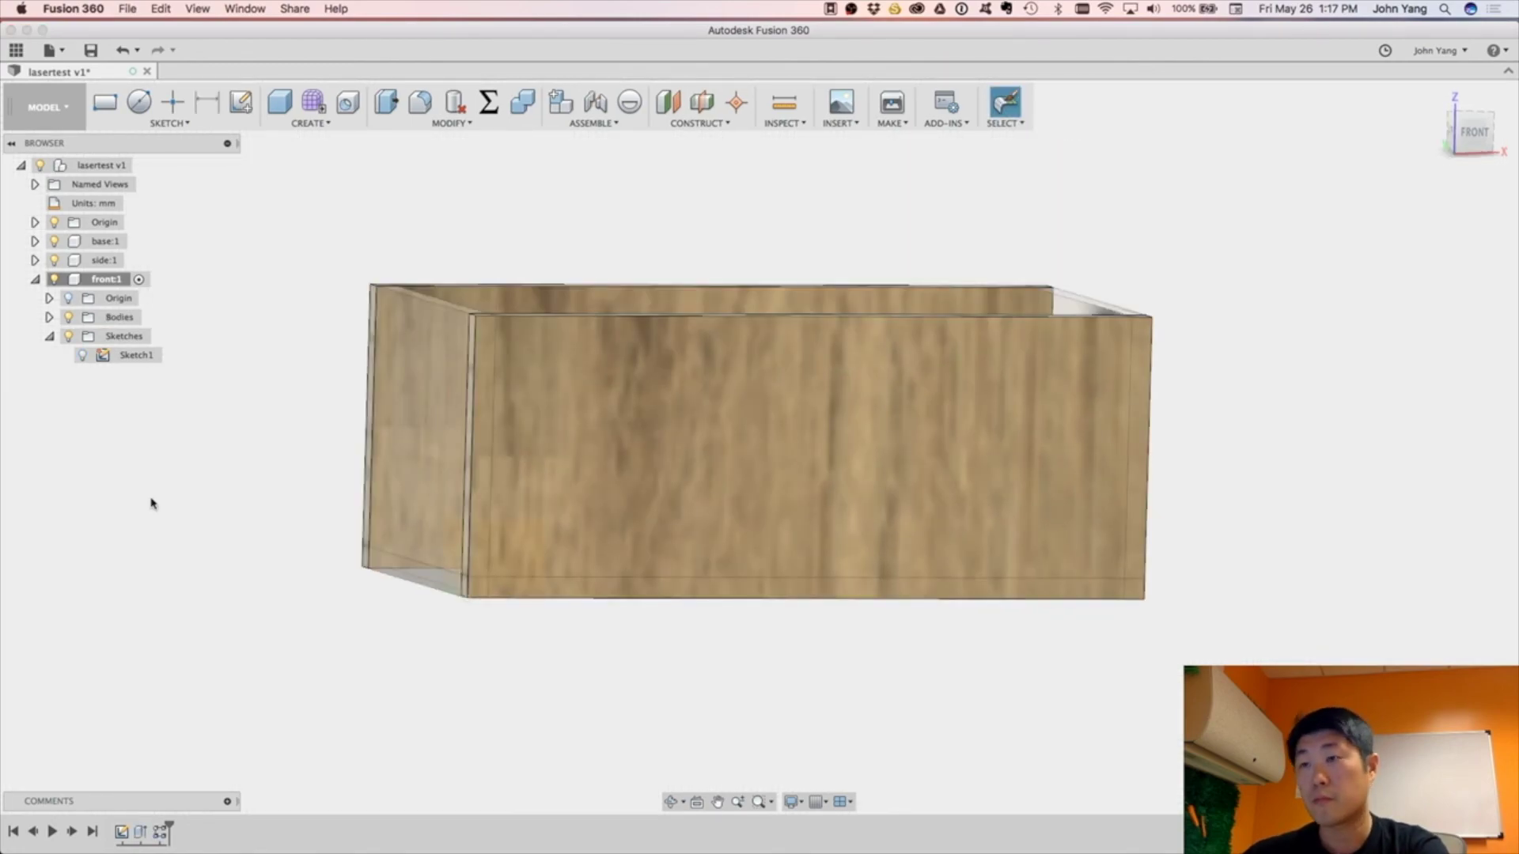
Edit Extrude1, clear its profiles, and select the main panel plus left-edge finger profiles.
{"action": "right_click", "coordinate": [141, 833]}
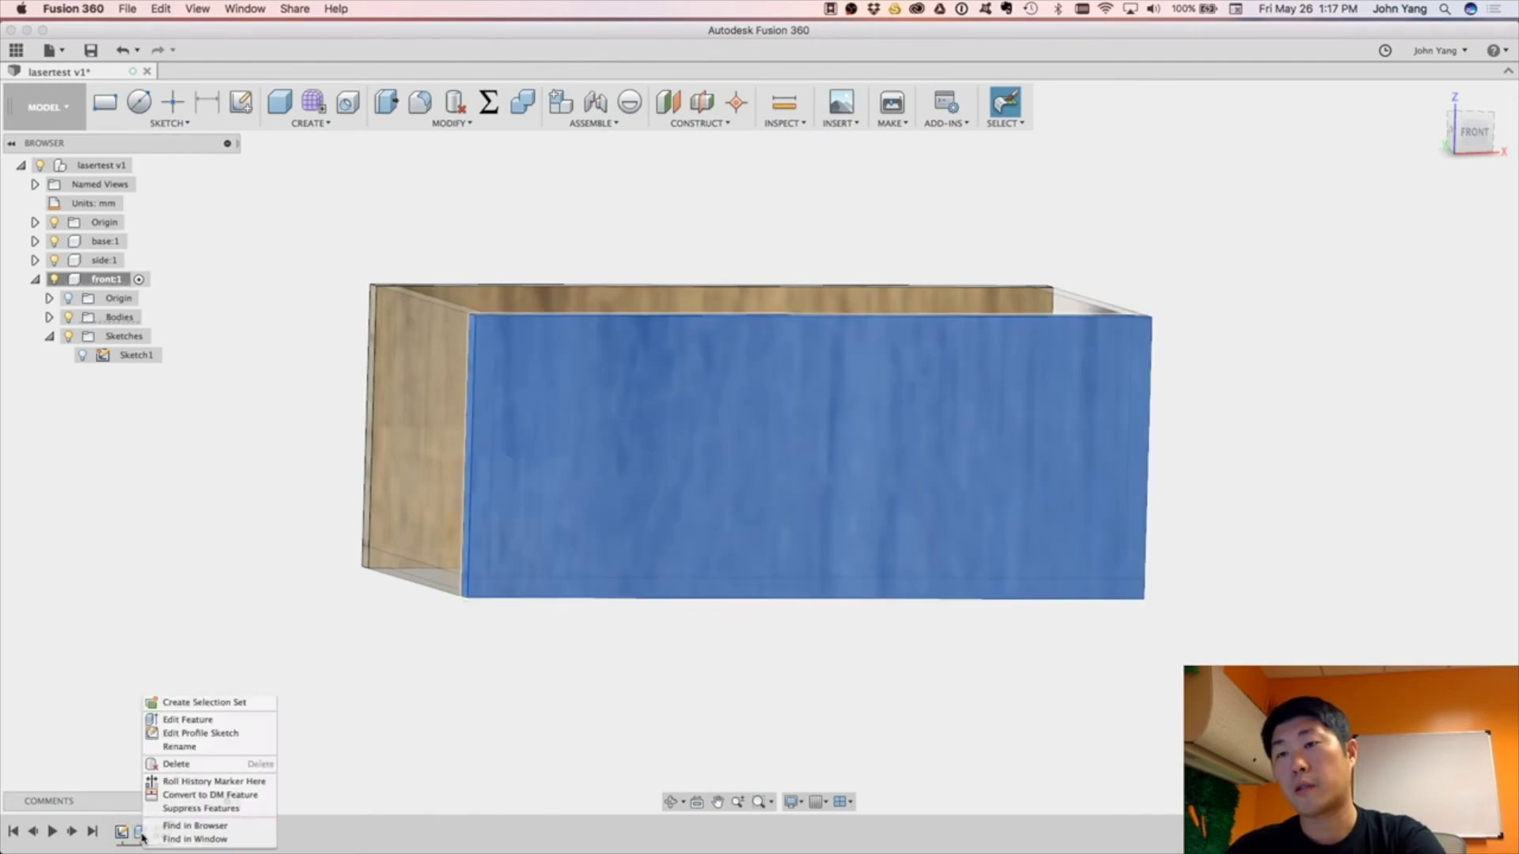
{"action": "left_click", "coordinate": [188, 720]}
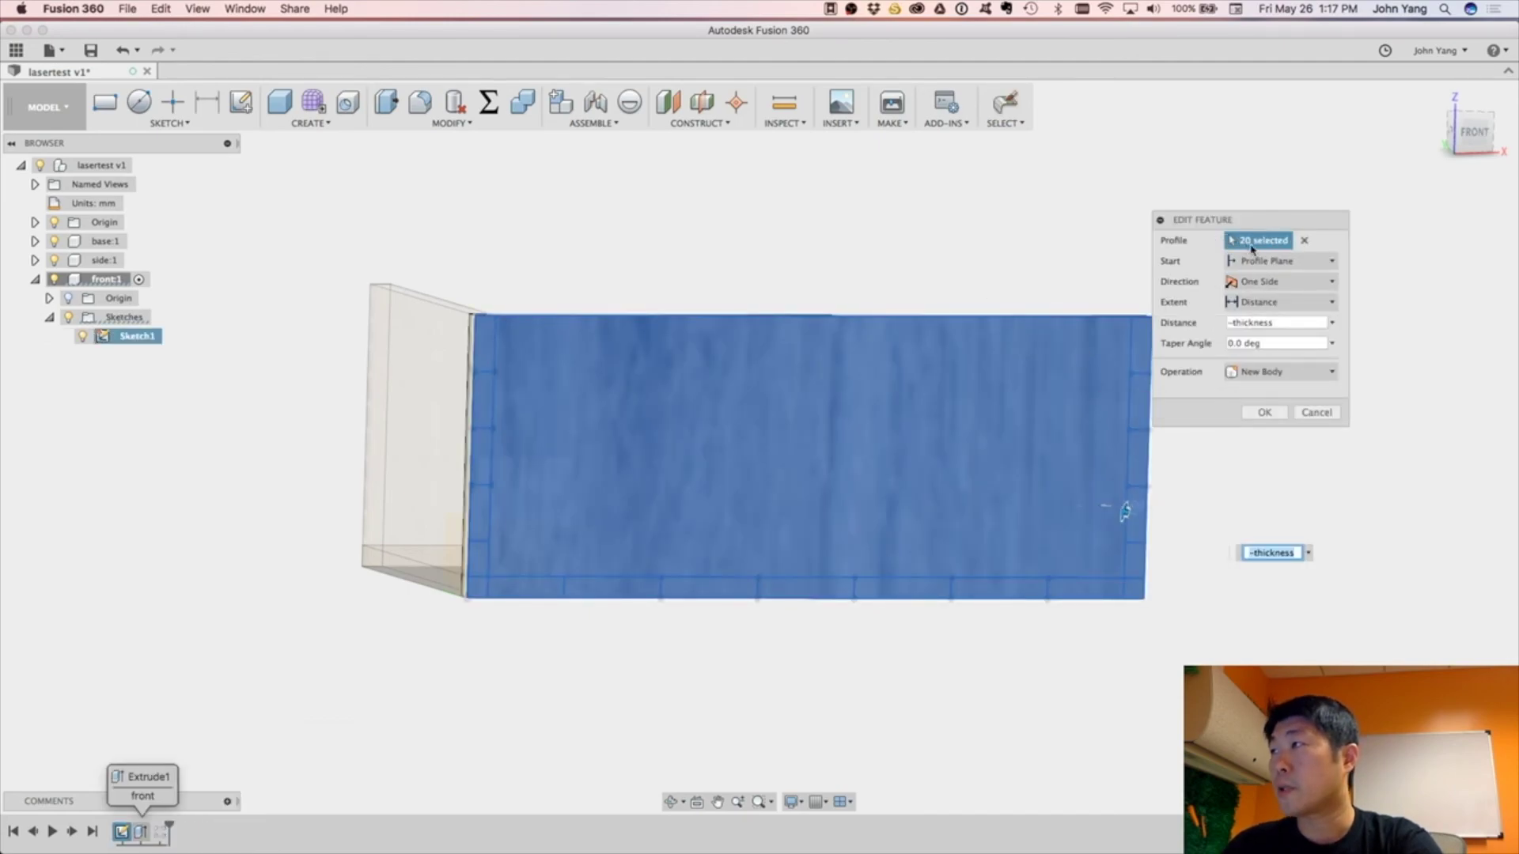
{"action": "left_click", "coordinate": [1305, 241]}
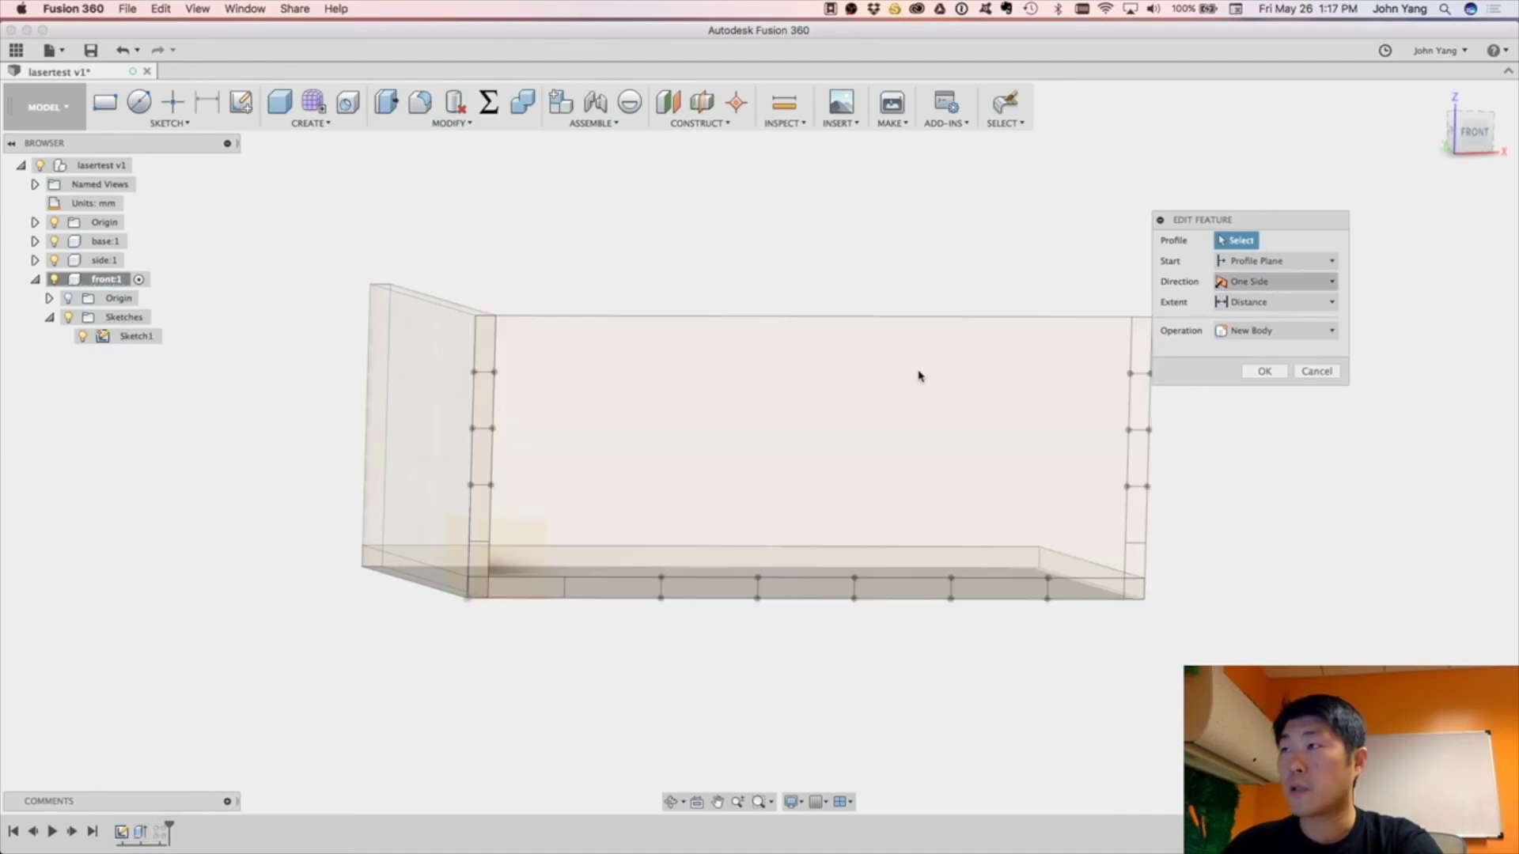
{"action": "left_click", "coordinate": [599, 356]}
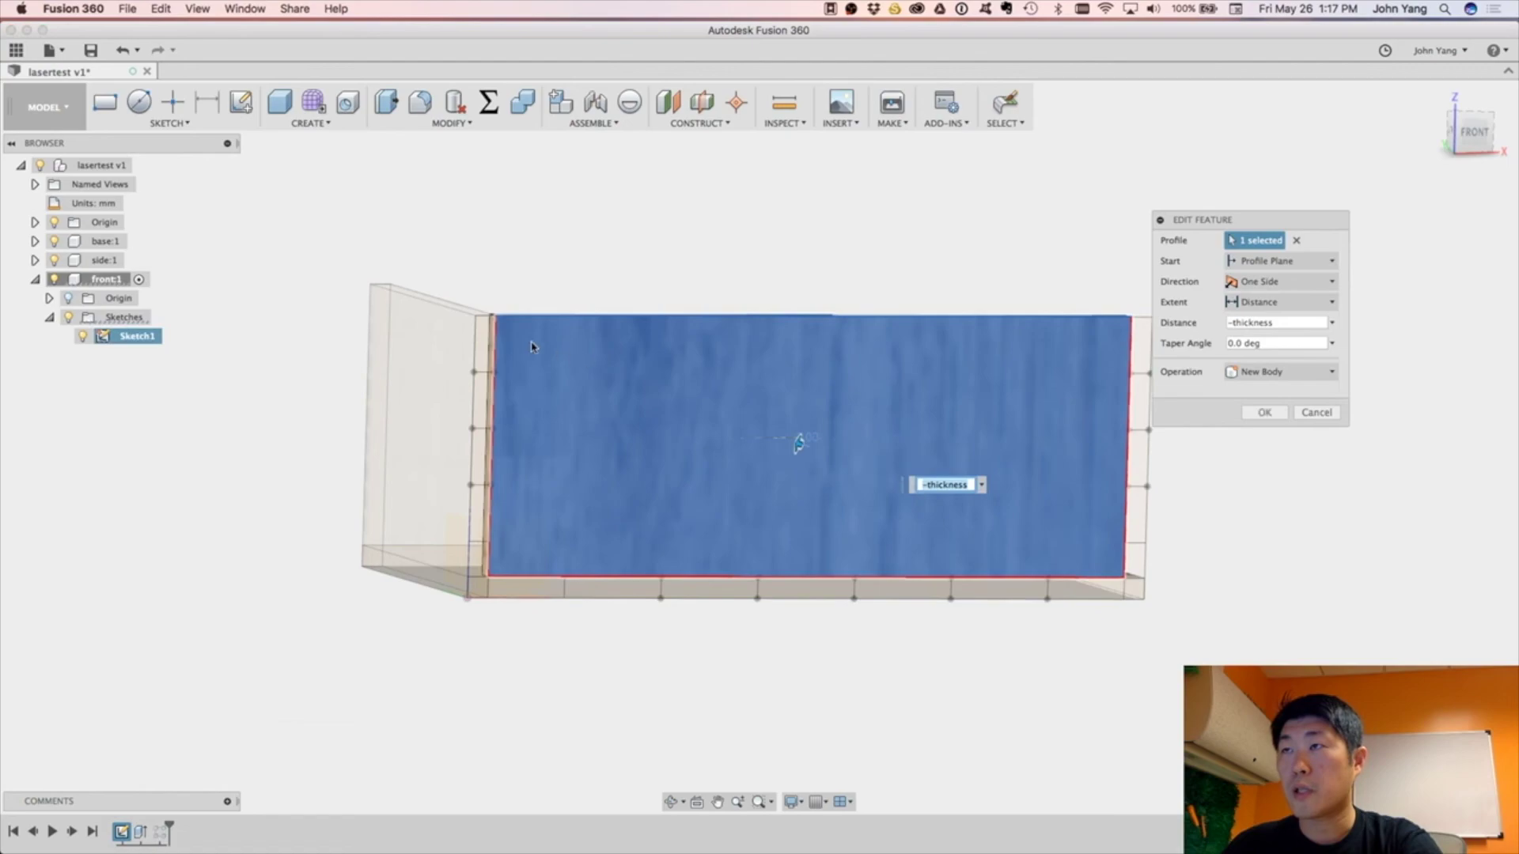
{"action": "left_click", "coordinate": [479, 342]}
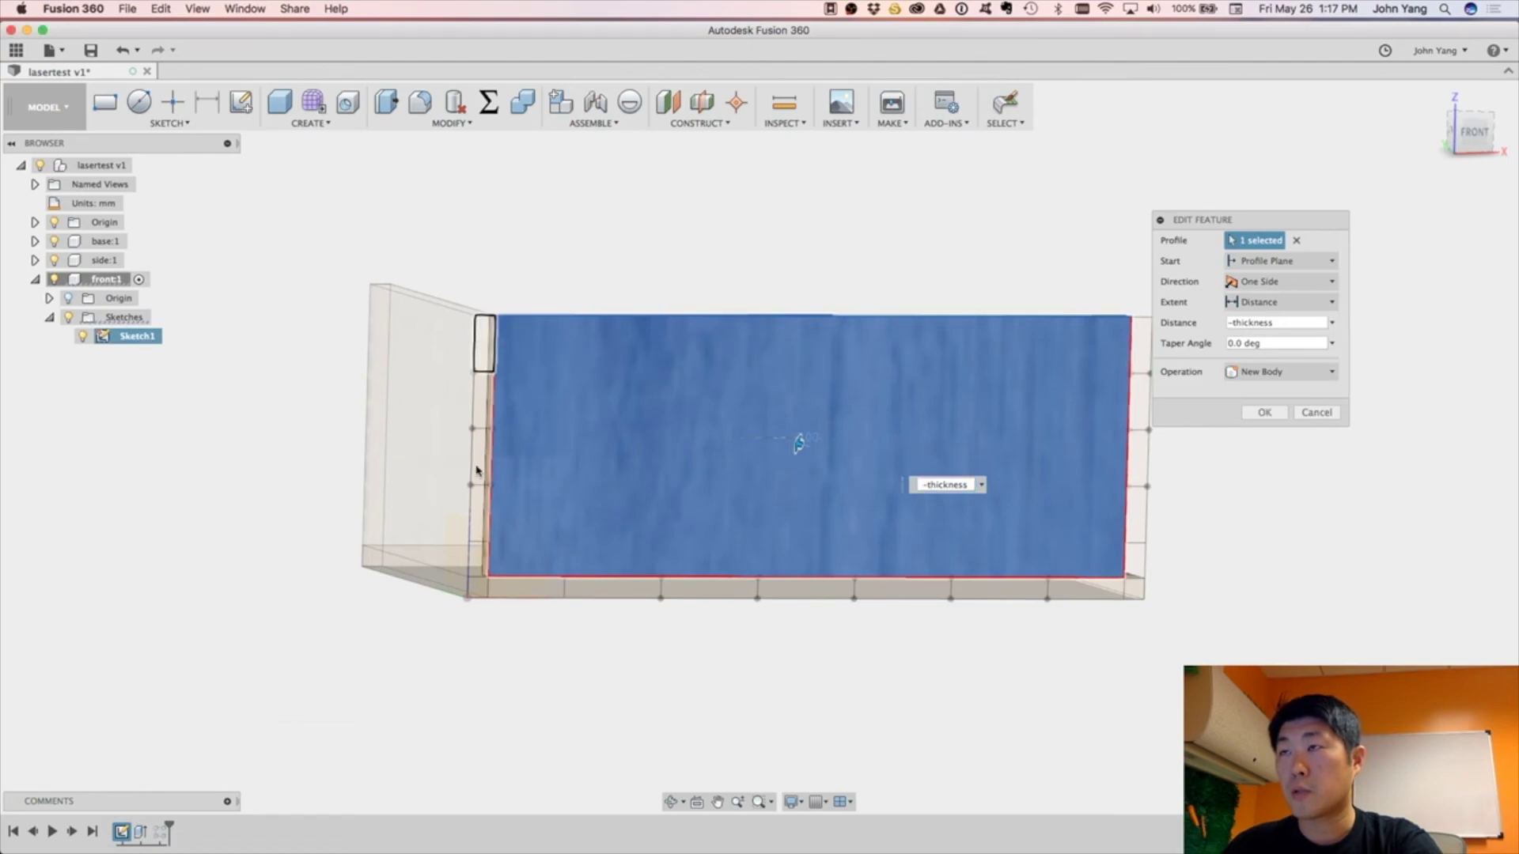
{"action": "left_click", "coordinate": [484, 553]}
{"action": "left_click", "coordinate": [484, 553]}
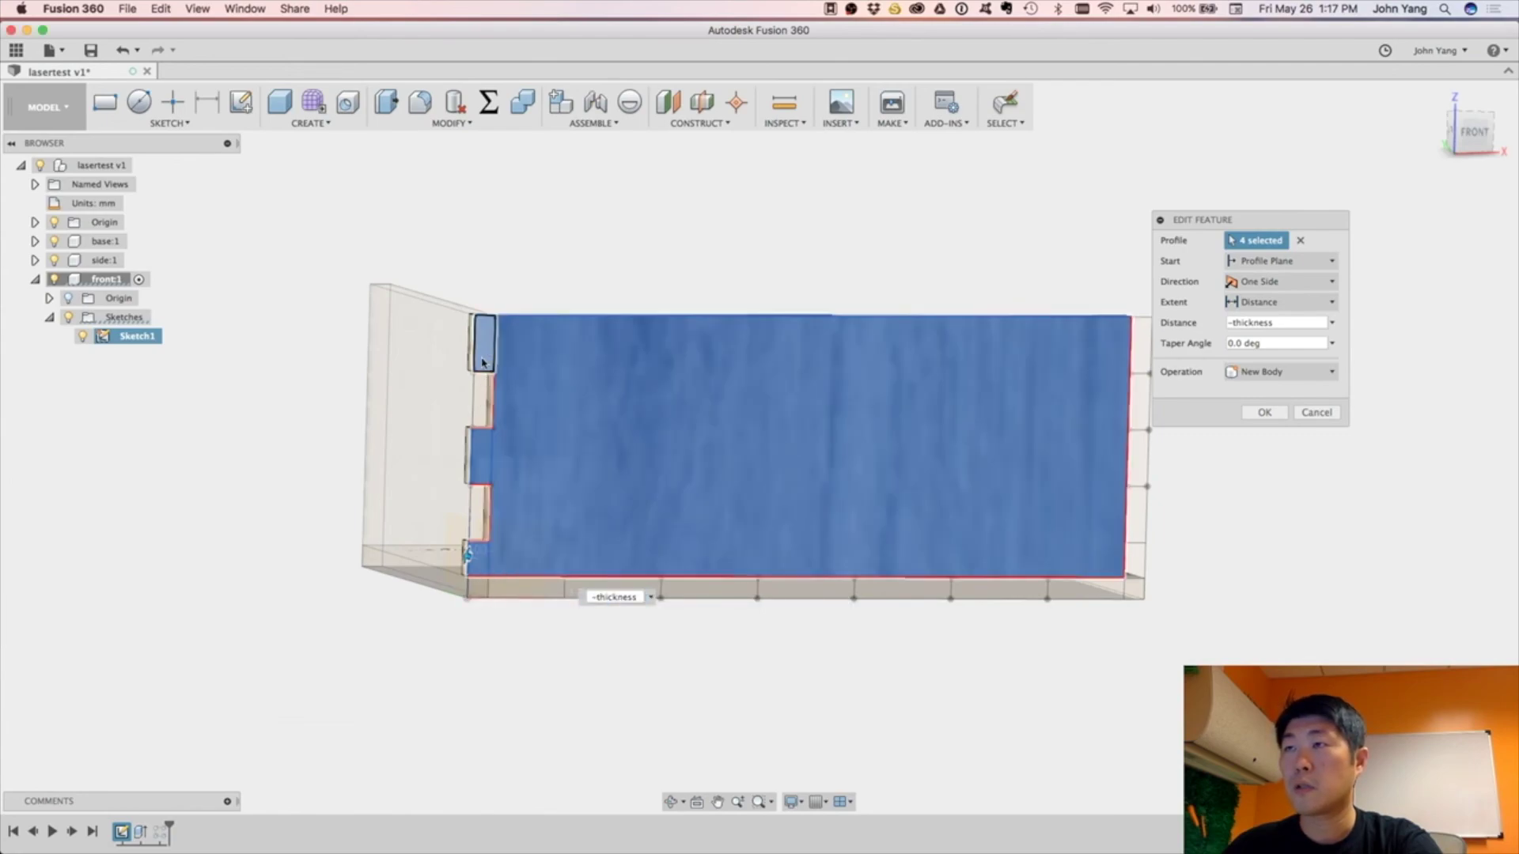
{"action": "left_click", "coordinate": [484, 360]}
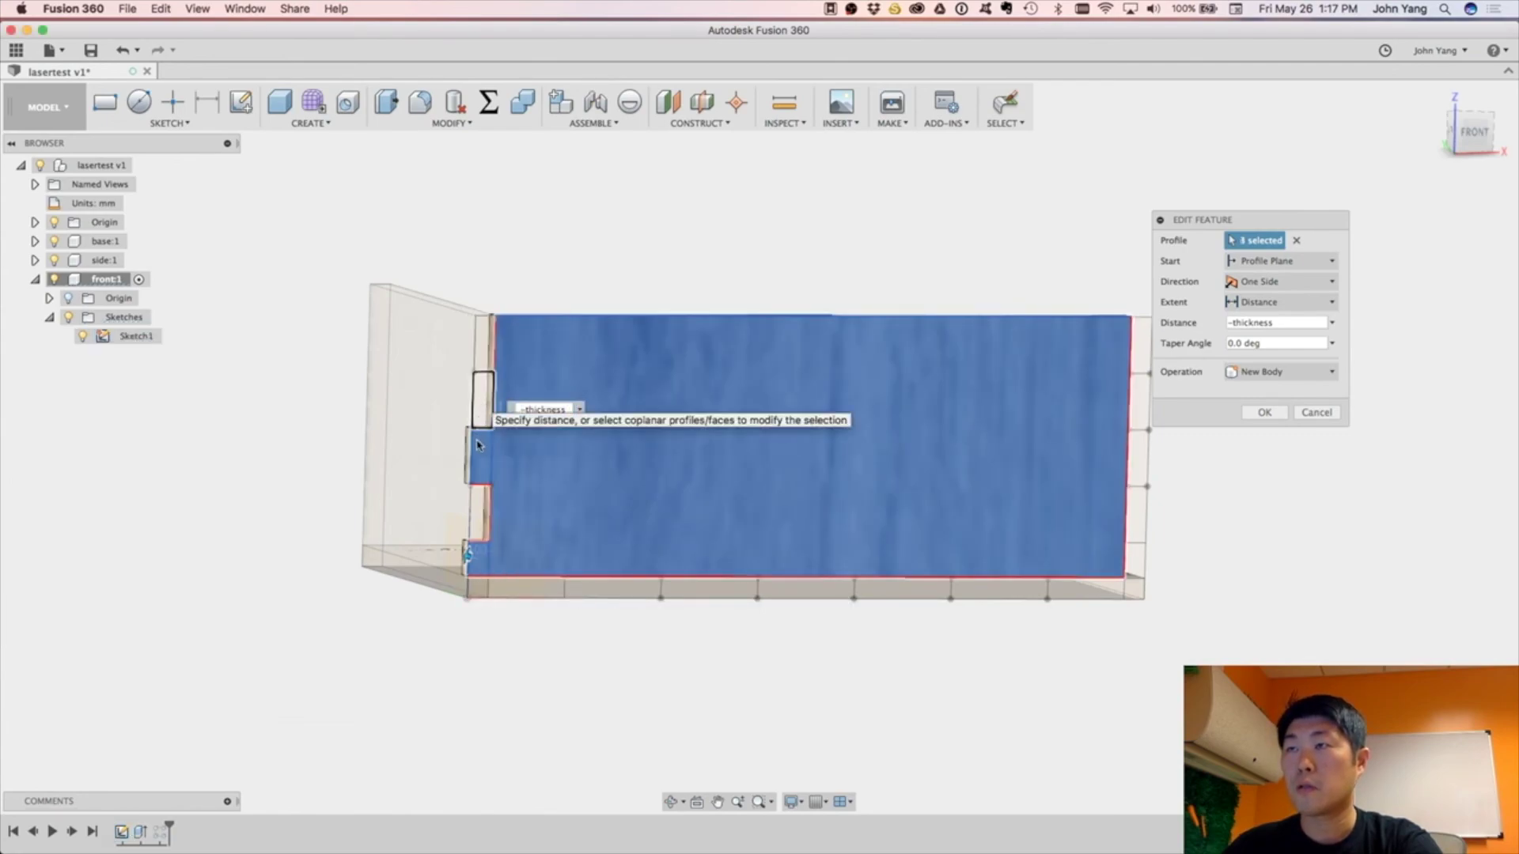
{"action": "left_click", "coordinate": [480, 406]}
{"action": "left_click", "coordinate": [479, 503]}
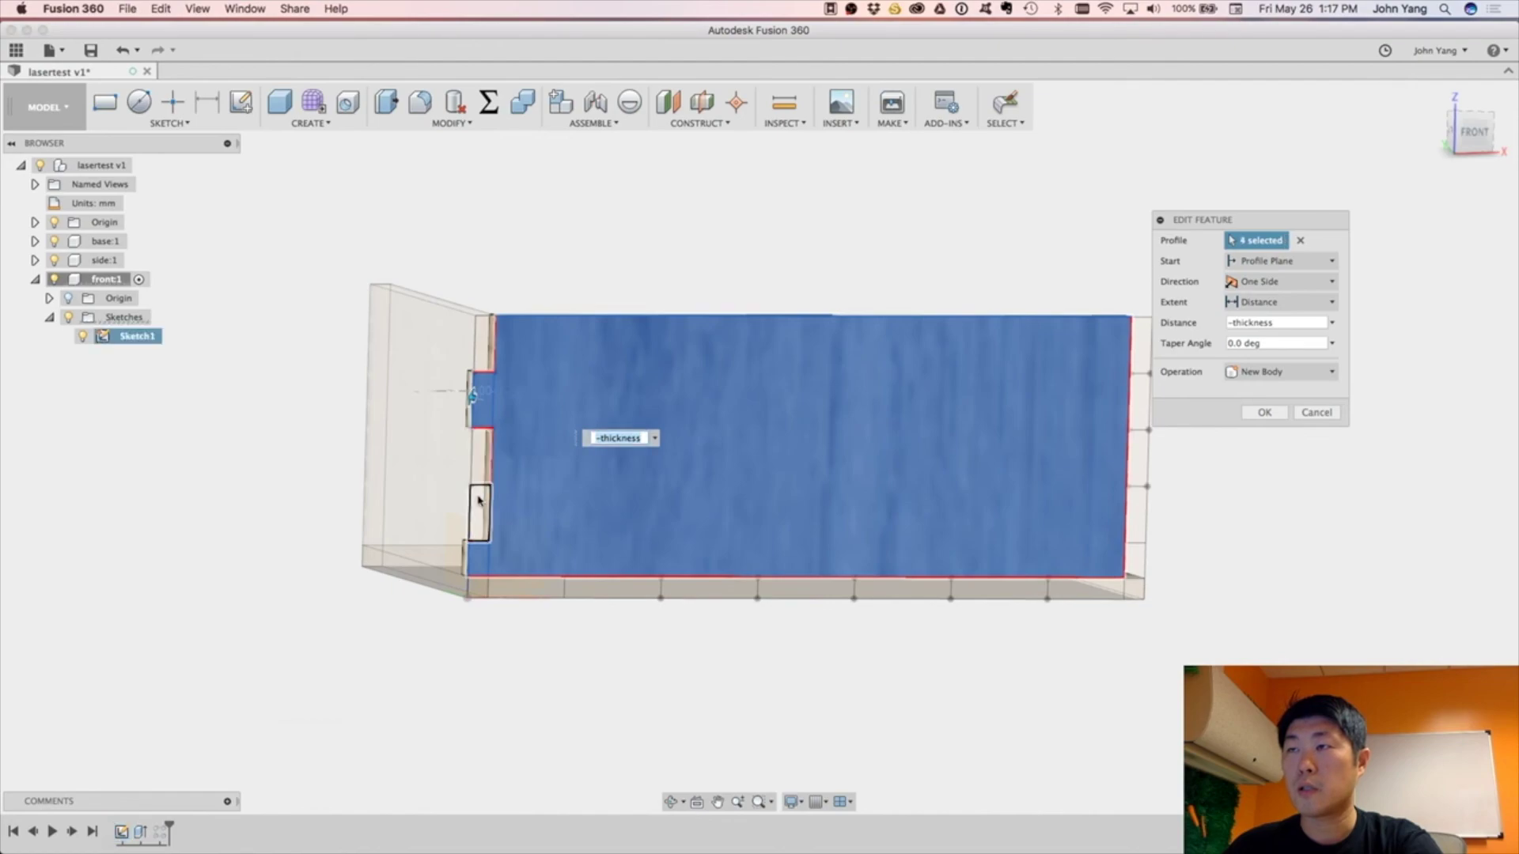
{"action": "left_click", "coordinate": [479, 512]}
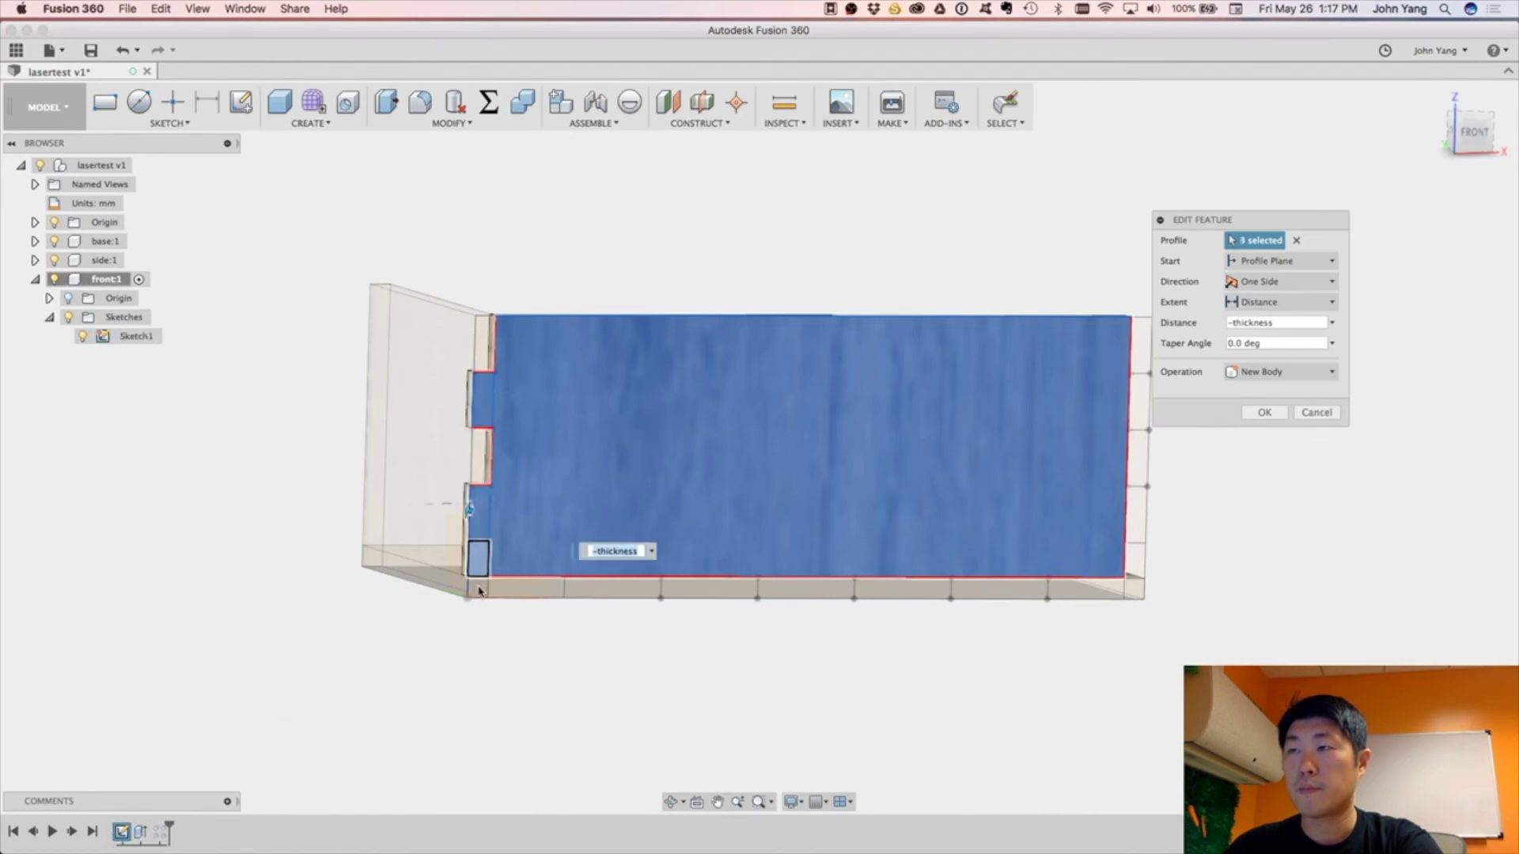
{"action": "left_click", "coordinate": [526, 593]}
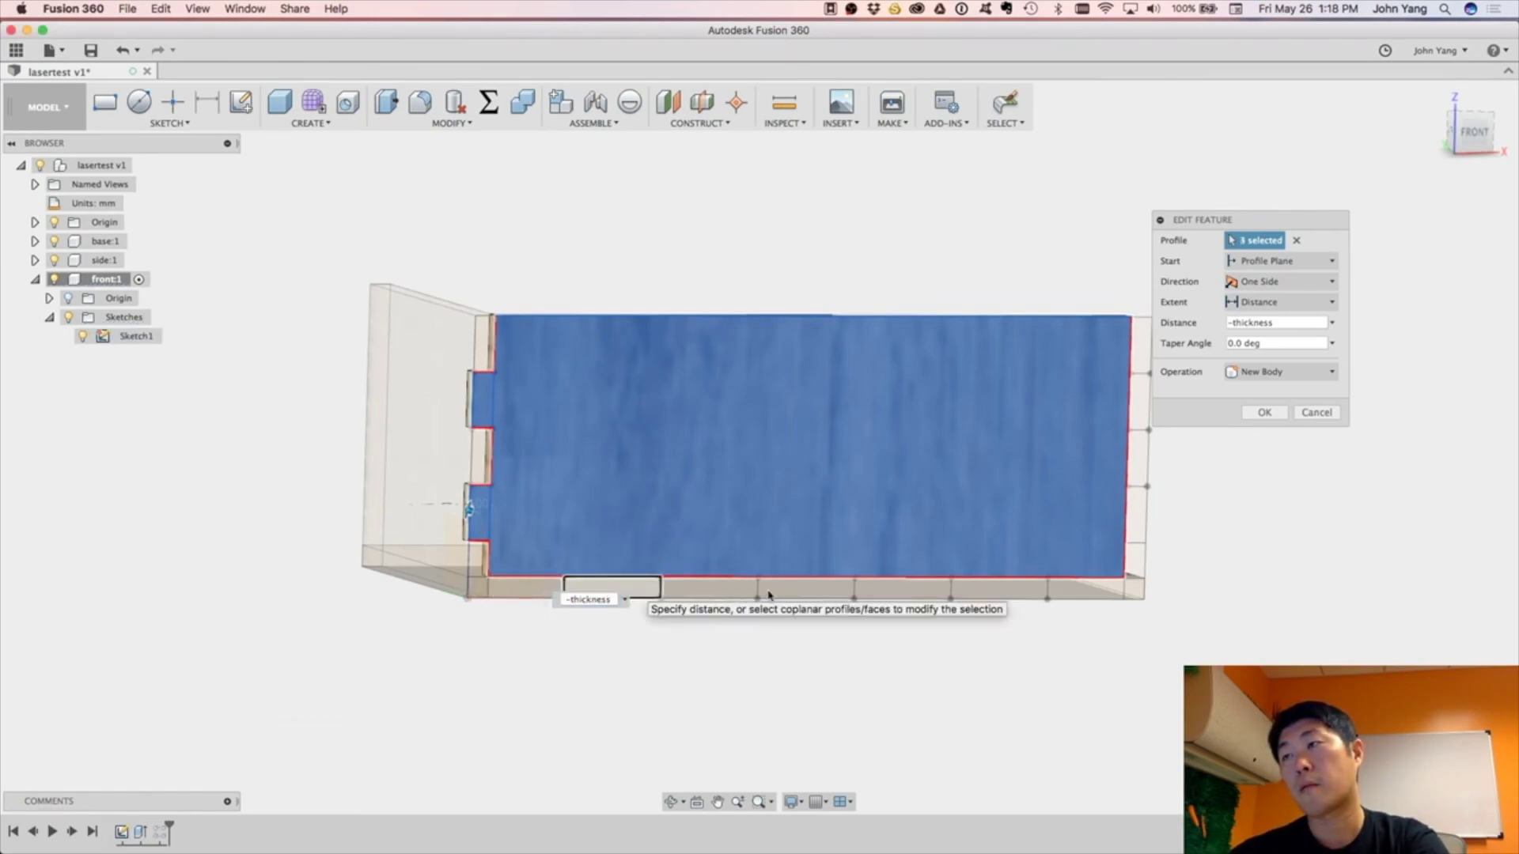
Add the three bottom and two right-edge finger tabs and apply the extrusion.
{"action": "left_click", "coordinate": [638, 595]}
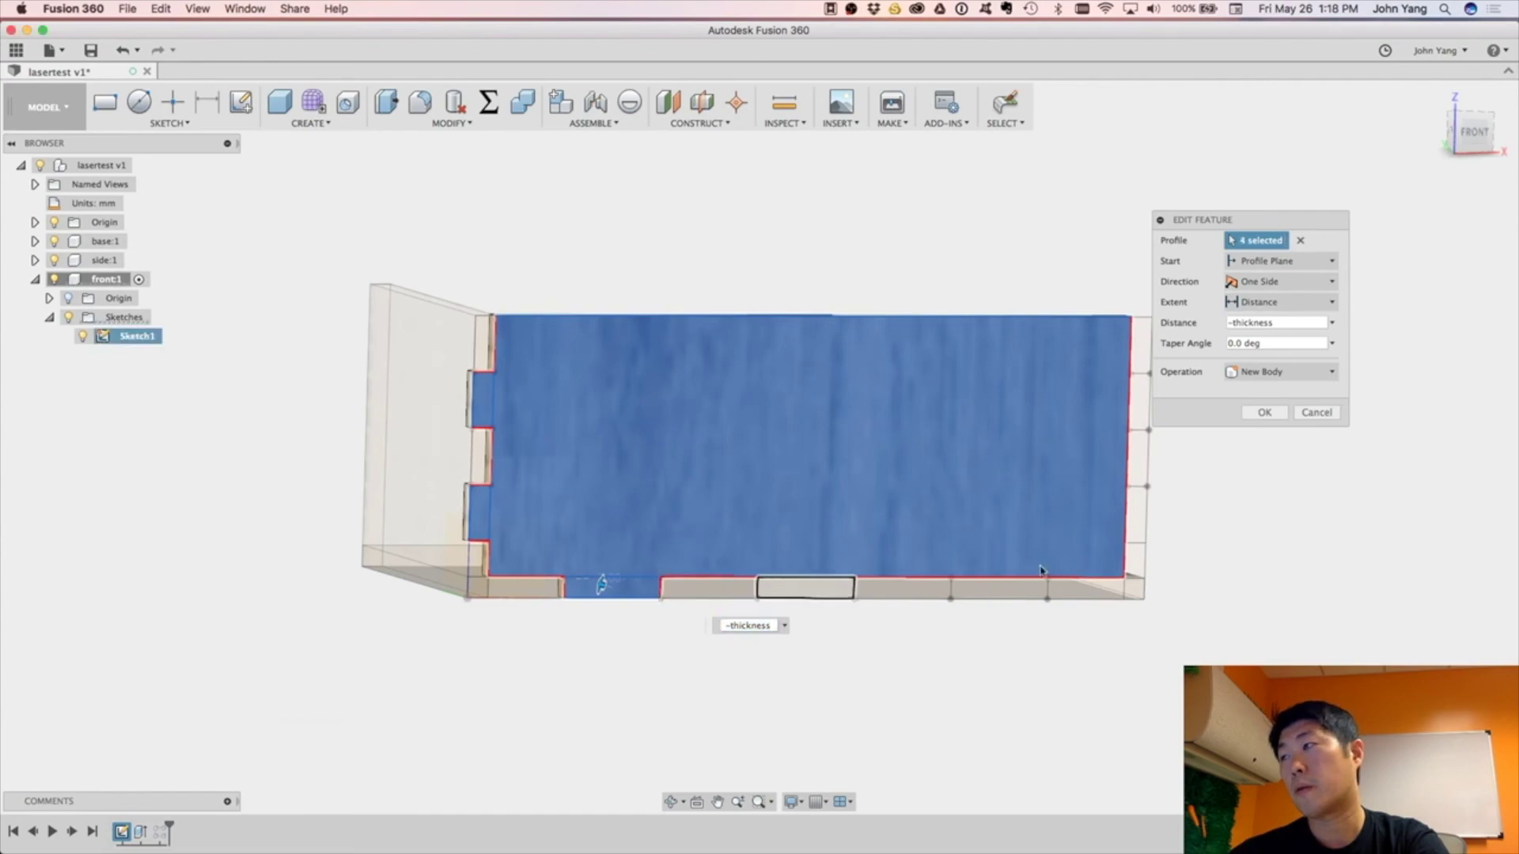
{"action": "left_click", "coordinate": [806, 589]}
{"action": "left_click", "coordinate": [989, 588]}
{"action": "left_click", "coordinate": [1132, 513]}
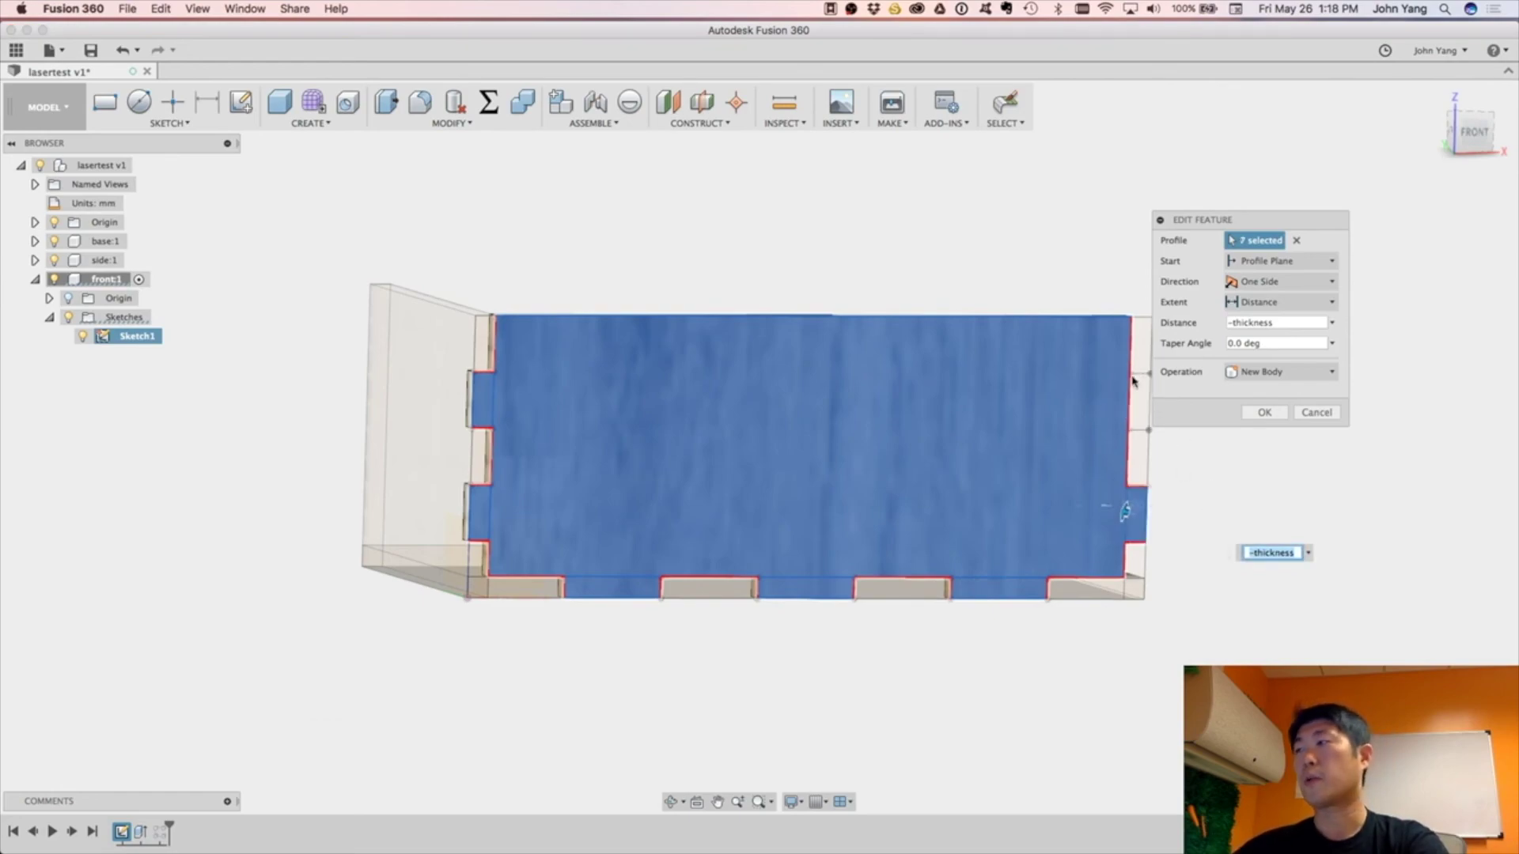
{"action": "left_click", "coordinate": [1189, 450]}
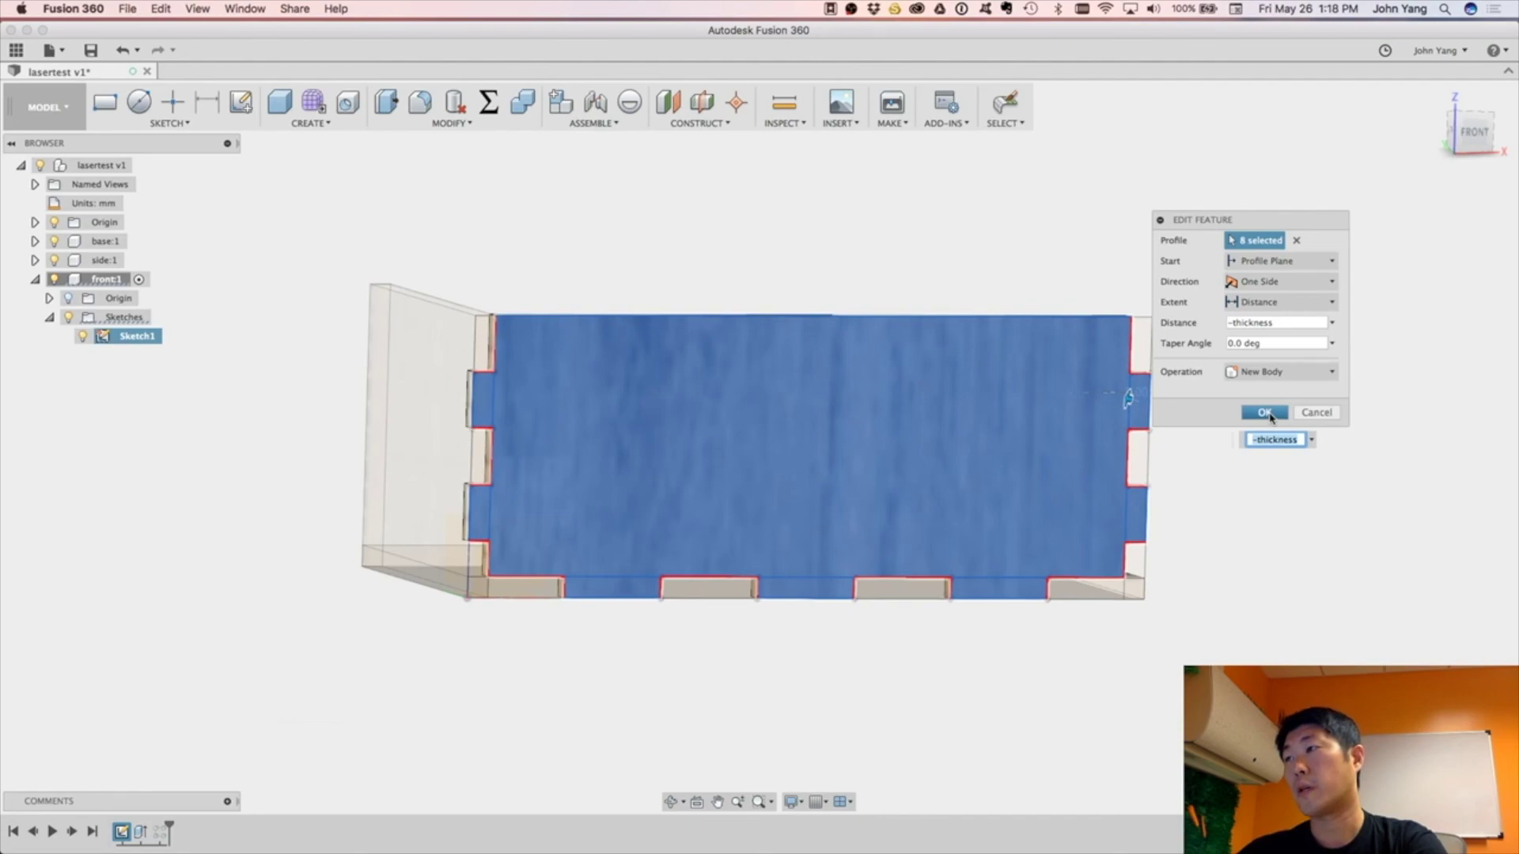
{"action": "left_click", "coordinate": [1269, 413]}
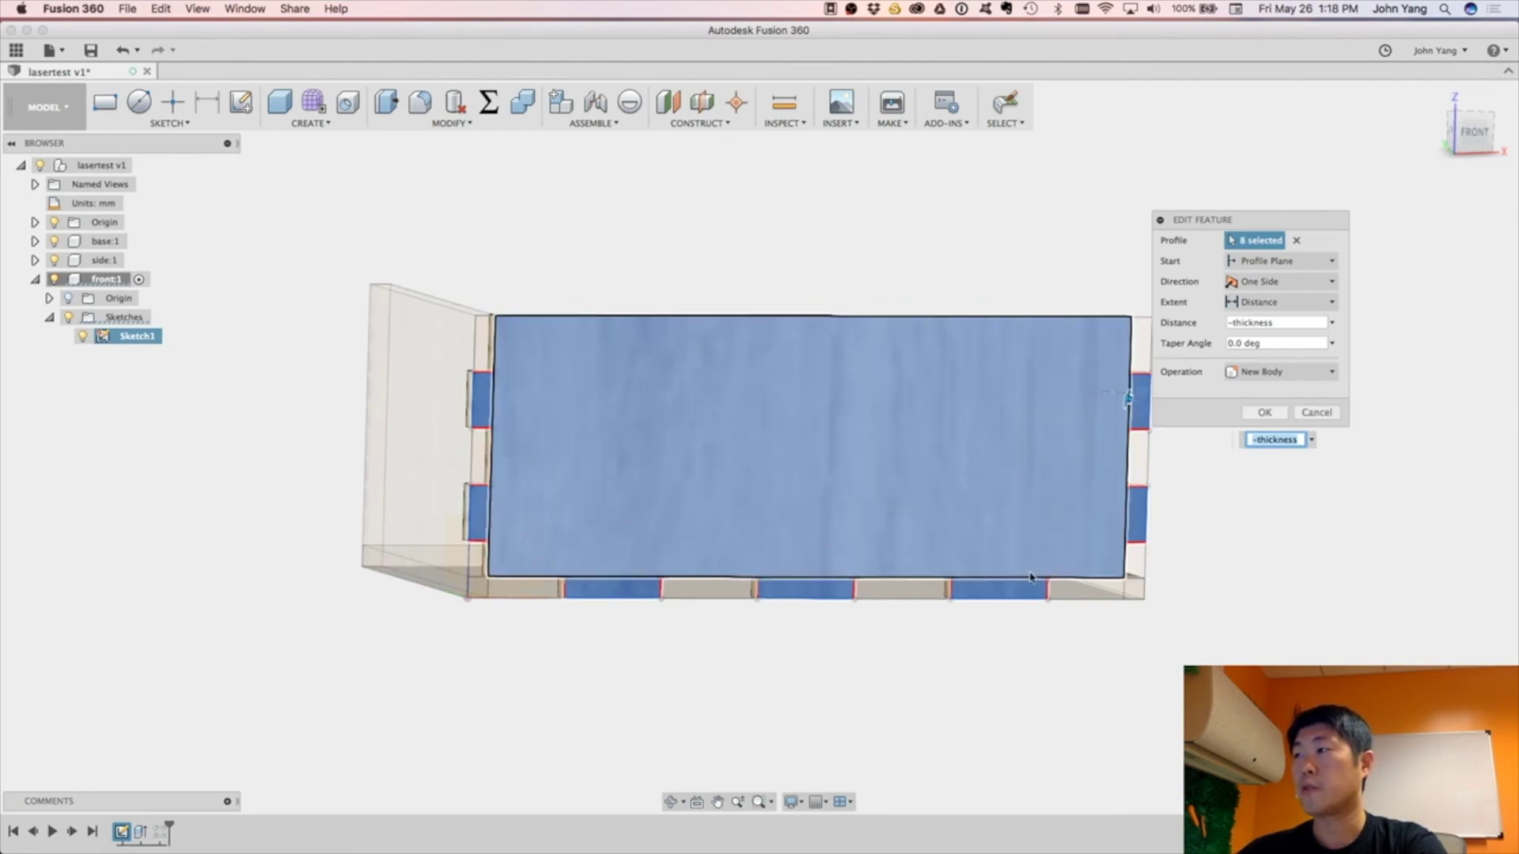
{"action": "left_click", "coordinate": [1264, 413]}
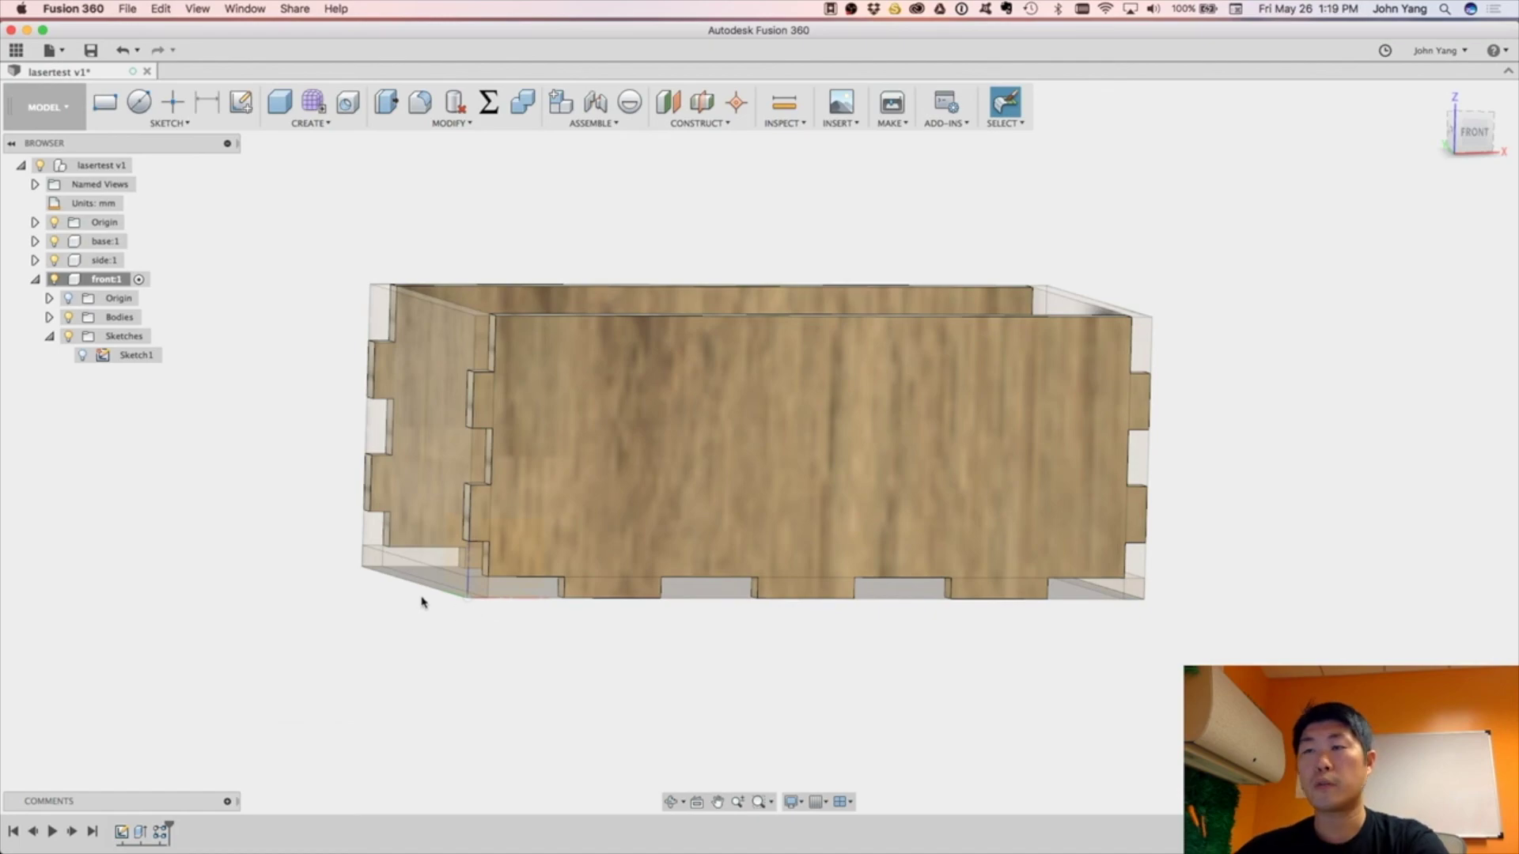
Orbit to inspect the finger joints, then activate the side:1 component.
{"action": "middle_click_drag", "start_coordinate": [402, 601], "coordinate": [594, 665], "text": "shift"}
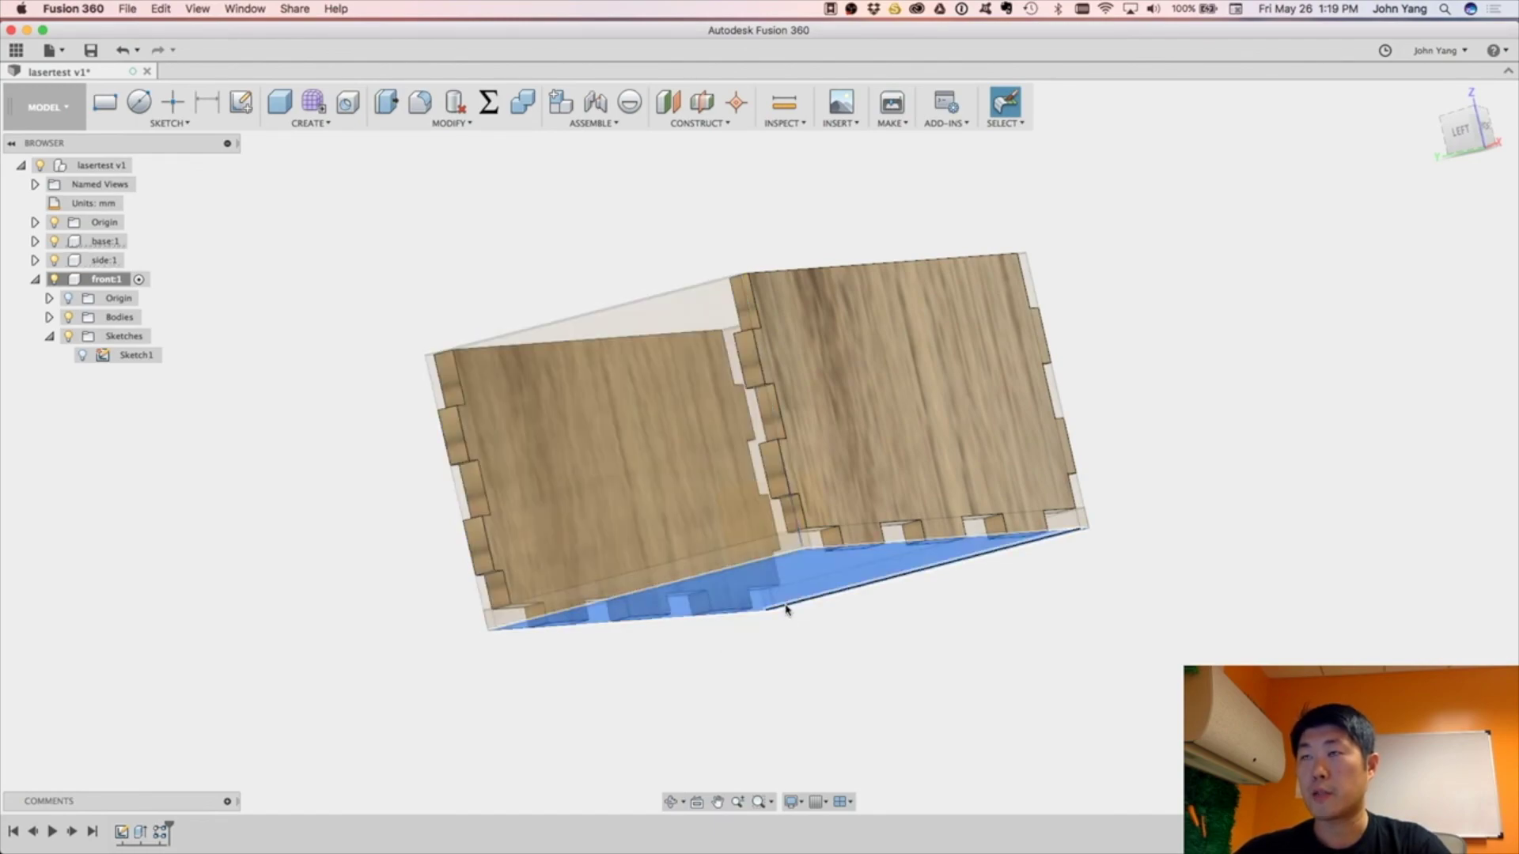
{"action": "left_click", "coordinate": [96, 267]}
{"action": "left_click", "coordinate": [136, 260]}
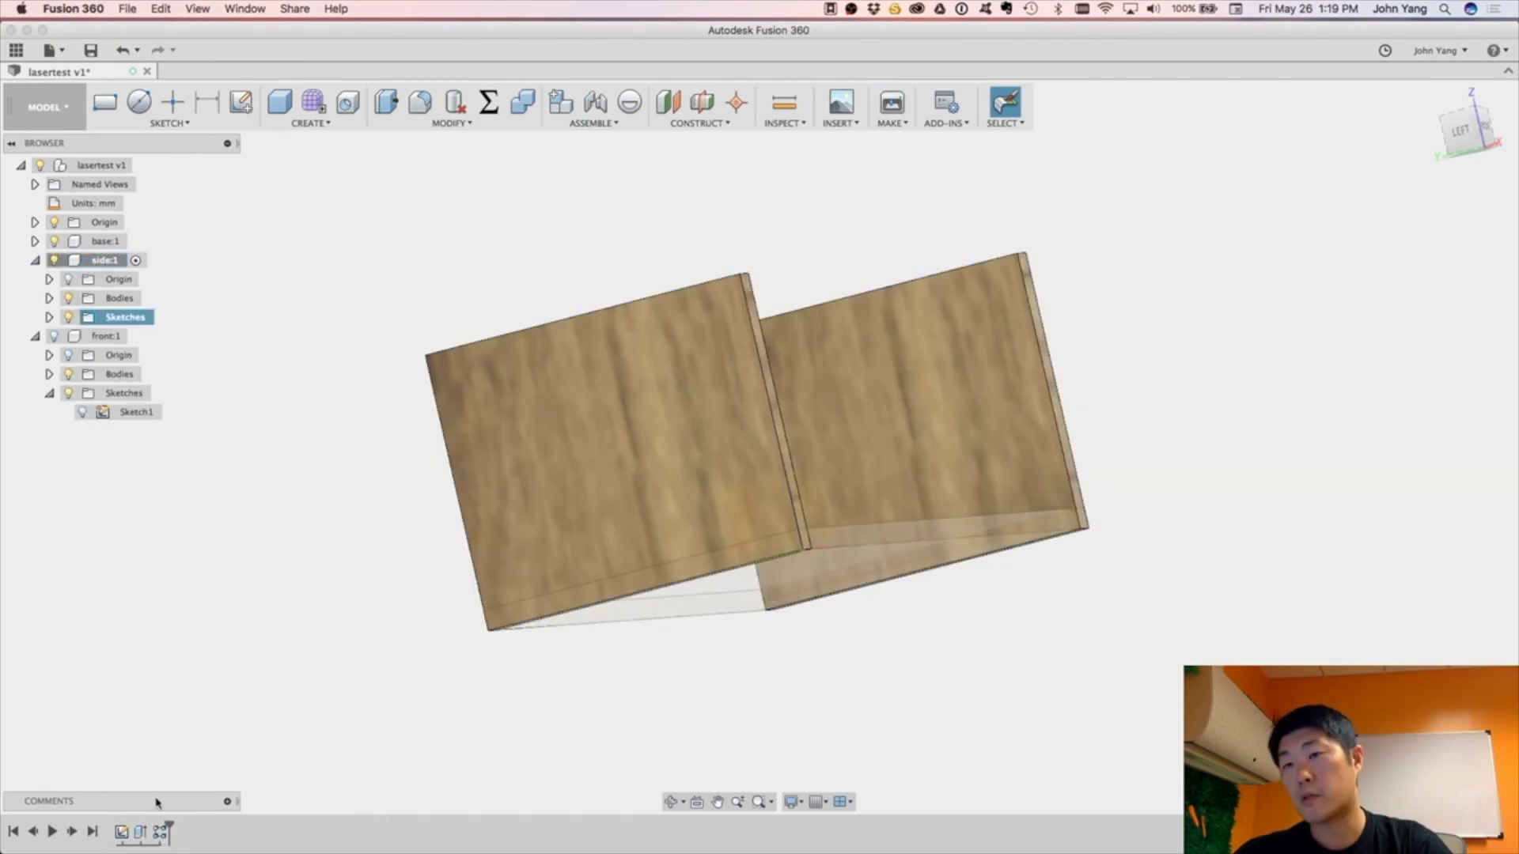
Edit the side sketch and add a bottom strip line dimensioned 3 mm high.
{"action": "right_click", "coordinate": [122, 831]}
{"action": "left_click", "coordinate": [158, 724]}
{"action": "left_click", "coordinate": [583, 508]}
{"action": "left_click", "coordinate": [935, 509]}
{"action": "left_click", "coordinate": [518, 558]}
{"action": "type", "text": "3"}
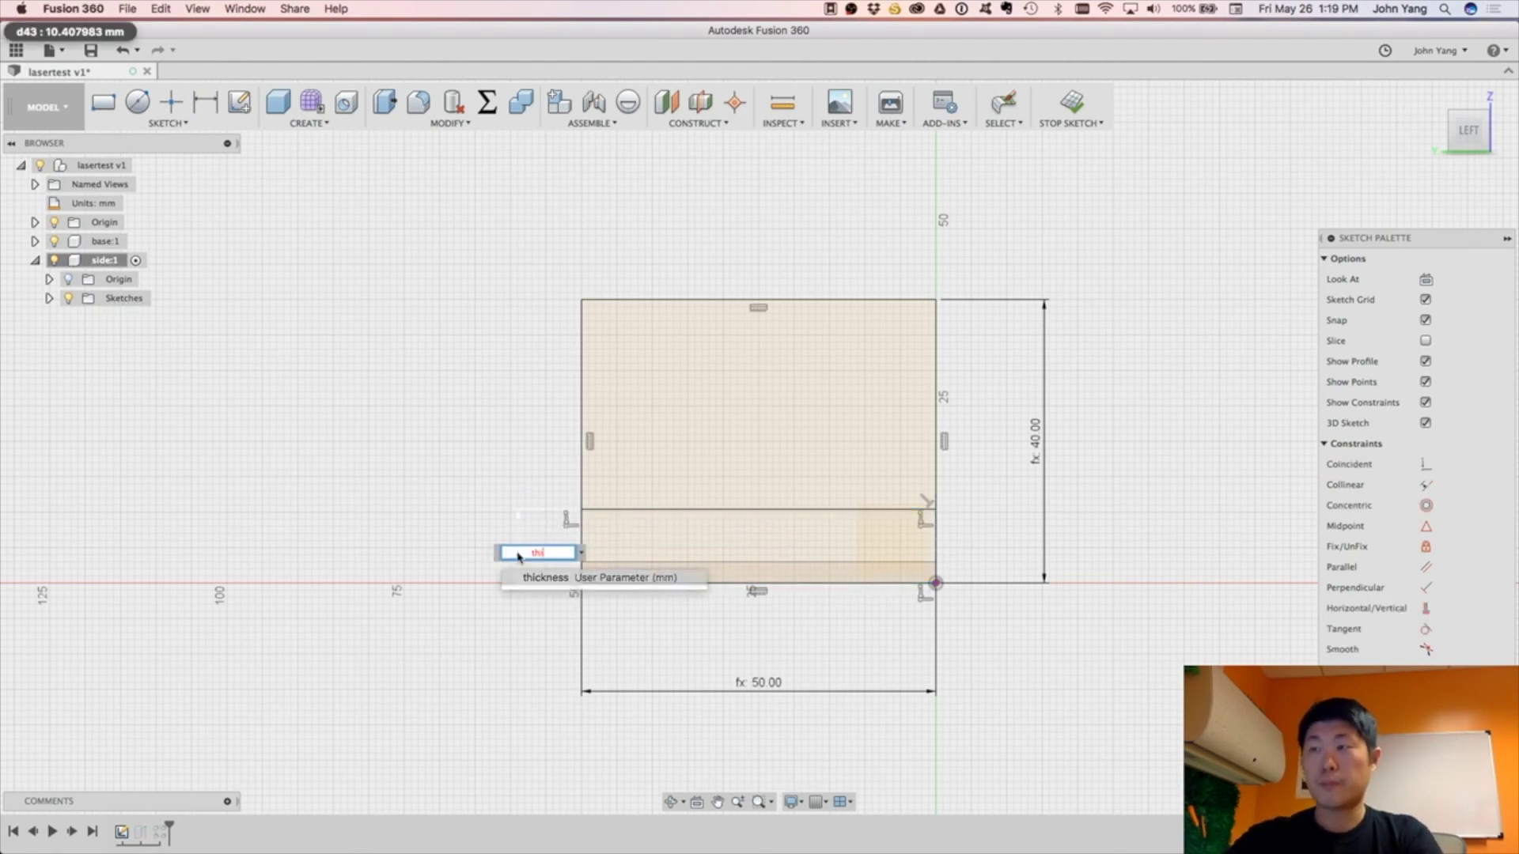
{"action": "key", "text": "Return"}
Try a depth/5 dimension from the left edge, then cancel it.
{"action": "left_click", "coordinate": [583, 573]}
{"action": "left_click", "coordinate": [631, 573]}
{"action": "left_click", "coordinate": [587, 612]}
{"action": "type", "text": "depth/"}
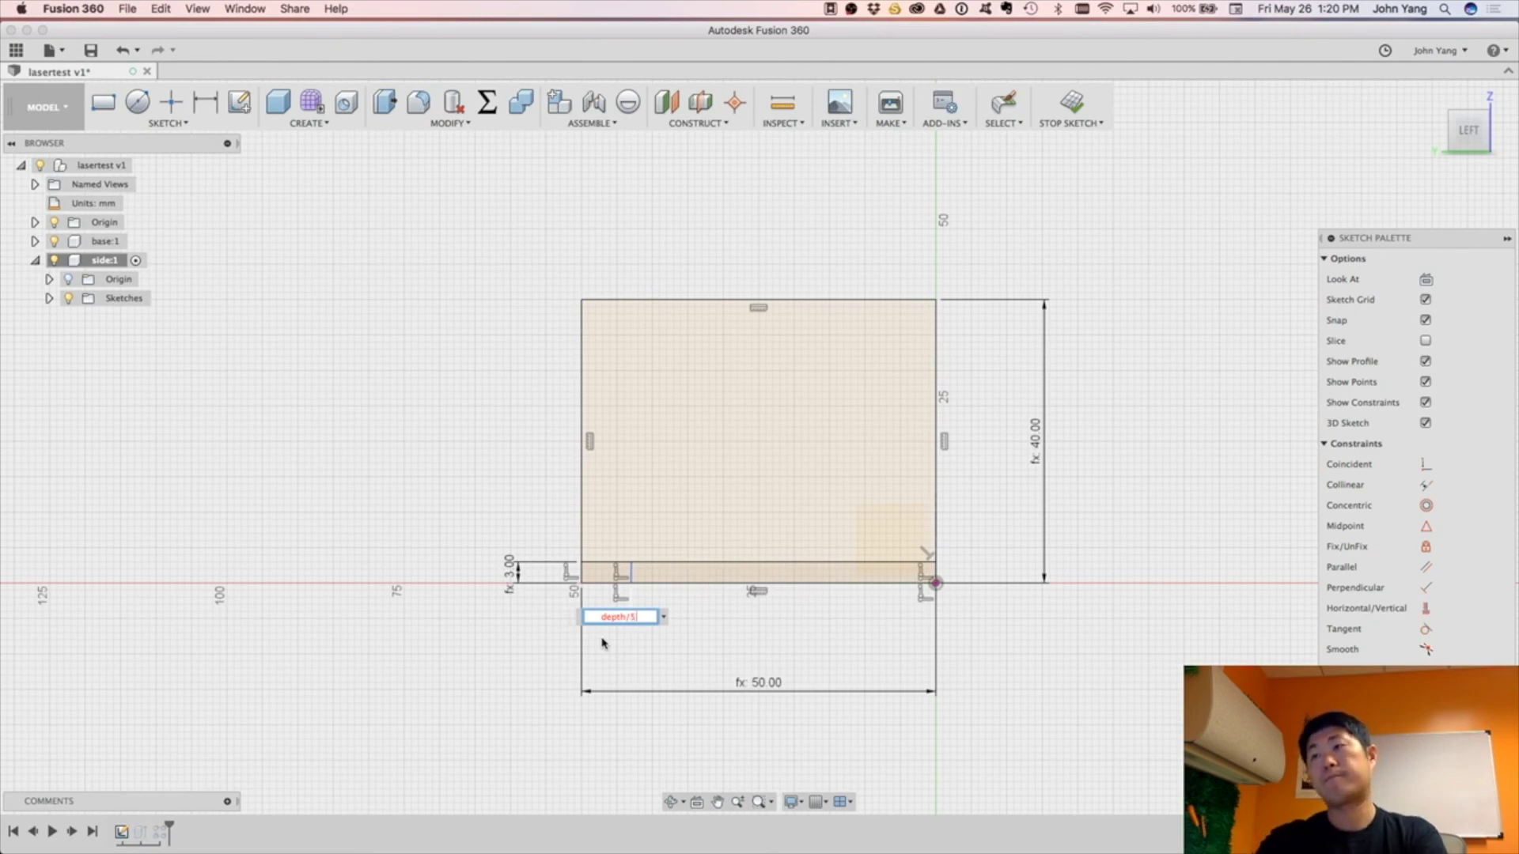
{"action": "type", "text": "5"}
{"action": "key", "text": "Return"}
{"action": "key", "text": "Escape"}
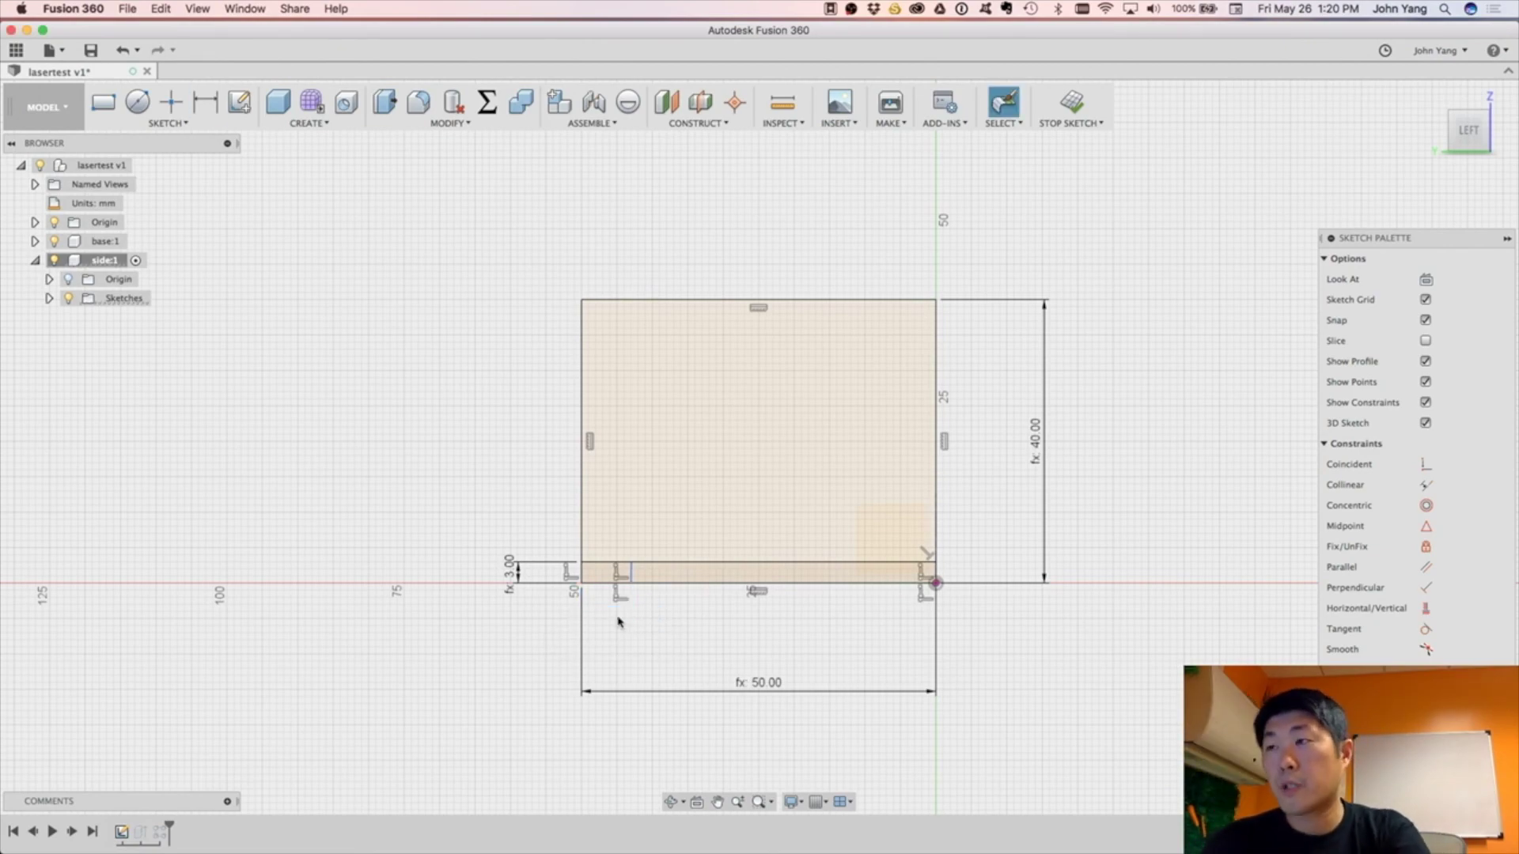
Draw a vertical divider line in the bottom strip and dimension its offset to depth.
{"action": "key", "text": "l"}
{"action": "left_click", "coordinate": [639, 562]}
{"action": "left_click", "coordinate": [640, 583]}
{"action": "key", "text": "d"}
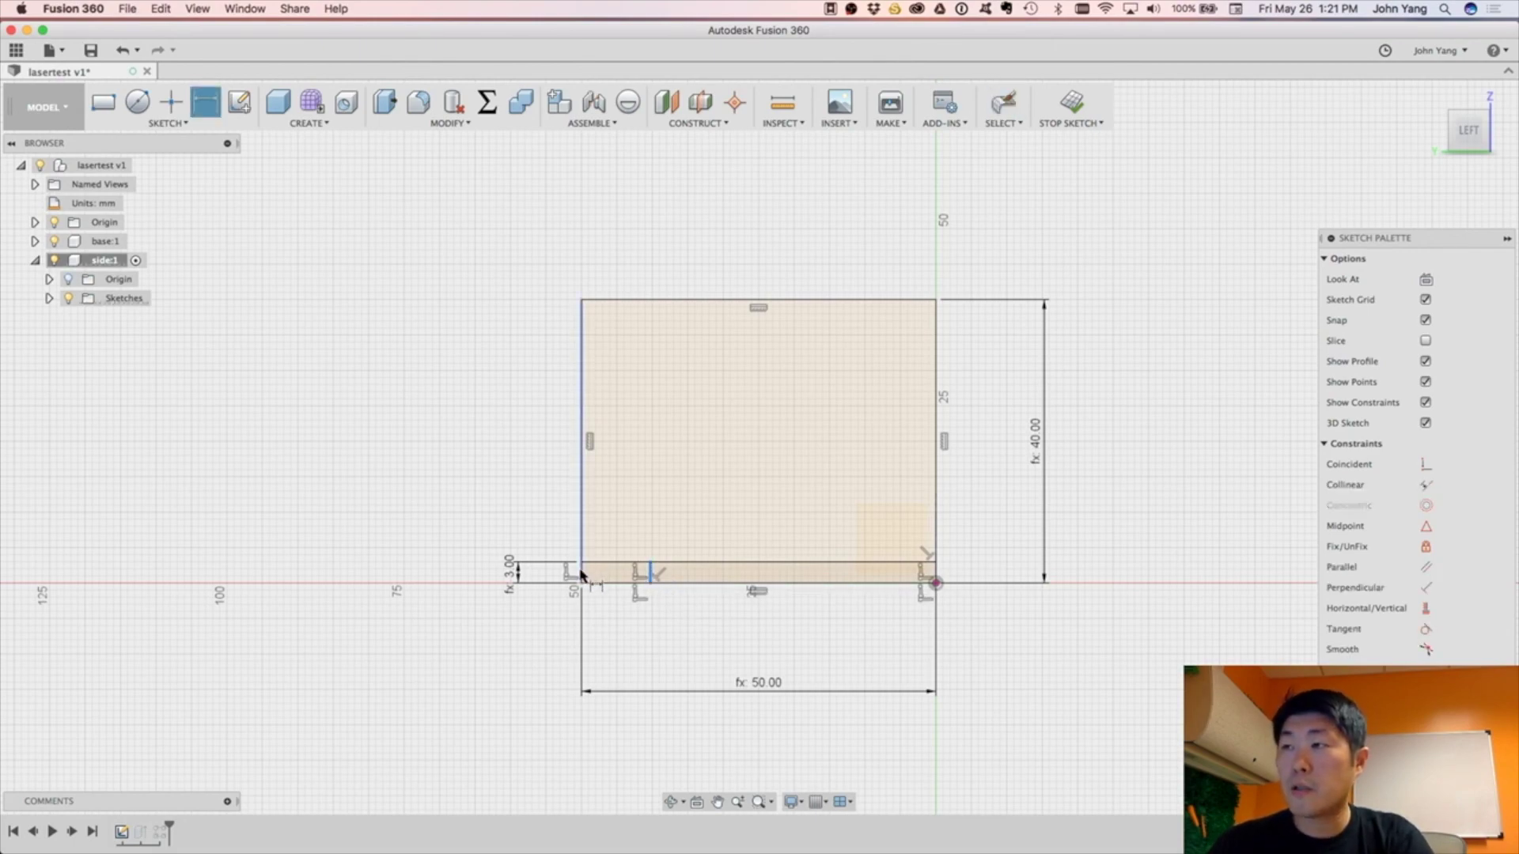
{"action": "left_click", "coordinate": [608, 583]}
{"action": "left_click", "coordinate": [607, 629]}
{"action": "type", "text": "de"}
{"action": "left_click", "coordinate": [608, 647]}
{"action": "key", "text": "Return"}
Rectangular-pattern the divider 4 times along the bottom edge at depth/5 spacing.
{"action": "left_click", "coordinate": [166, 122]}
{"action": "mouse_move", "coordinate": [142, 237]}
{"action": "left_click", "coordinate": [340, 255]}
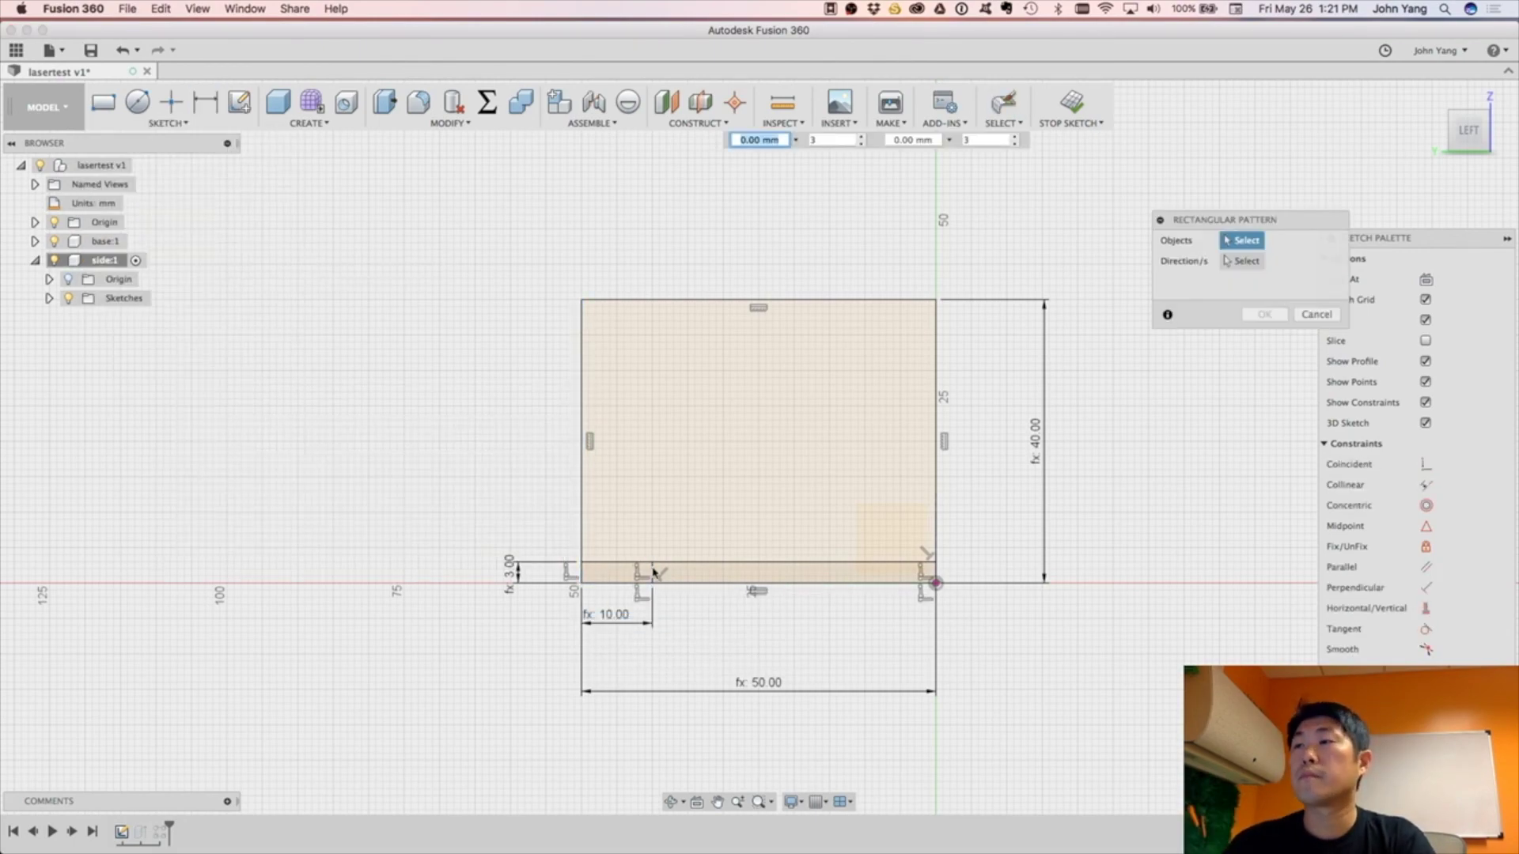
{"action": "left_click", "coordinate": [651, 572]}
{"action": "left_click", "coordinate": [813, 584]}
{"action": "left_click", "coordinate": [1282, 322]}
{"action": "type", "text": "4"}
{"action": "left_click", "coordinate": [1295, 341]}
{"action": "type", "text": "depth/5"}
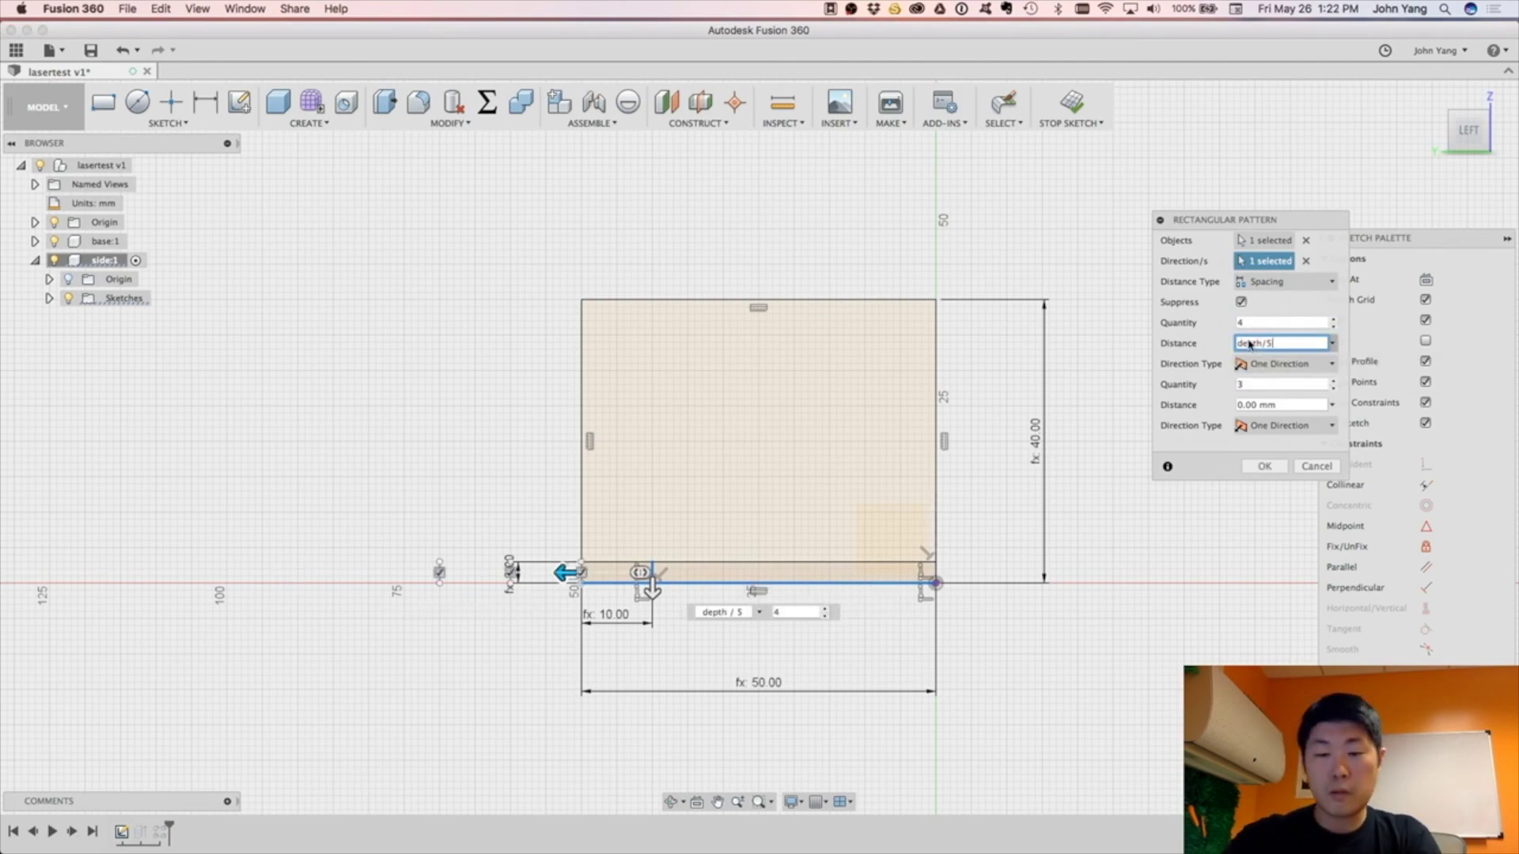
{"action": "key", "text": "Return"}
Finish the side sketch and extrude it by thickness, leaving out the three tab profiles.
{"action": "left_click", "coordinate": [1072, 103]}
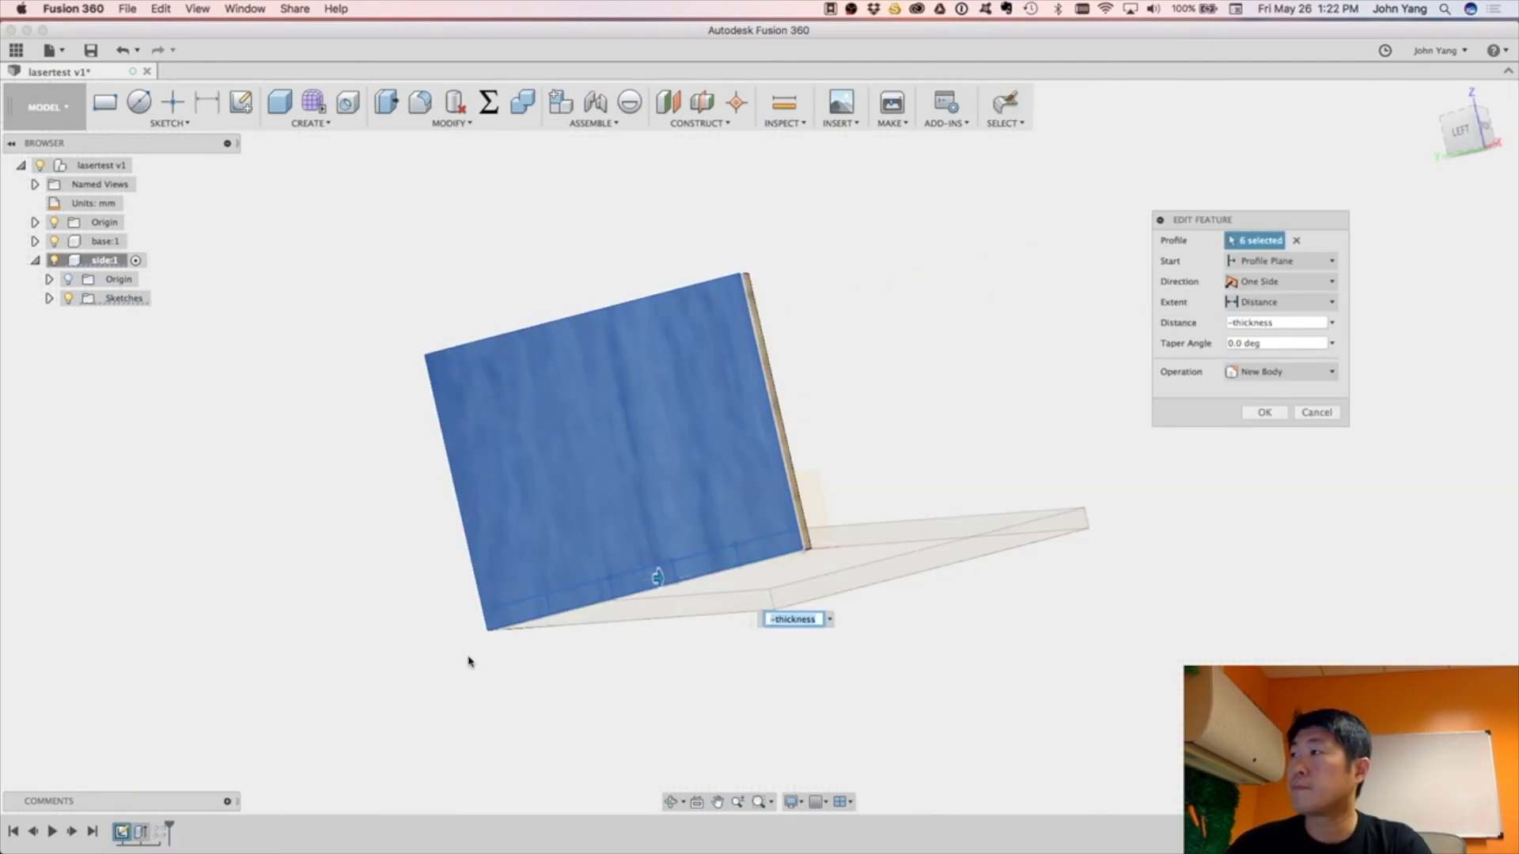
{"action": "left_click", "coordinate": [766, 547]}
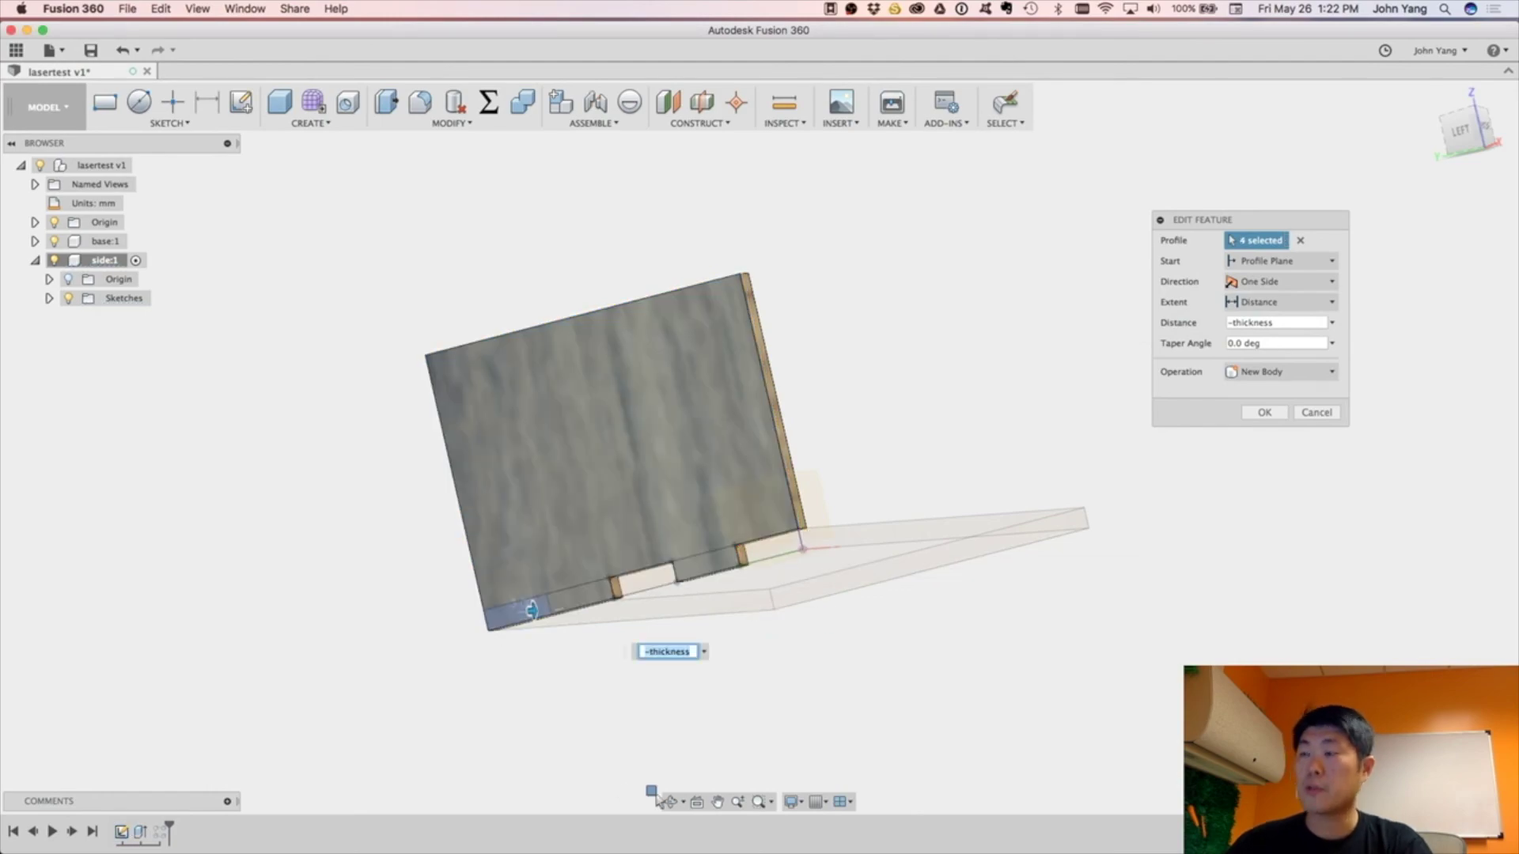
{"action": "left_click", "coordinate": [1253, 413]}
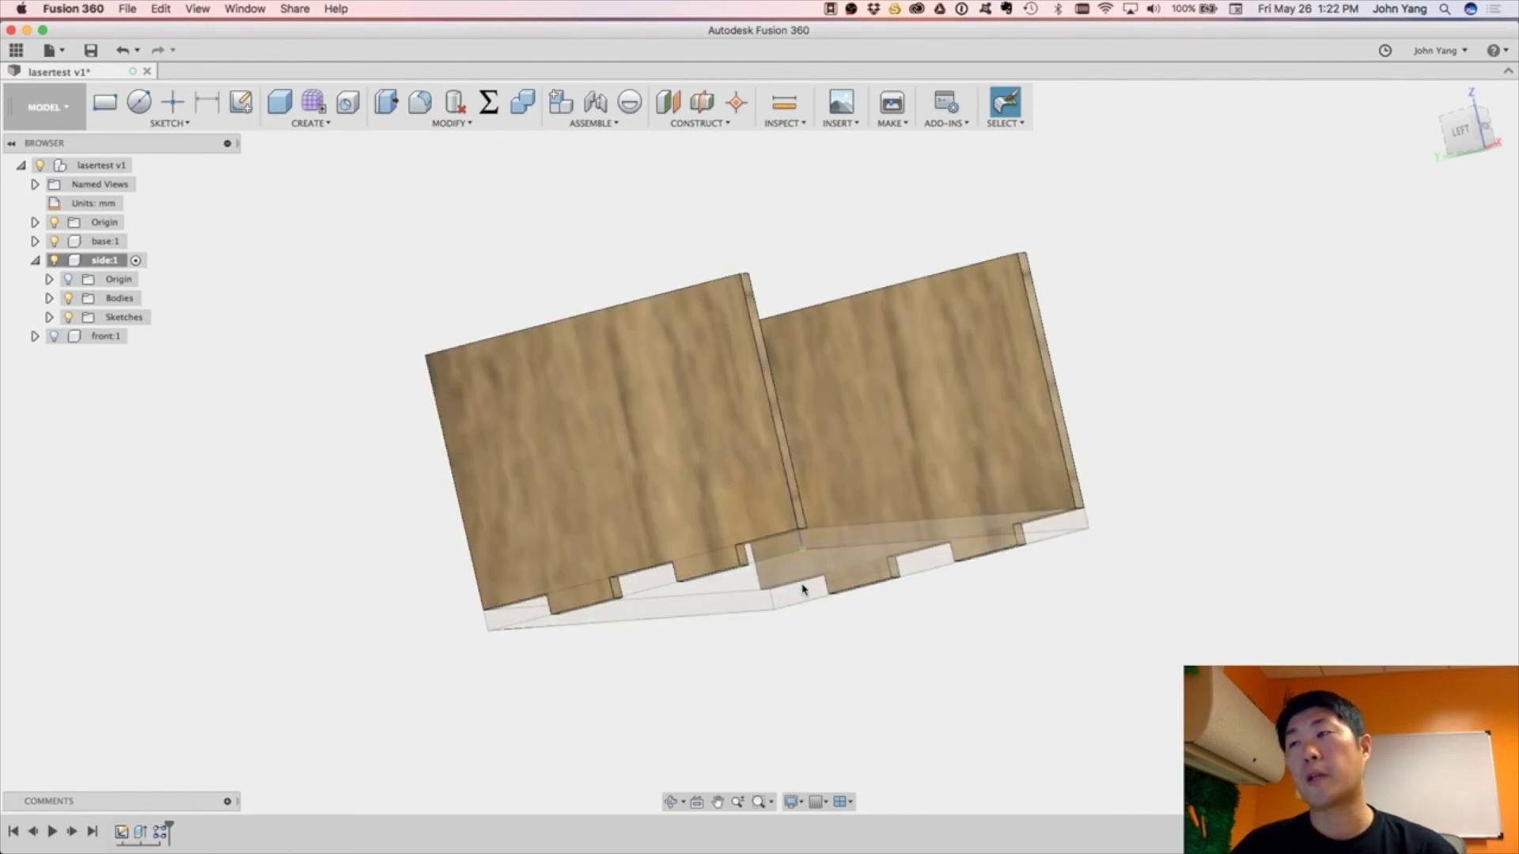
Activate the top-level lasertest design and turn the side and front/back panels back on.
{"action": "left_click", "coordinate": [54, 262]}
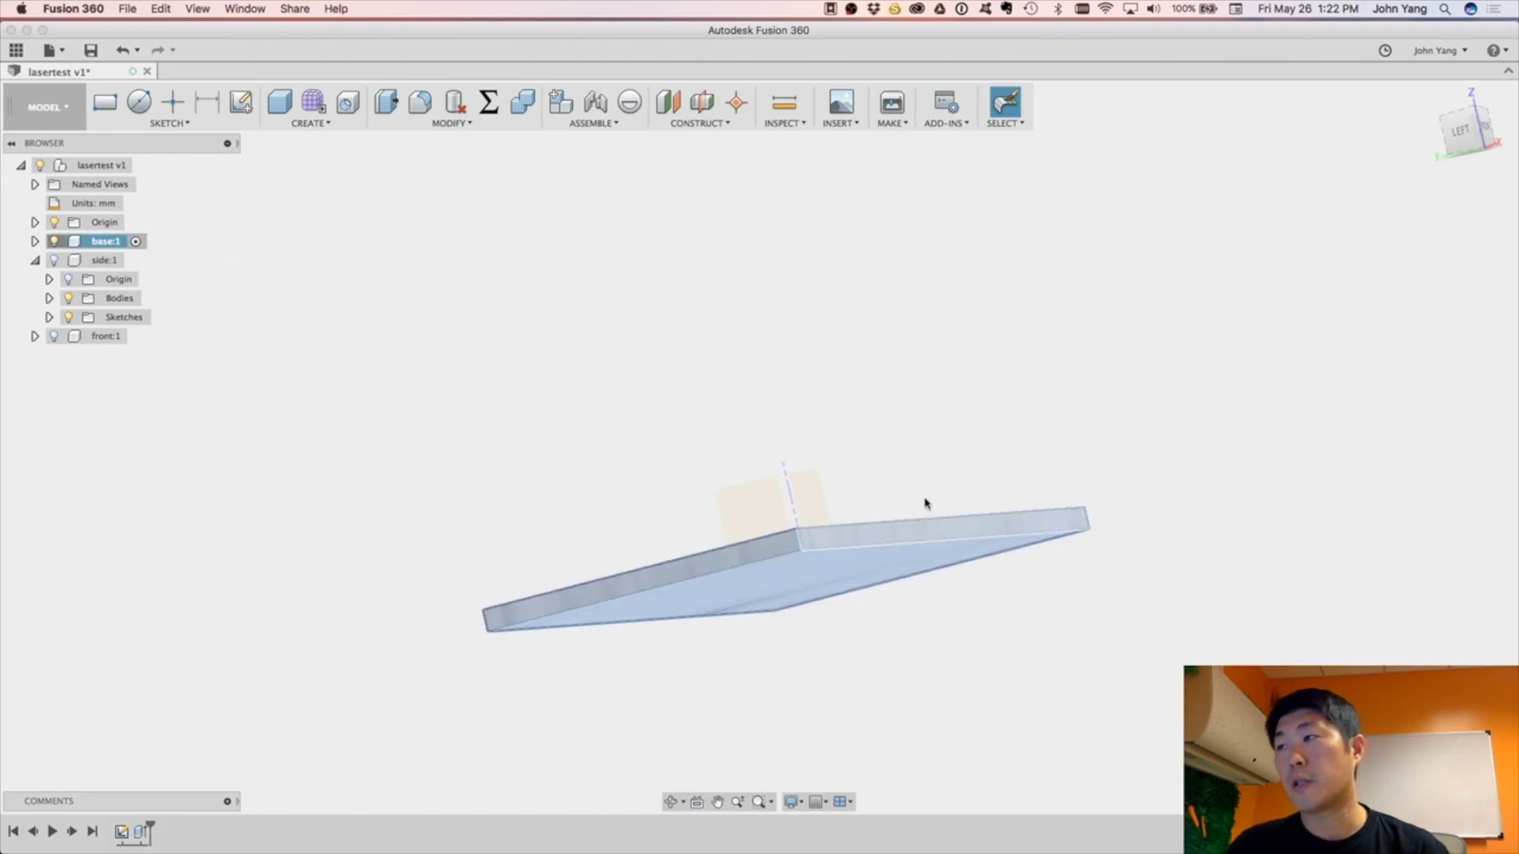
{"action": "middle_click_drag", "start_coordinate": [907, 463], "coordinate": [771, 500], "text": "shift"}
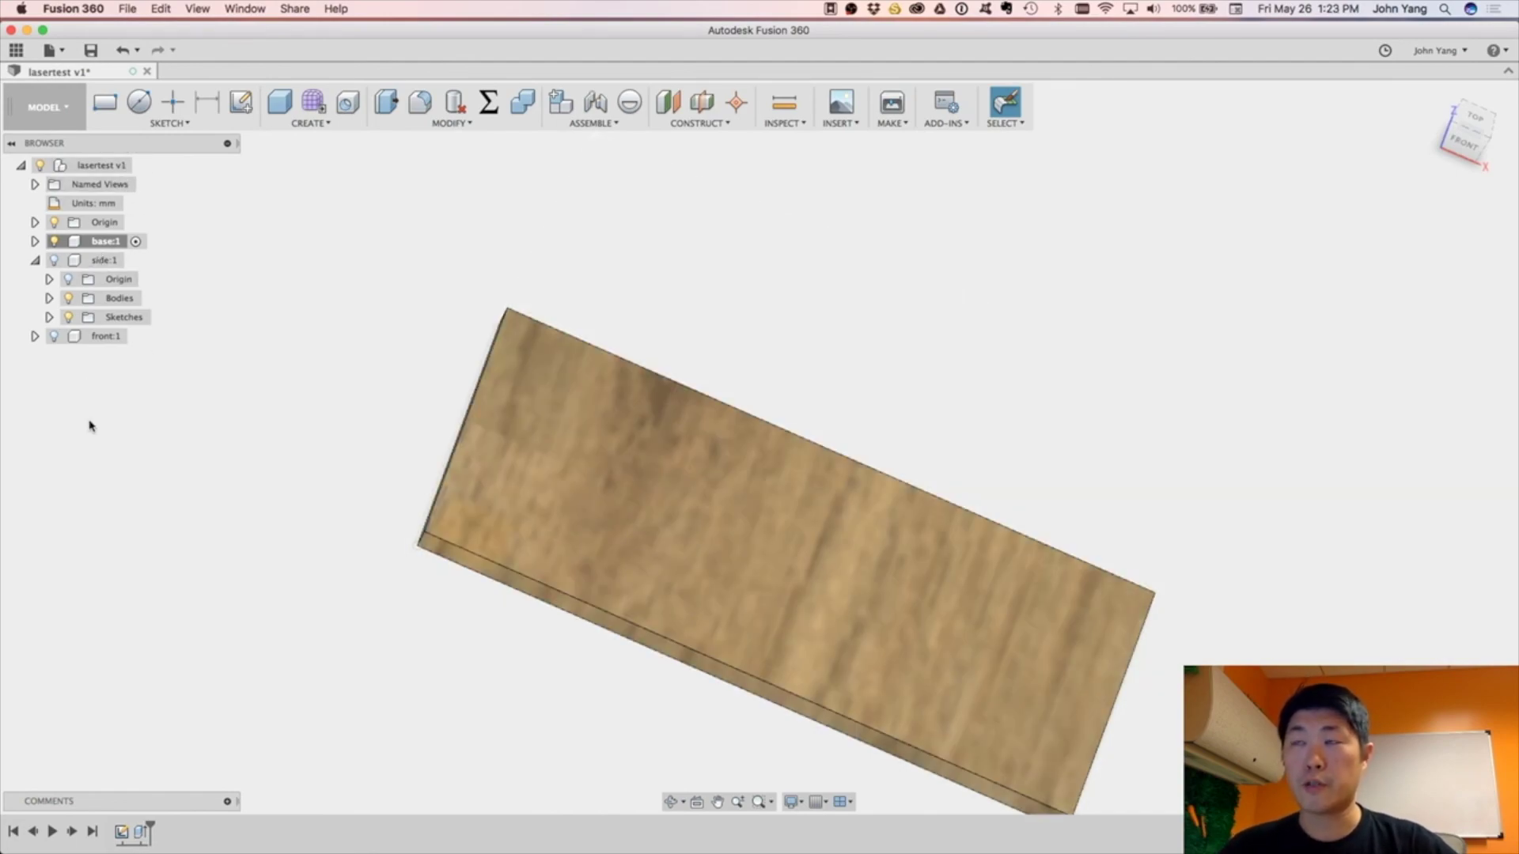
{"action": "left_click", "coordinate": [141, 167]}
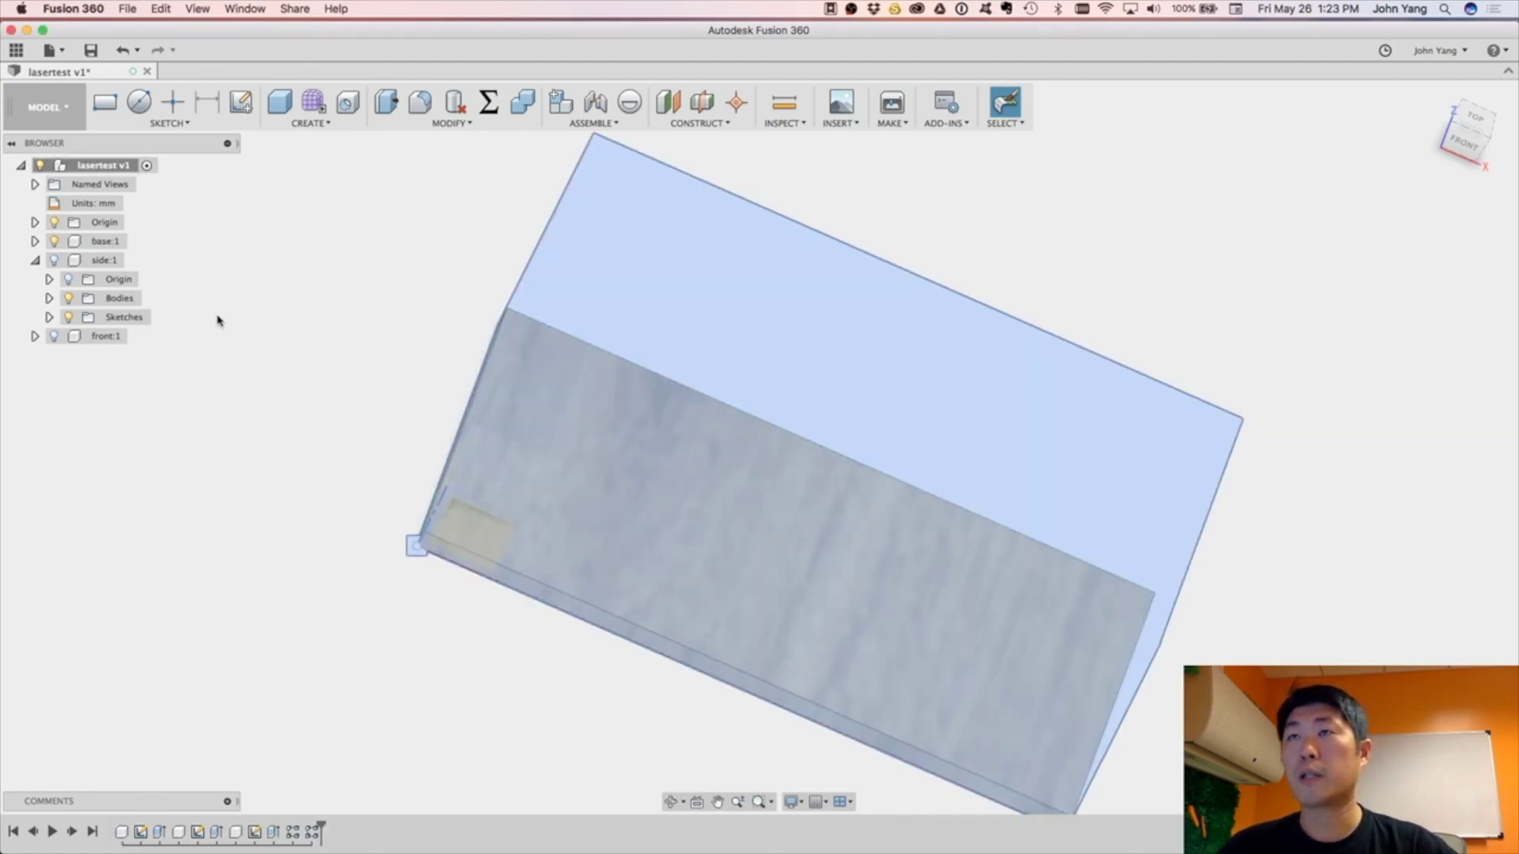
{"action": "left_click", "coordinate": [54, 260]}
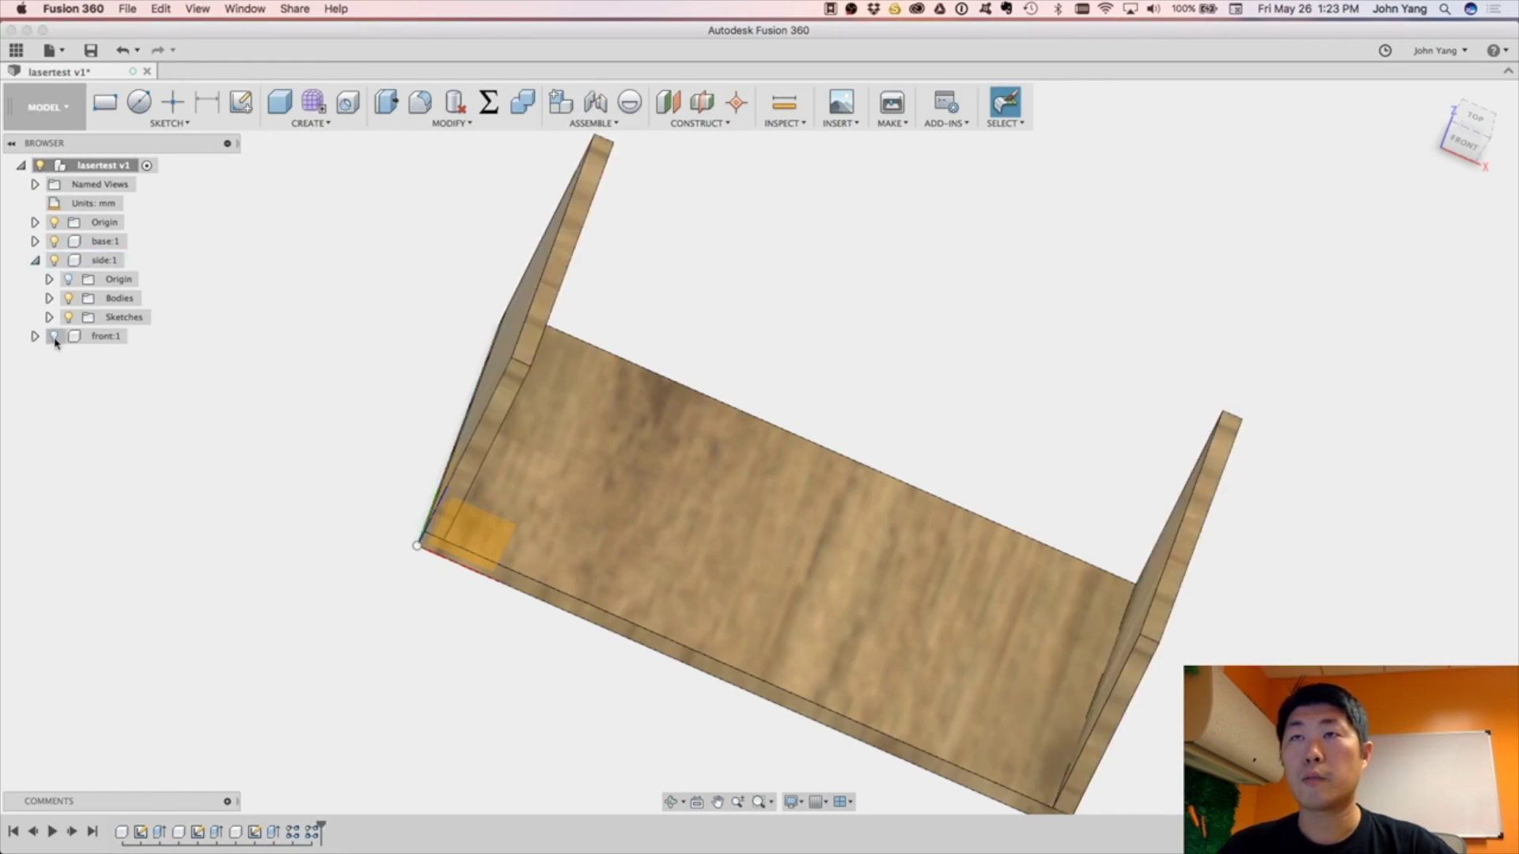
{"action": "left_click", "coordinate": [54, 337]}
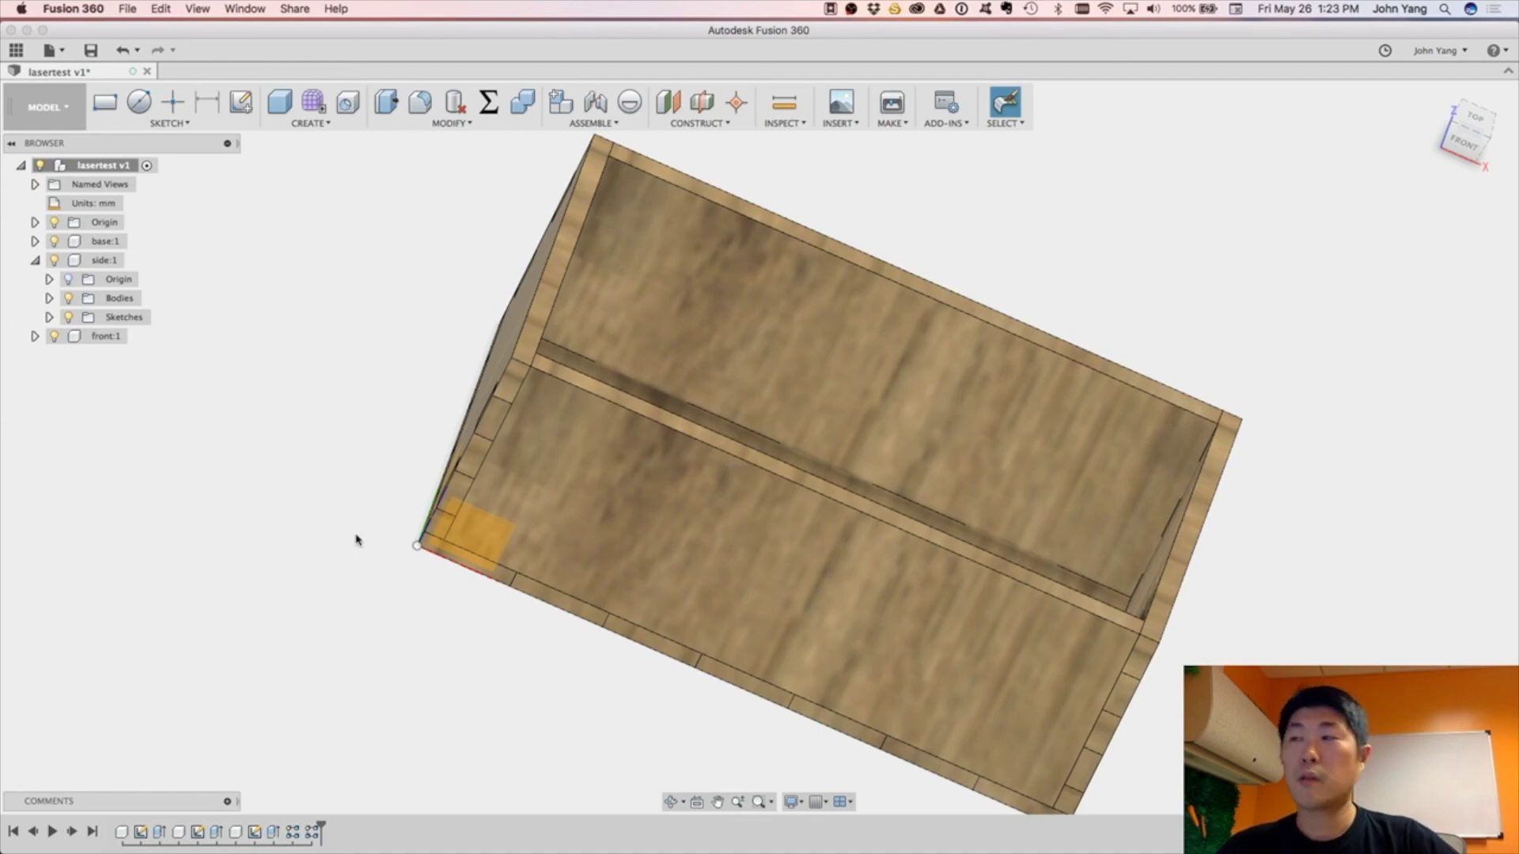
{"action": "mouse_move", "coordinate": [357, 533]}
{"action": "middle_mouse_down", "text": "shift"}
{"action": "mouse_move", "coordinate": [369, 484]}
{"action": "mouse_move", "coordinate": [346, 485]}
{"action": "mouse_move", "coordinate": [333, 543]}
{"action": "middle_mouse_up", "text": "shift"}
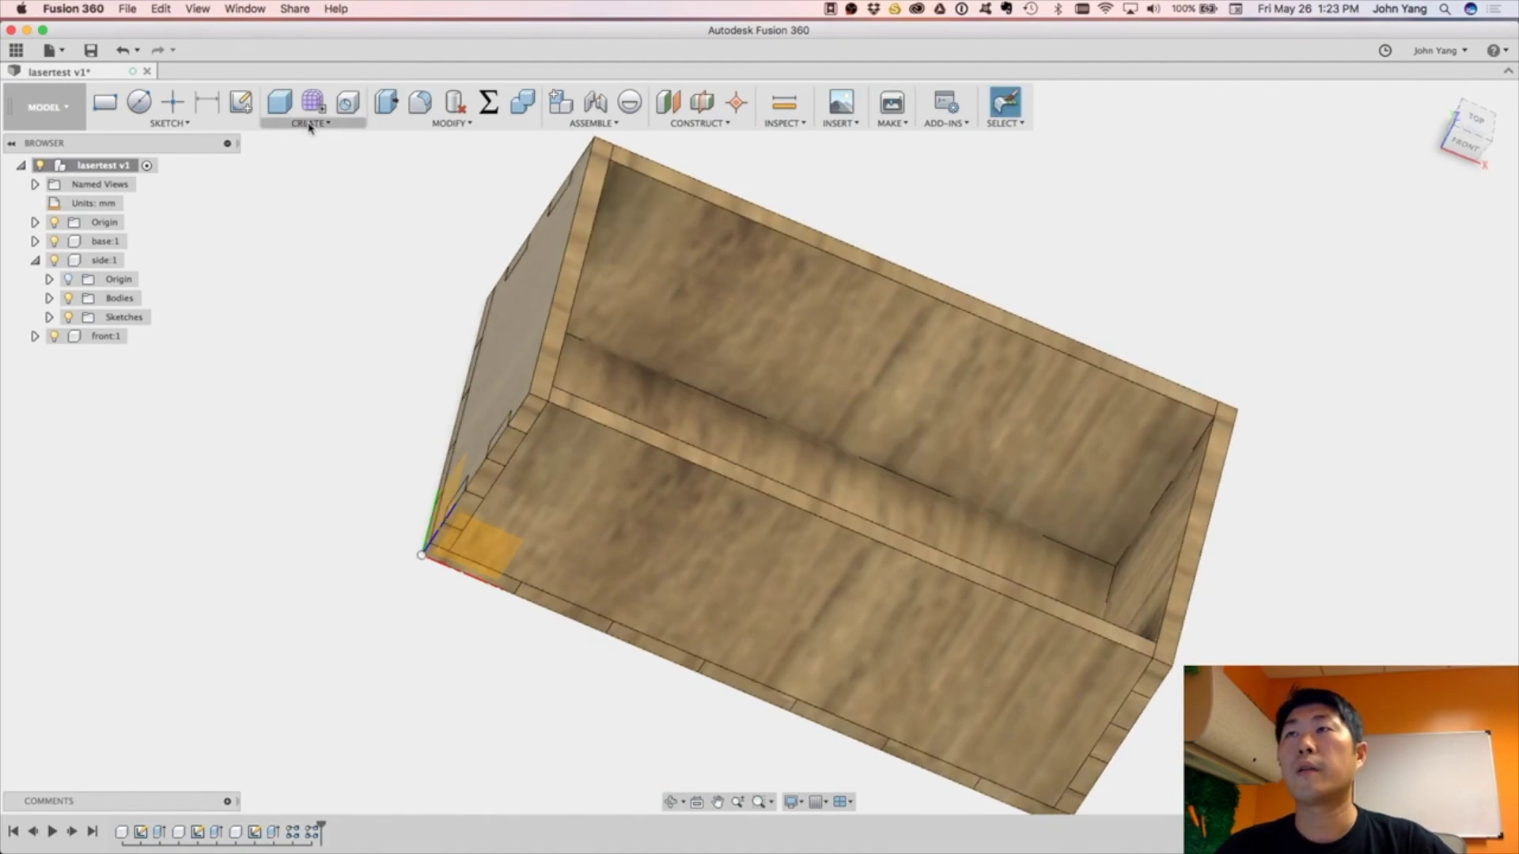
Combine-cut the four wall panels from the base panel, keeping the wall bodies.
{"action": "left_click", "coordinate": [337, 125]}
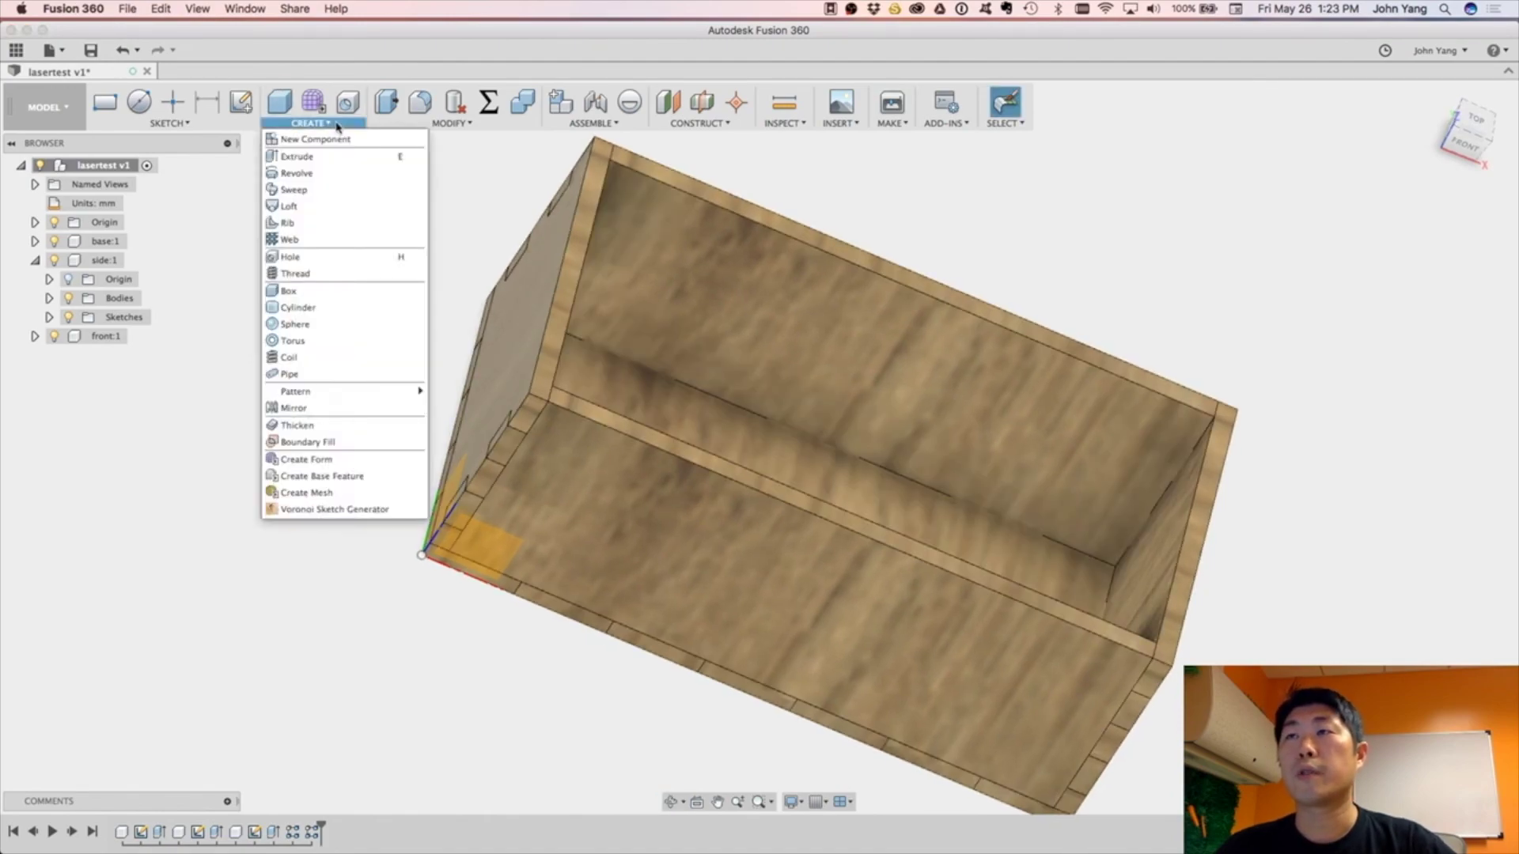
{"action": "left_click", "coordinate": [383, 127]}
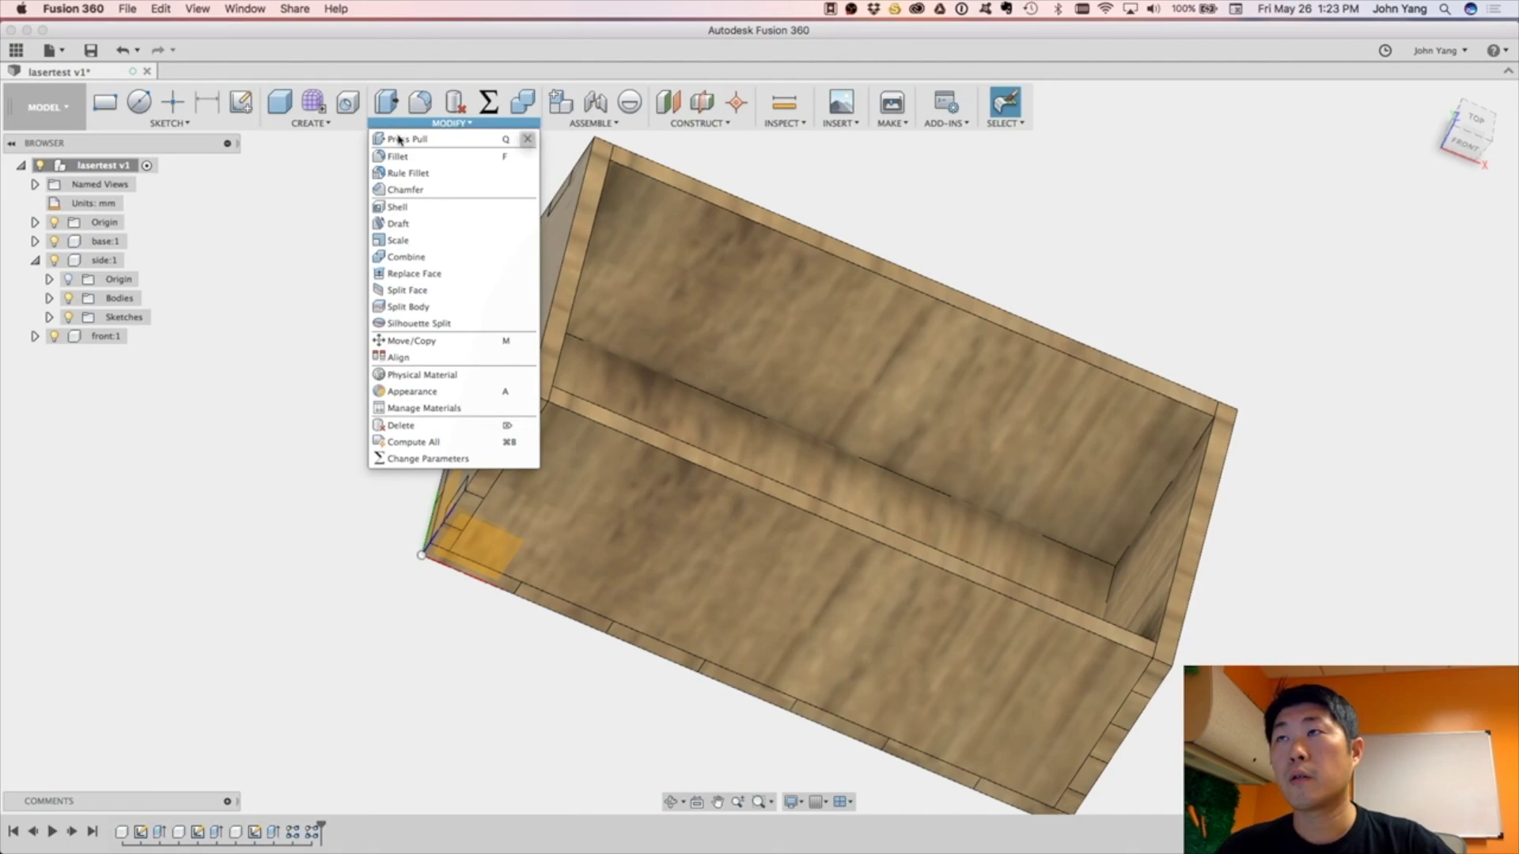
{"action": "left_click", "coordinate": [432, 261]}
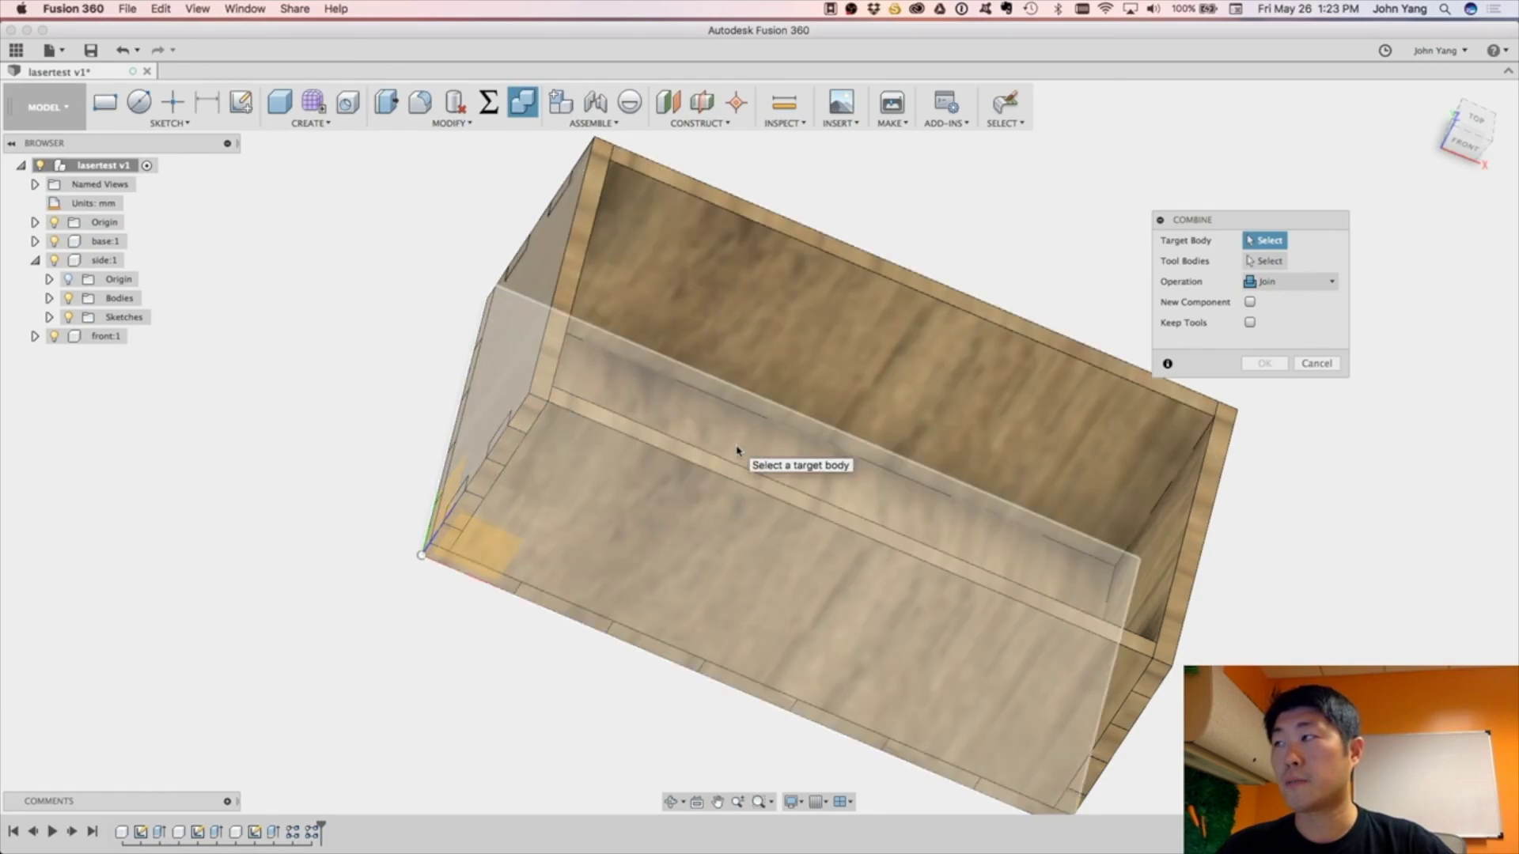
{"action": "left_click", "coordinate": [737, 451]}
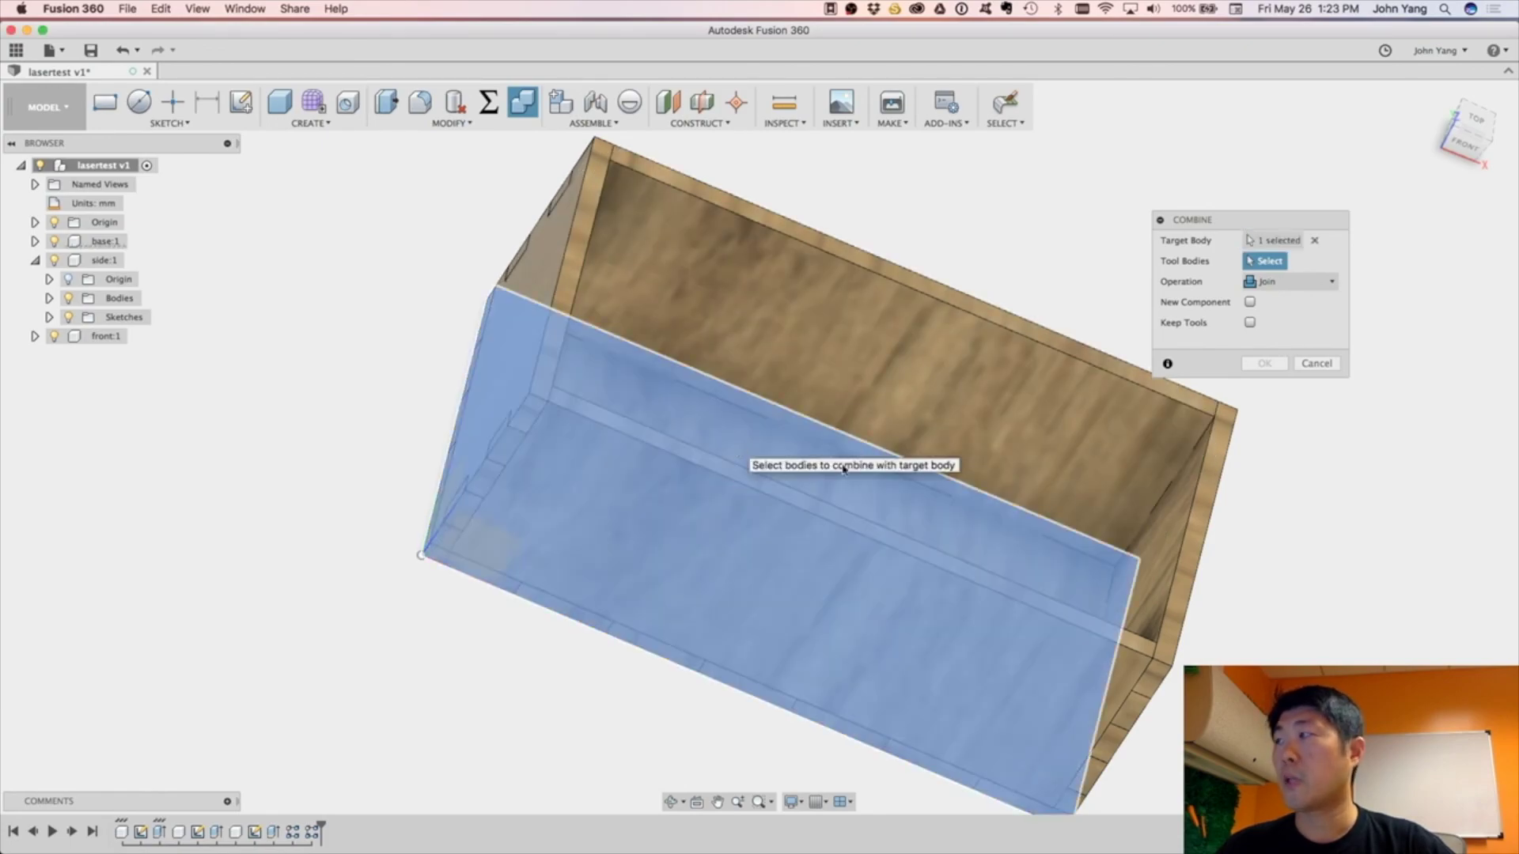
{"action": "left_click", "coordinate": [571, 246]}
{"action": "left_click", "coordinate": [861, 351]}
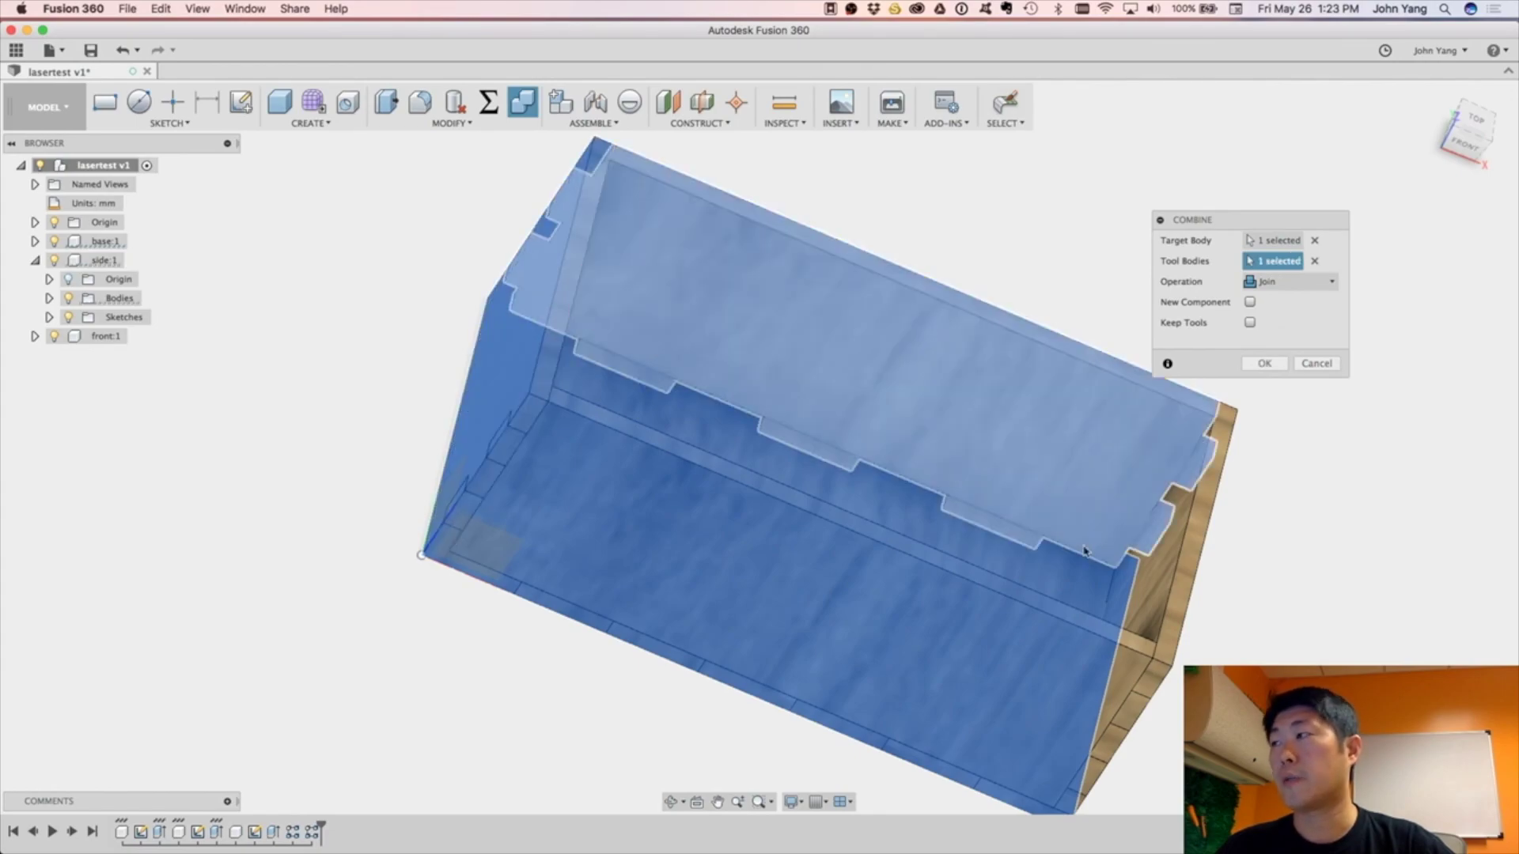
{"action": "left_click", "coordinate": [1124, 665]}
{"action": "left_click", "coordinate": [695, 543]}
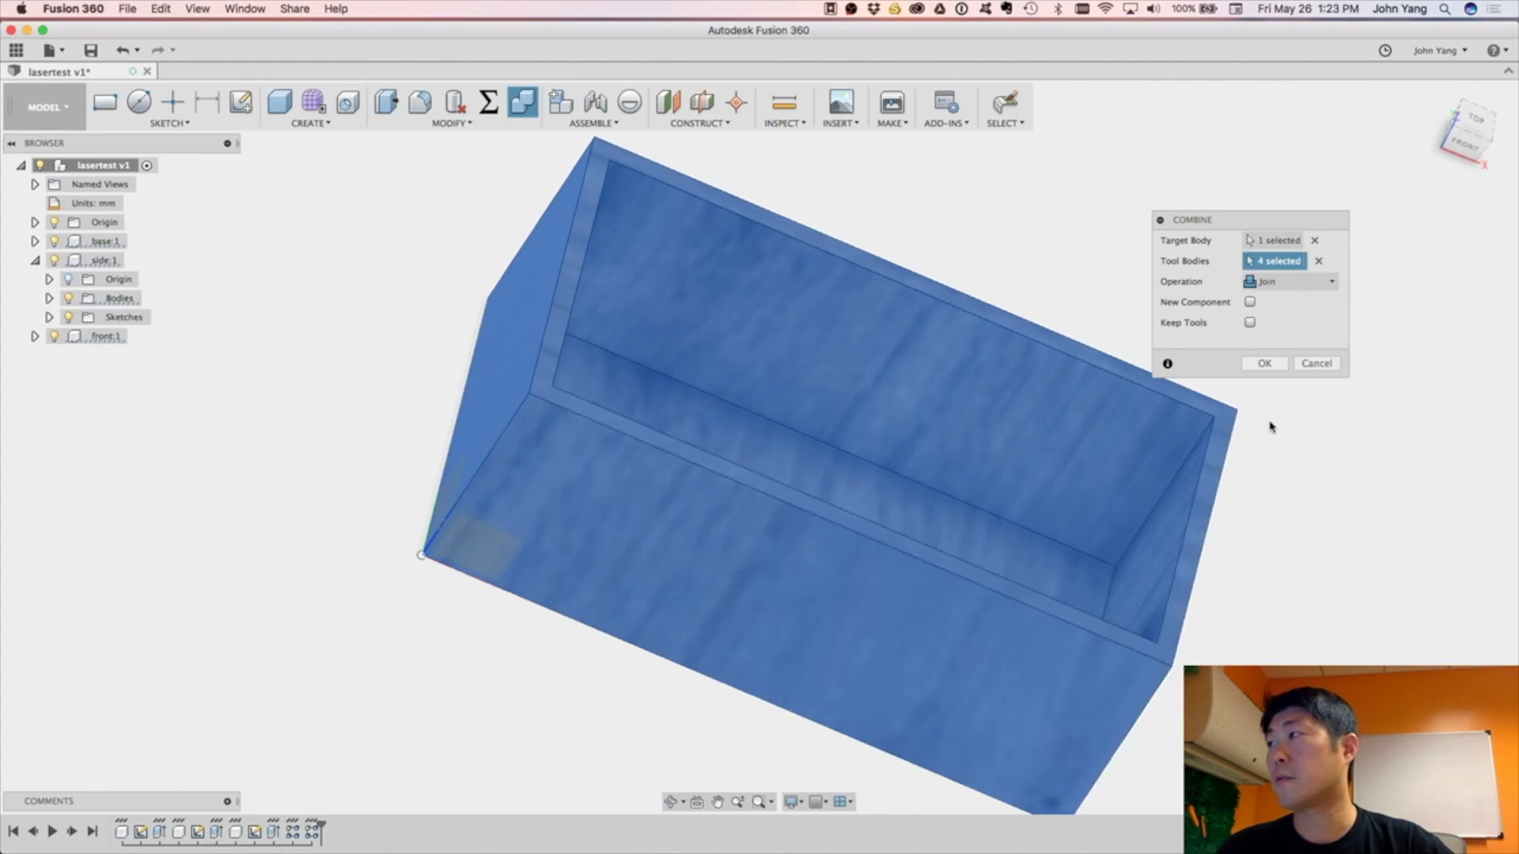
{"action": "left_click", "coordinate": [1330, 287]}
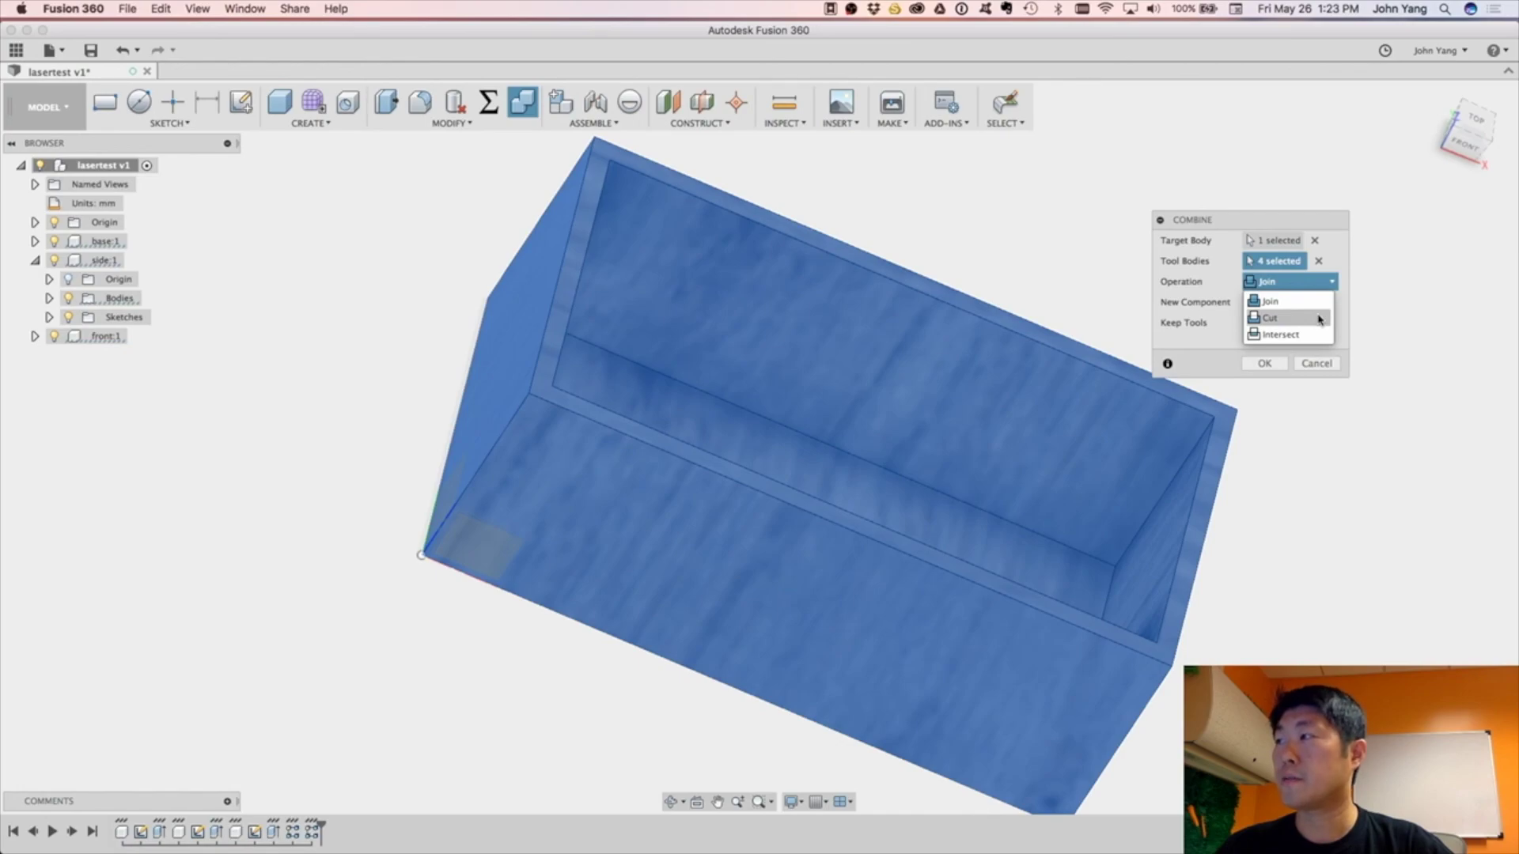
{"action": "left_click", "coordinate": [1322, 318]}
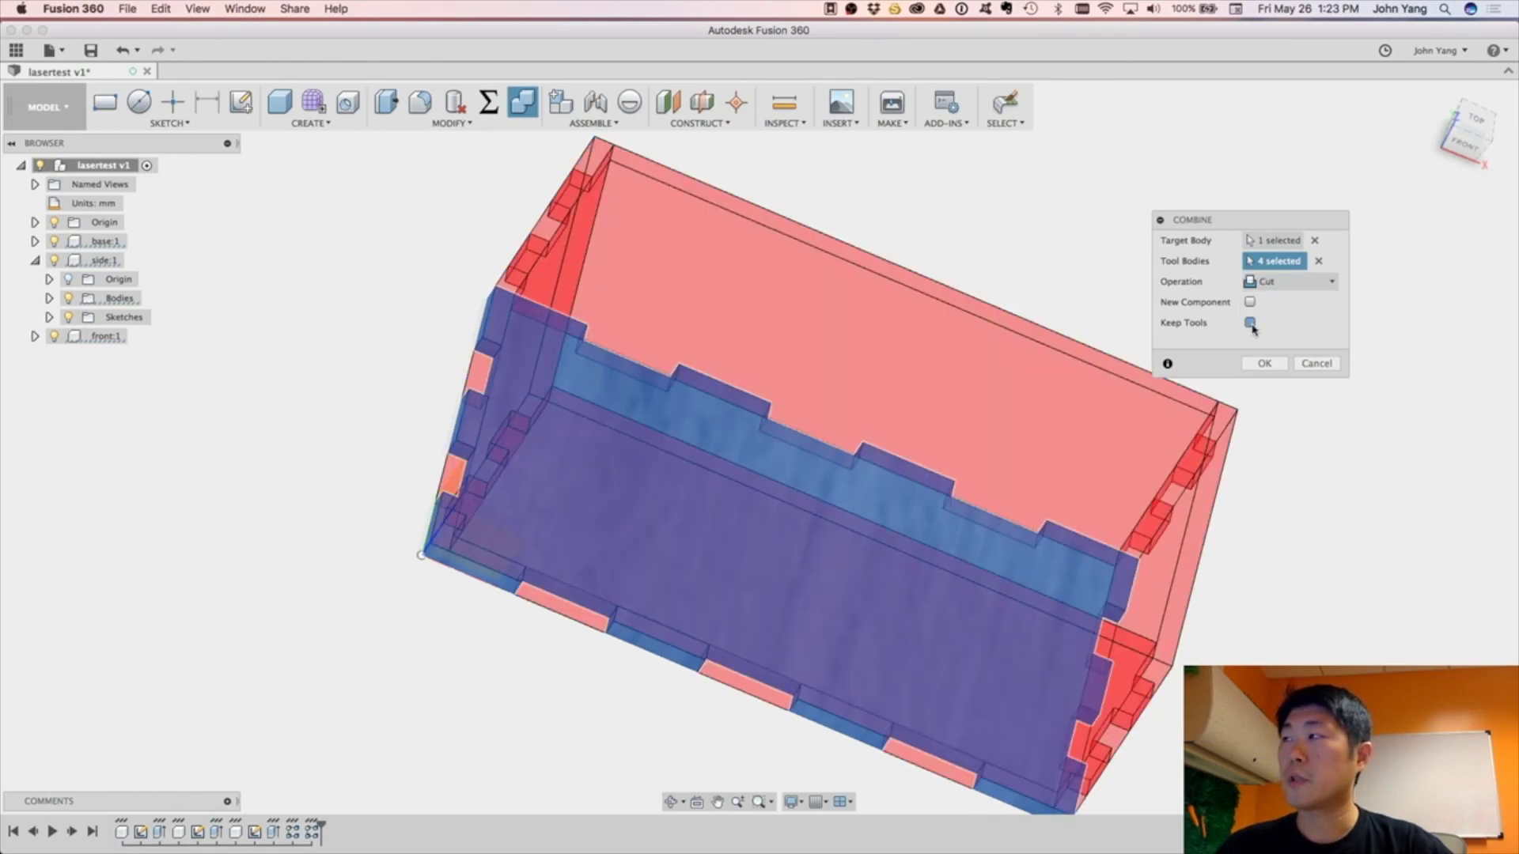
{"action": "left_click", "coordinate": [1251, 324]}
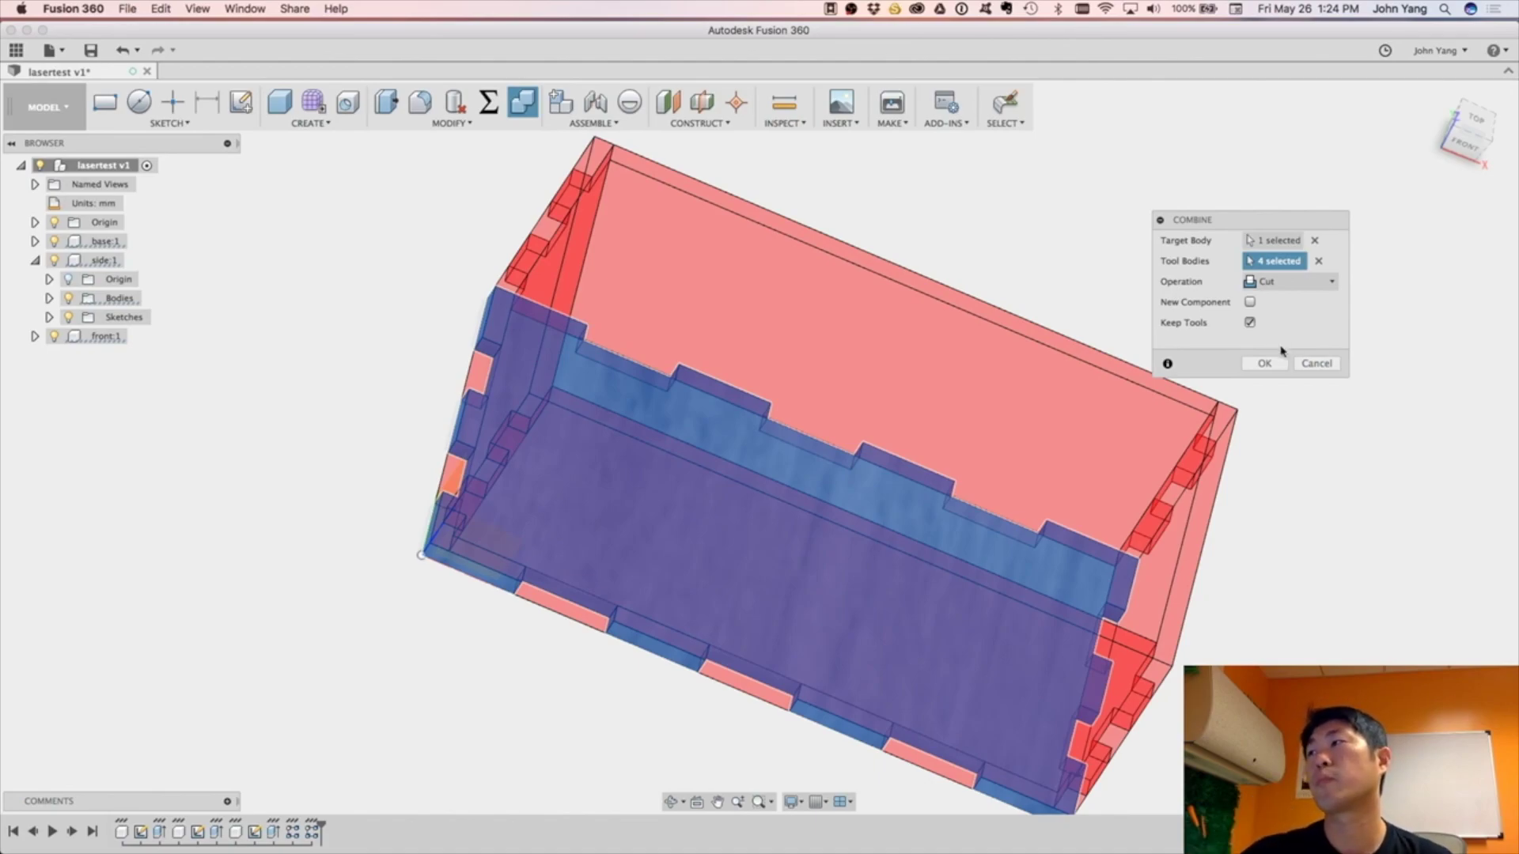
{"action": "left_click", "coordinate": [1266, 364]}
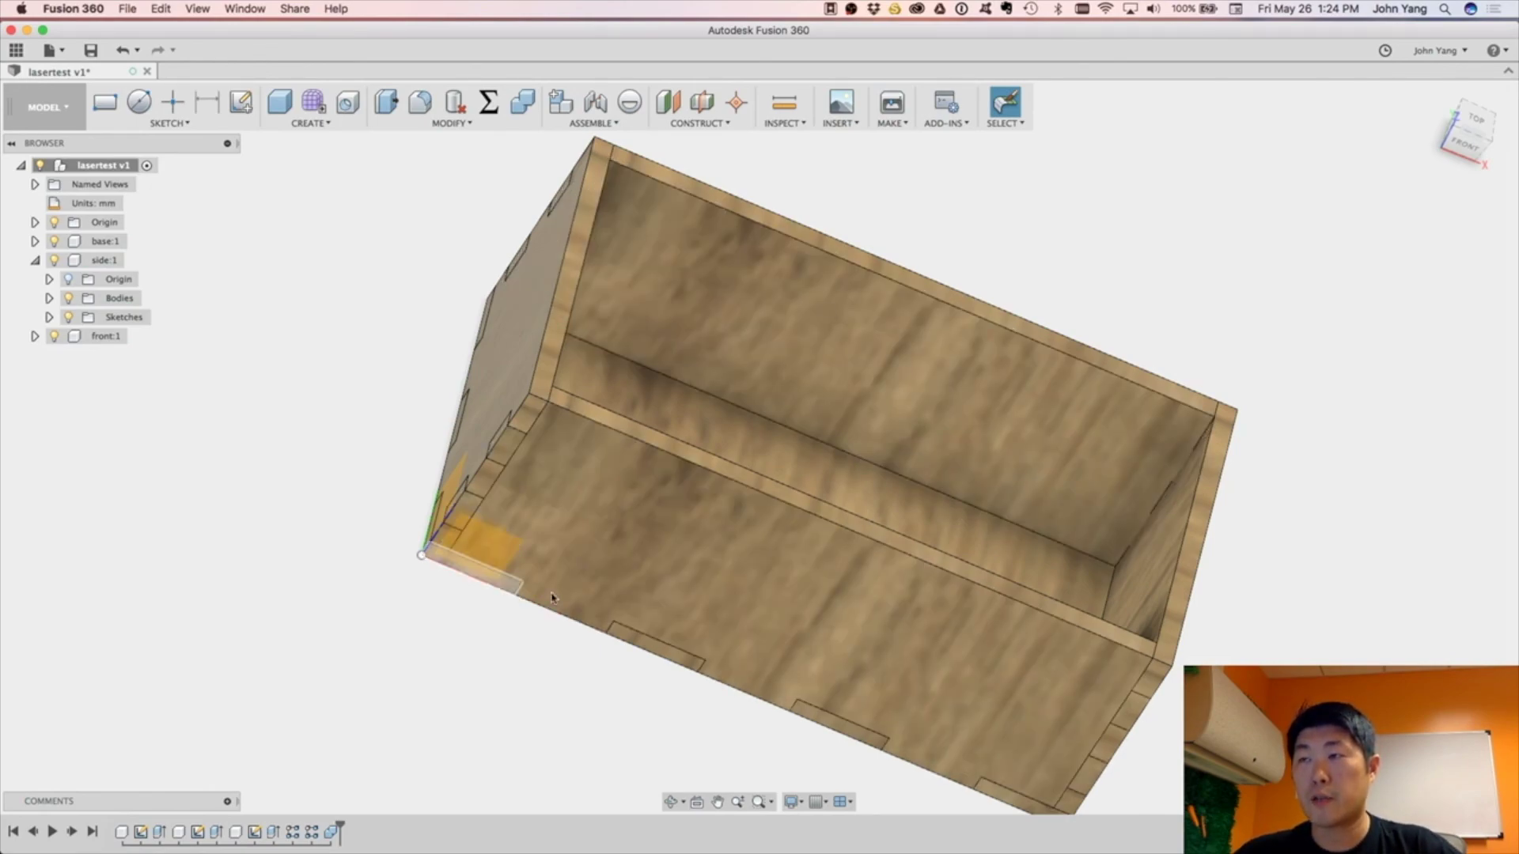
{"action": "left_click", "coordinate": [53, 260]}
{"action": "left_click", "coordinate": [53, 340]}
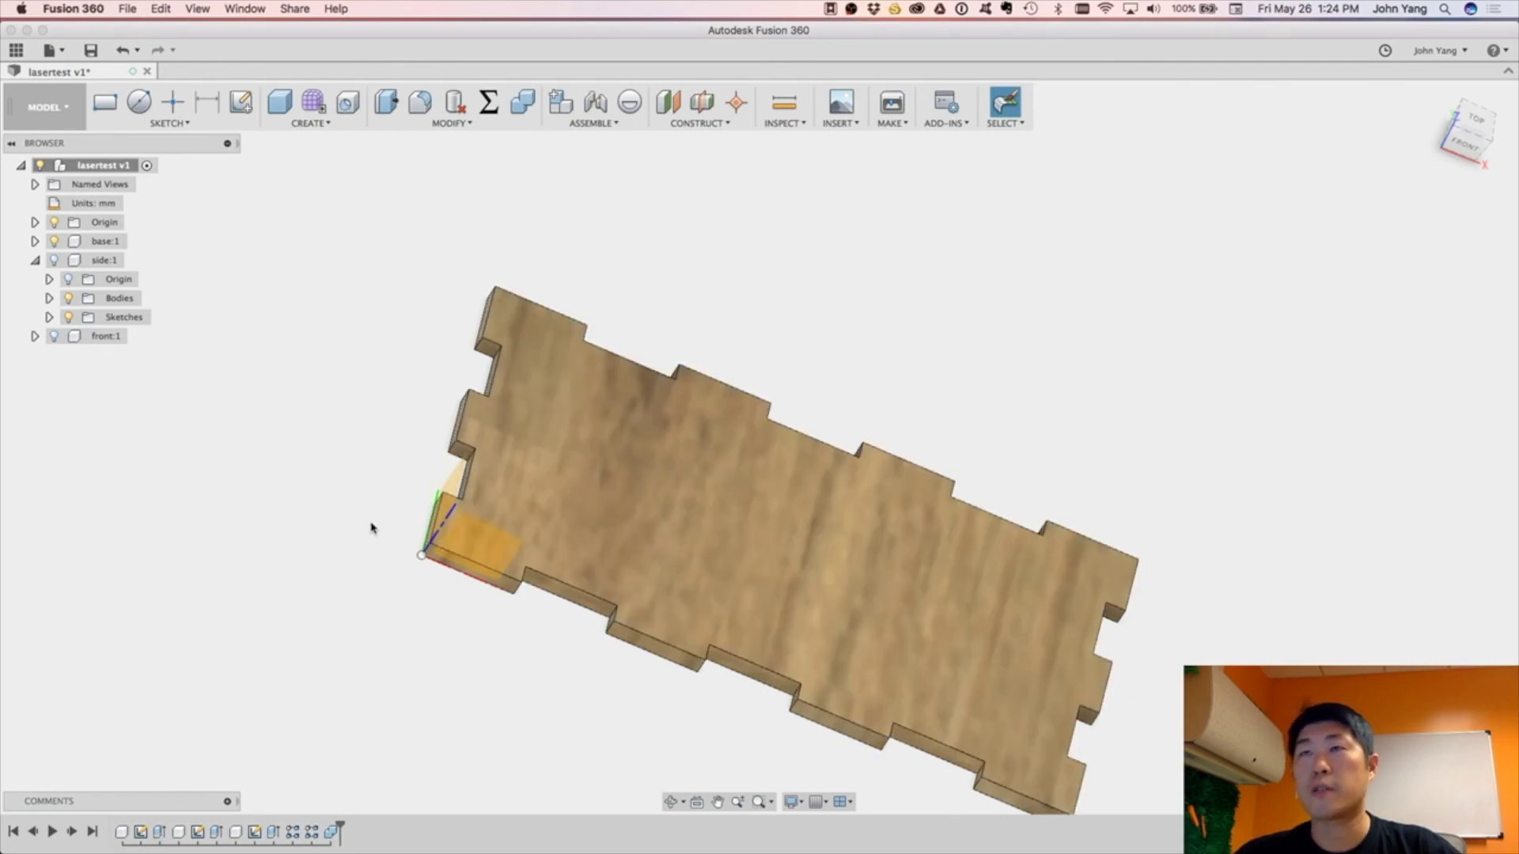
{"action": "left_click", "coordinate": [53, 260]}
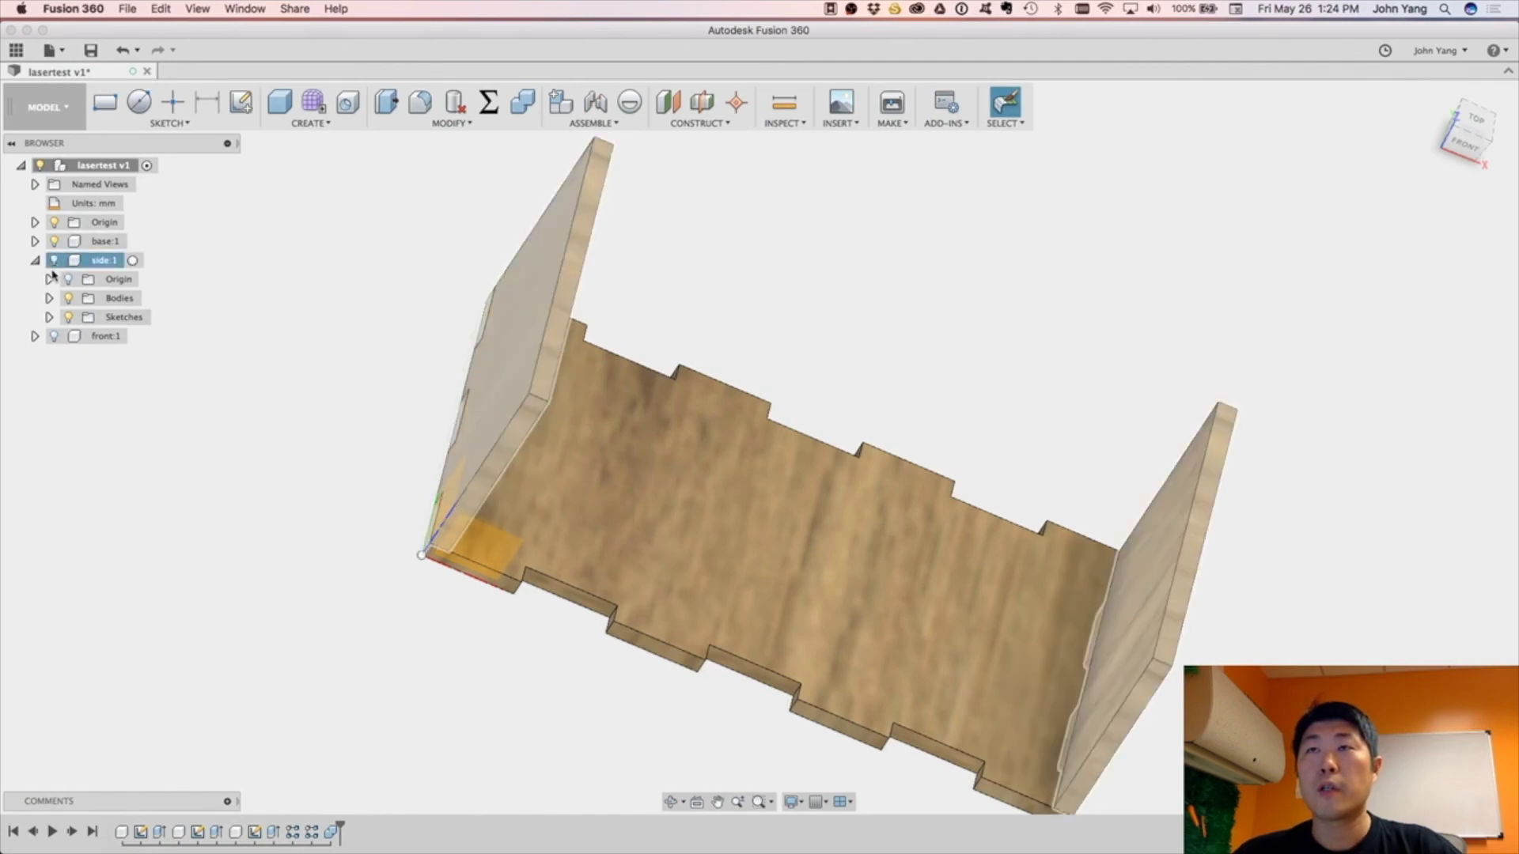
{"action": "left_click", "coordinate": [53, 336]}
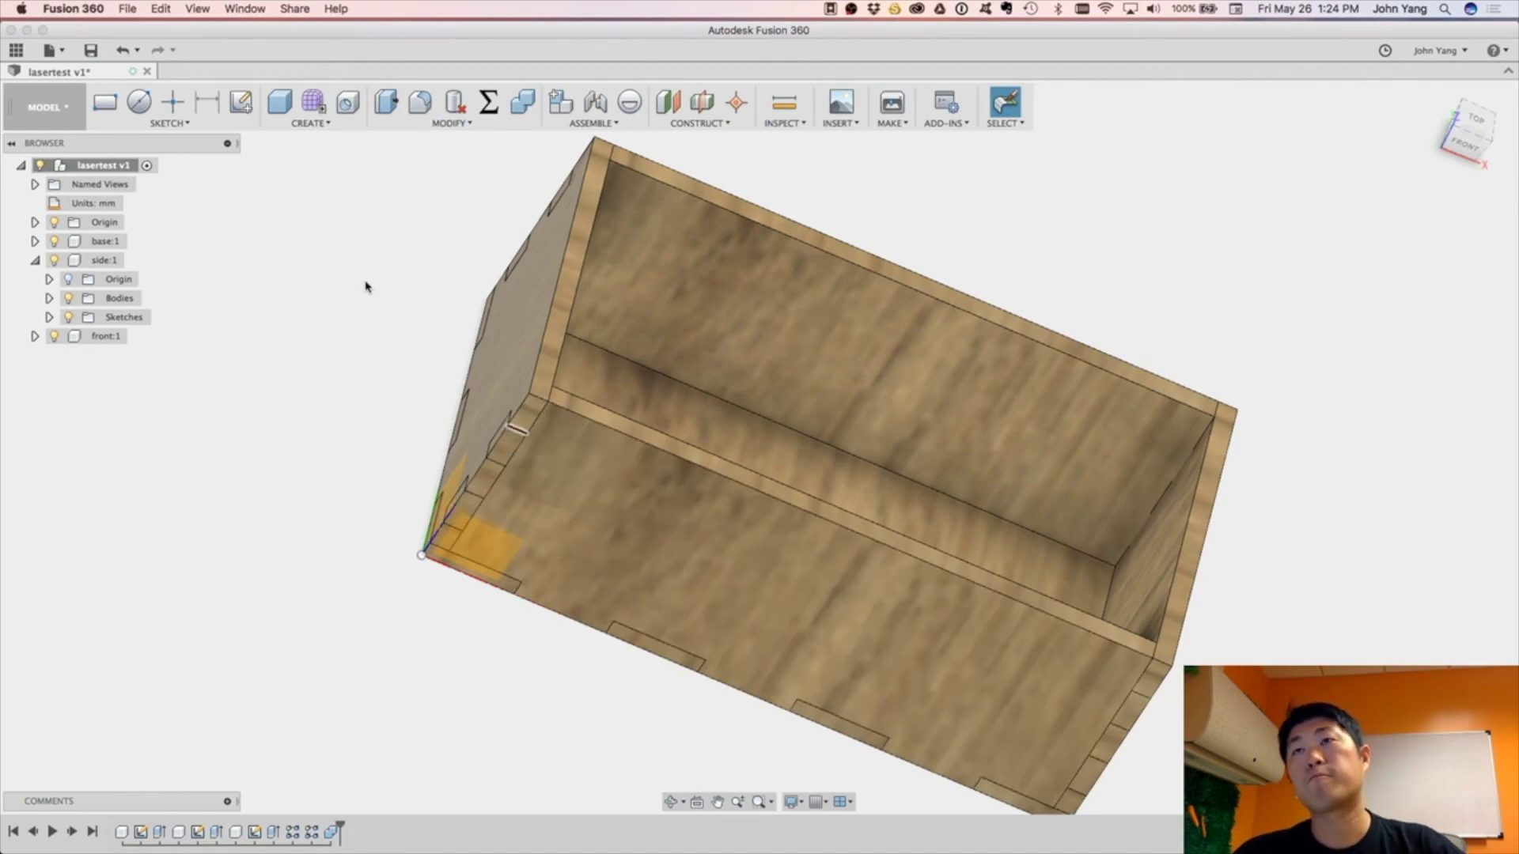
Combine-cut two neighbouring panels from the side panel, keeping the tools.
{"action": "left_click", "coordinate": [120, 165]}
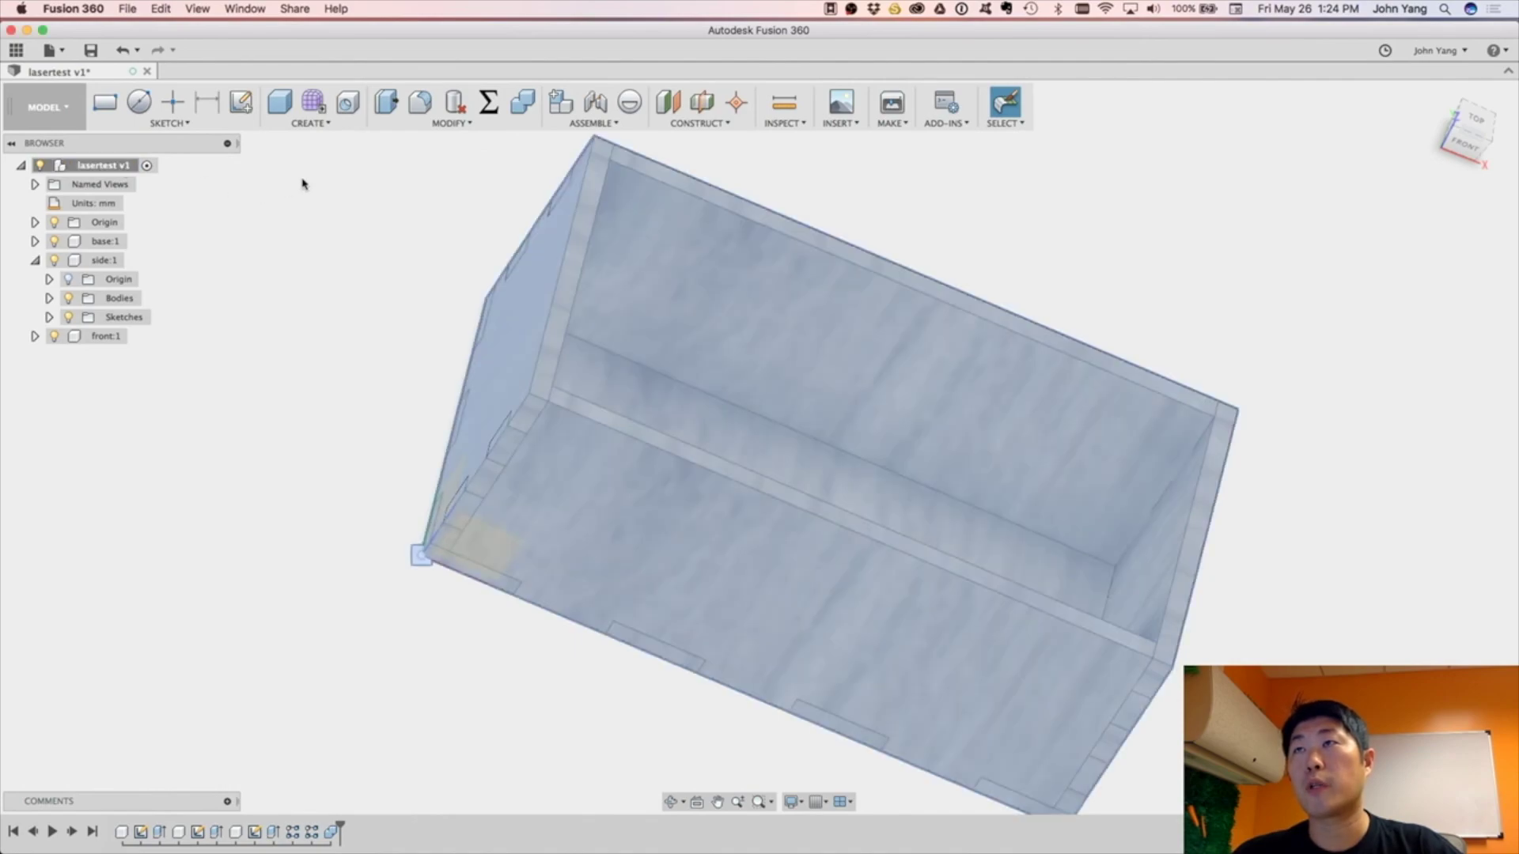
{"action": "left_click", "coordinate": [366, 170]}
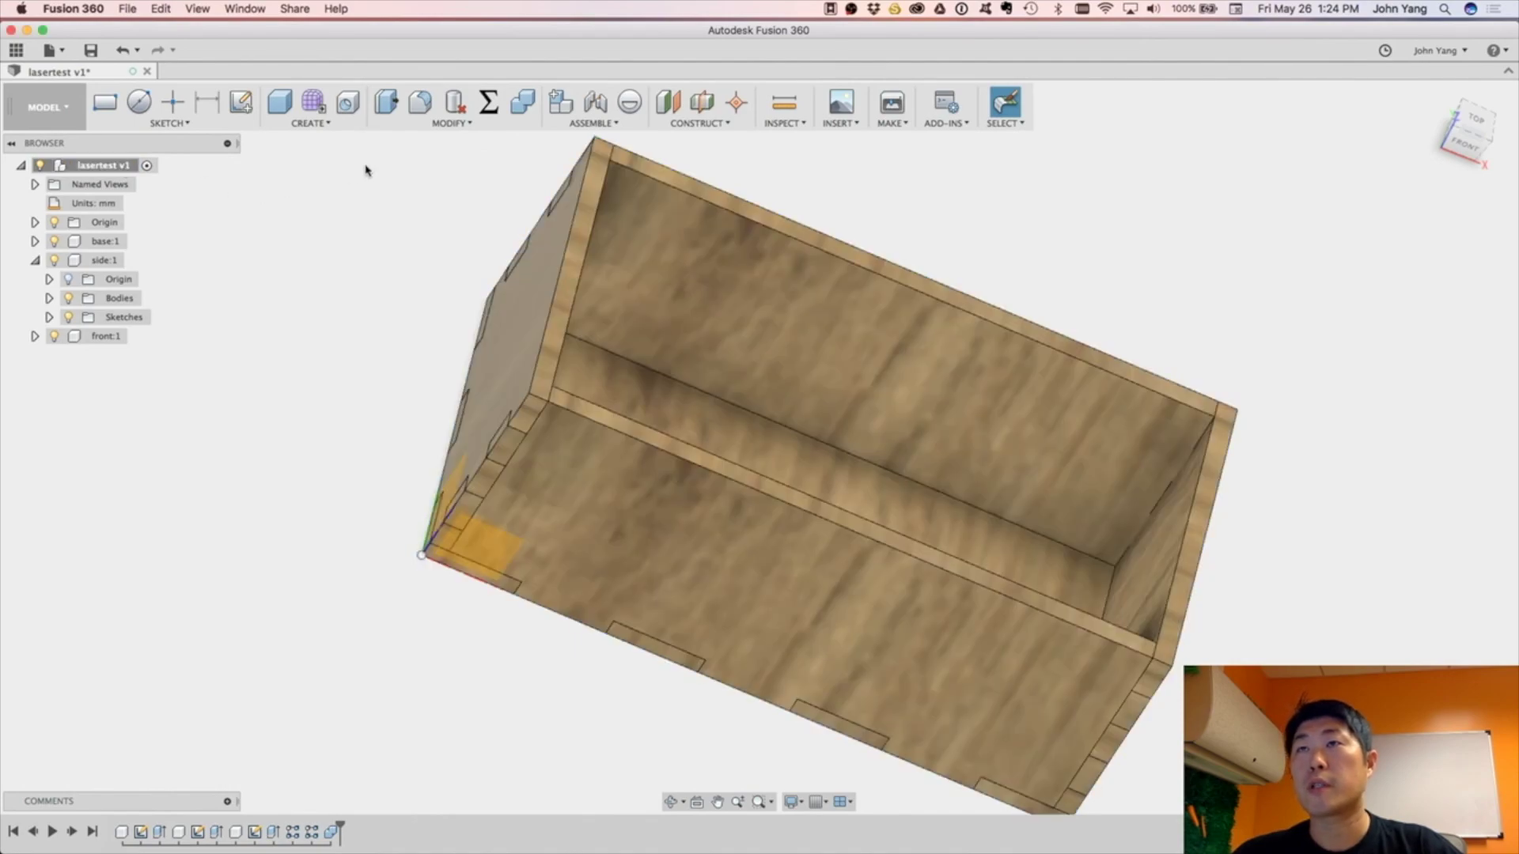
{"action": "left_click", "coordinate": [420, 124]}
{"action": "left_click", "coordinate": [419, 256]}
{"action": "left_click", "coordinate": [533, 336]}
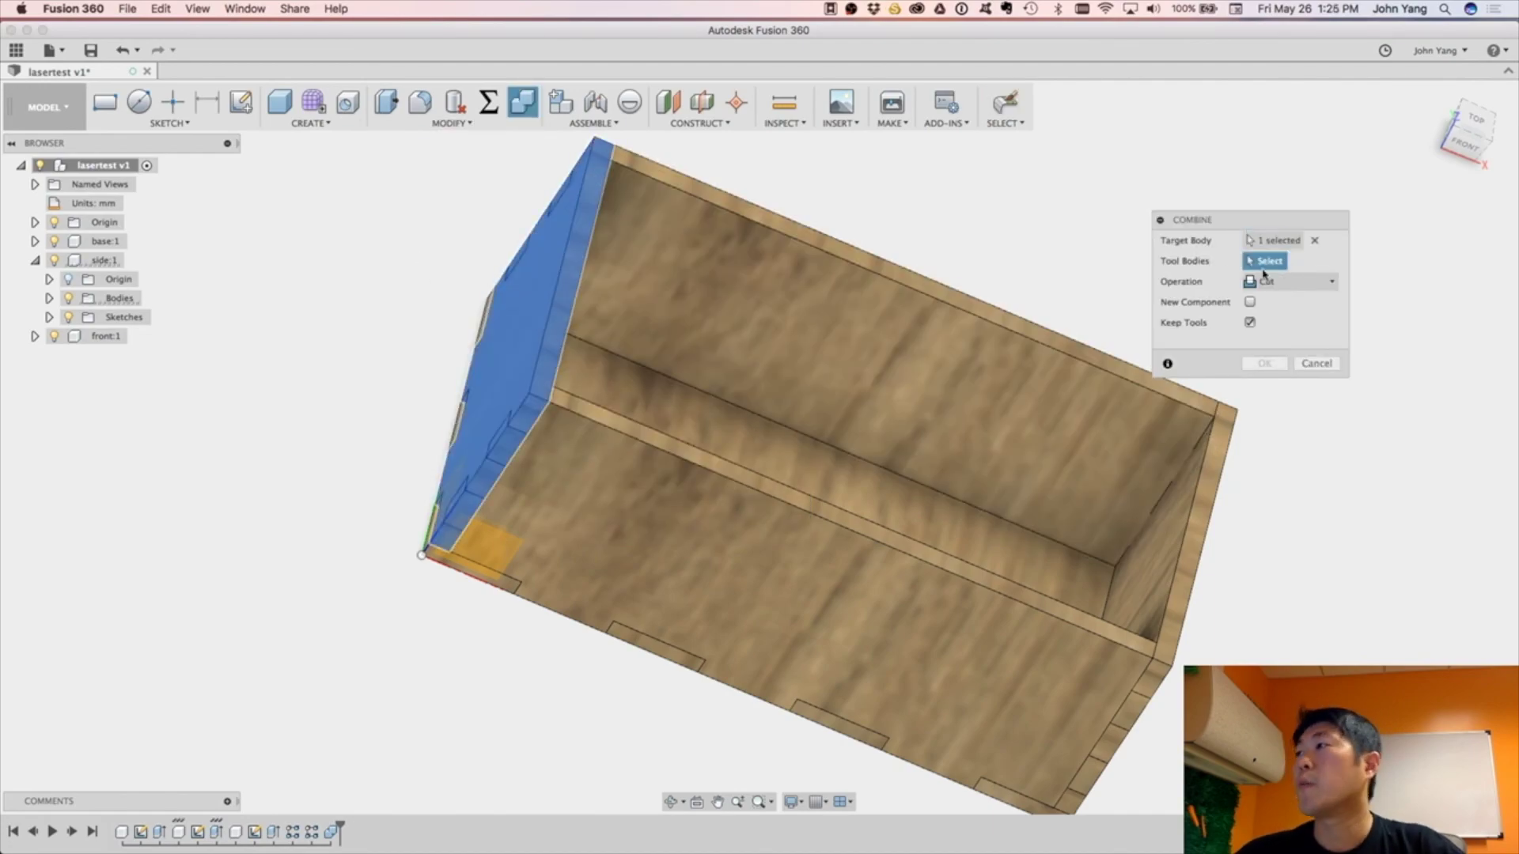
{"action": "left_click", "coordinate": [609, 309]}
{"action": "left_click", "coordinate": [709, 533]}
{"action": "left_click", "coordinate": [1264, 363]}
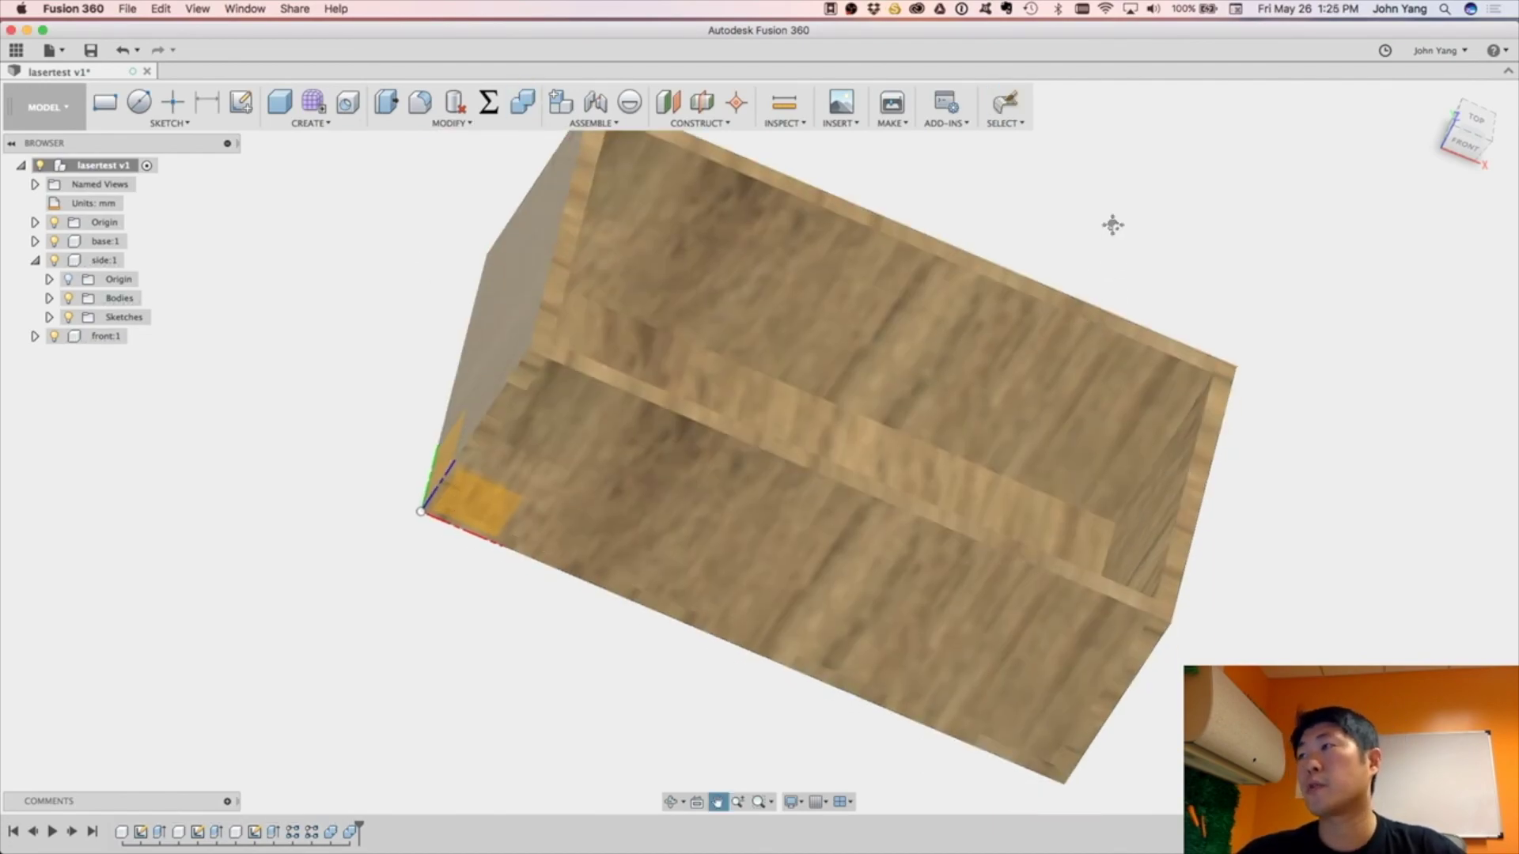
Repeat the combine cut with the back and bottom panels, then go to Home view.
{"action": "key", "text": "Return"}
{"action": "left_click", "coordinate": [712, 277]}
{"action": "left_click", "coordinate": [791, 554]}
{"action": "left_click", "coordinate": [1264, 363]}
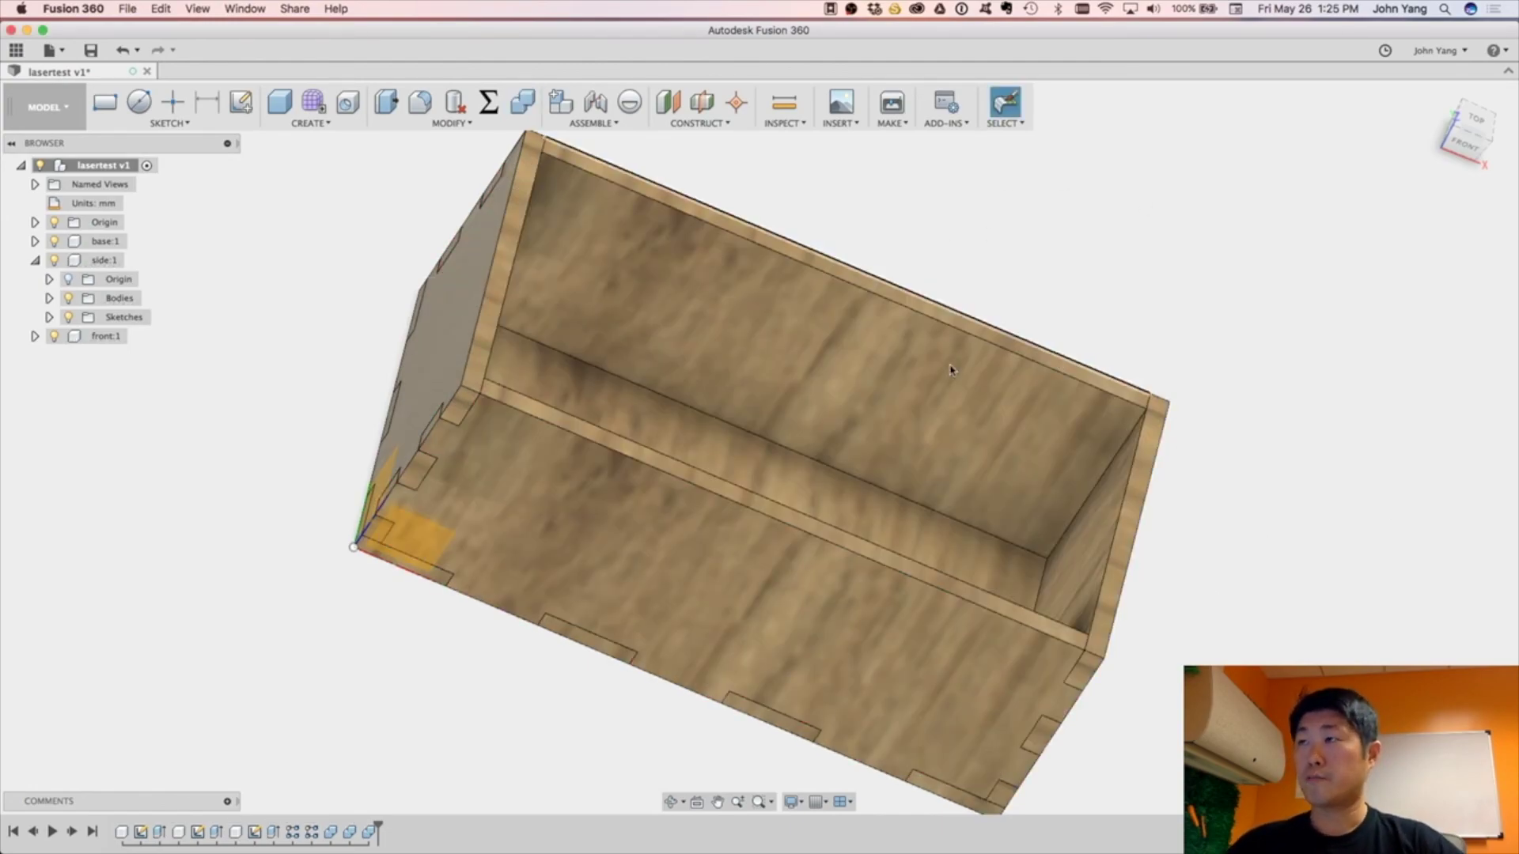
{"action": "middle_click_drag", "start_coordinate": [1191, 610], "coordinate": [1095, 448]}
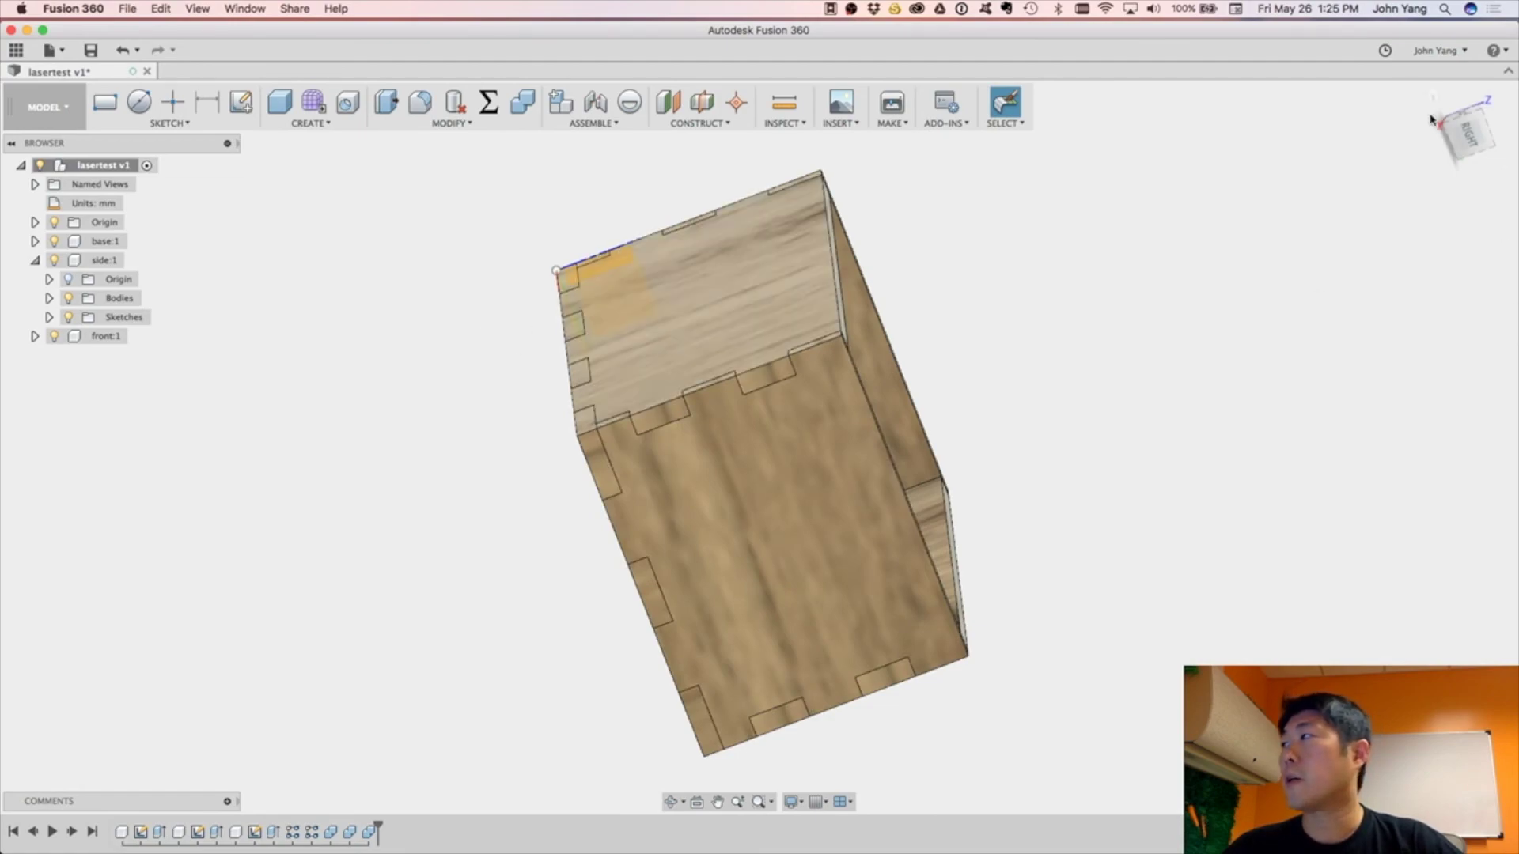
{"action": "left_click", "coordinate": [1433, 98]}
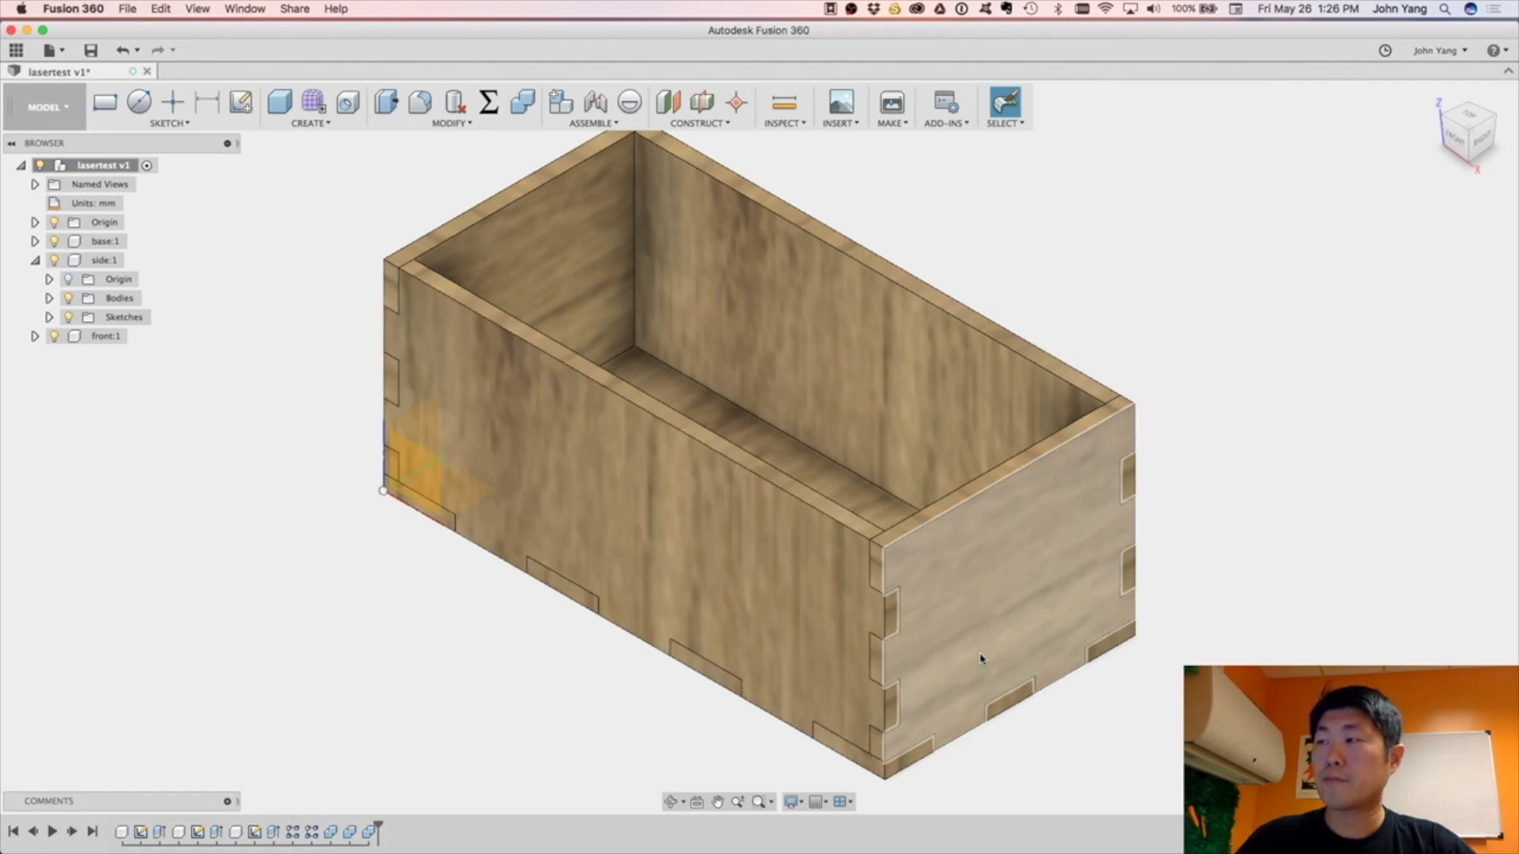
Run an interference check on all five panels, dismiss the no-interferences result, and close it.
{"action": "left_click", "coordinate": [797, 123]}
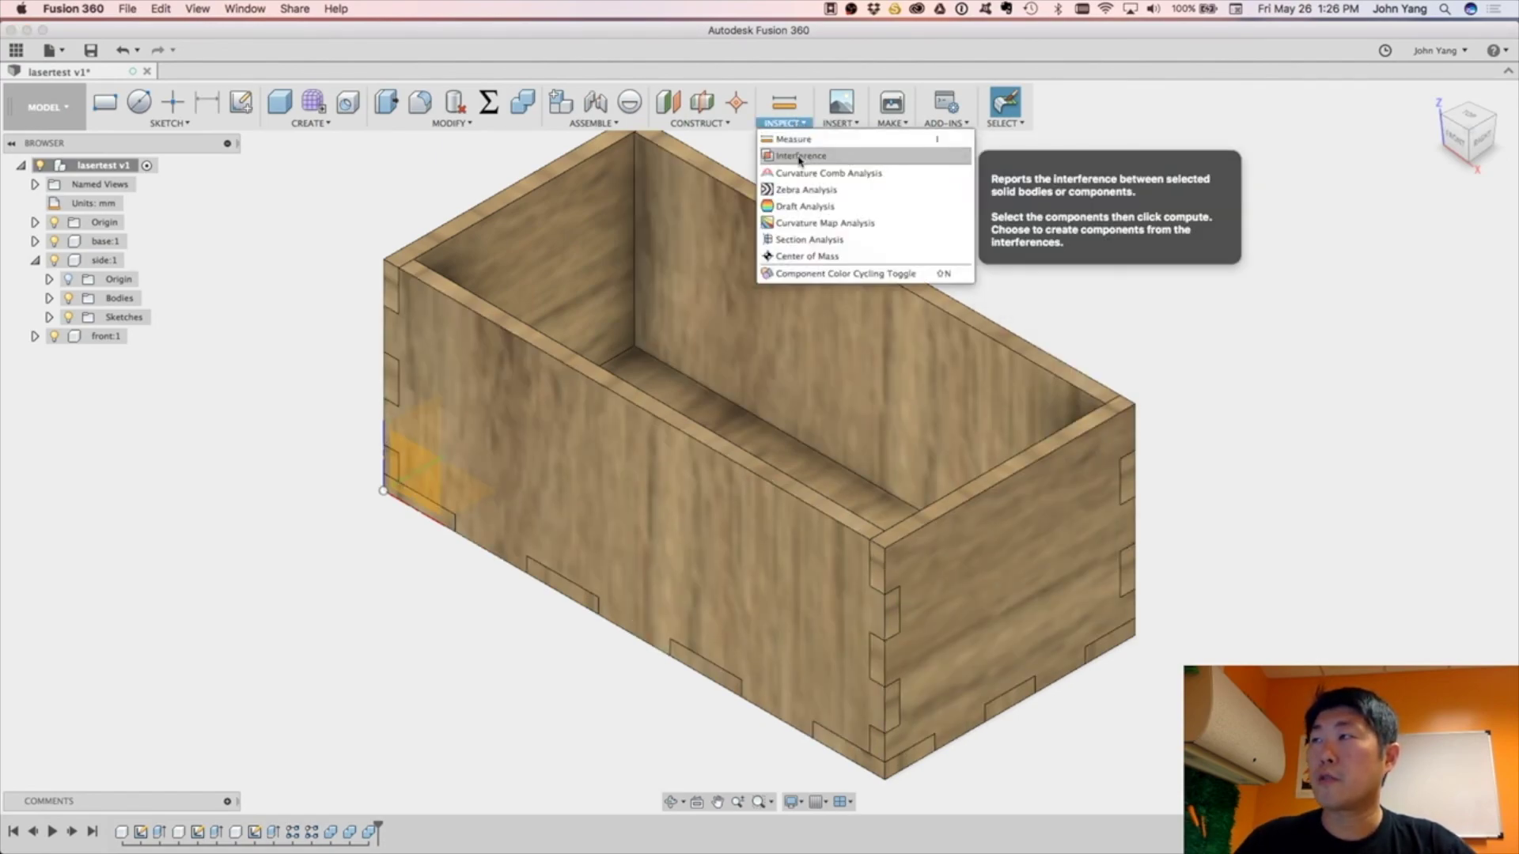
{"action": "left_click", "coordinate": [801, 156]}
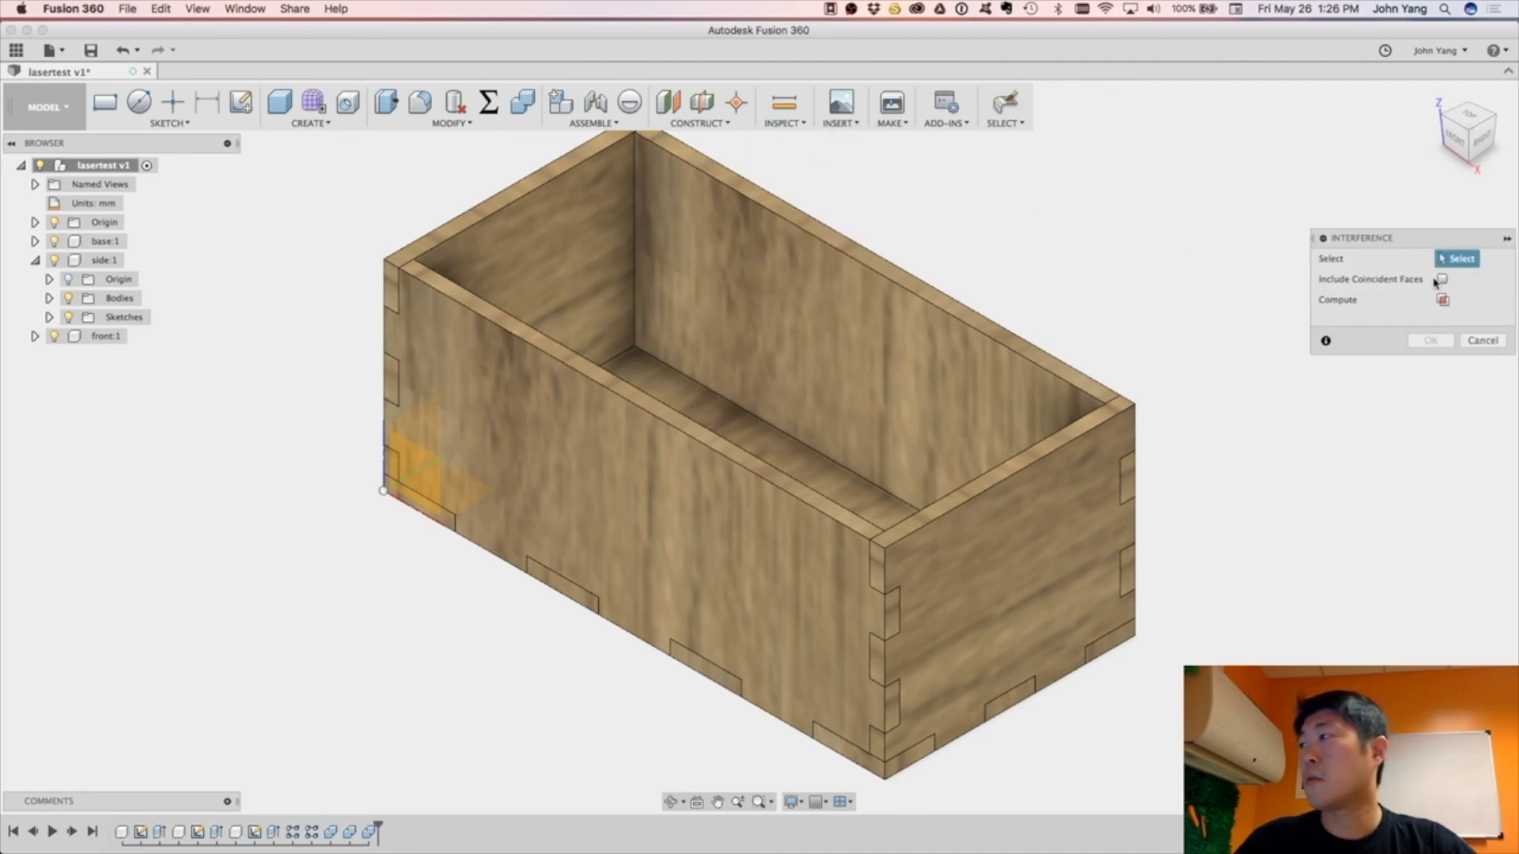
{"action": "left_click_drag", "start_coordinate": [1426, 247], "coordinate": [1212, 178]}
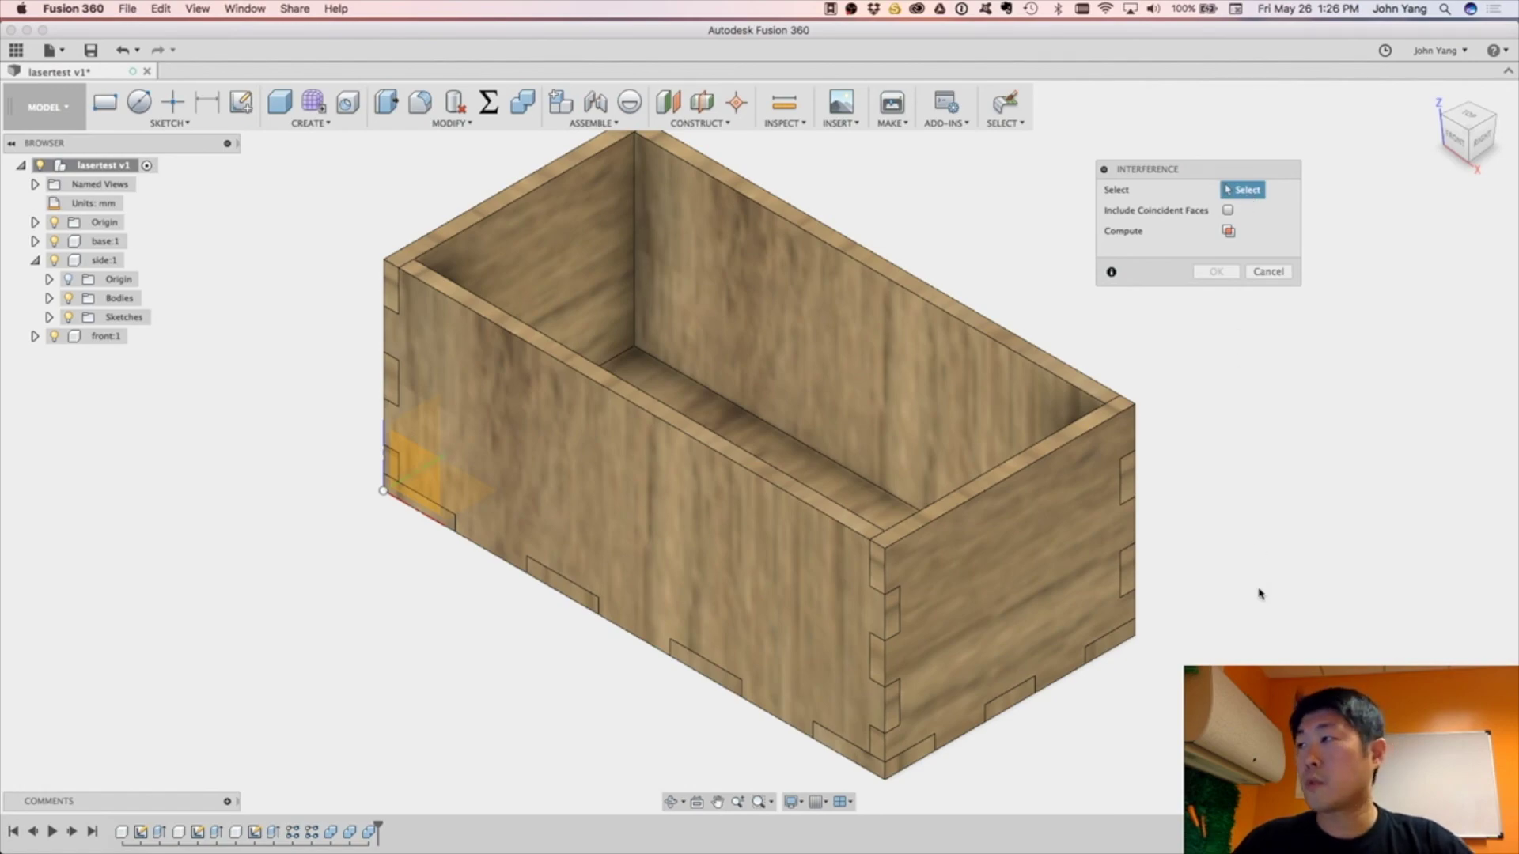
{"action": "right_click_drag", "start_coordinate": [1258, 645], "coordinate": [1027, 419]}
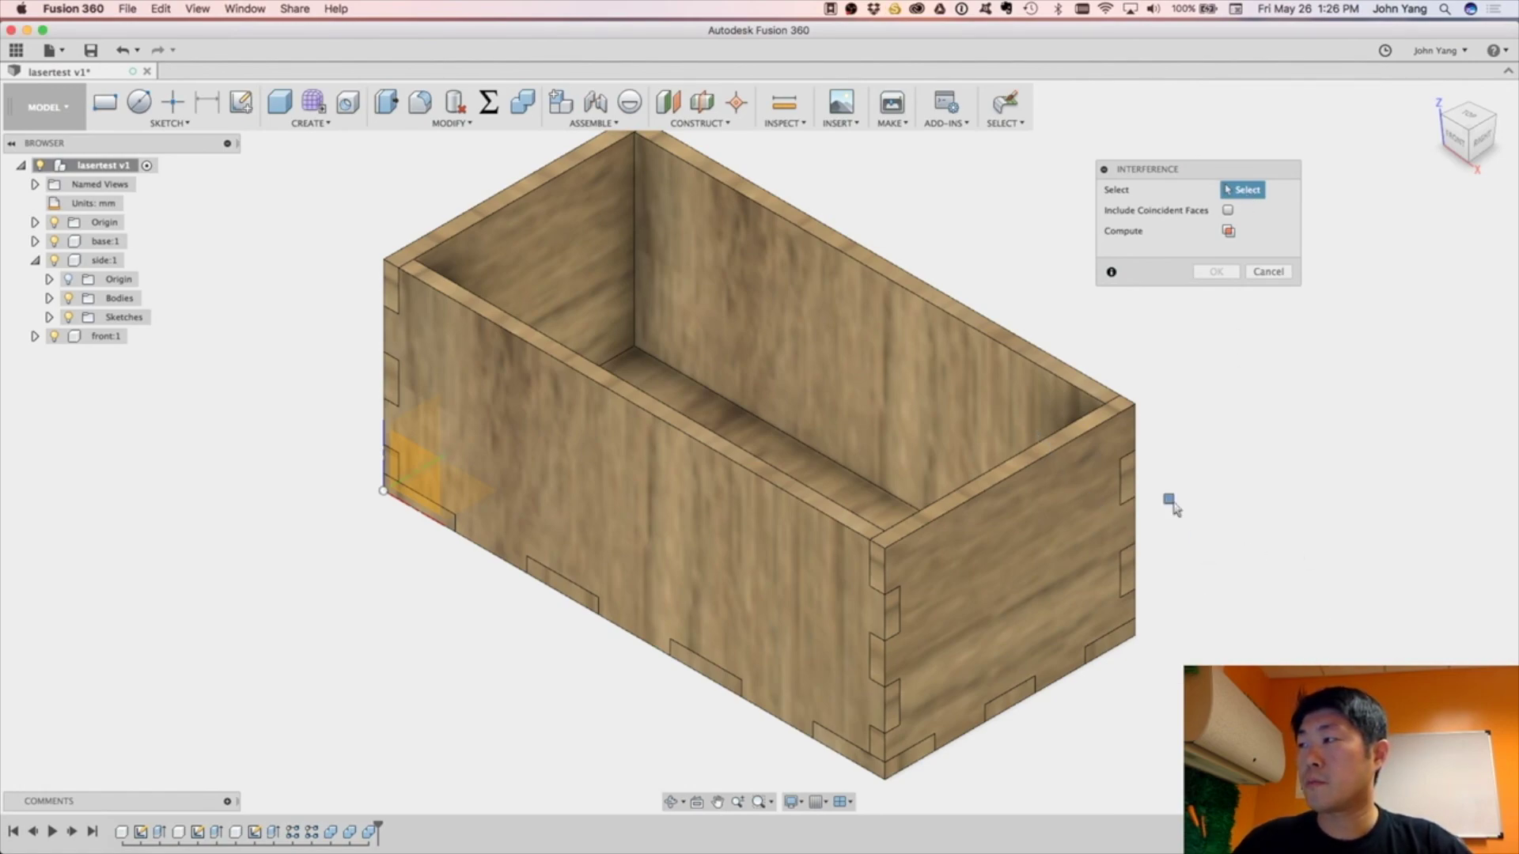
{"action": "left_click_drag", "start_coordinate": [961, 358], "coordinate": [1305, 434]}
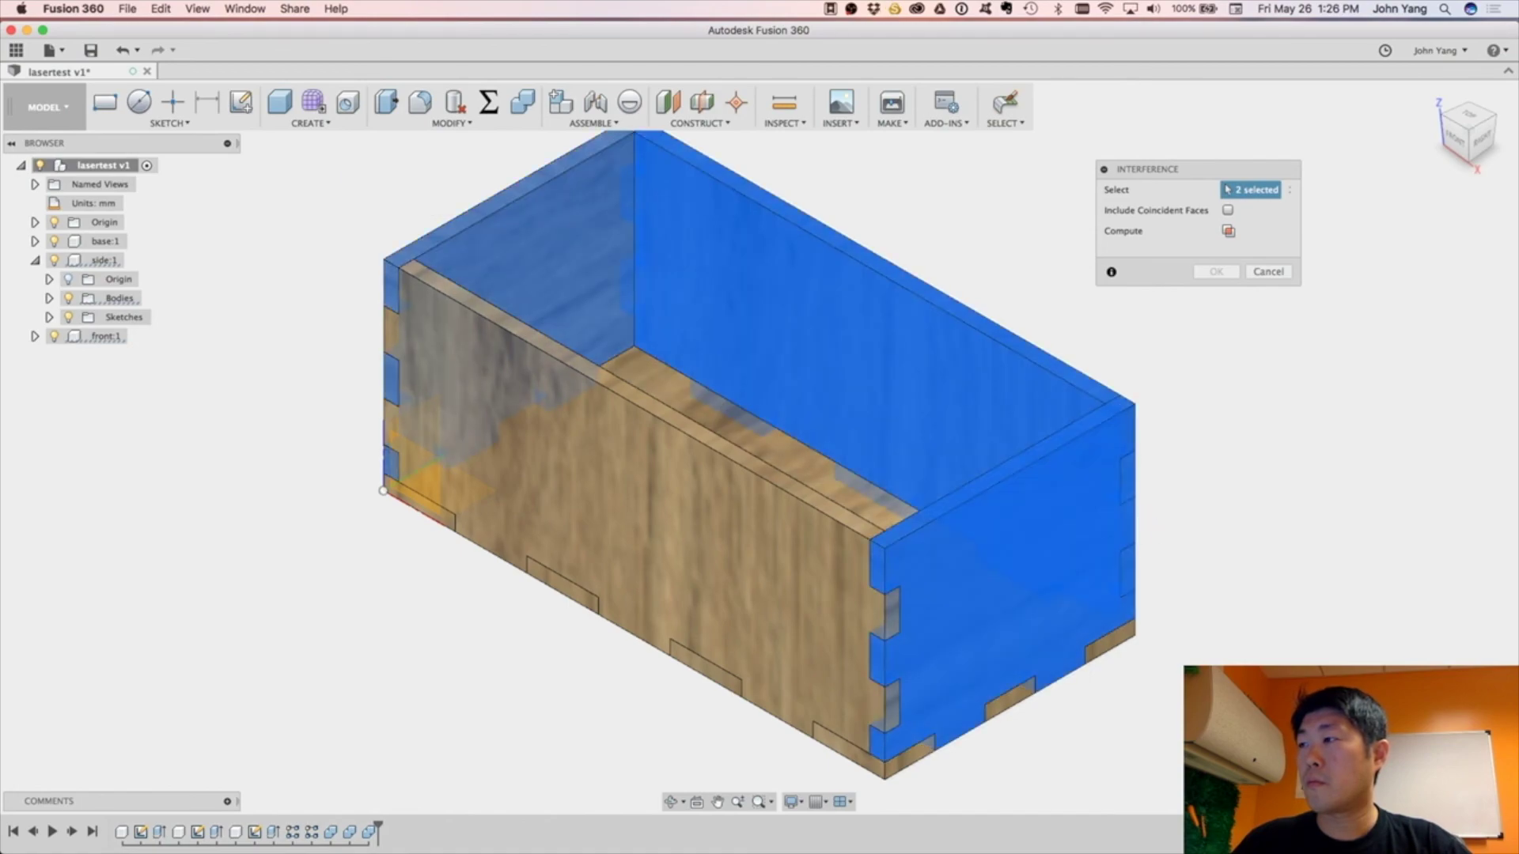
{"action": "left_click", "coordinate": [591, 568]}
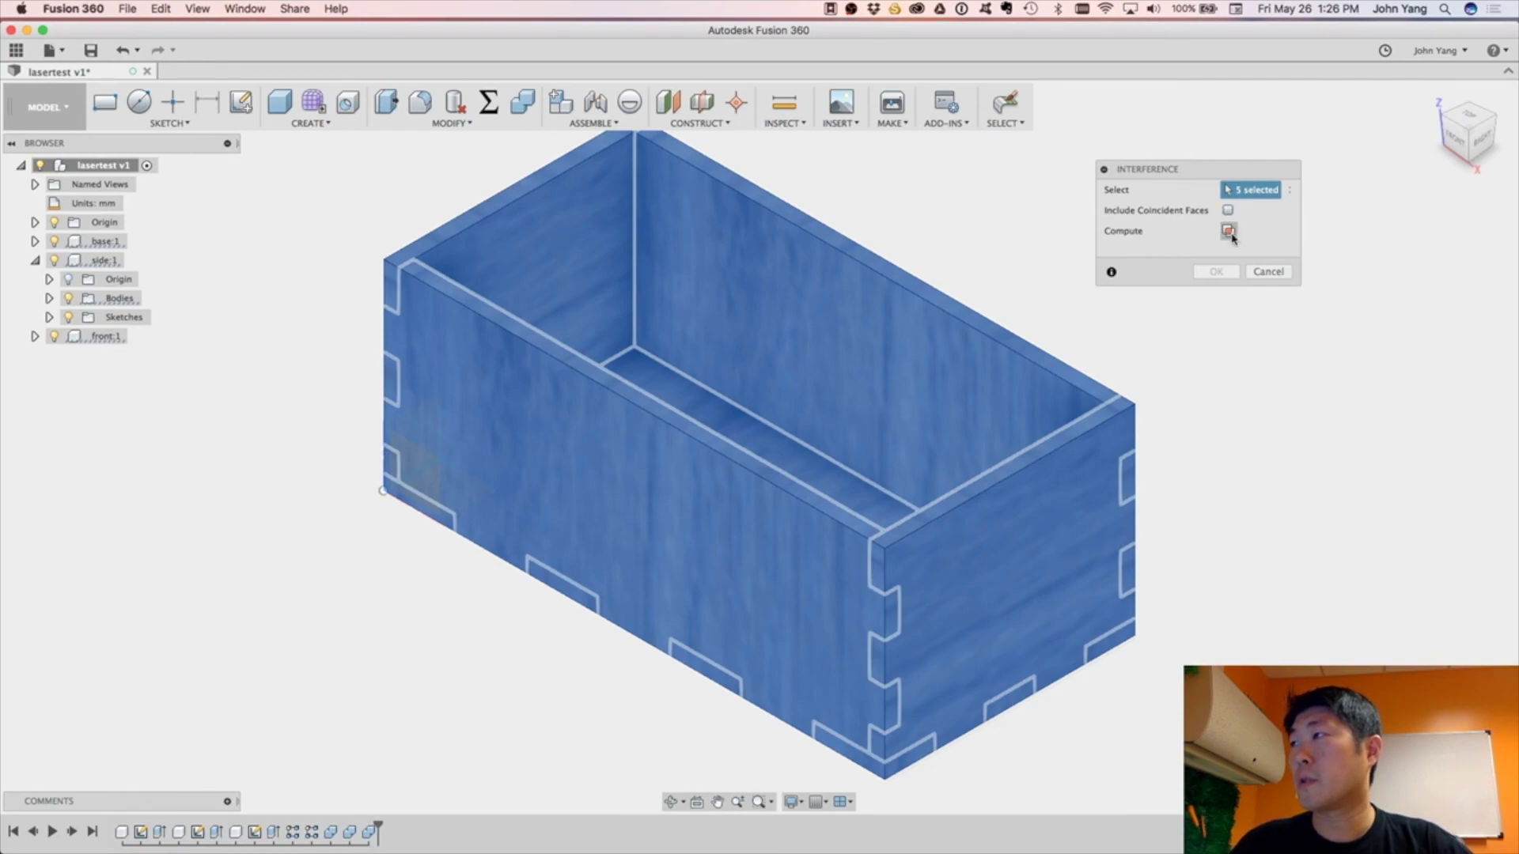
{"action": "left_click", "coordinate": [1231, 235]}
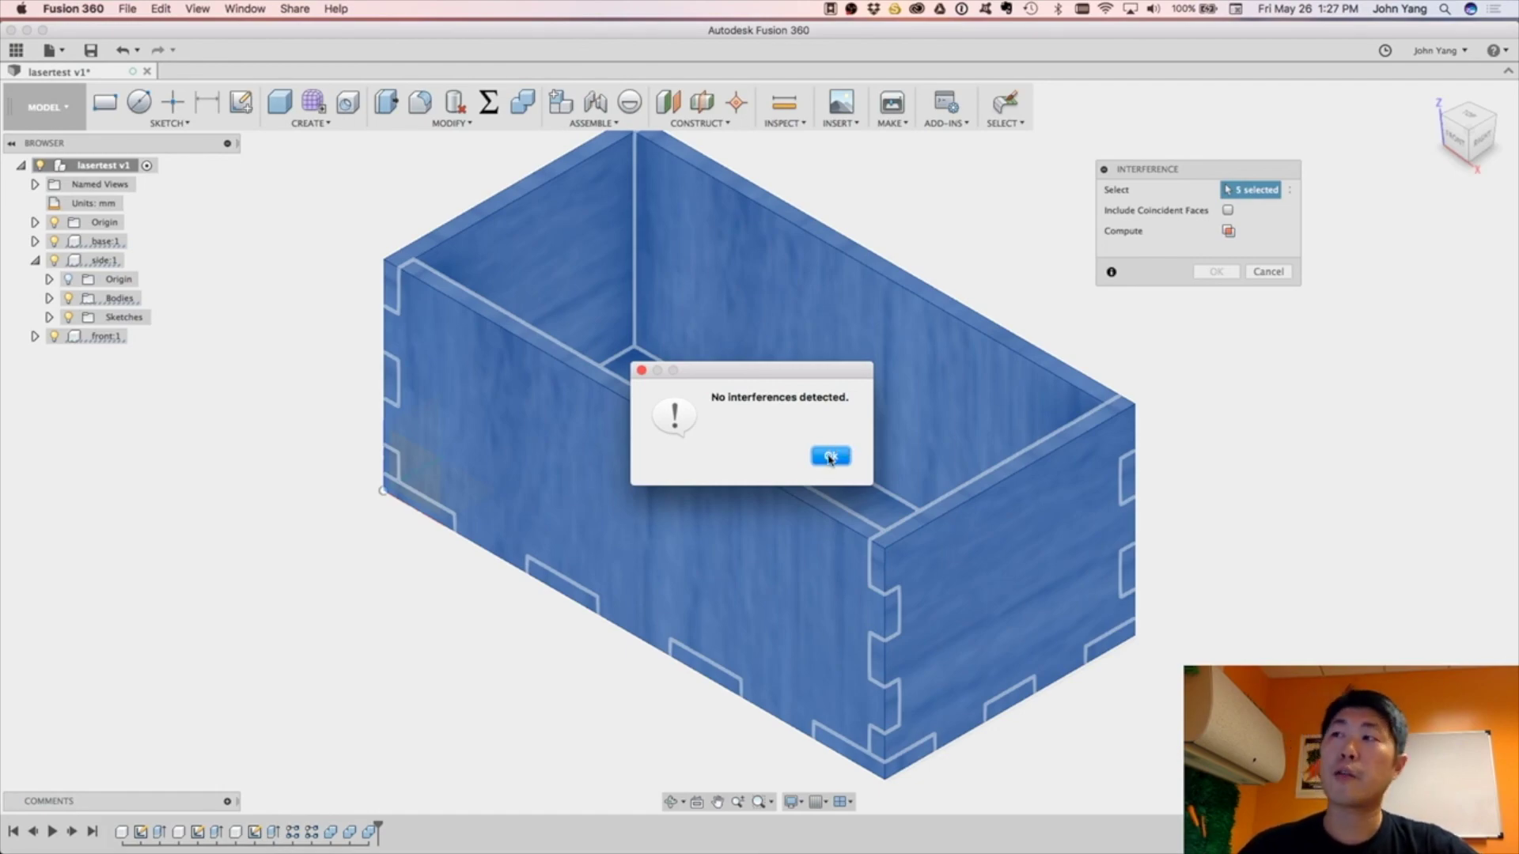
{"action": "left_click", "coordinate": [830, 457]}
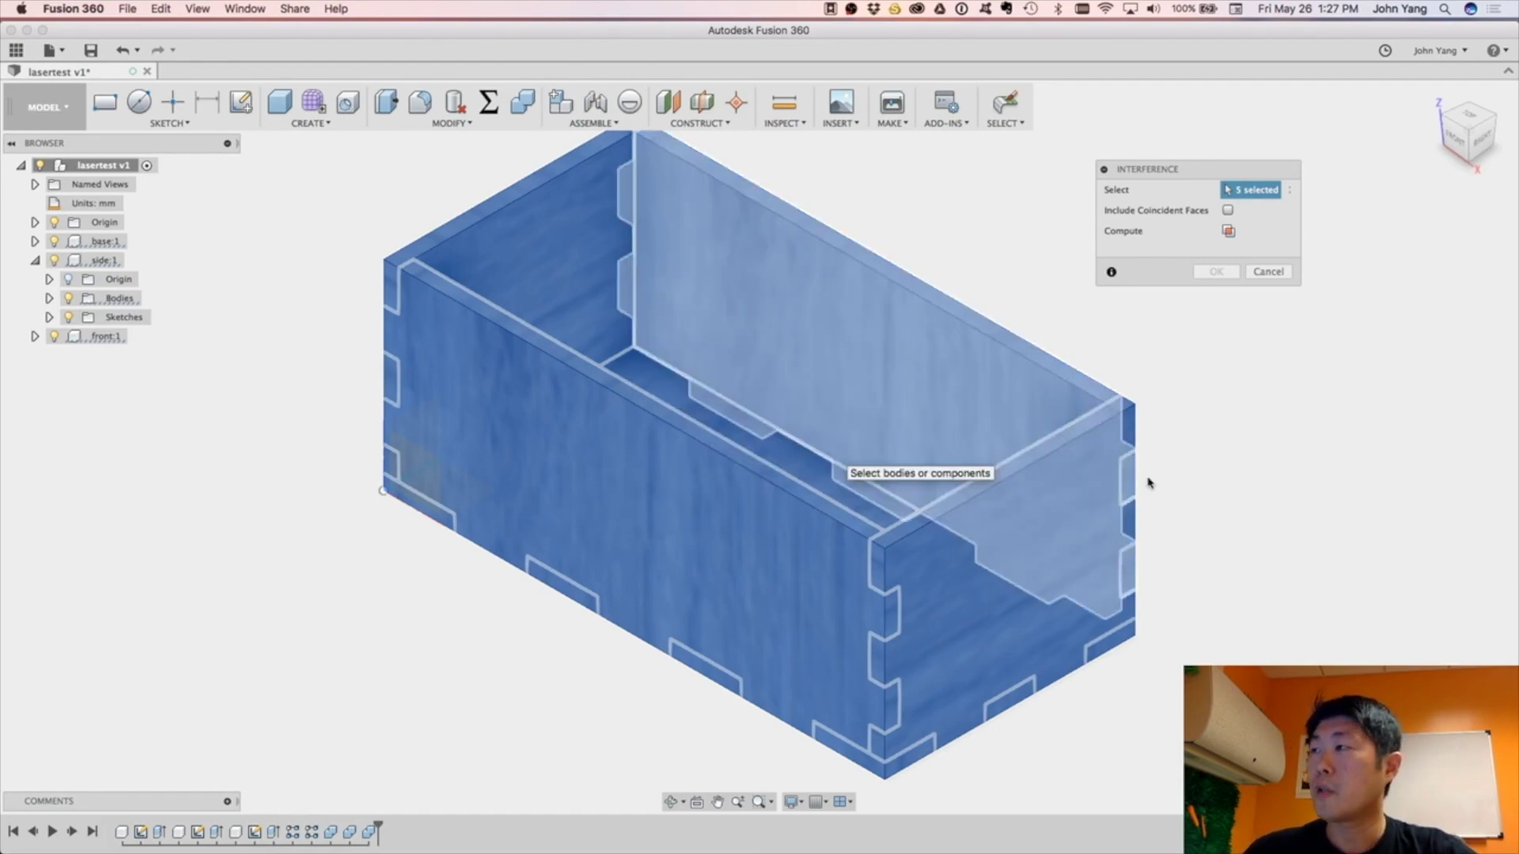
{"action": "left_click", "coordinate": [1250, 270]}
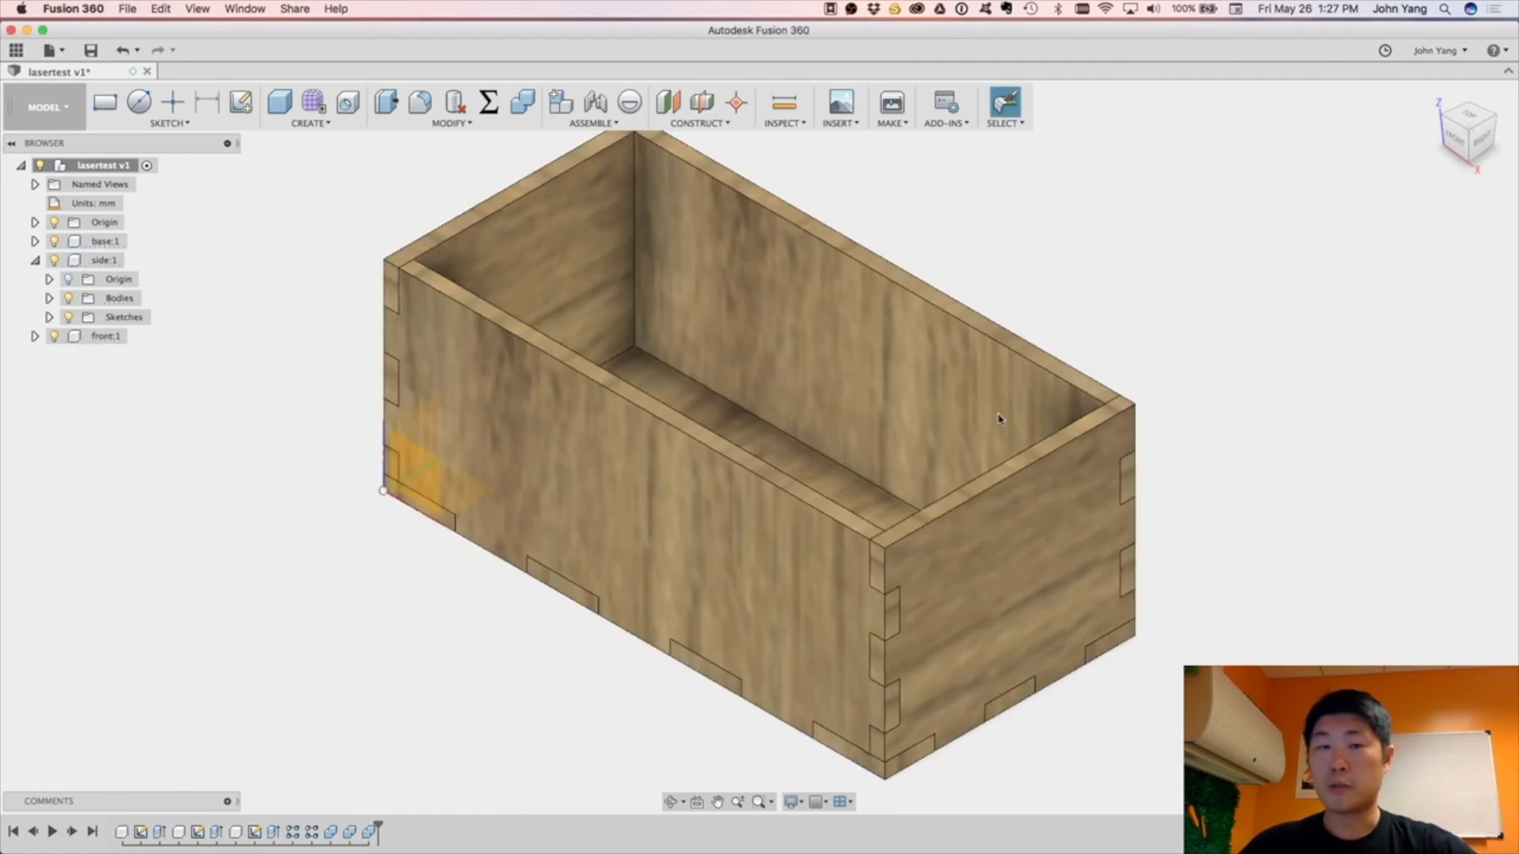
Create and finish an empty sketch on the long front panel face.
{"action": "left_click", "coordinate": [973, 417]}
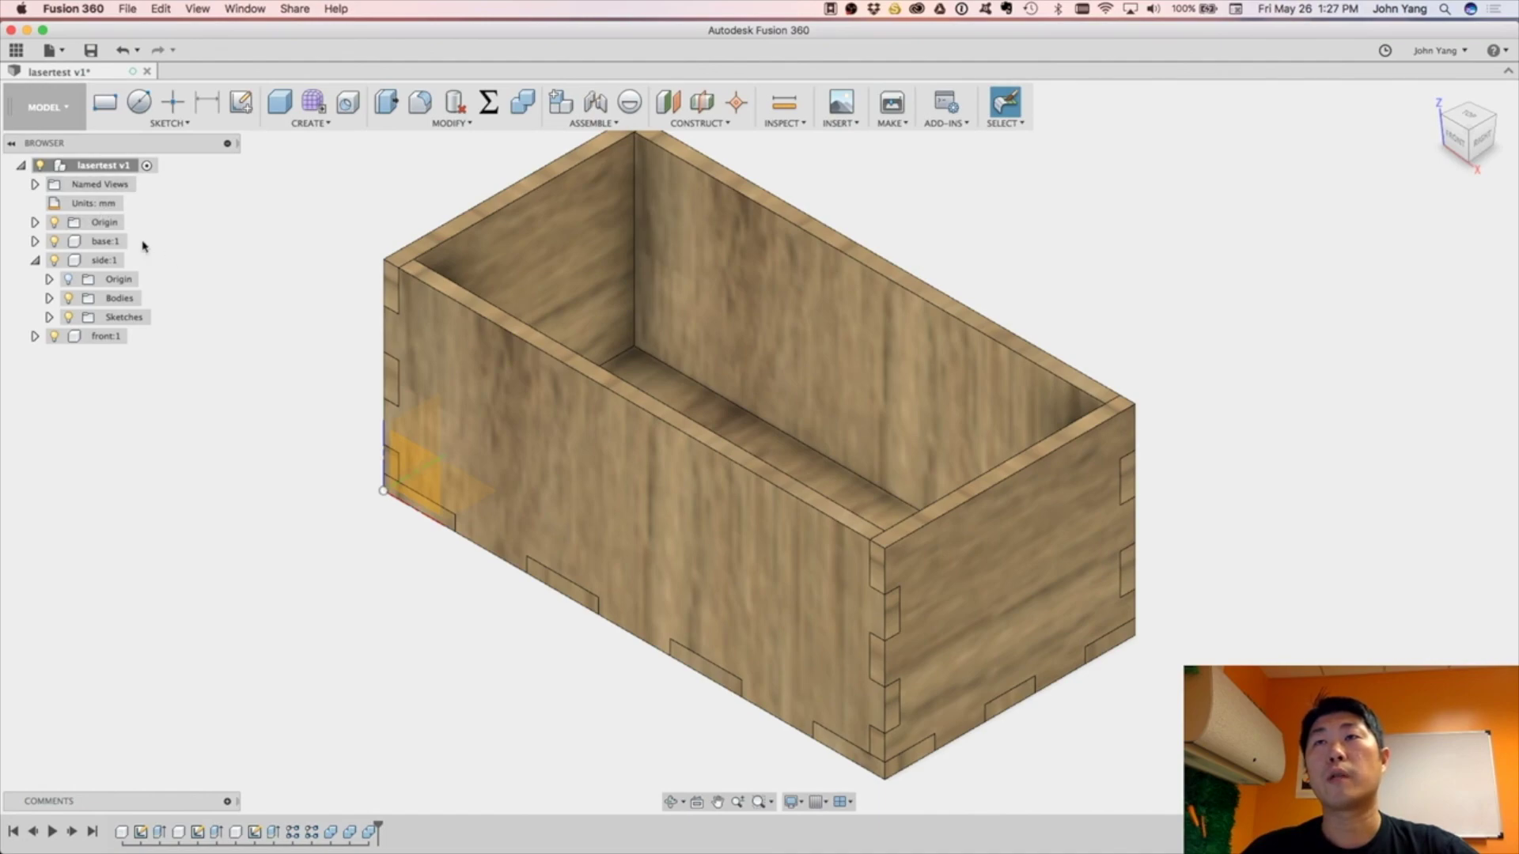
{"action": "left_click", "coordinate": [68, 169]}
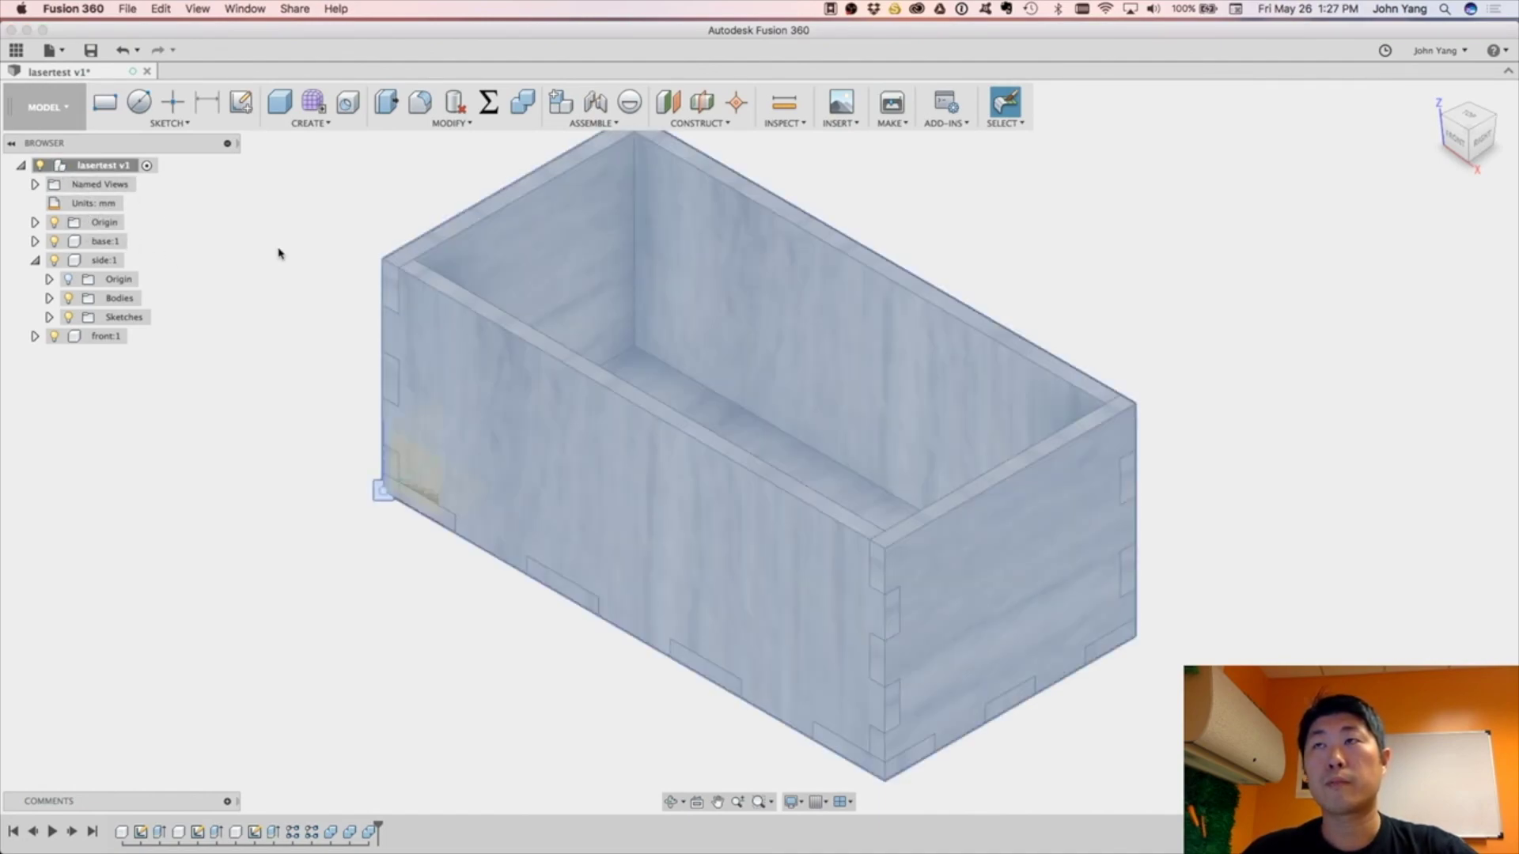
{"action": "left_click", "coordinate": [243, 101]}
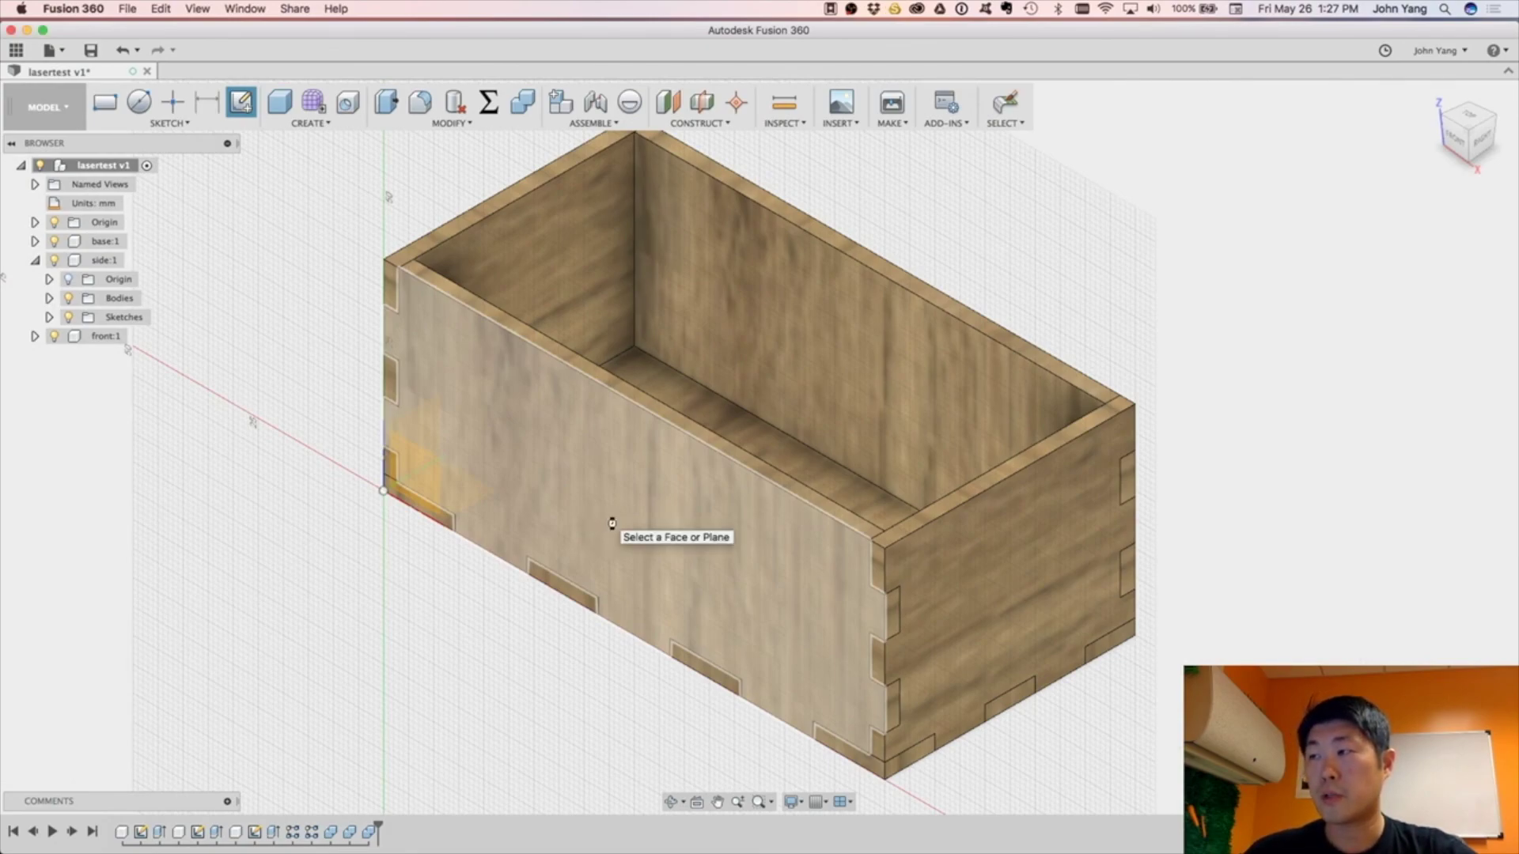
{"action": "left_click", "coordinate": [610, 522]}
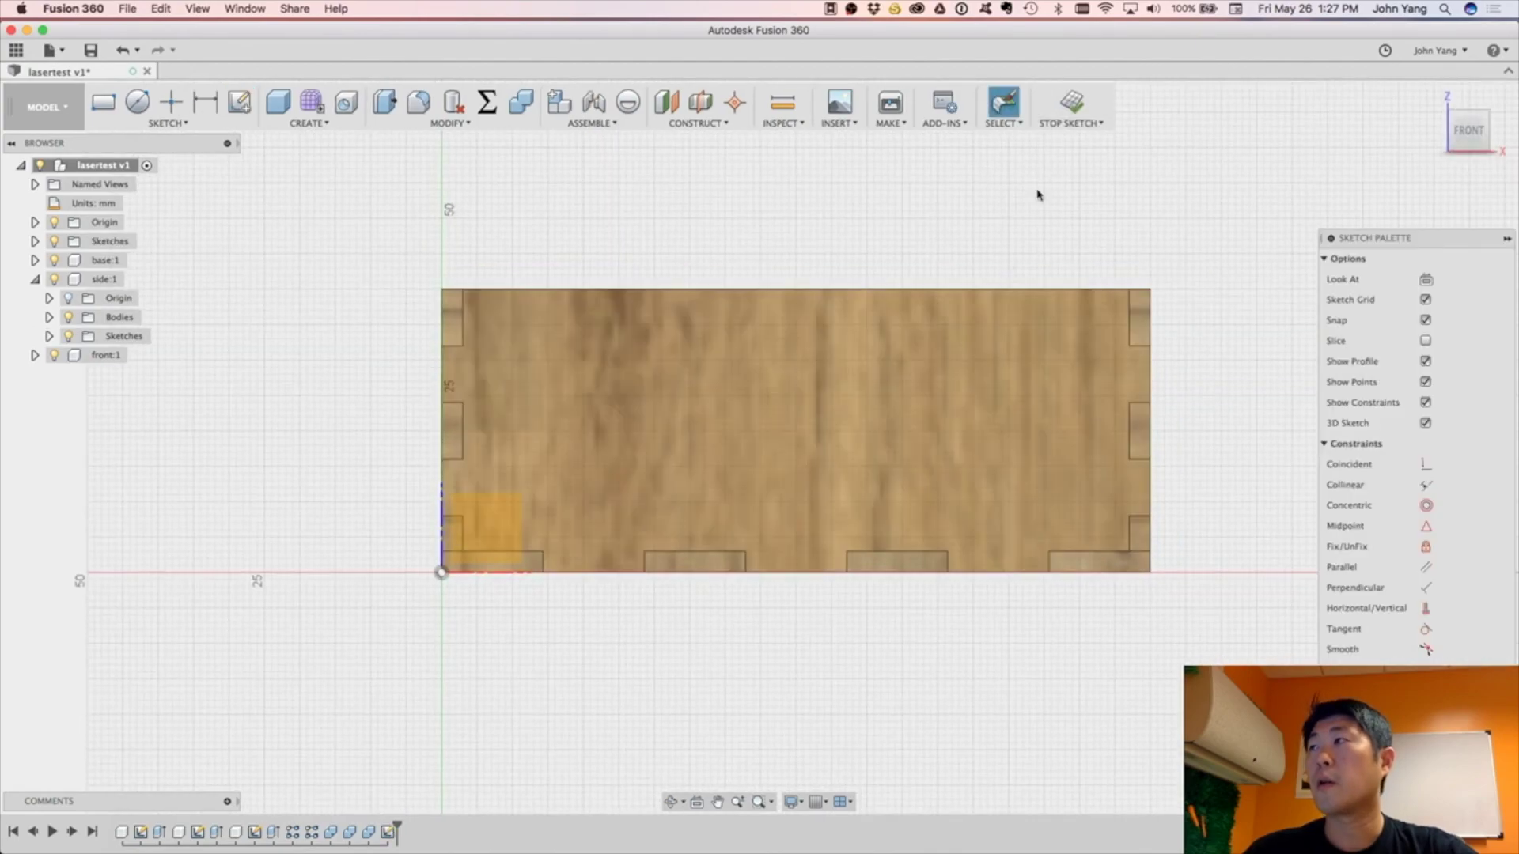
{"action": "left_click", "coordinate": [1073, 102]}
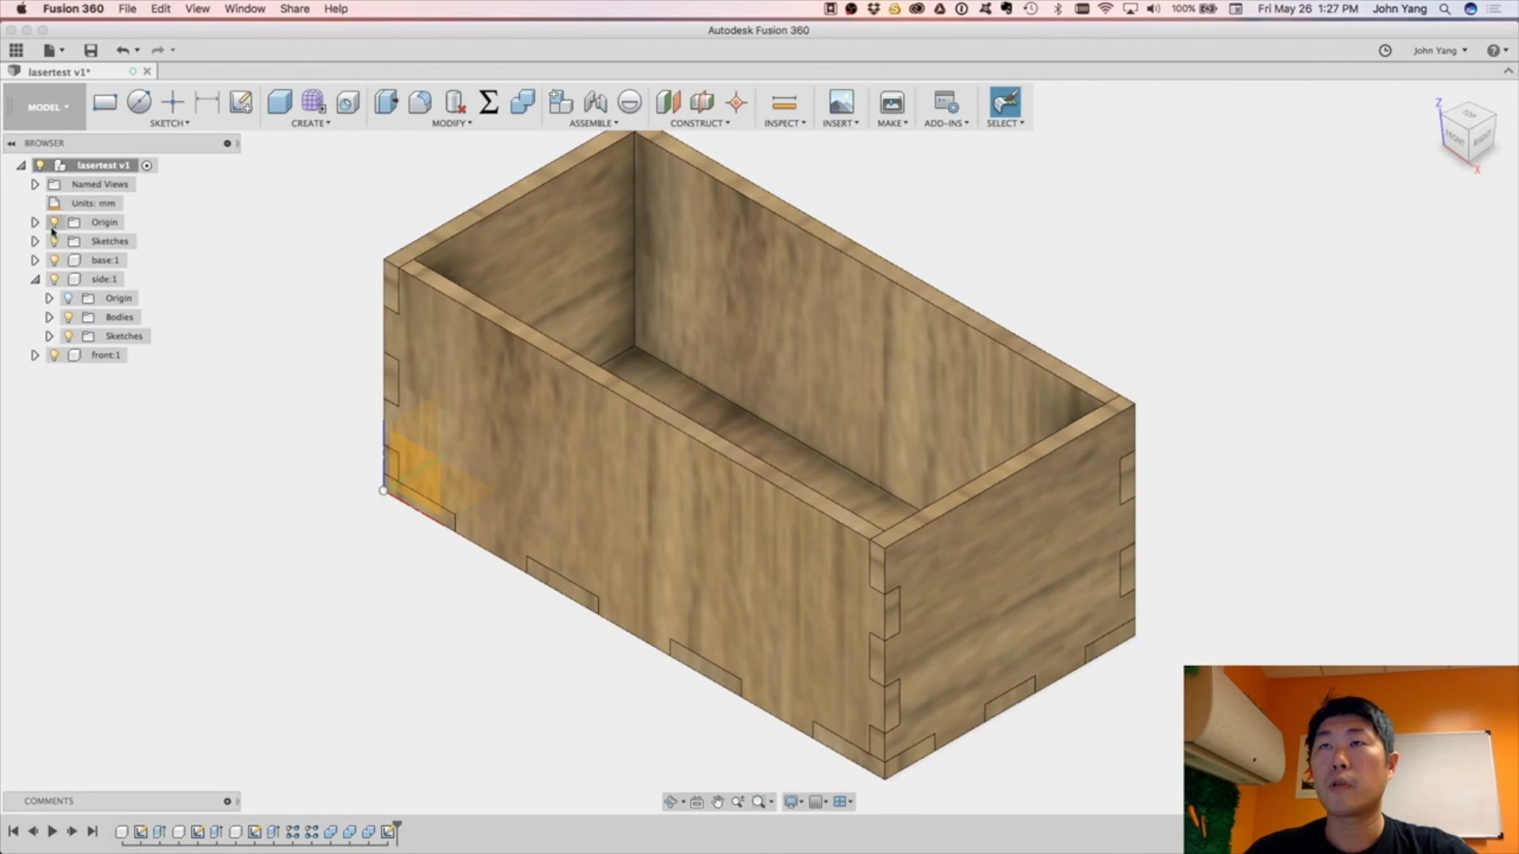
Rename Sketch1 in the browser to 'frontback'.
{"action": "left_click", "coordinate": [35, 241]}
{"action": "left_click", "coordinate": [111, 262]}
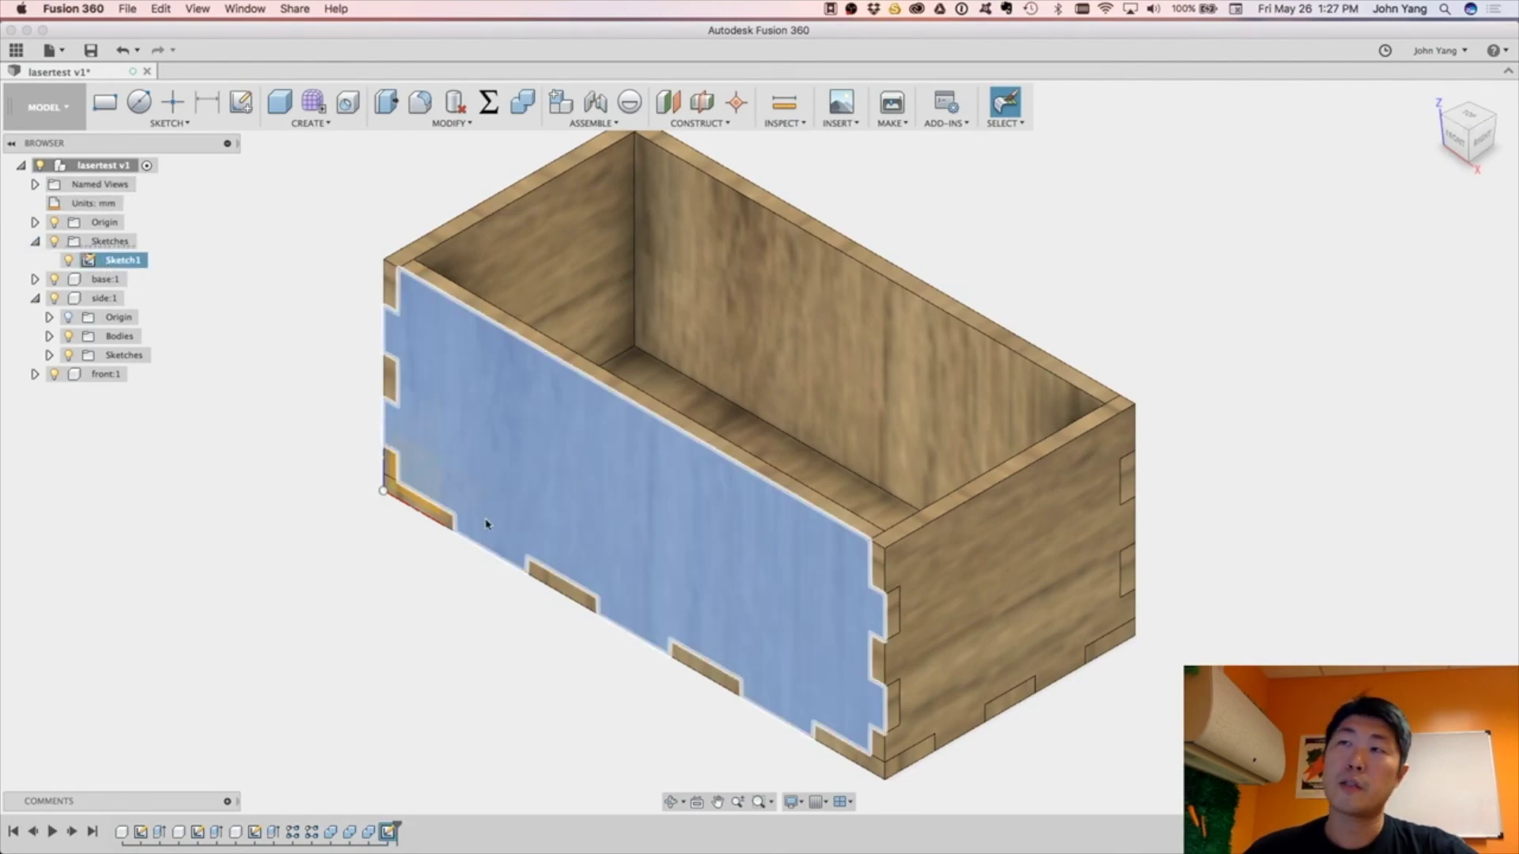
{"action": "left_click", "coordinate": [388, 369]}
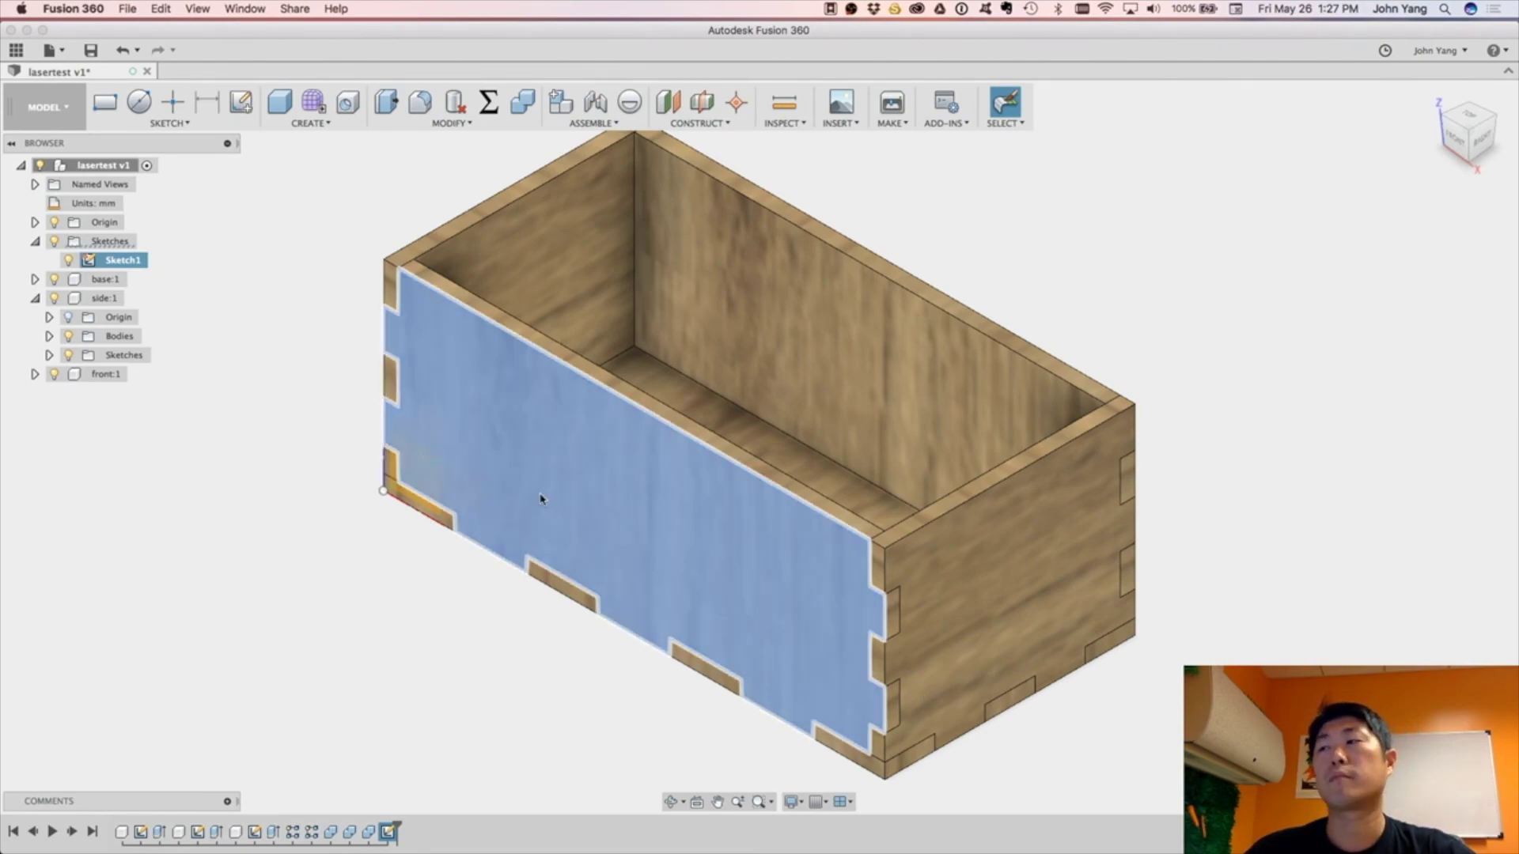
{"action": "left_click", "coordinate": [119, 261]}
{"action": "left_click", "coordinate": [119, 261]}
{"action": "type", "text": "frontback"}
{"action": "key", "text": "Return"}
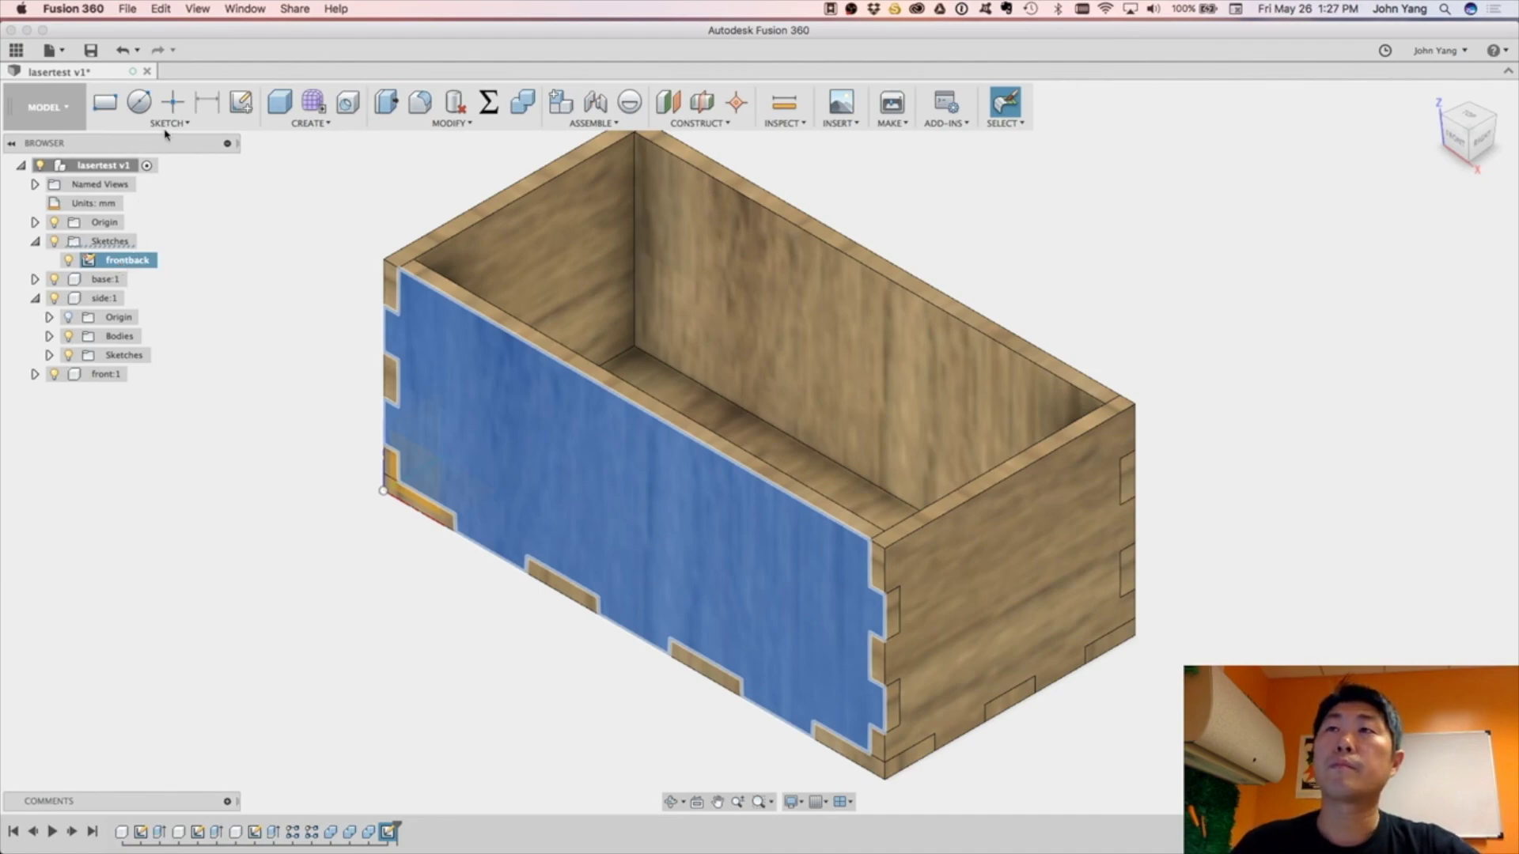
Sketch on the right end face and rename Sketch2 to 'sides'.
{"action": "left_click", "coordinate": [119, 165]}
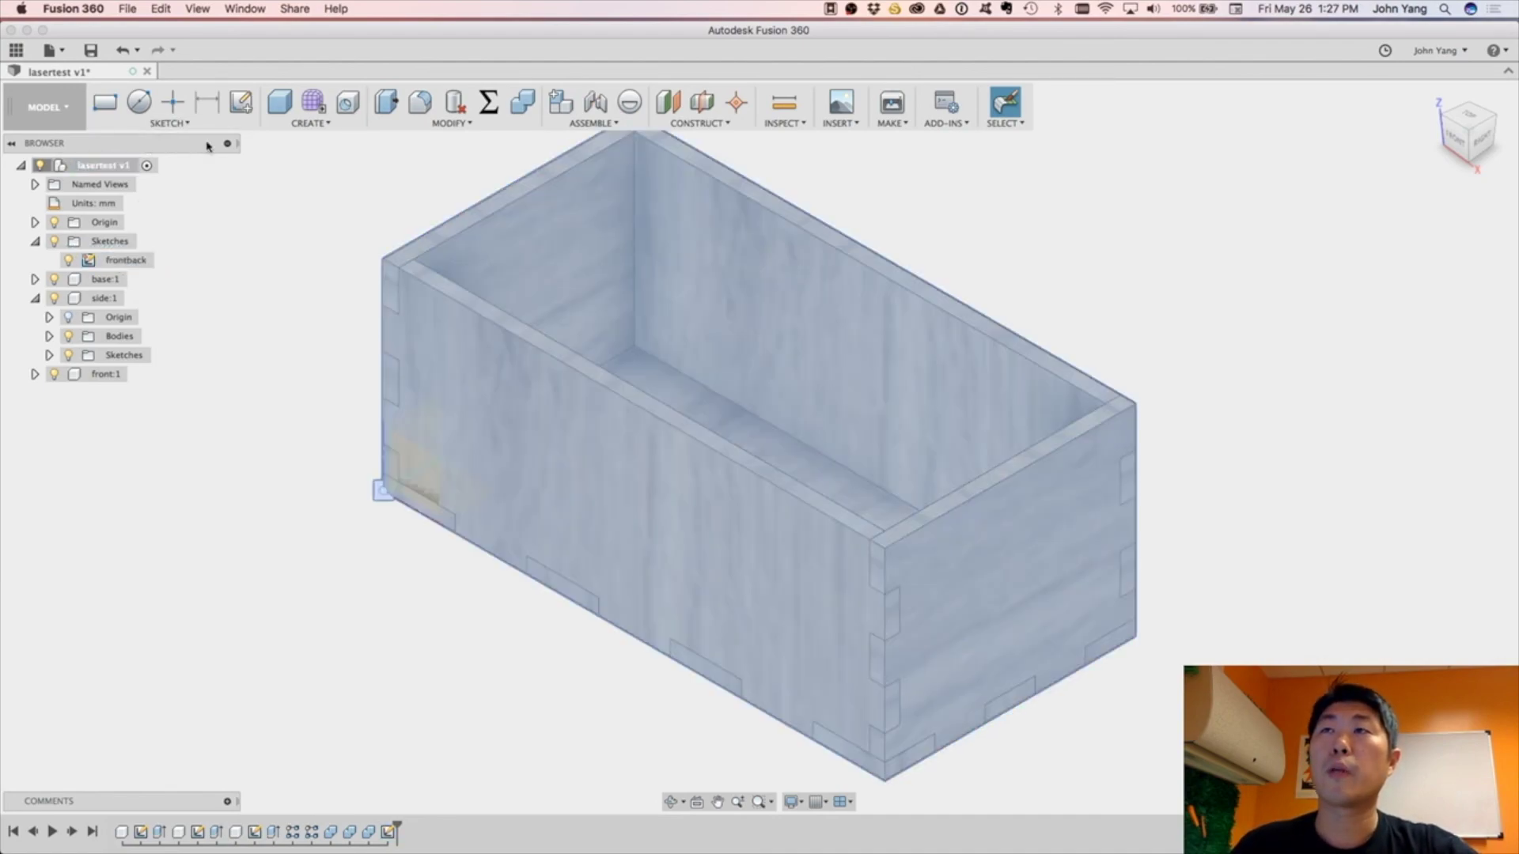
{"action": "left_click", "coordinate": [241, 102]}
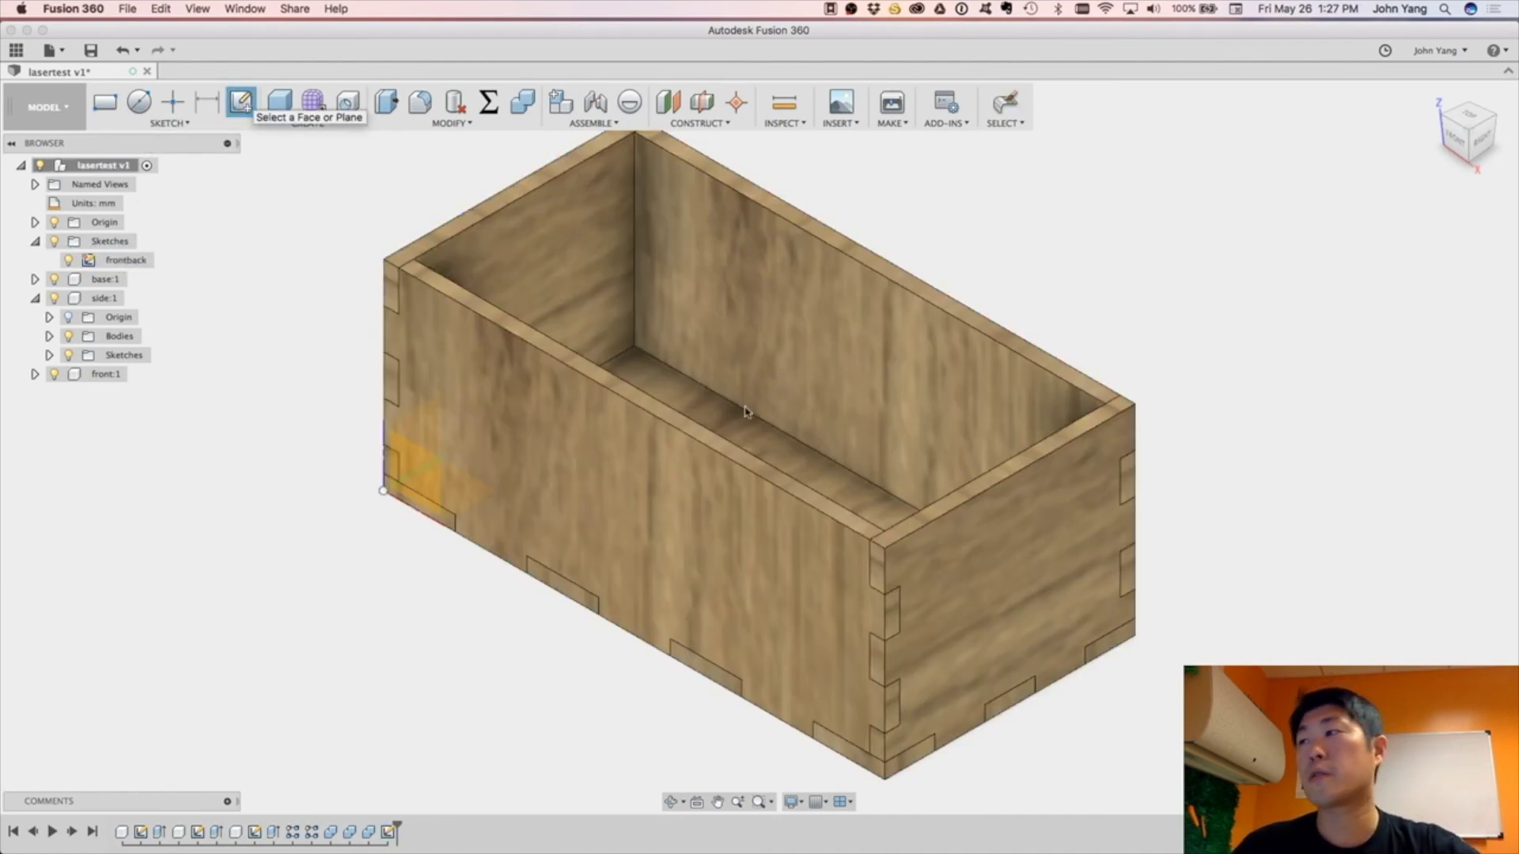
{"action": "left_click", "coordinate": [1038, 582]}
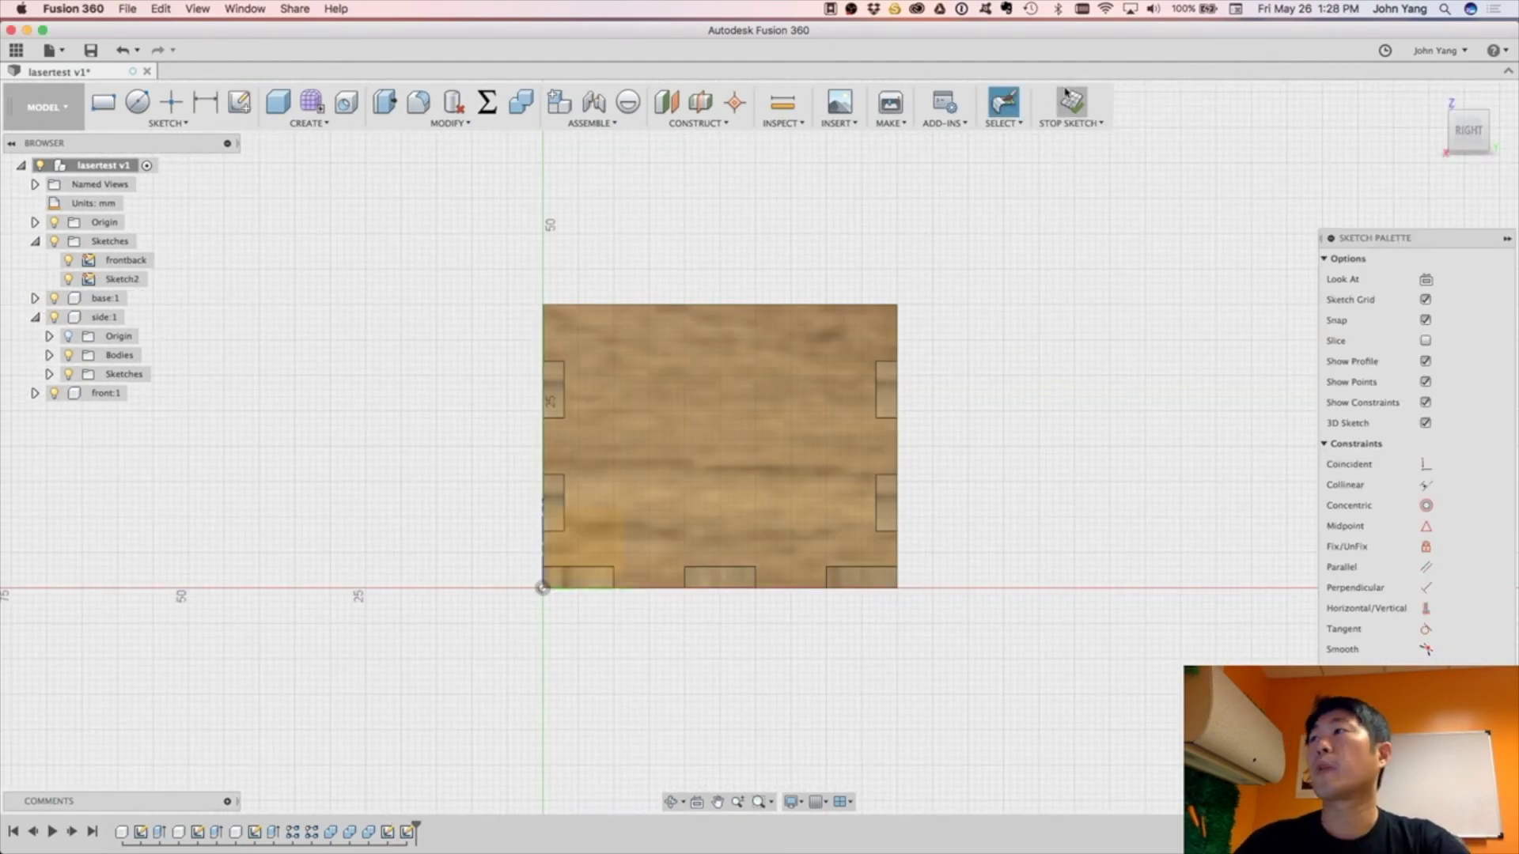
{"action": "left_click", "coordinate": [1068, 97]}
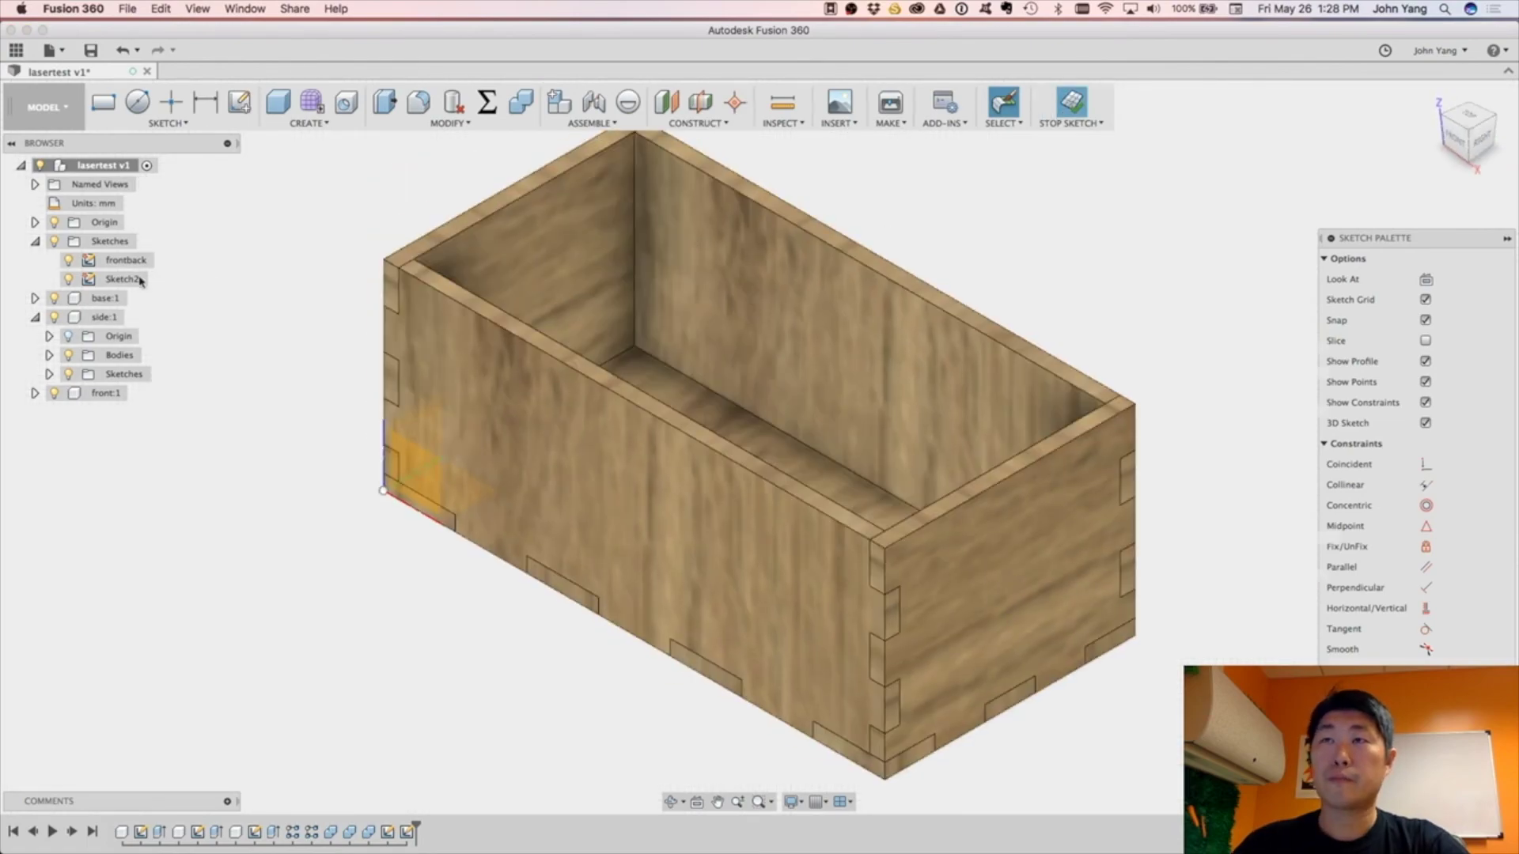
{"action": "left_click", "coordinate": [115, 281]}
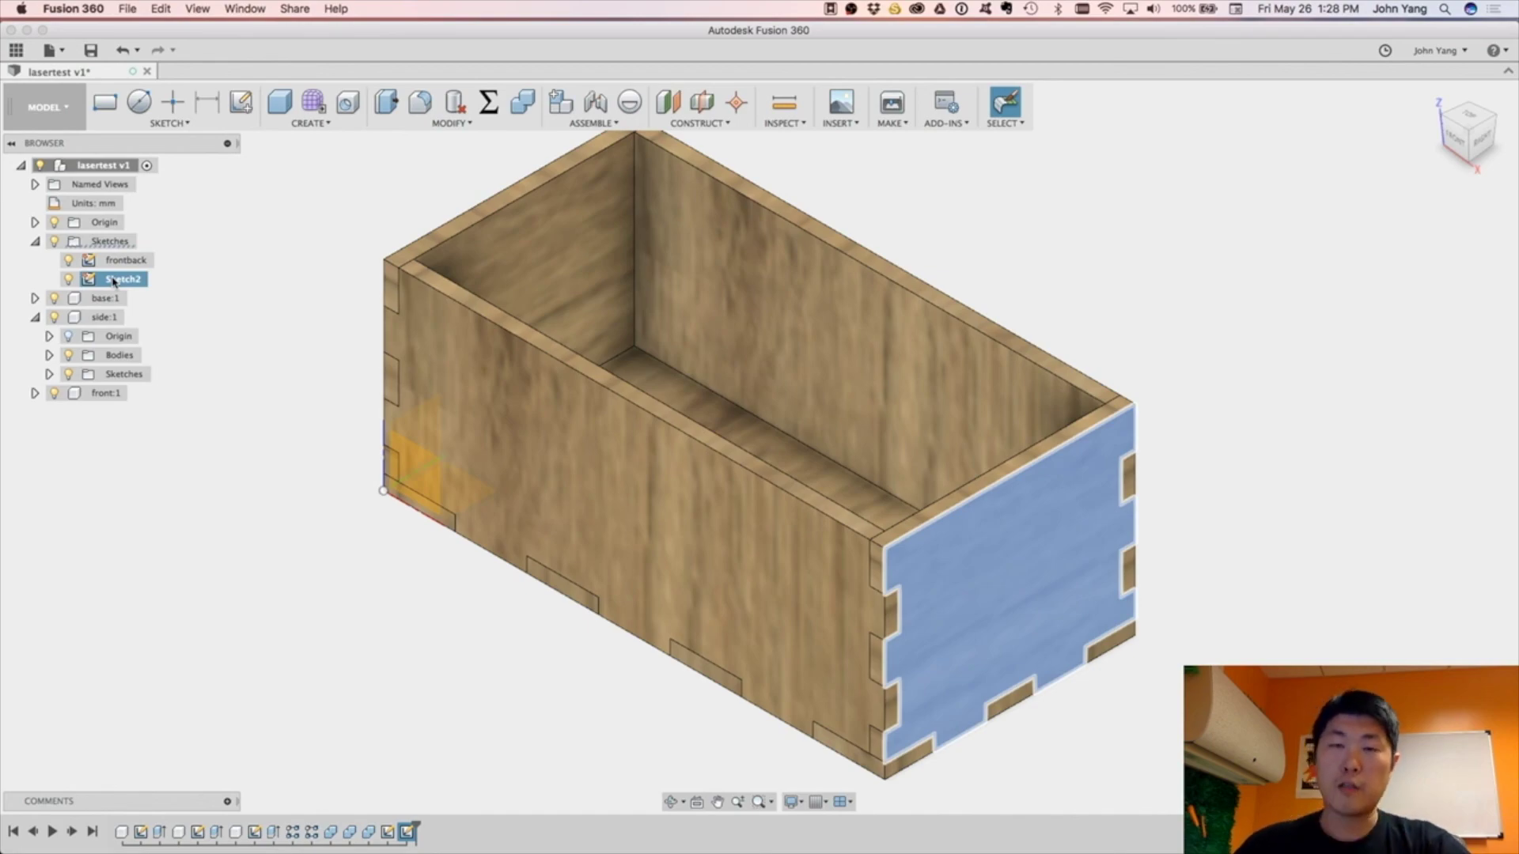
{"action": "double_click", "coordinate": [115, 281]}
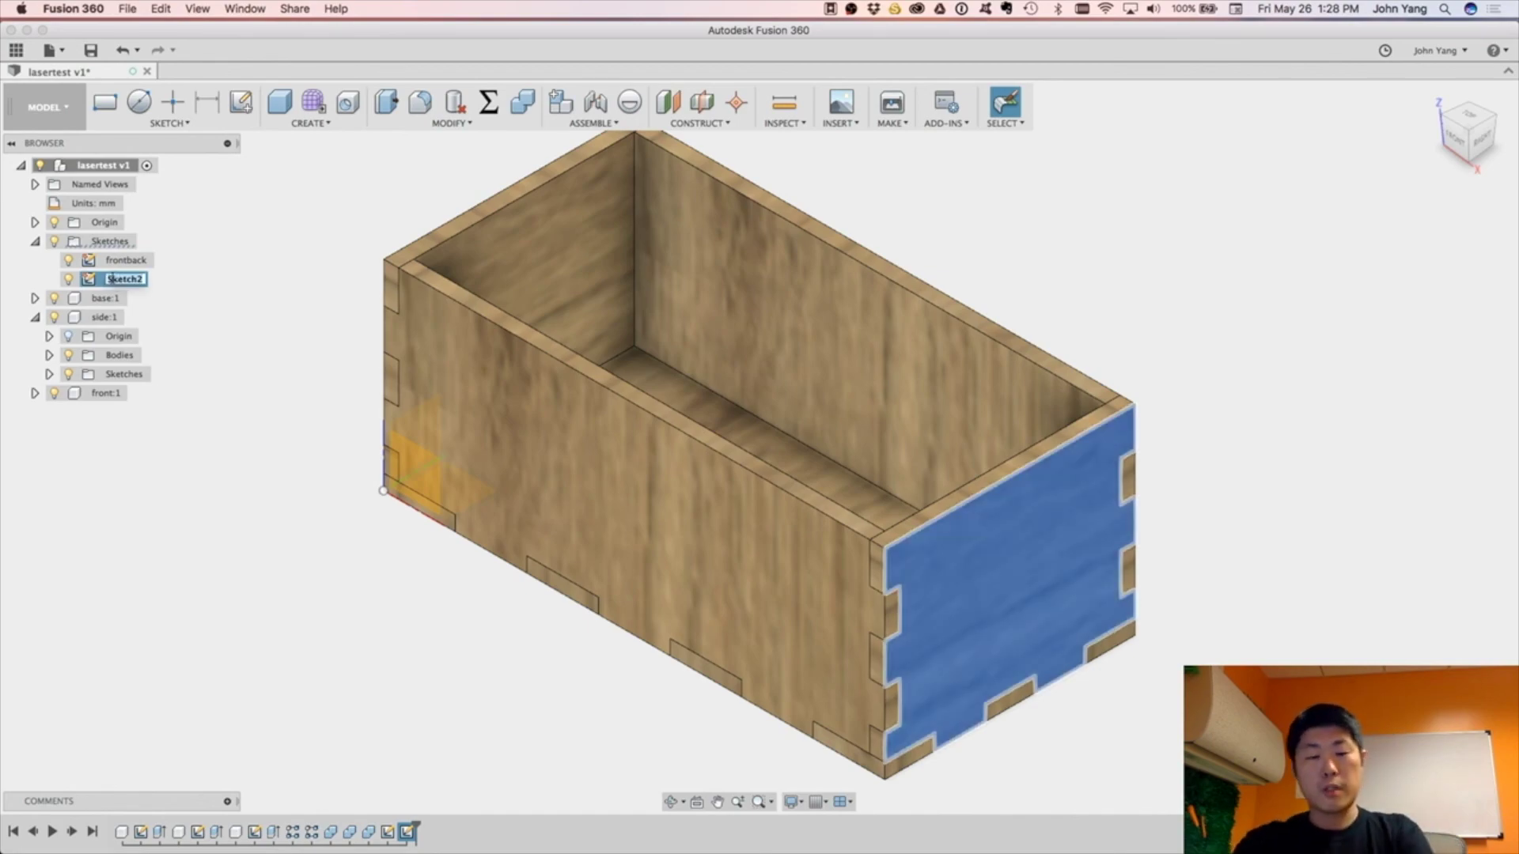
{"action": "type", "text": "sides"}
{"action": "key", "text": "Return"}
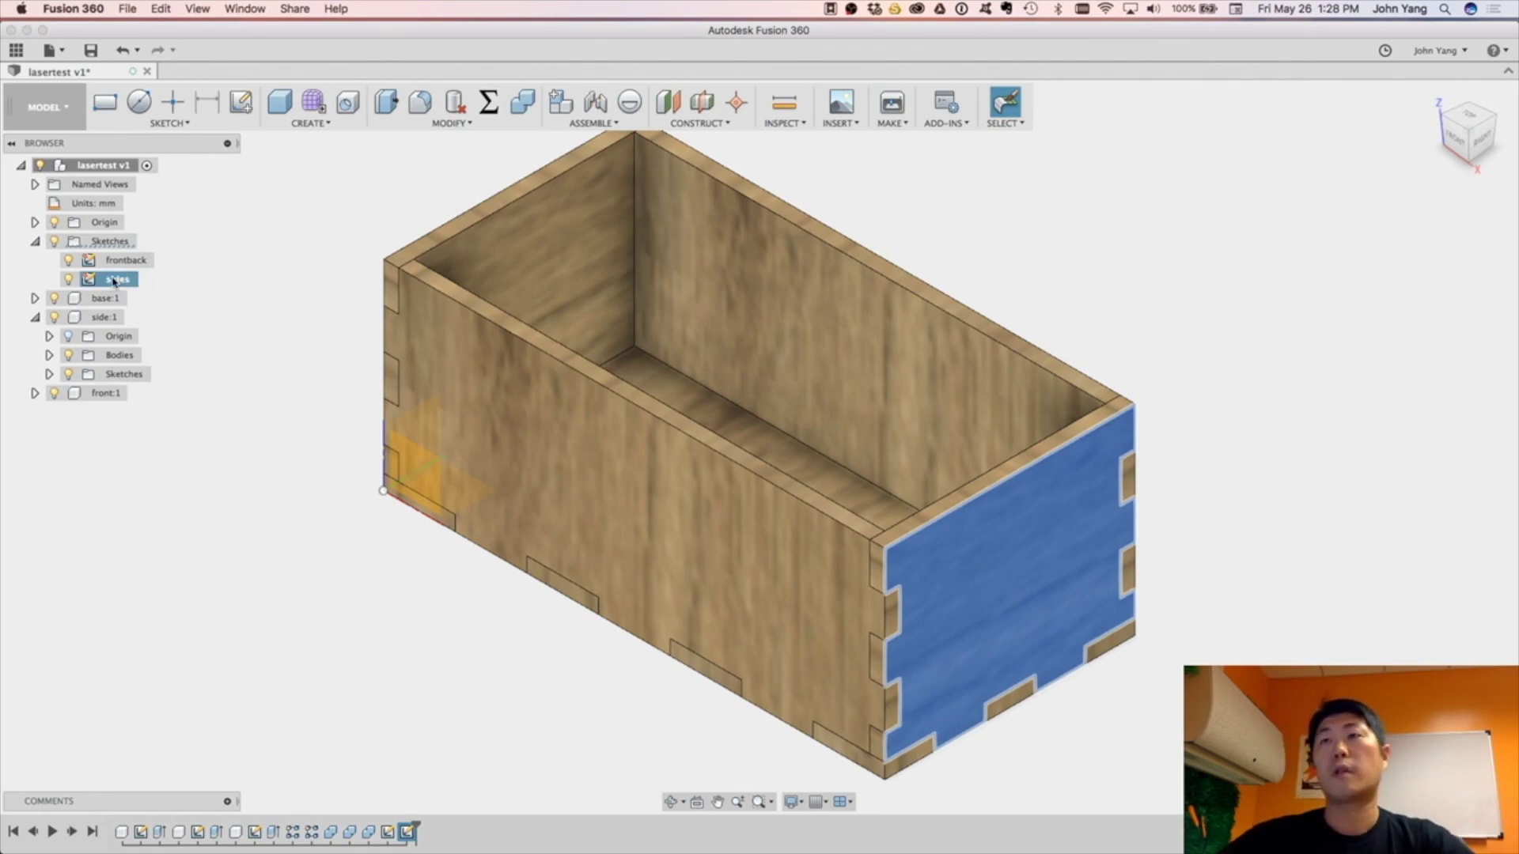
Create the bottom panel sketch and rename Sketch4 to 'bottom'.
{"action": "left_click", "coordinate": [260, 129]}
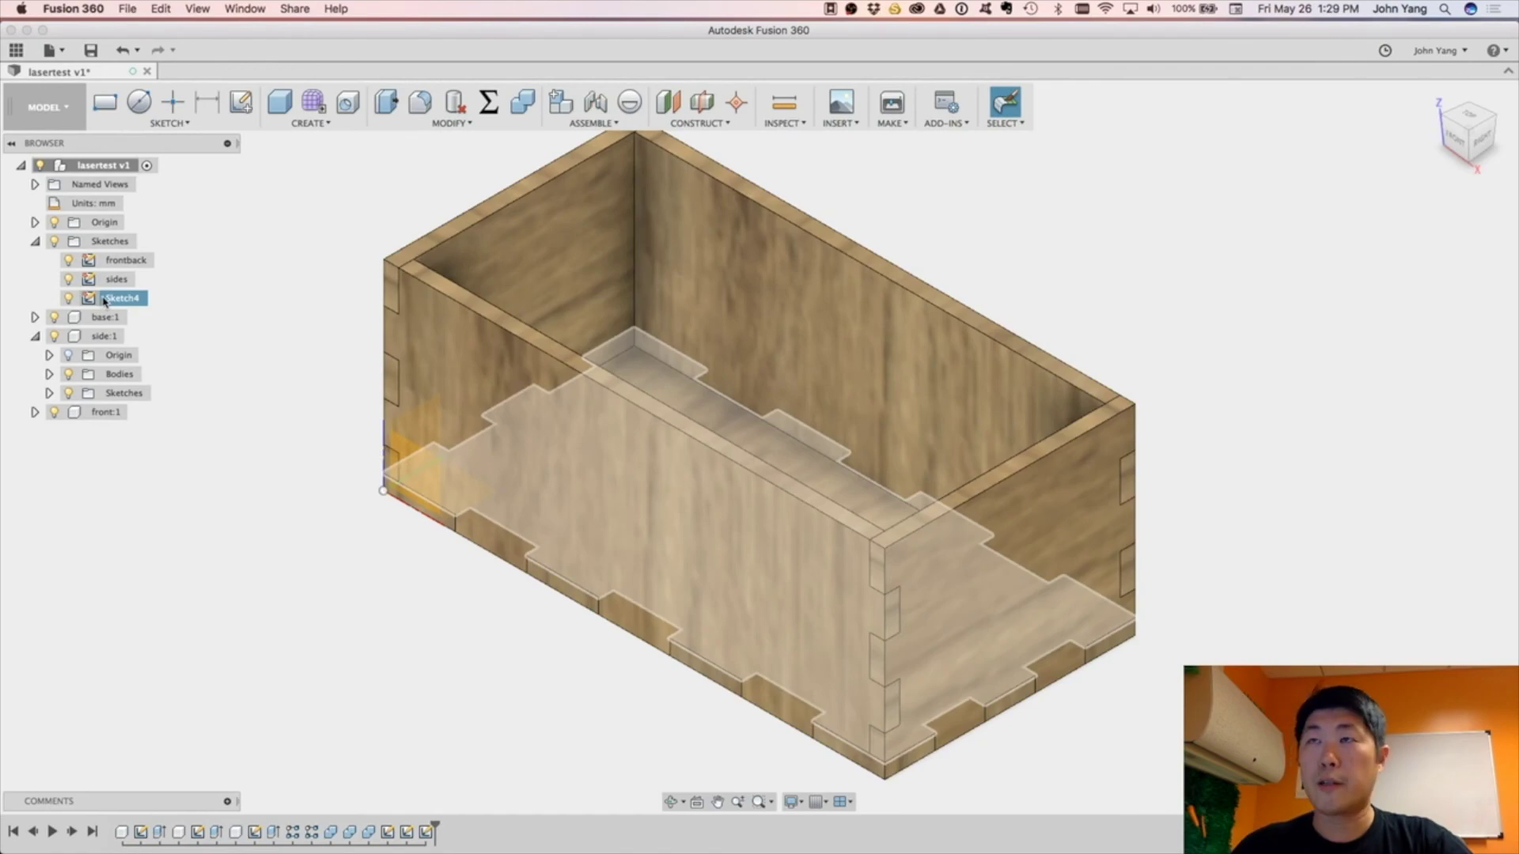
{"action": "left_click", "coordinate": [105, 301]}
{"action": "left_click", "coordinate": [122, 303]}
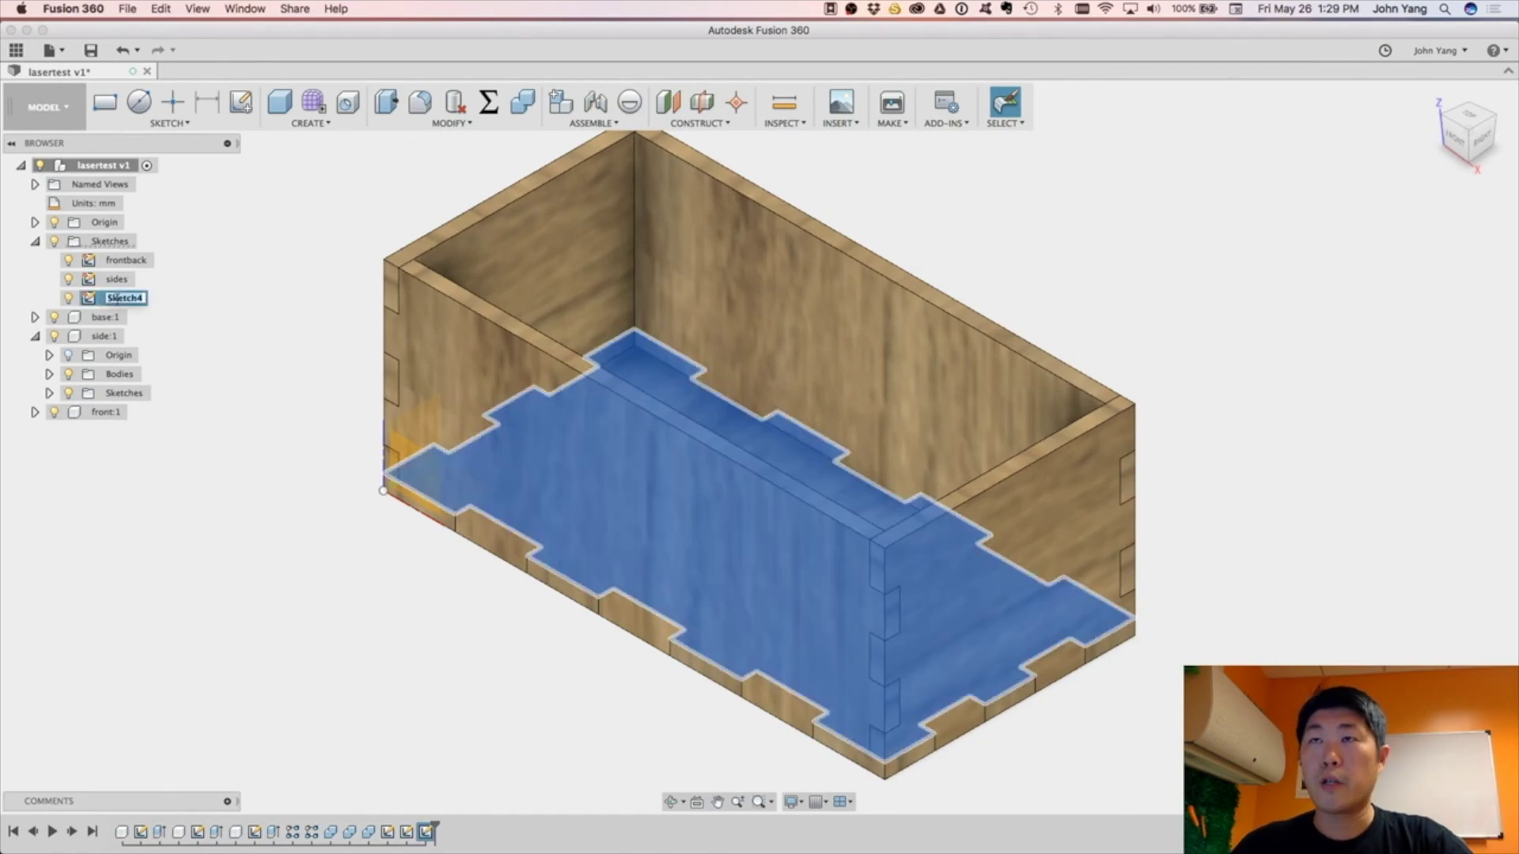
{"action": "type", "text": "bottom"}
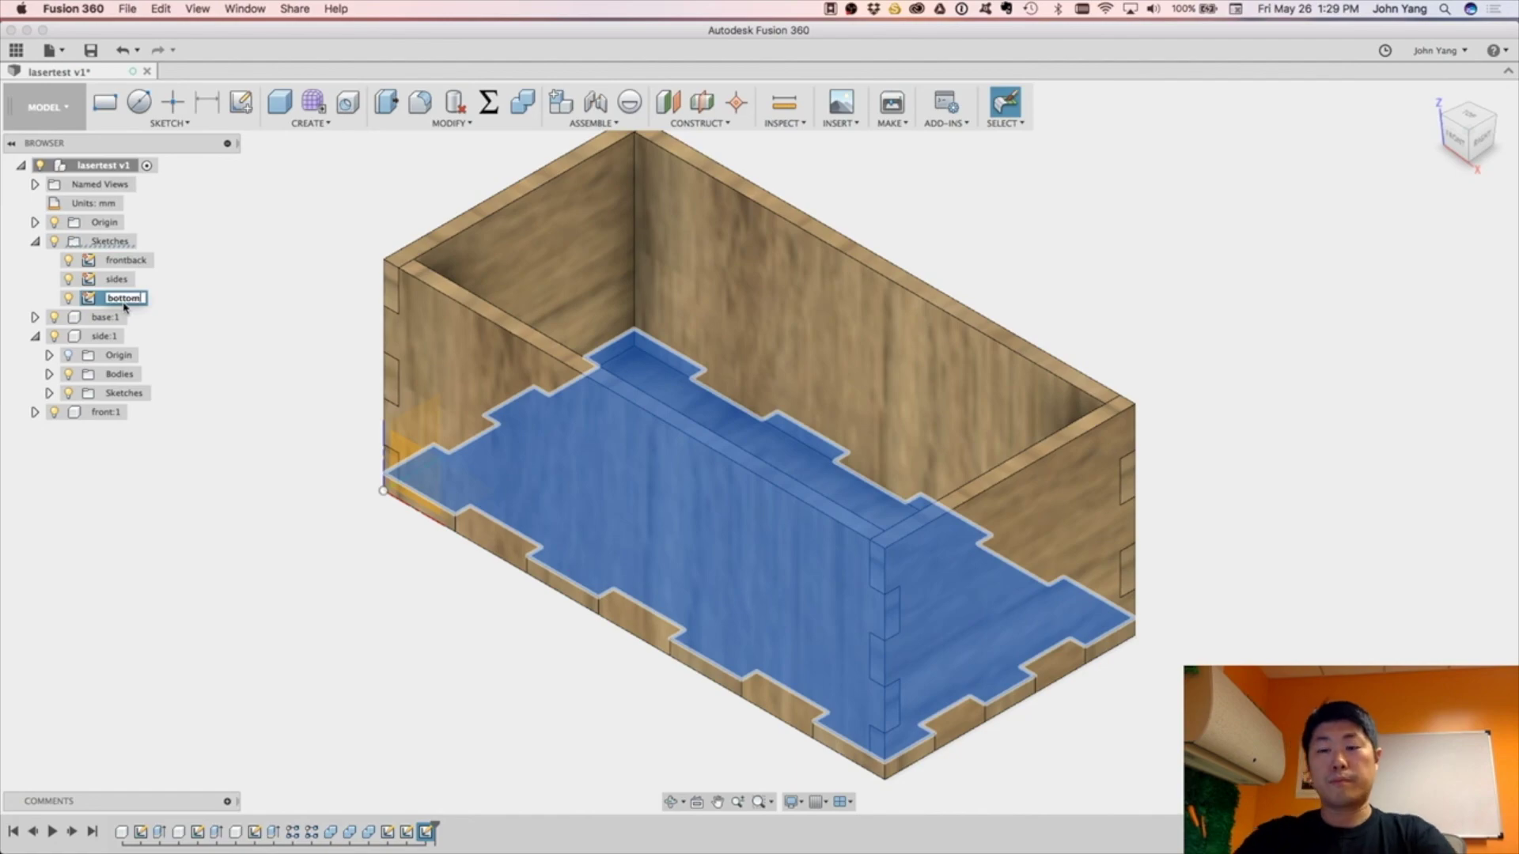
{"action": "key", "text": "Return"}
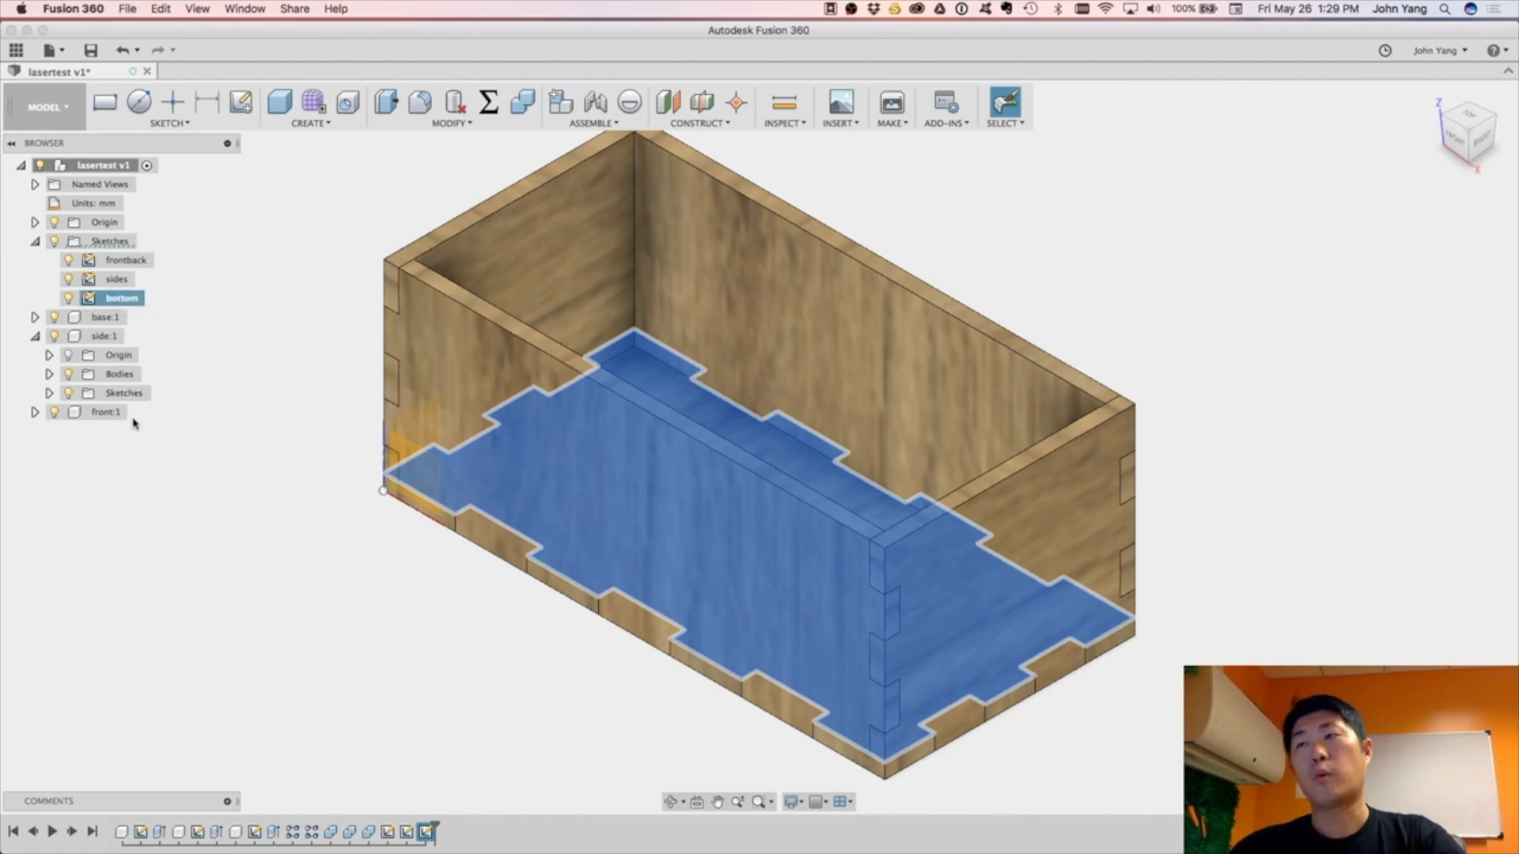
Export the bottom sketch as a DXF file.
{"action": "left_click", "coordinate": [173, 387]}
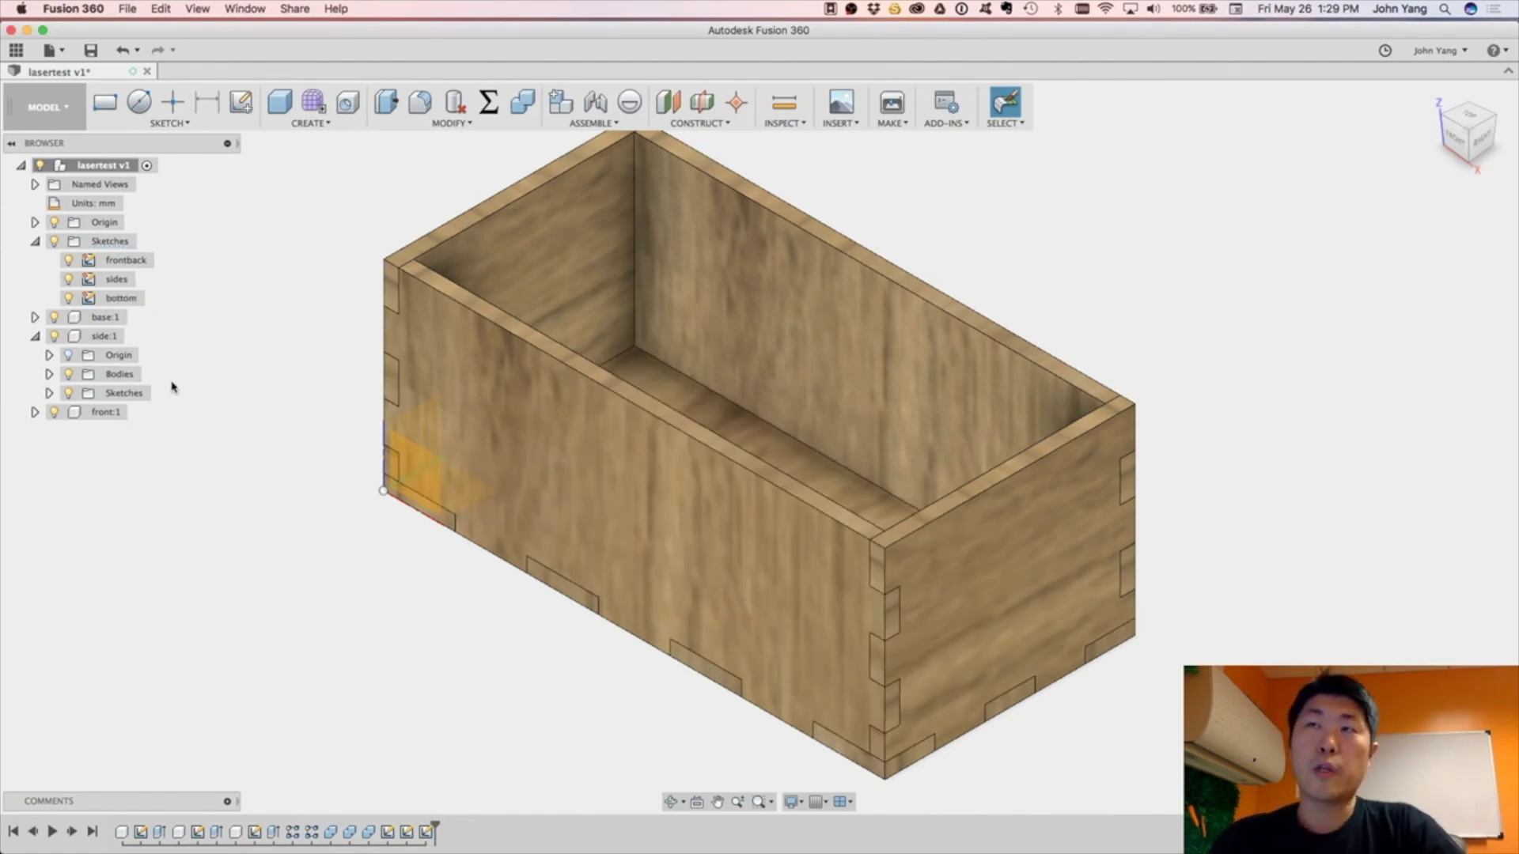
{"action": "left_click", "coordinate": [127, 301]}
{"action": "right_click", "coordinate": [127, 303]}
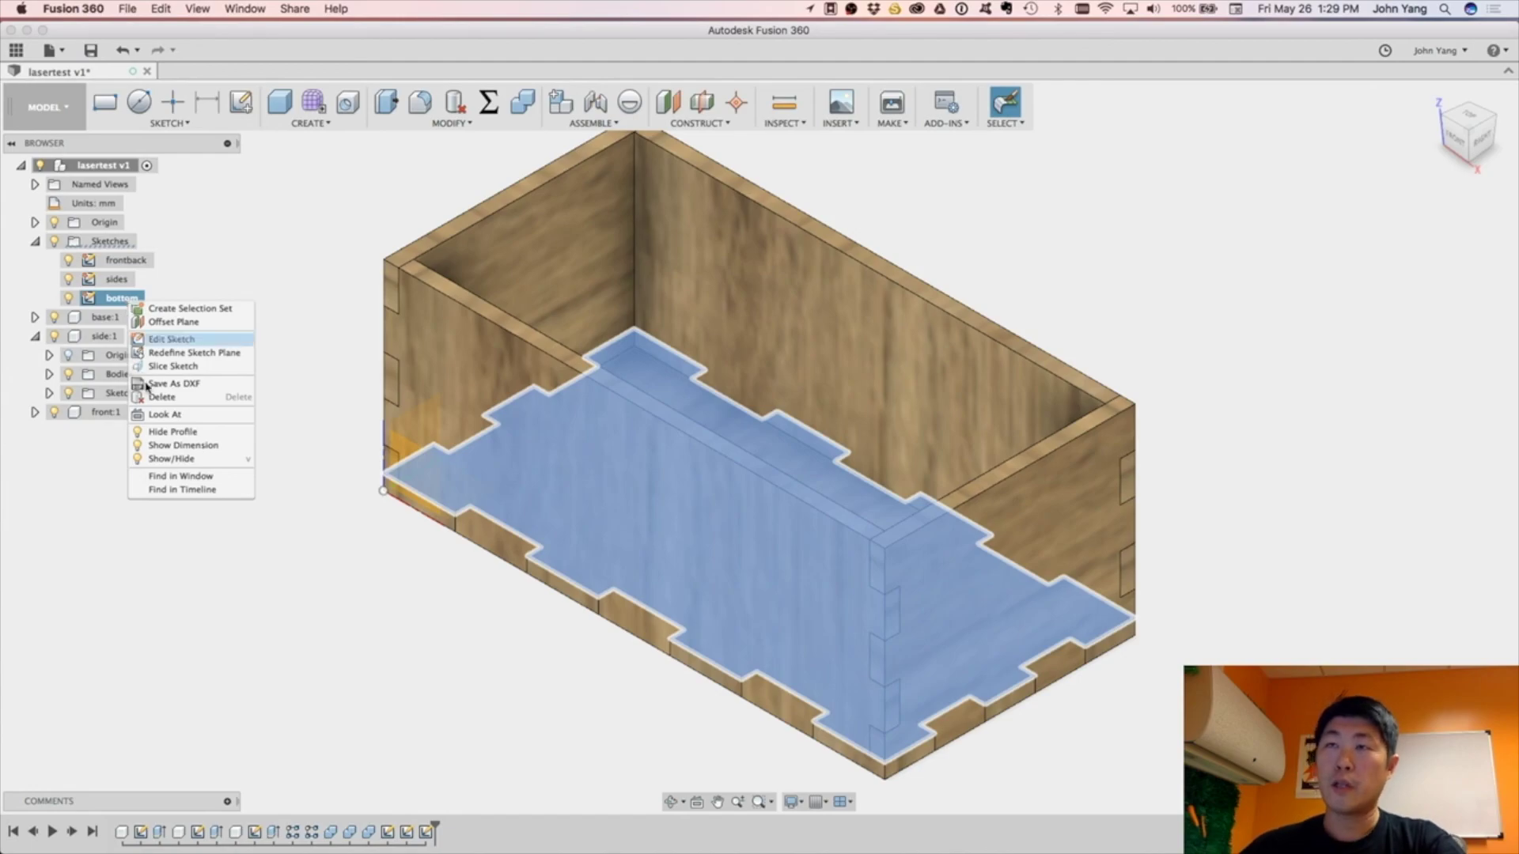
{"action": "left_click", "coordinate": [204, 388]}
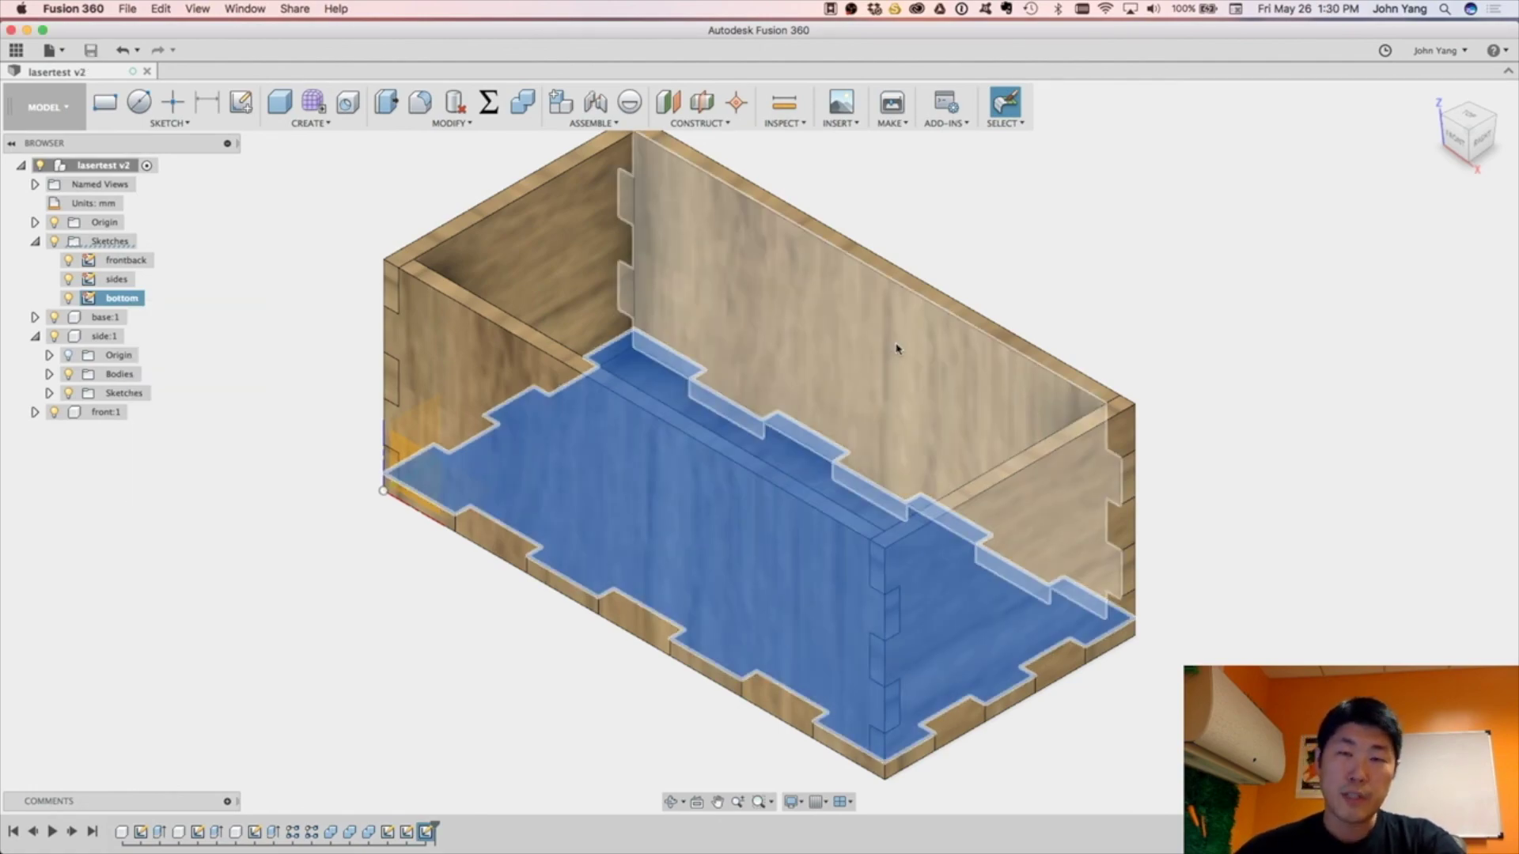